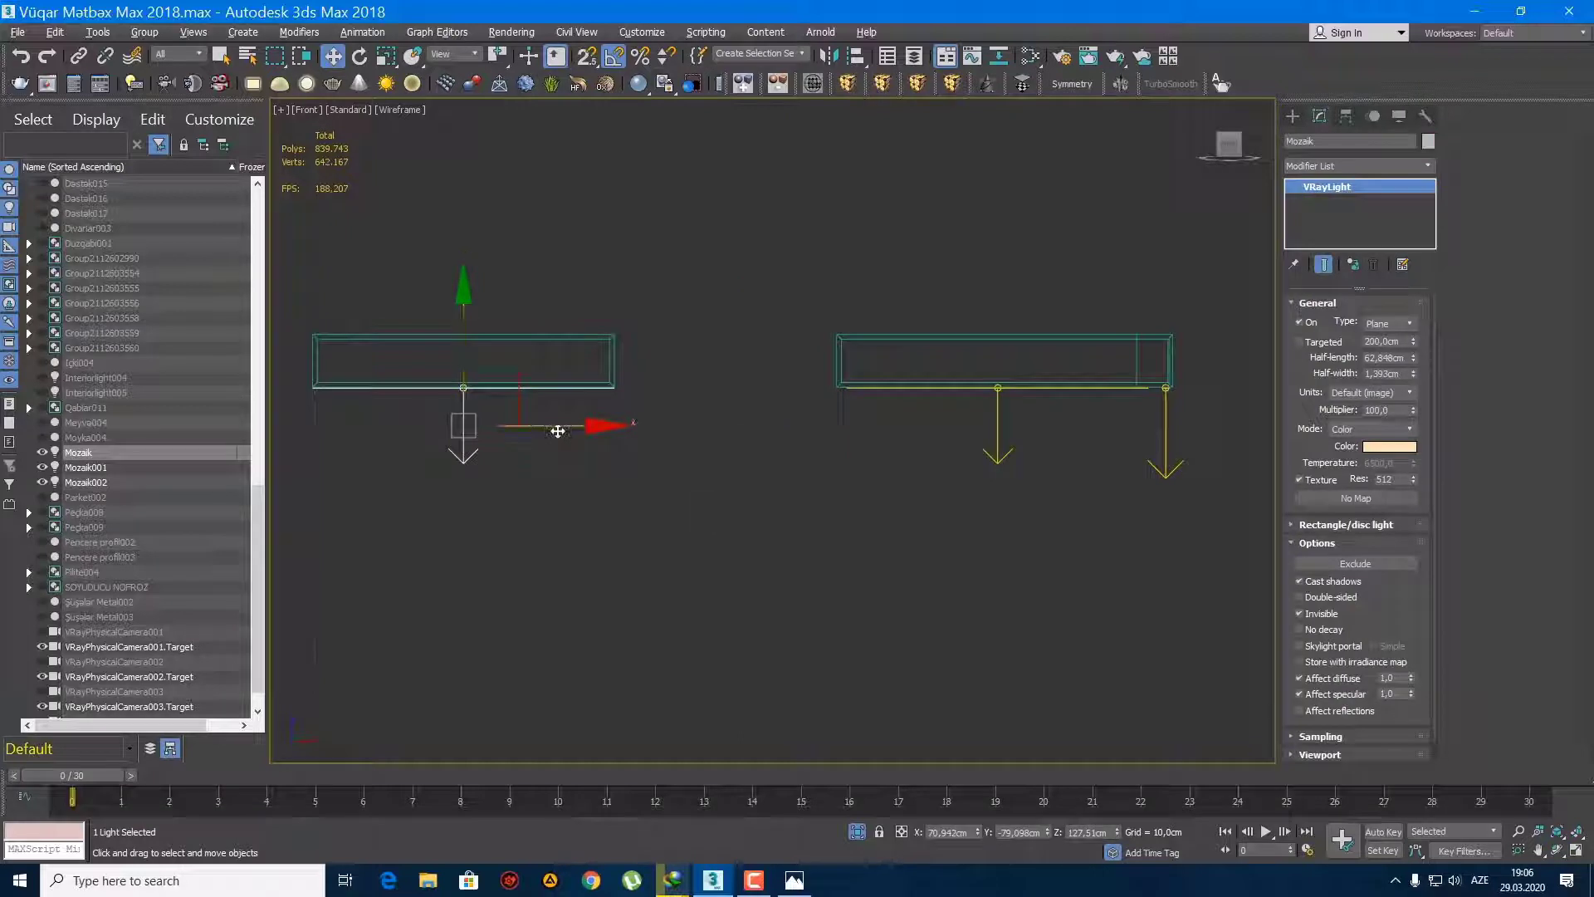
# Step: Copy the left shelf's plane light along X into the gap between the wall shelves and scale it to fit
pyautogui.moveTo(559, 429)
pyautogui.keyDown('shift'); pyautogui.mouseDown()
pyautogui.moveTo(858, 427)
pyautogui.moveTo(769, 424)
pyautogui.mouseUp(); pyautogui.keyUp('shift')
pyautogui.click(818, 515)
pyautogui.scroll(5, 818, 399)
pyautogui.press('r')
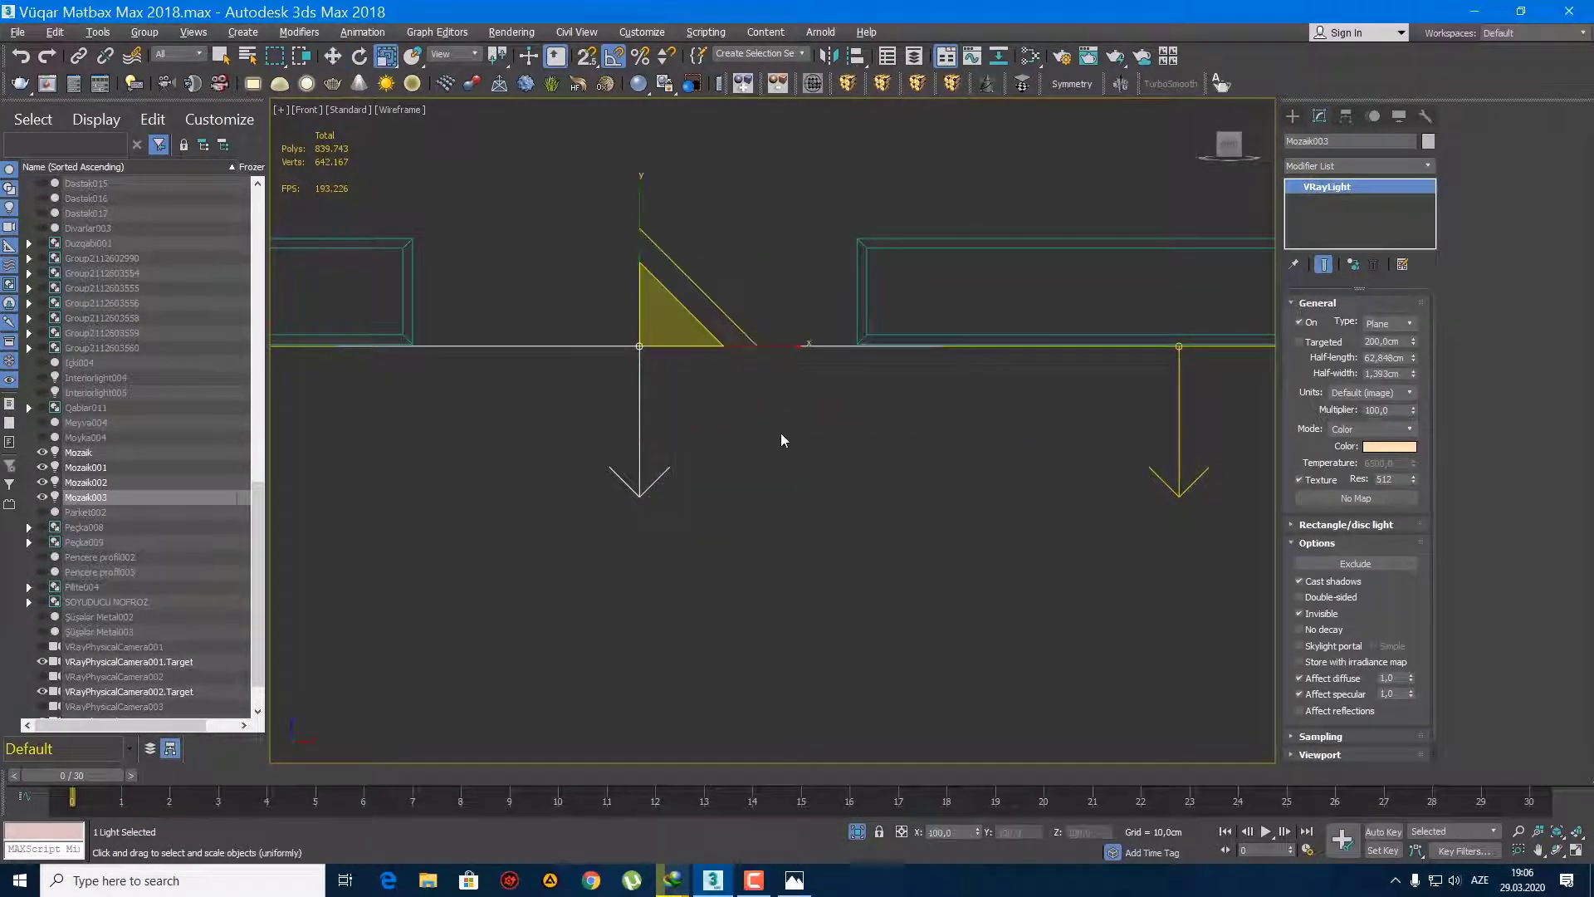
pyautogui.moveTo(779, 347)
pyautogui.mouseDown()
pyautogui.moveTo(739, 348)
pyautogui.moveTo(753, 346)
pyautogui.mouseUp()
# Step: Raise the copied light to sit just beneath the range hood, ending the isolation to align it with the hood
pyautogui.press('w')
pyautogui.moveTo(715, 361); pyautogui.dragTo(809, 454, button='middle')
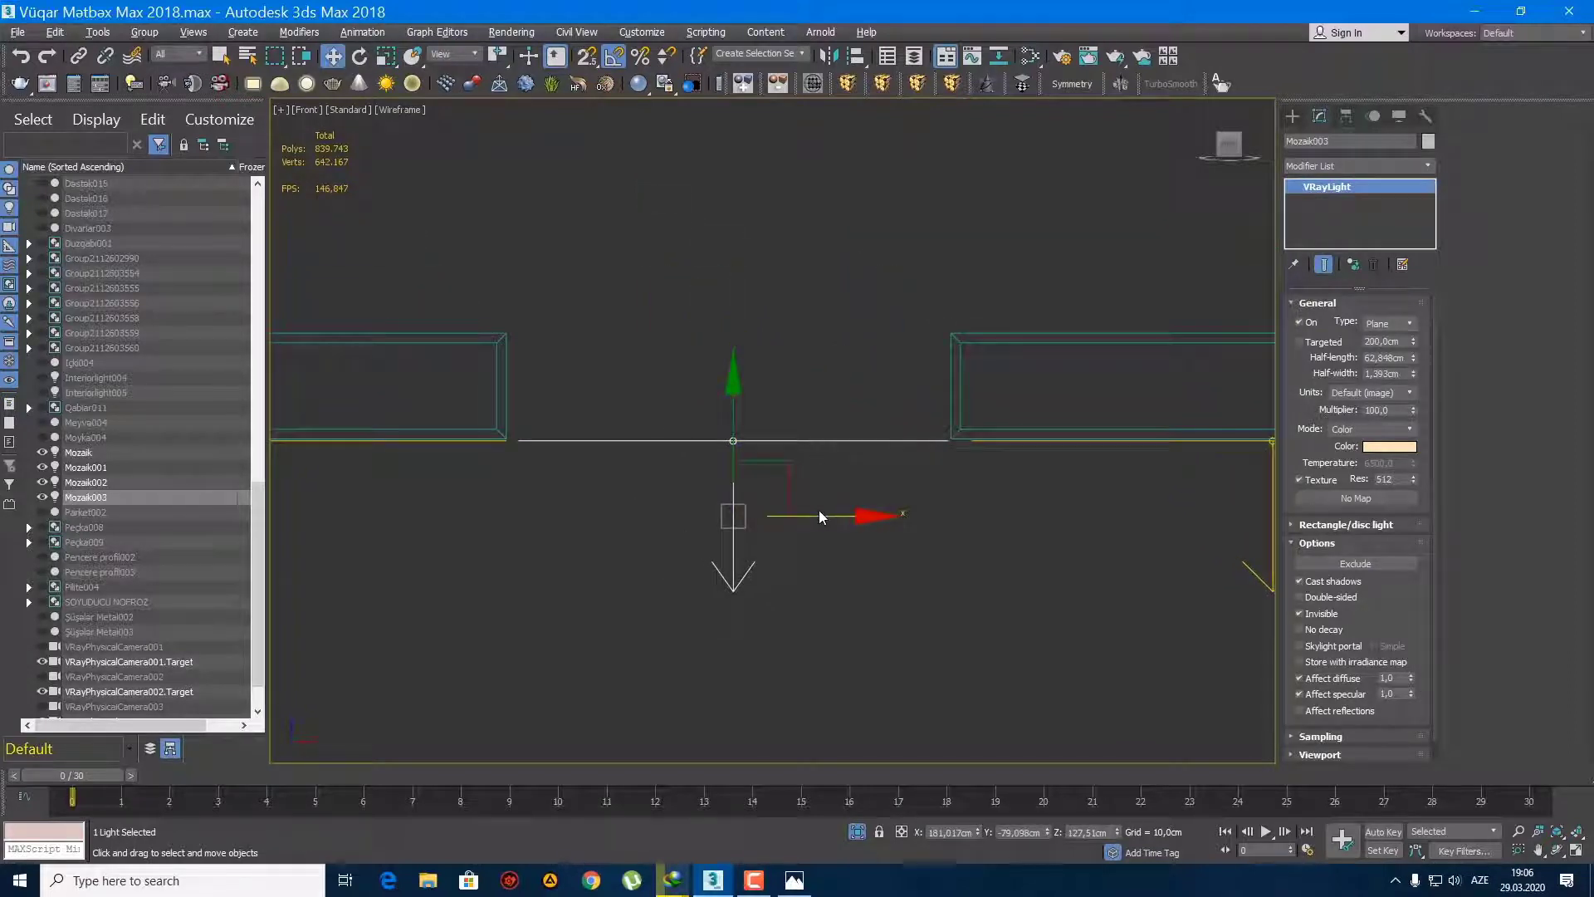
pyautogui.moveTo(736, 412); pyautogui.dragTo(715, 307)
pyautogui.rightClick(689, 363)
pyautogui.click(747, 270)
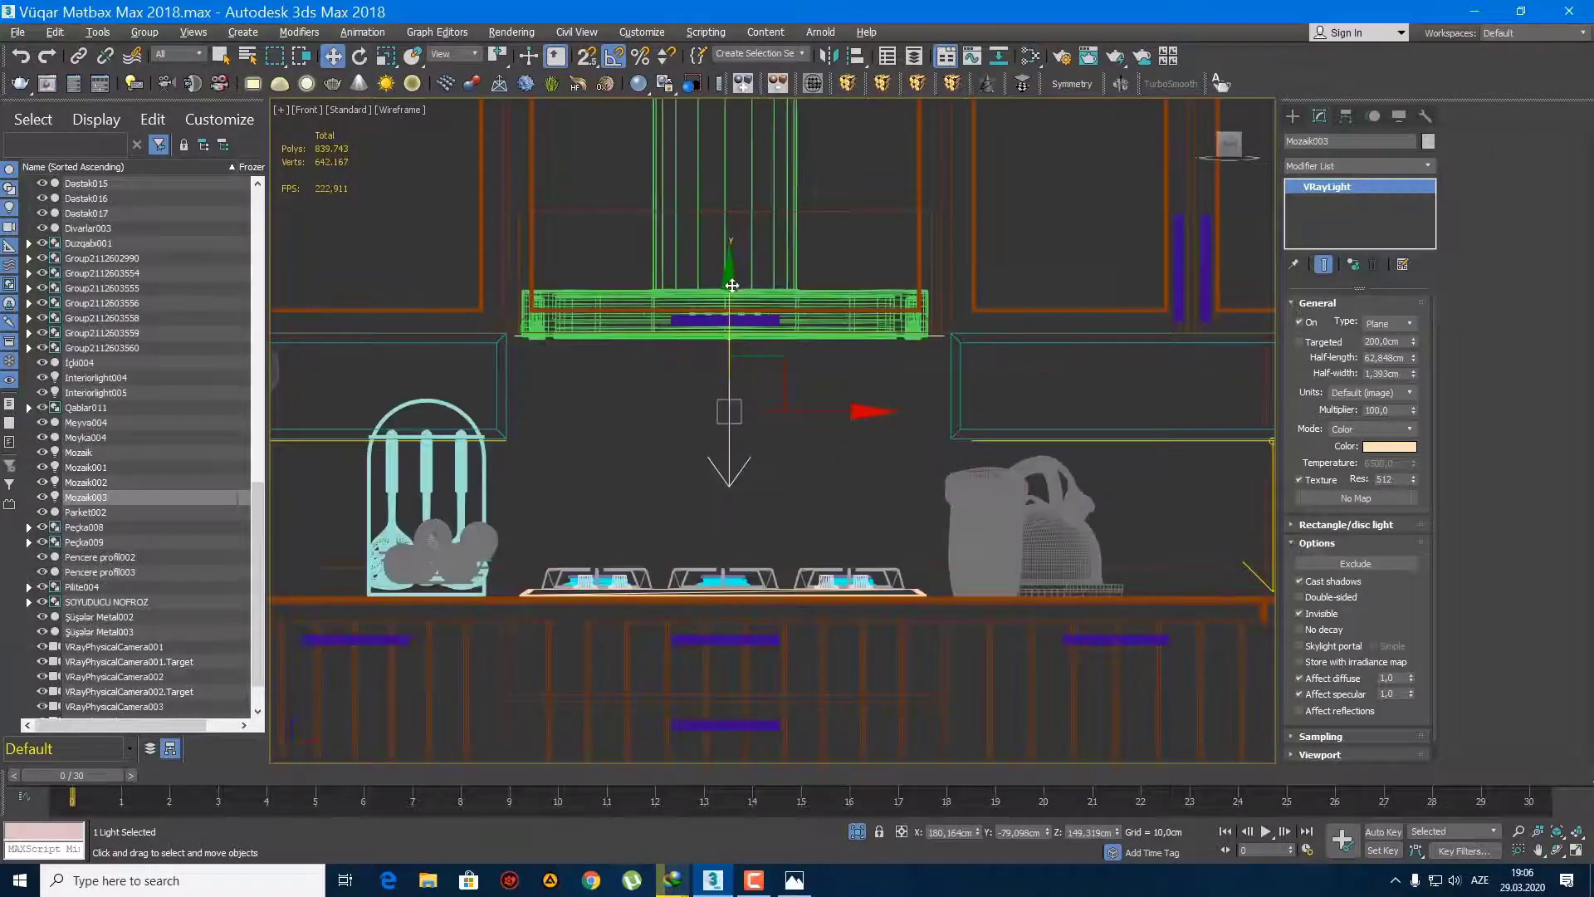
pyautogui.moveTo(728, 330); pyautogui.dragTo(728, 336)
pyautogui.scroll(-4, 698, 374)
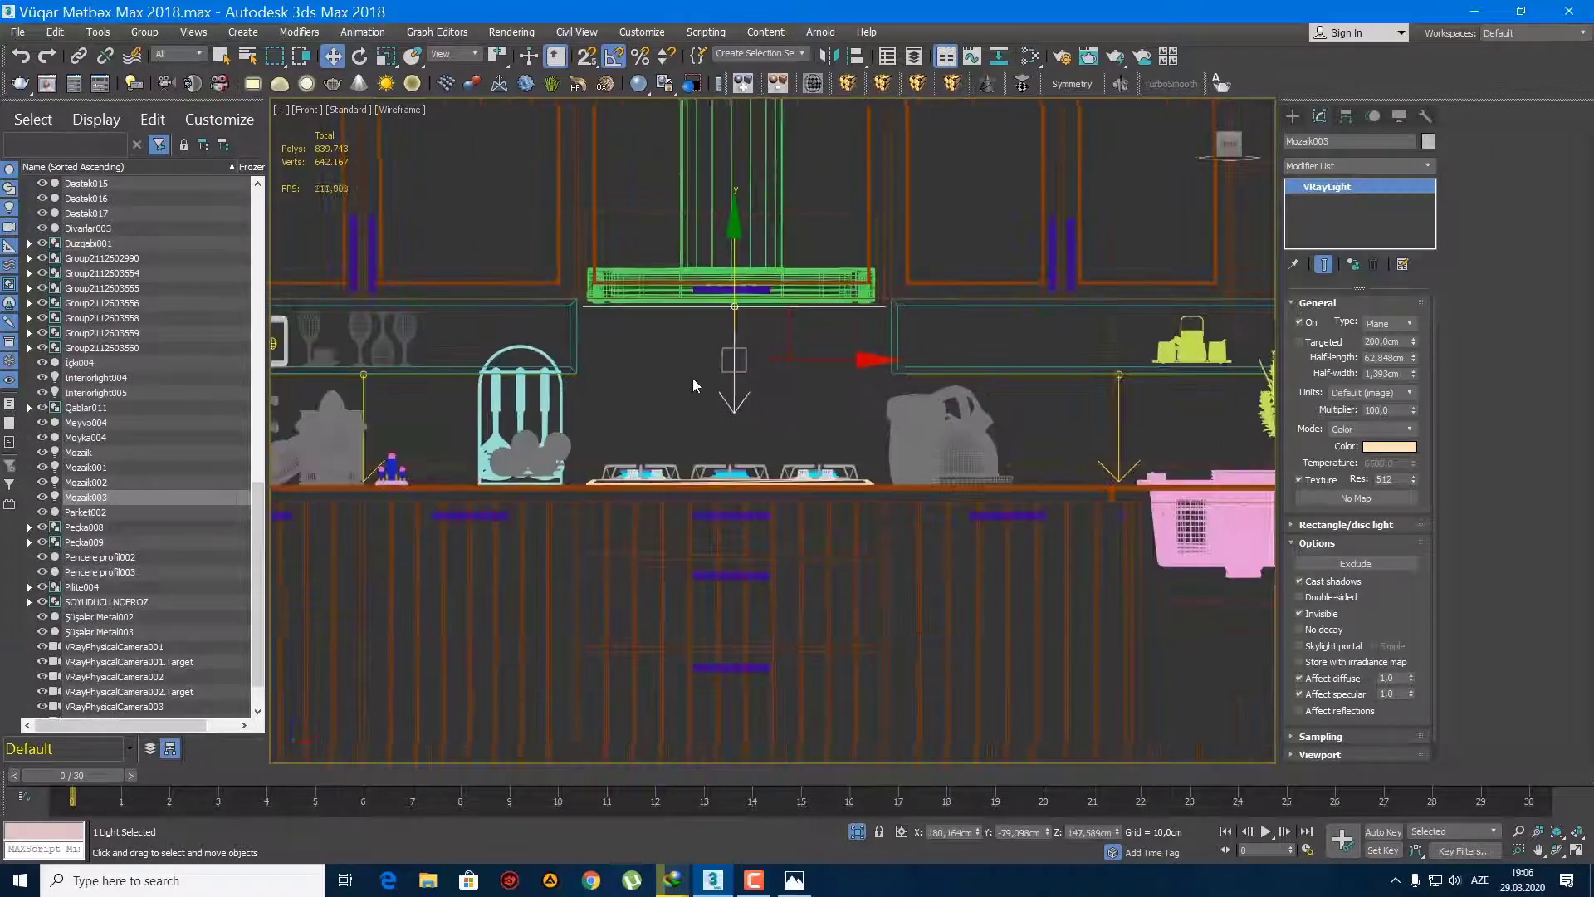
# Step: Add the two long shelf lights and the corner shelf light to the selection with the hood light
pyautogui.press('q')
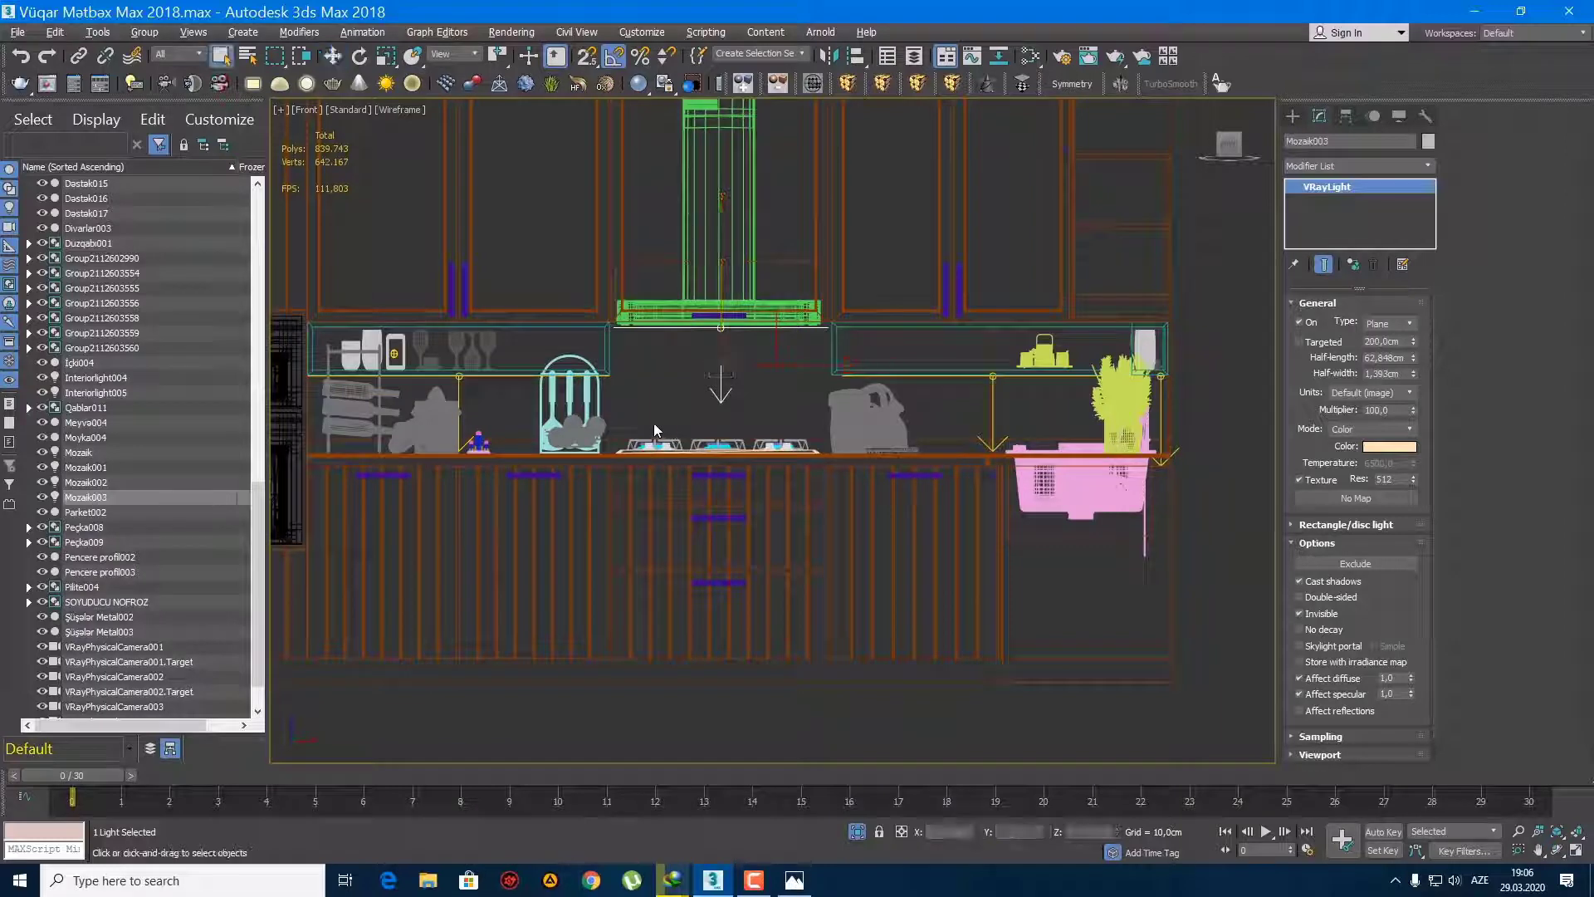
pyautogui.keyDown('ctrl'); pyautogui.click(459, 387); pyautogui.keyUp('ctrl')
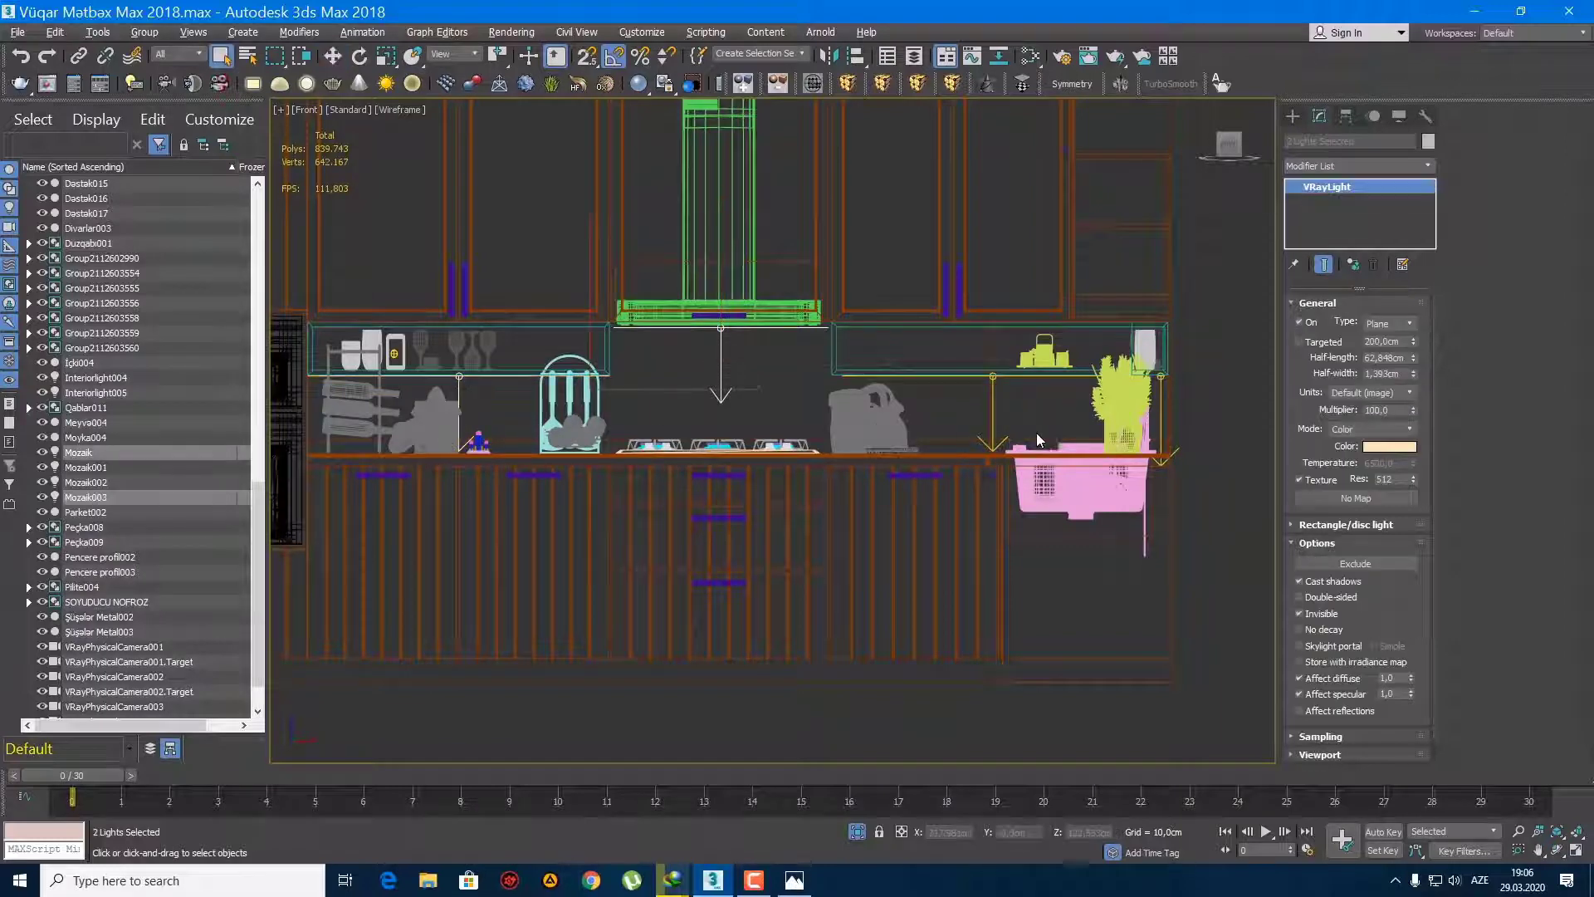
pyautogui.keyDown('ctrl'); pyautogui.click(993, 424); pyautogui.keyUp('ctrl')
pyautogui.scroll(3, 1136, 433)
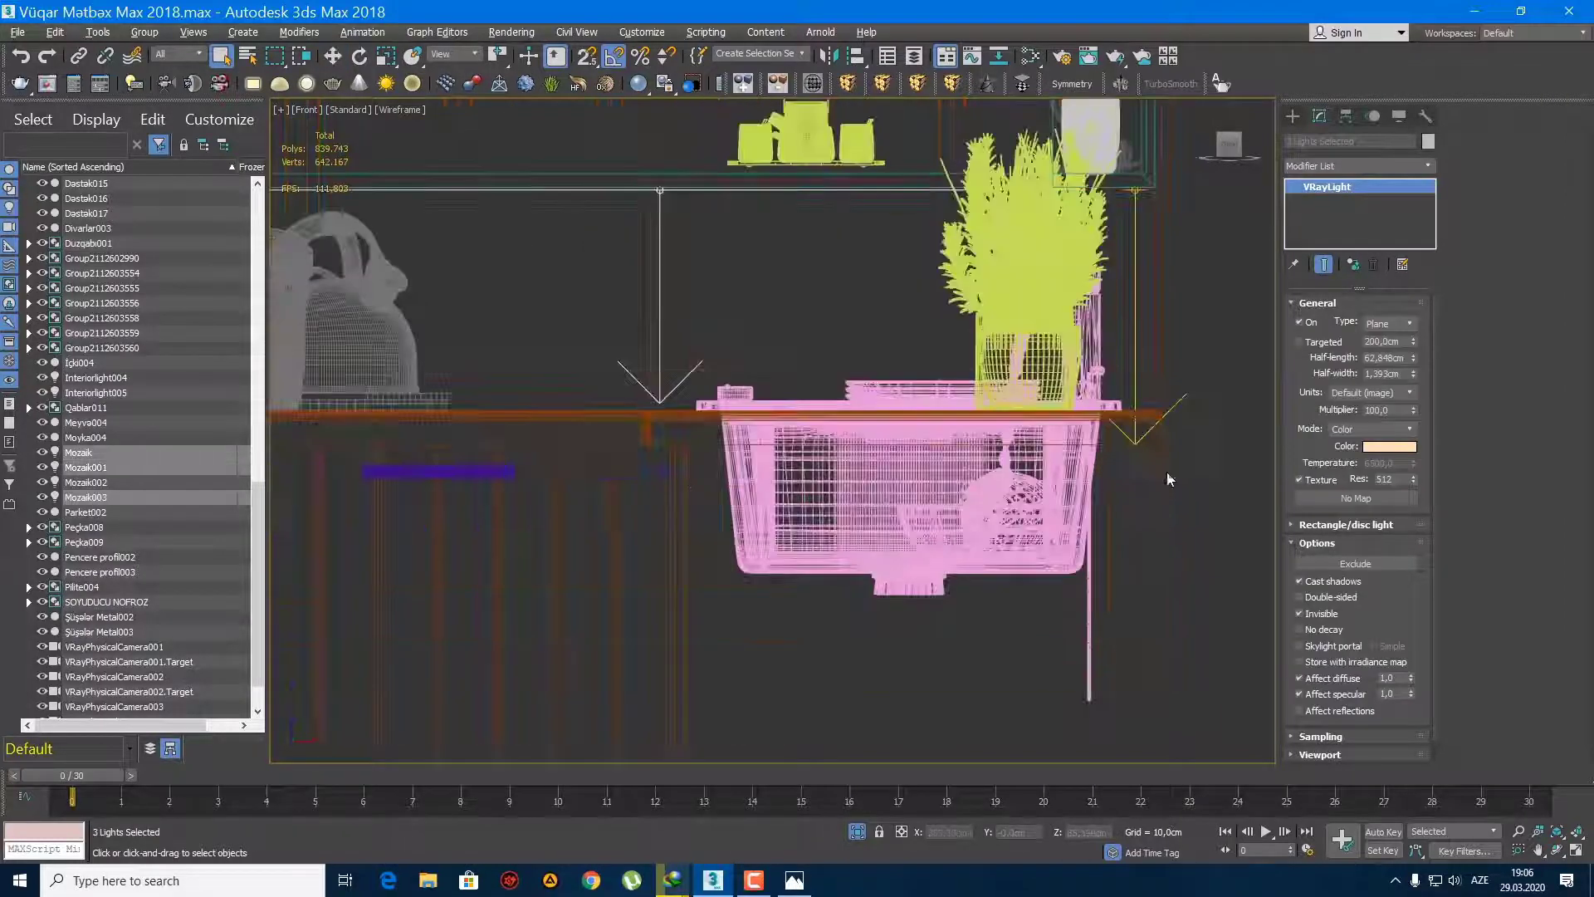
pyautogui.keyDown('ctrl'); pyautogui.click(1136, 435); pyautogui.keyUp('ctrl')
pyautogui.scroll(-3, 726, 425)
pyautogui.moveTo(605, 332); pyautogui.dragTo(795, 355, button='middle')
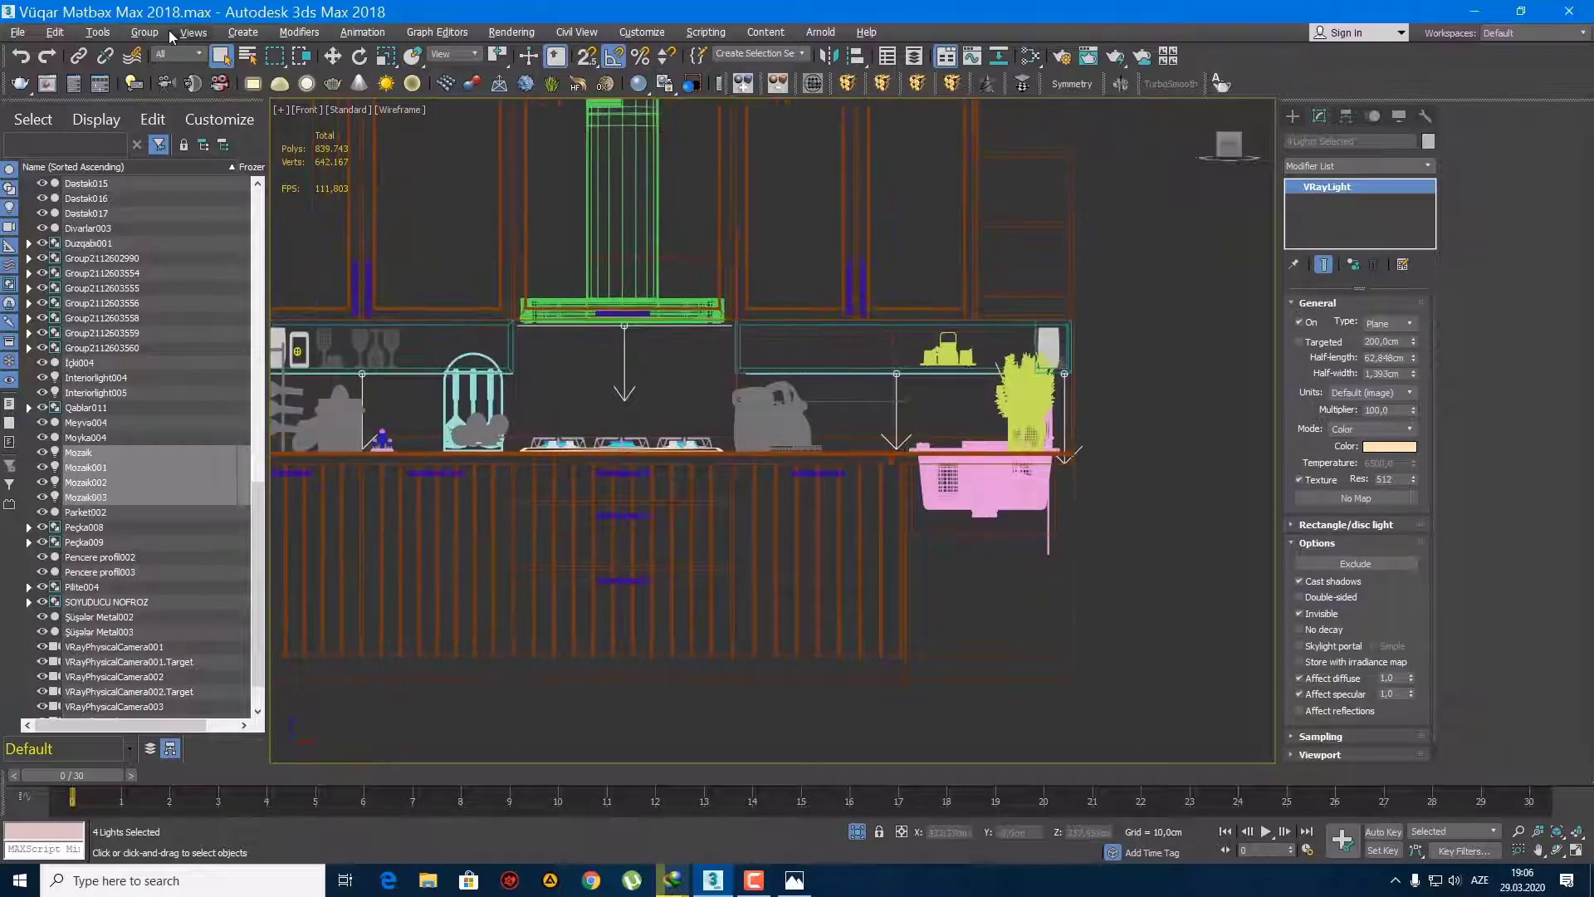
# Step: Restrict the selection filter to Lights and deselect the hood light and the right shelf's long light
pyautogui.click(145, 35)
pyautogui.click(145, 33)
pyautogui.click(172, 56)
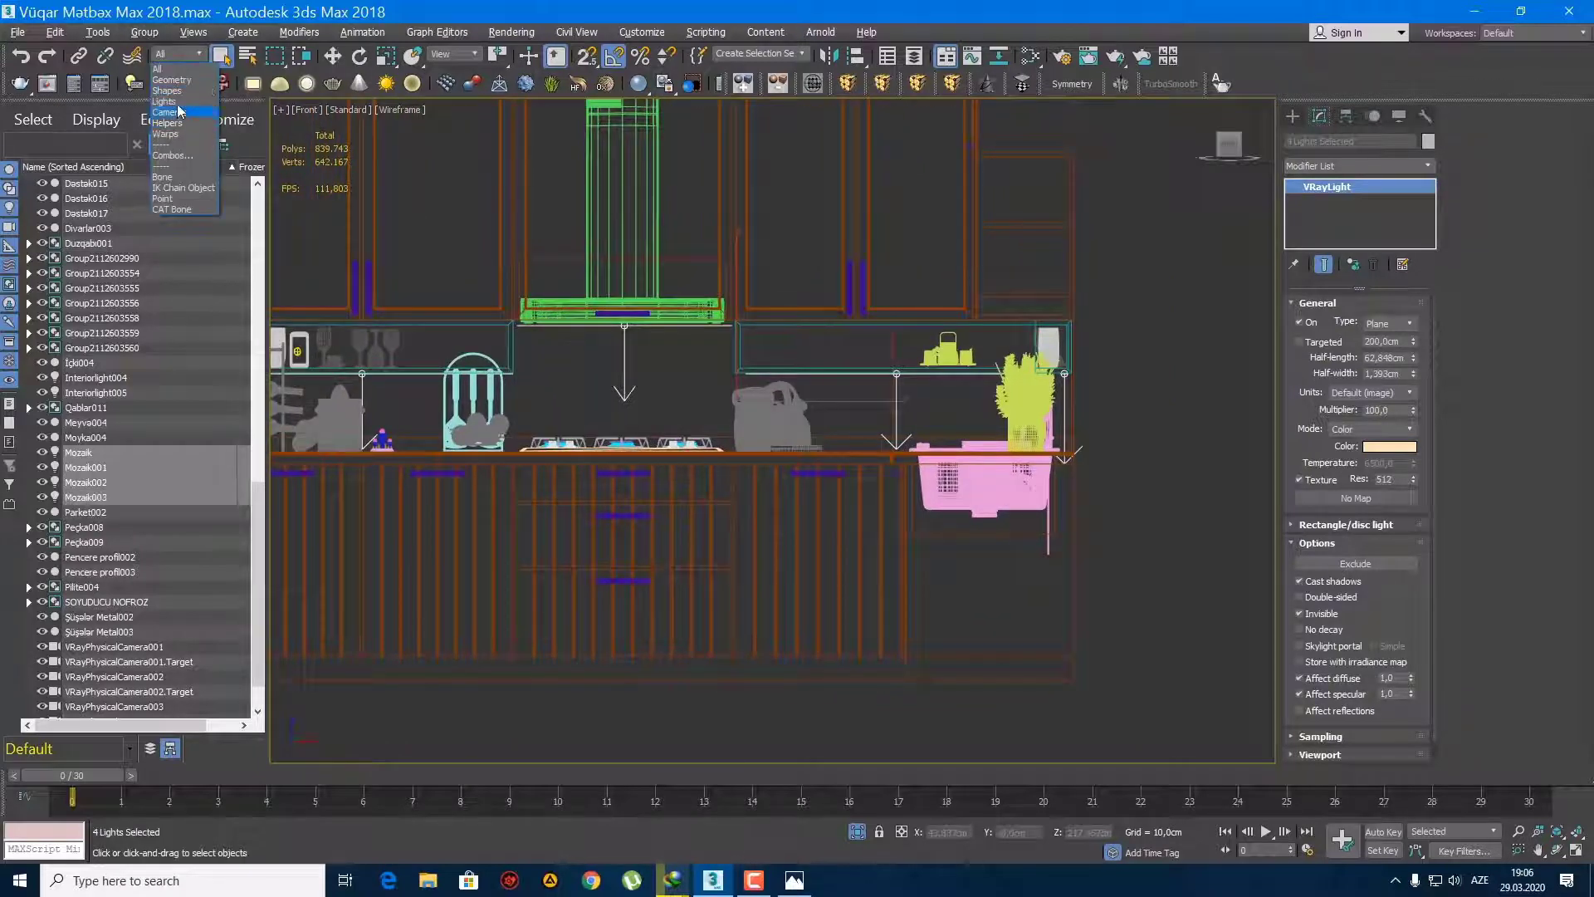
pyautogui.click(165, 101)
pyautogui.scroll(-3, 652, 344)
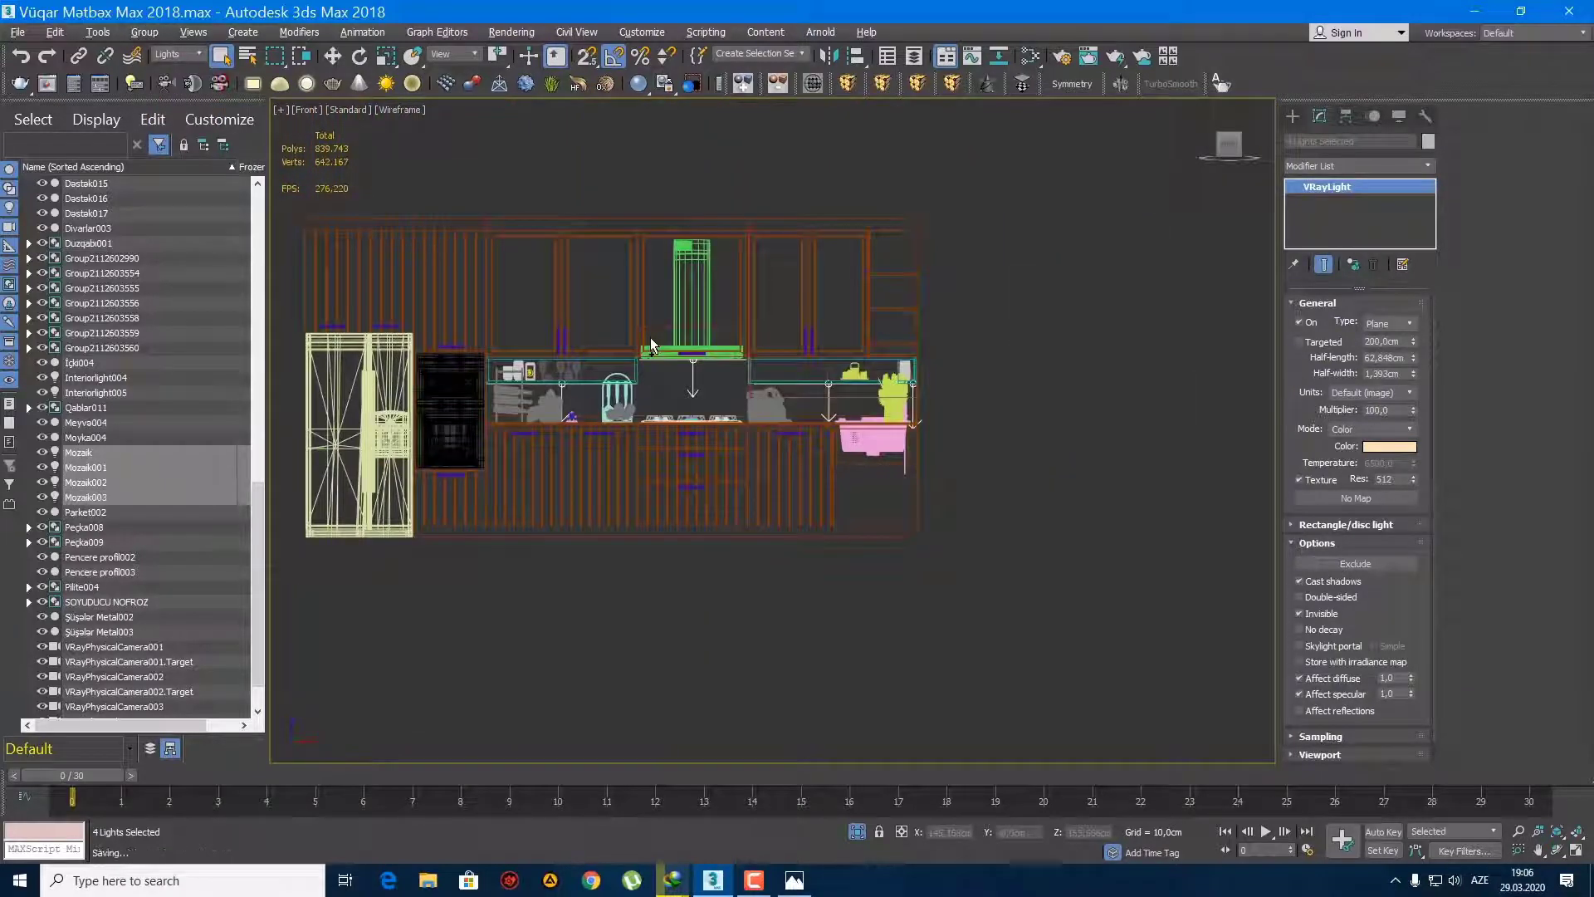
pyautogui.scroll(3, 661, 380)
pyautogui.keyDown('alt'); pyautogui.moveTo(705, 426); pyautogui.dragTo(1097, 276); pyautogui.keyUp('alt')
# Step: Copy the left shelf light and the corner light downward to the countertop
pyautogui.moveTo(875, 389); pyautogui.dragTo(851, 332, button='middle')
pyautogui.press('w')
pyautogui.keyDown('shift'); pyautogui.moveTo(796, 285); pyautogui.dragTo(795, 343); pyautogui.keyUp('shift')
pyautogui.click(795, 509)
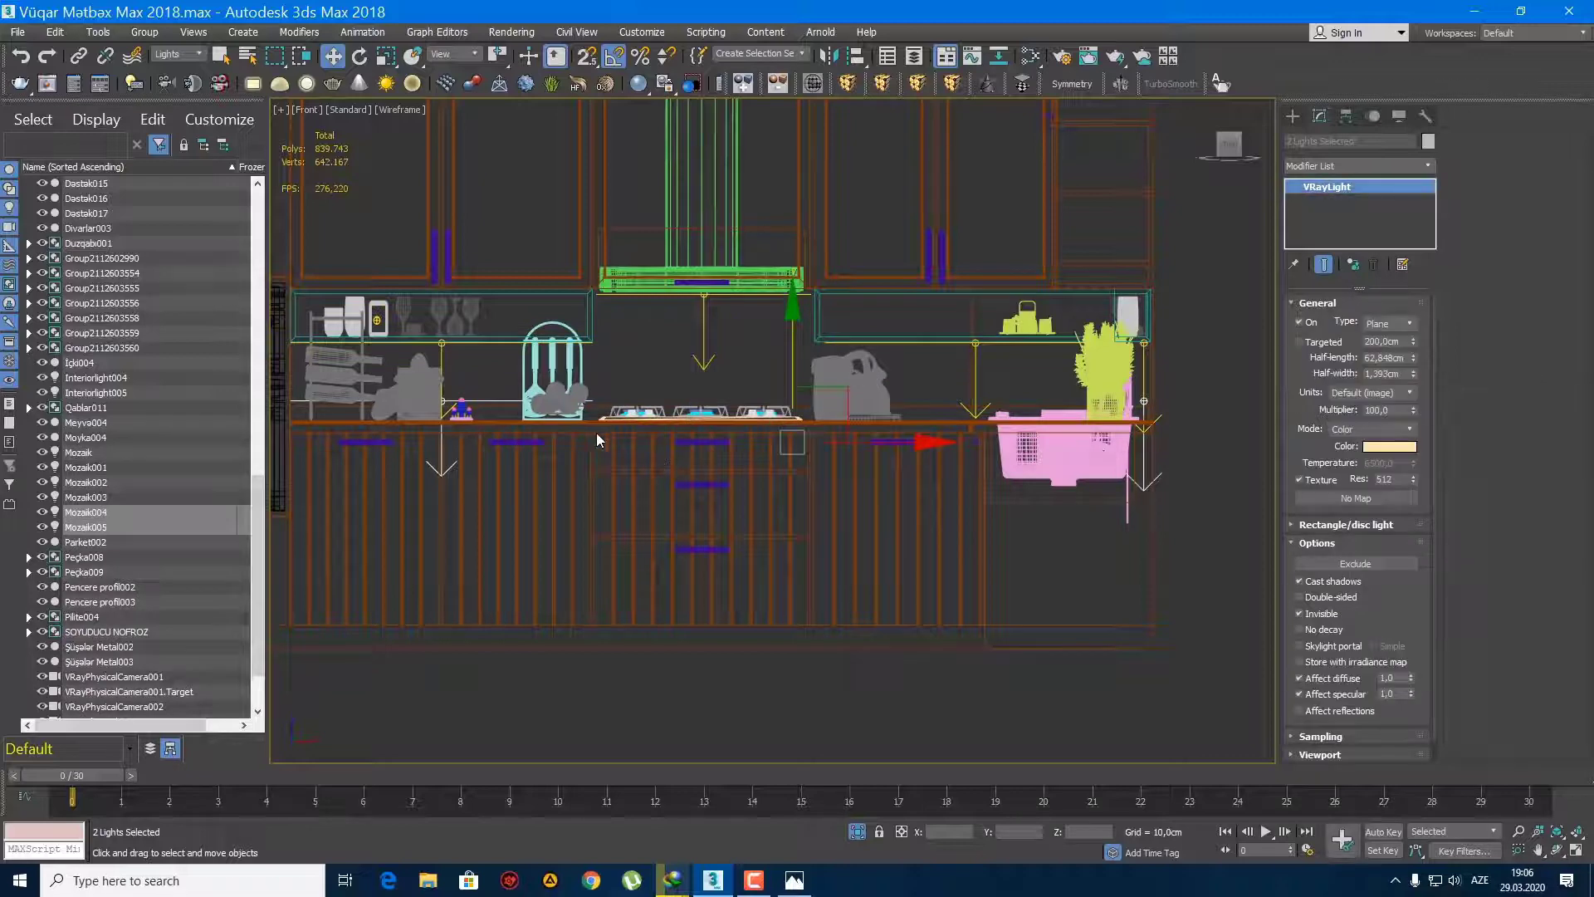
# Step: Reset the selection filter to All and isolate the countertop and backsplash object together with the two copied lights
pyautogui.click(1293, 116)
pyautogui.click(183, 54)
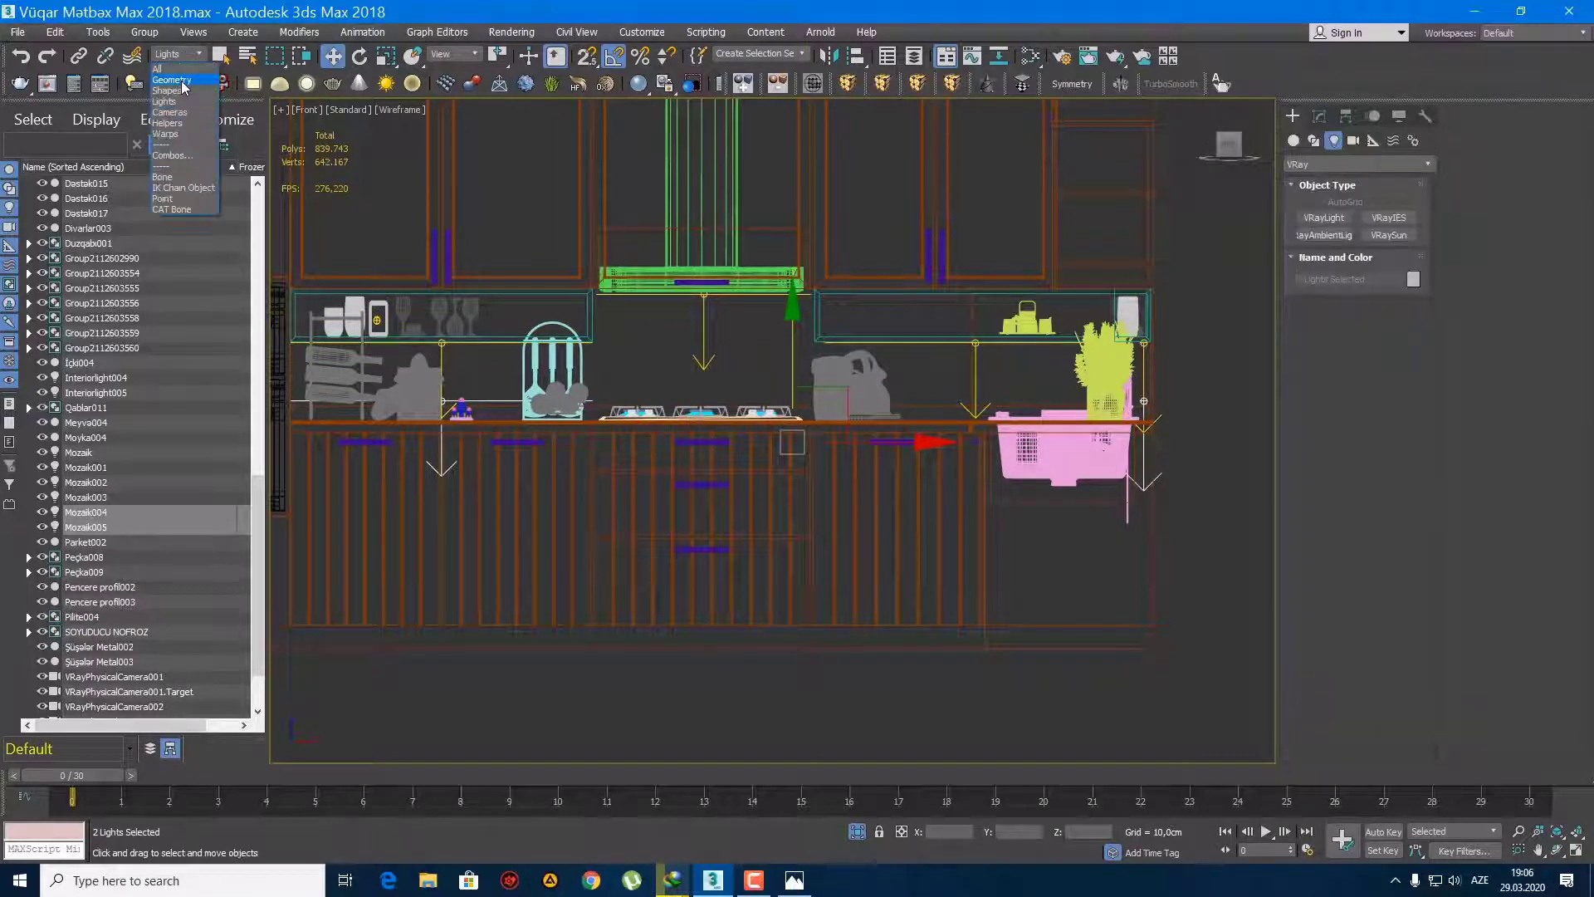
pyautogui.click(174, 66)
pyautogui.click(515, 430)
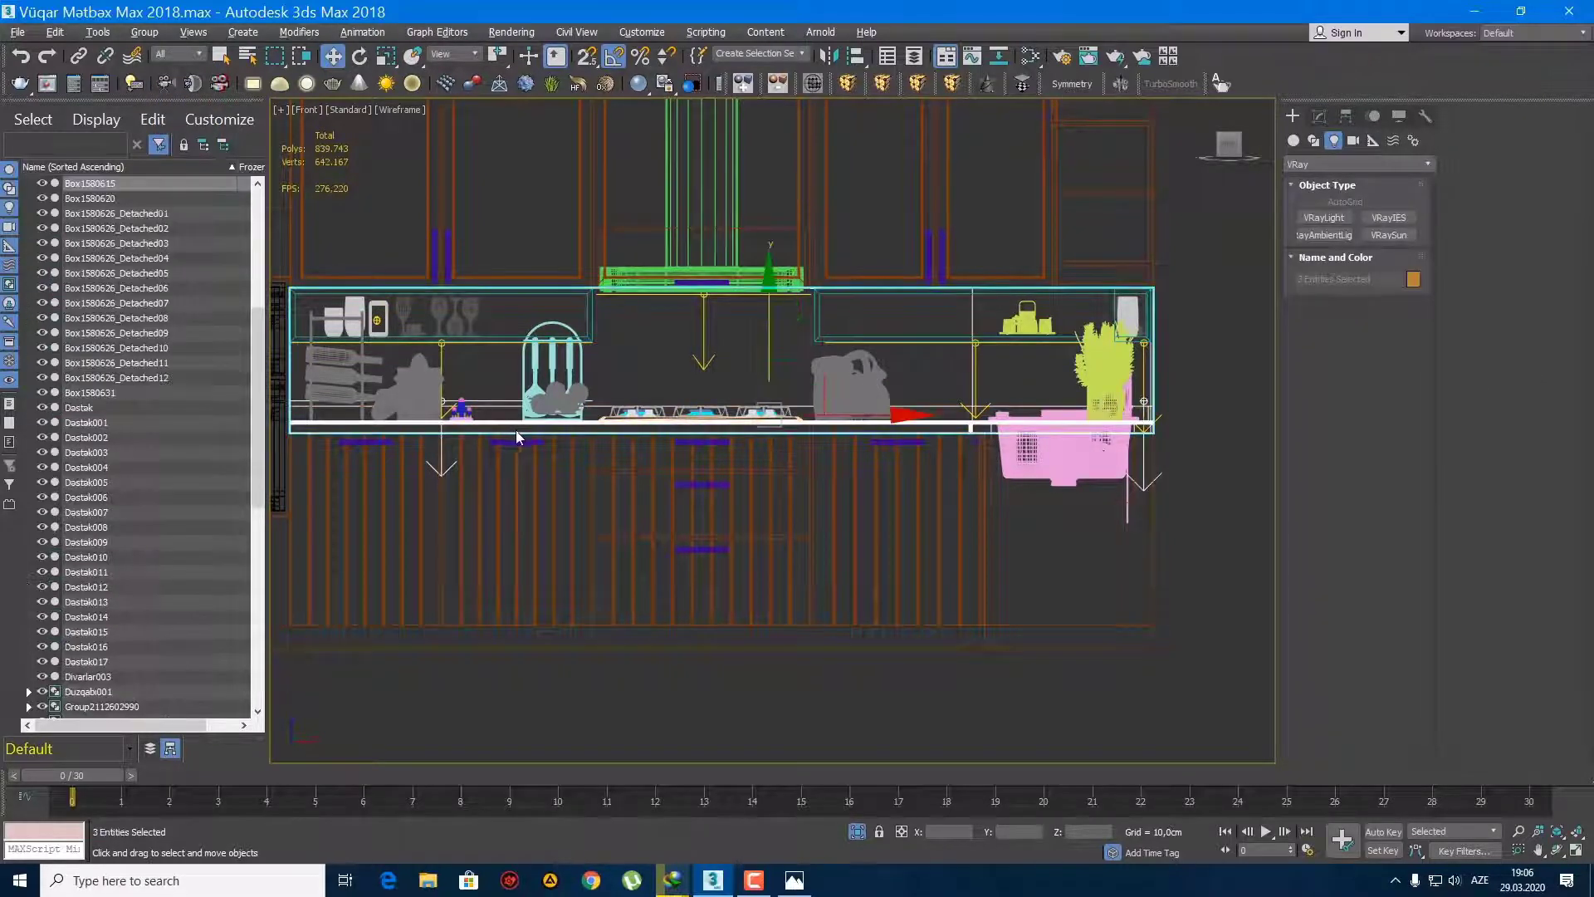
pyautogui.hotkey('alt', 'q')
# Step: Select both copied countertop lights and mirror them on the Y axis with No Clone
pyautogui.click(627, 586)
pyautogui.moveTo(635, 529); pyautogui.dragTo(624, 508, button='middle')
pyautogui.scroll(-2, 612, 501)
pyautogui.moveTo(598, 537); pyautogui.dragTo(480, 477)
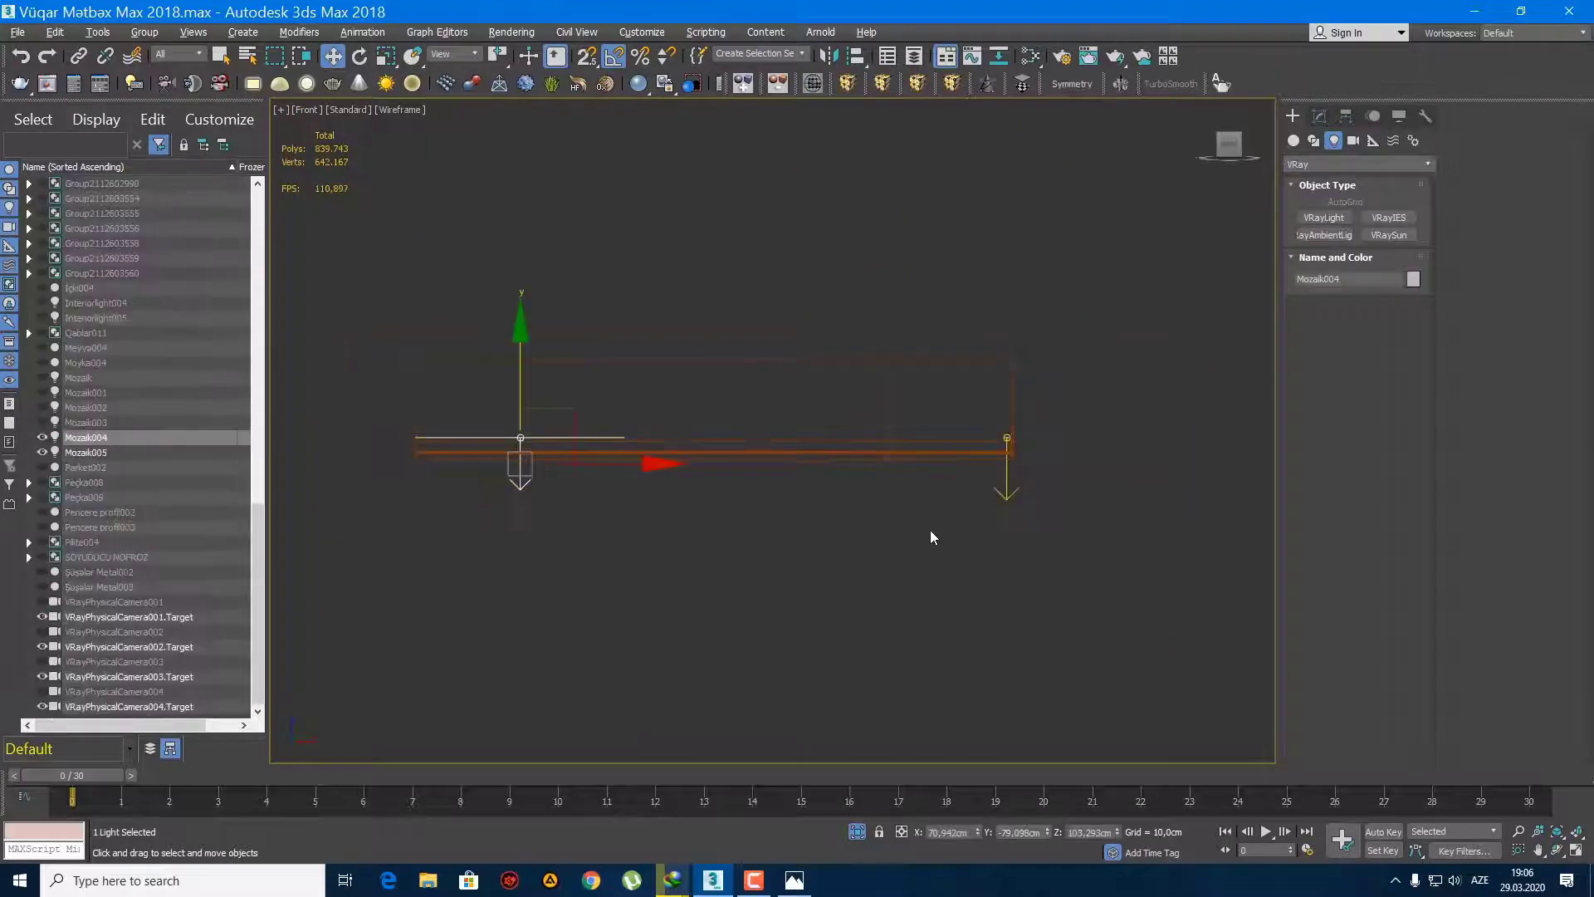
pyautogui.keyDown('ctrl'); pyautogui.moveTo(1003, 501); pyautogui.dragTo(1006, 503); pyautogui.keyUp('ctrl')
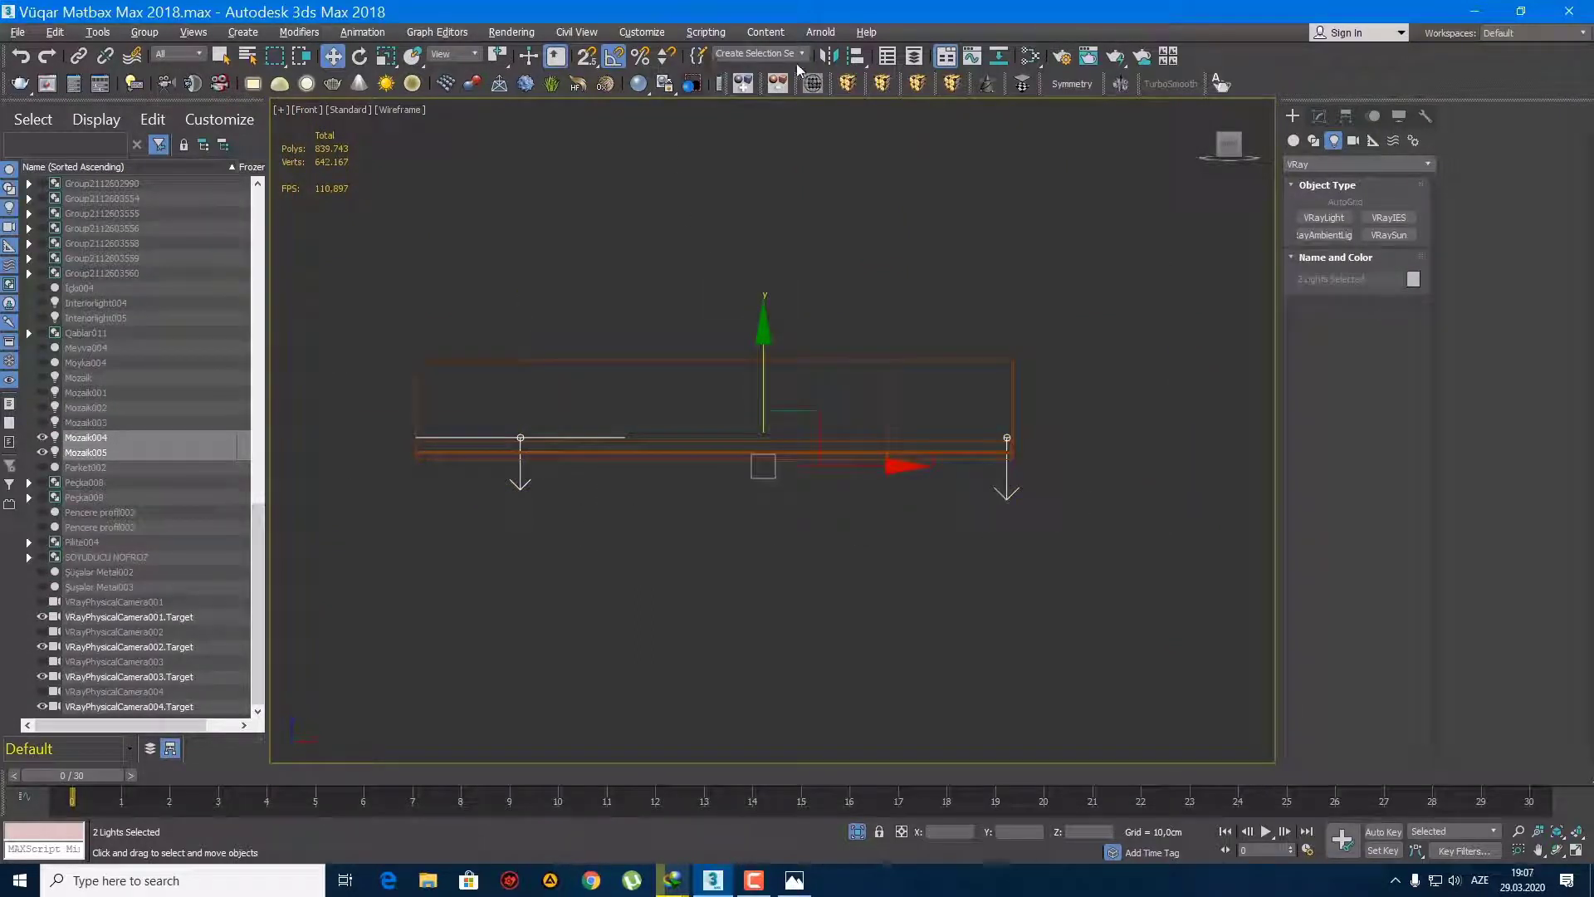
pyautogui.click(825, 57)
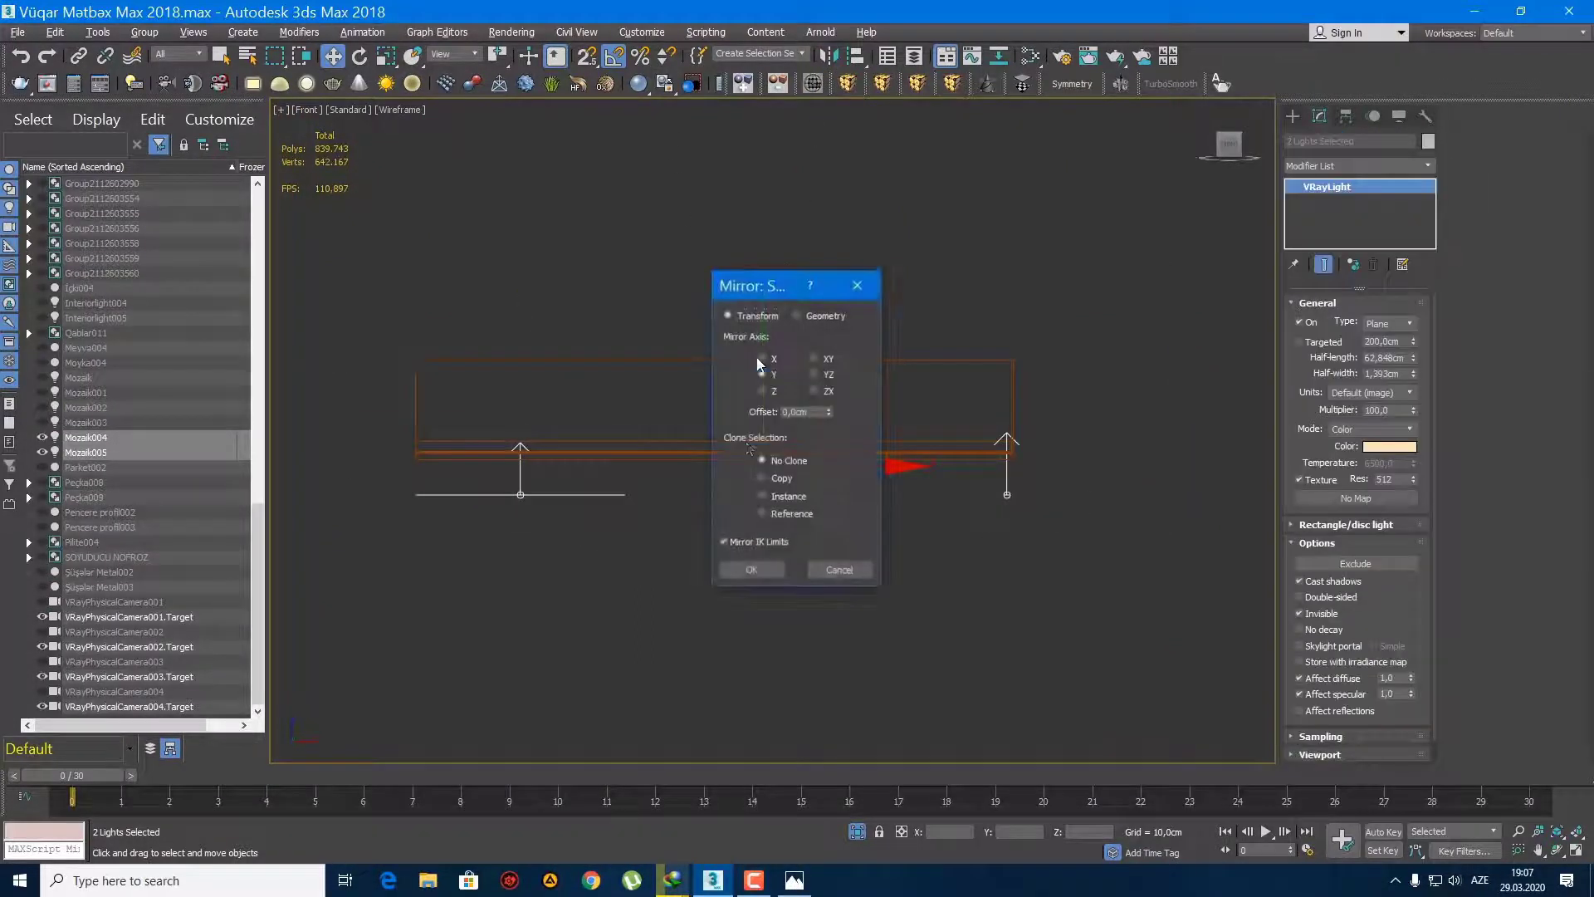
pyautogui.click(762, 567)
# Step: Raise the two mirrored lights about 21.7 cm to the countertop surface and end the isolation
pyautogui.scroll(4, 767, 421)
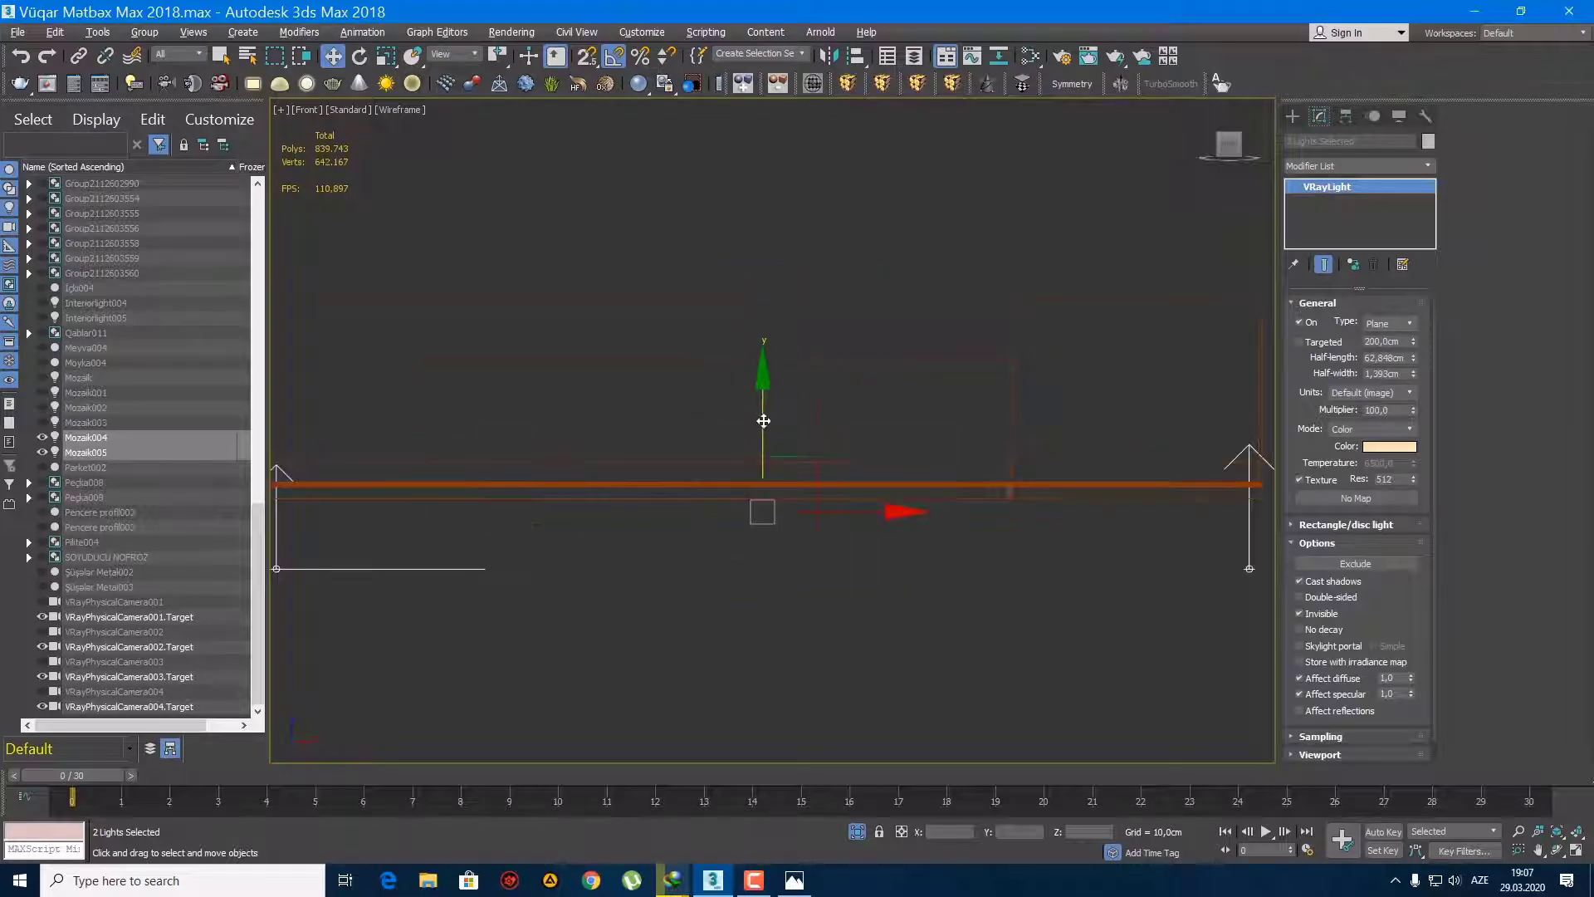
pyautogui.moveTo(762, 427); pyautogui.dragTo(784, 329)
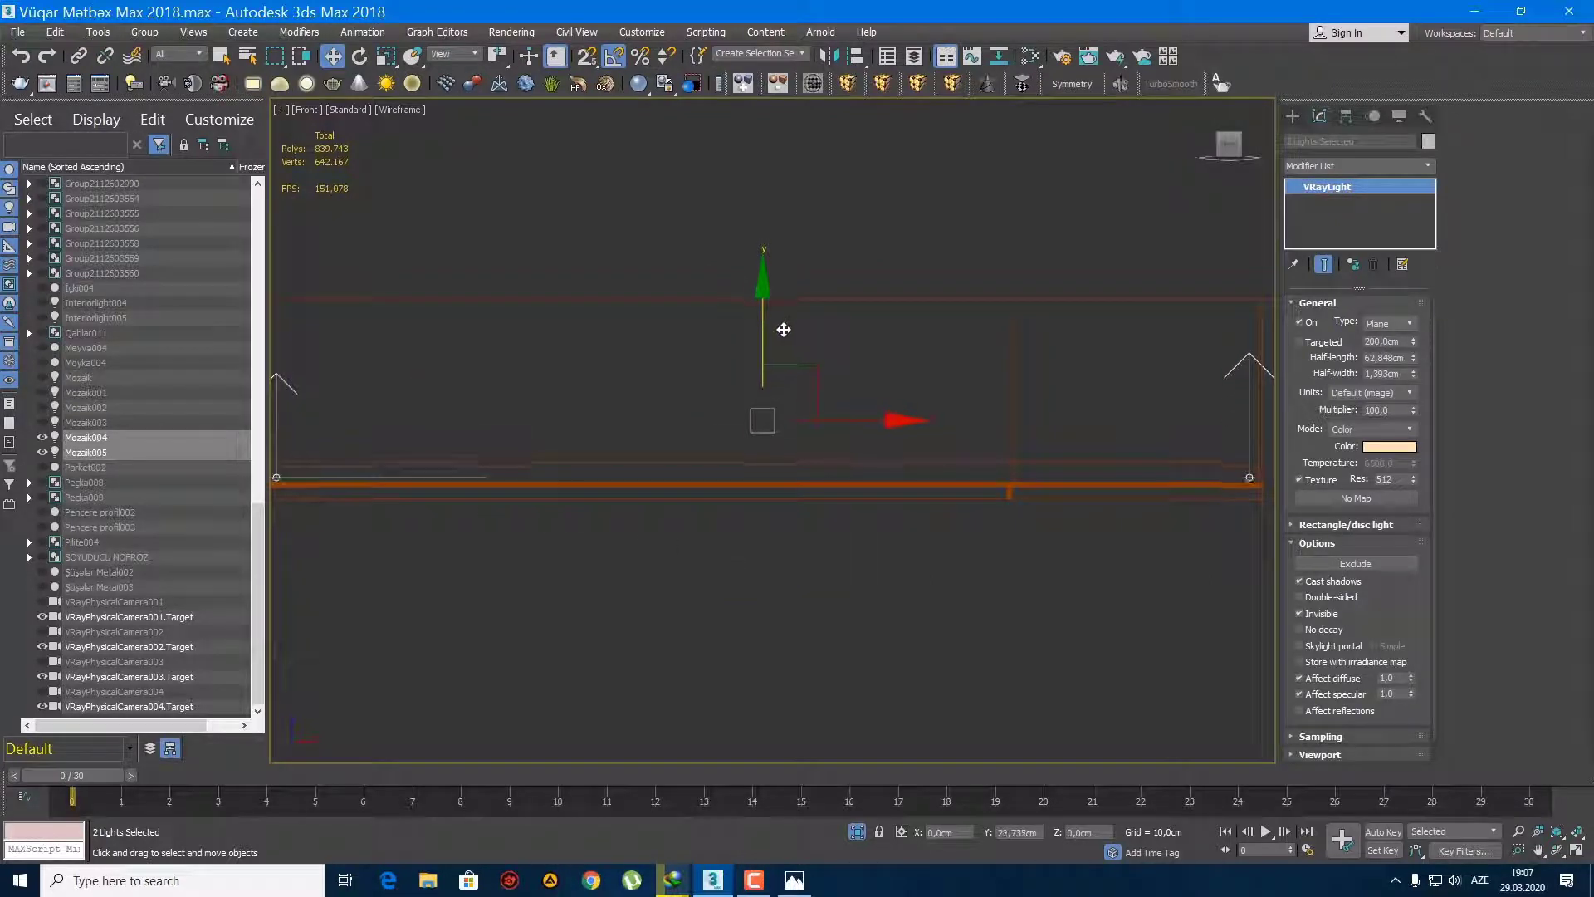
pyautogui.rightClick(711, 356)
pyautogui.click(774, 262)
# Step: Isolate the countertop with its lights, scale the long light to about 268% along X, and centre it along the backsplash
pyautogui.moveTo(562, 526); pyautogui.dragTo(675, 510, button='middle')
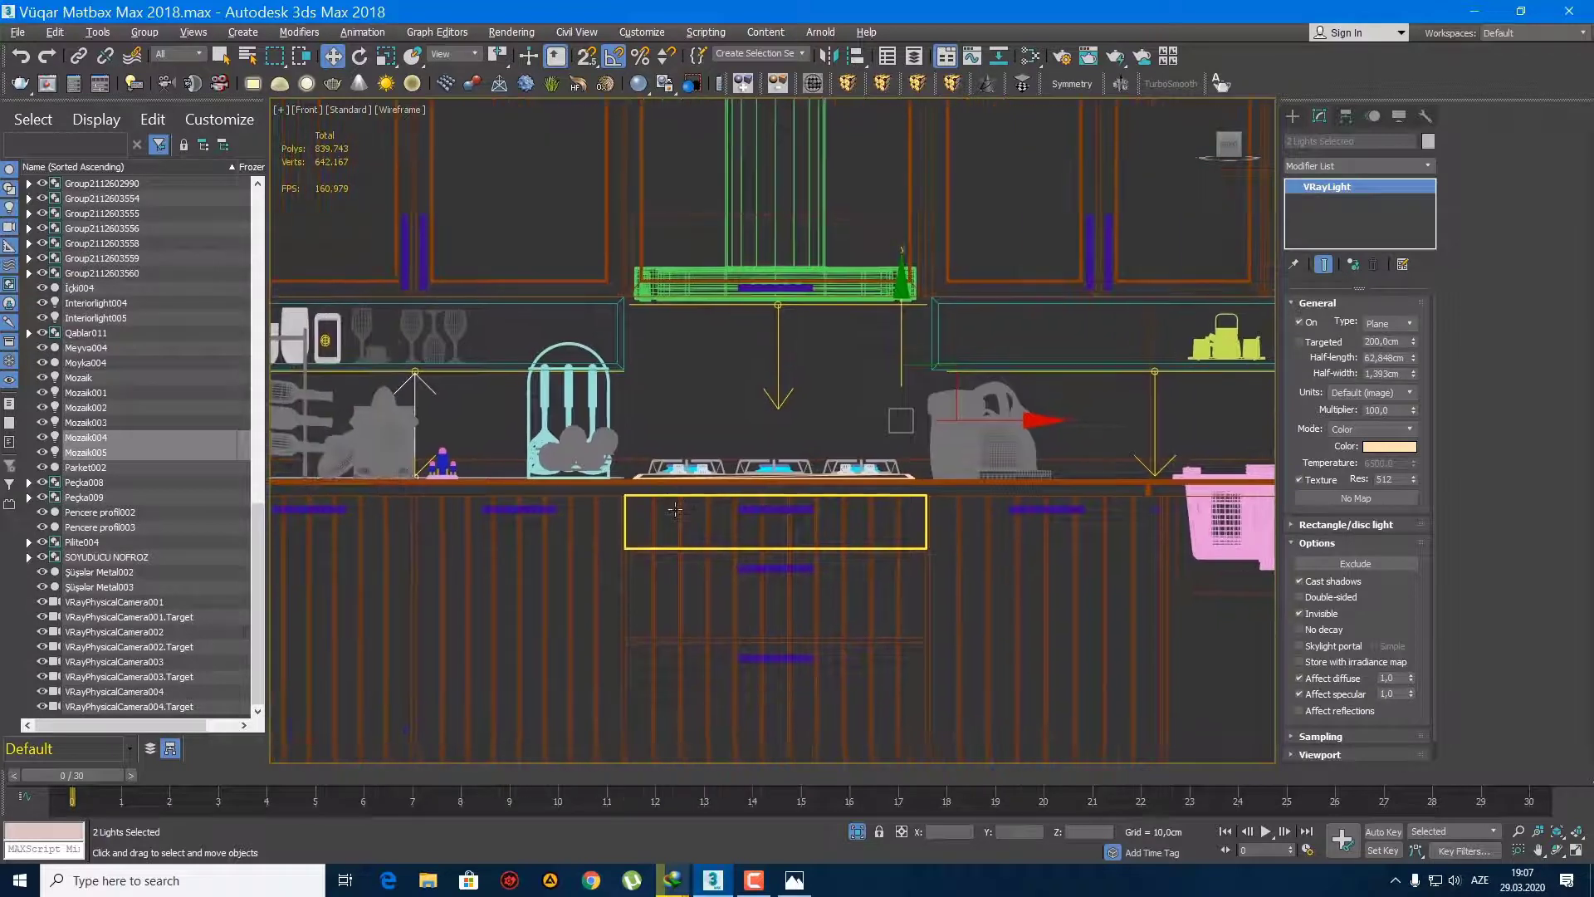
pyautogui.hotkey('alt', 'q')
pyautogui.moveTo(484, 368); pyautogui.dragTo(985, 470)
pyautogui.press('r')
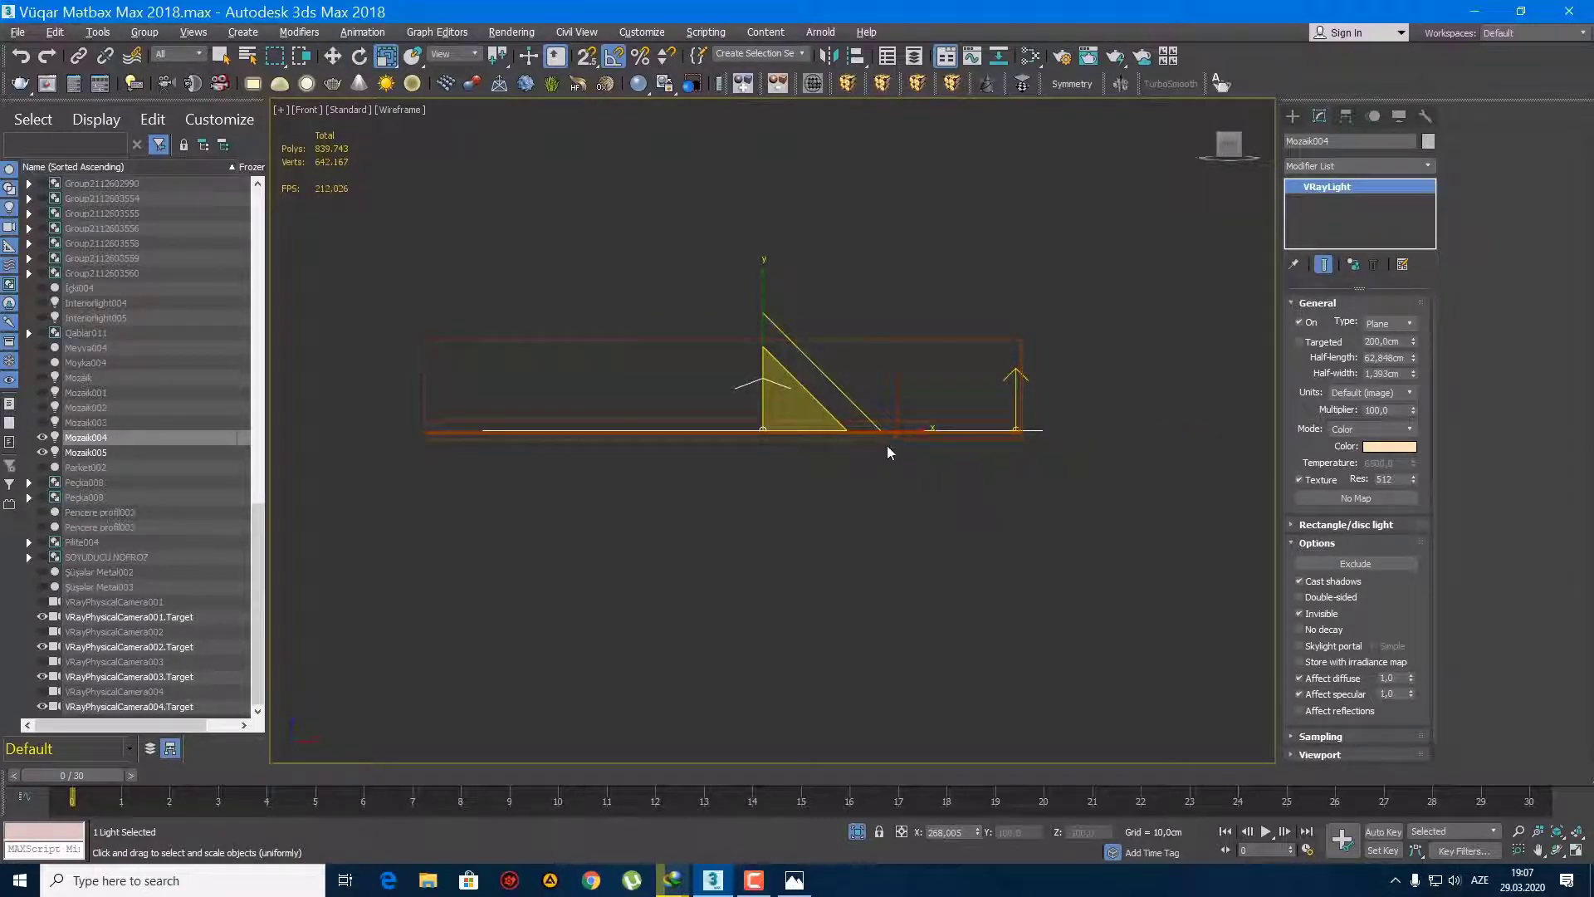
pyautogui.press('w')
pyautogui.moveTo(846, 401); pyautogui.dragTo(813, 401)
# Step: Examine the placement of the countertop lights in a shaded perspective view
pyautogui.press('q')
pyautogui.scroll(-3, 683, 548)
pyautogui.press('p')
pyautogui.press('z')
pyautogui.press('F3')
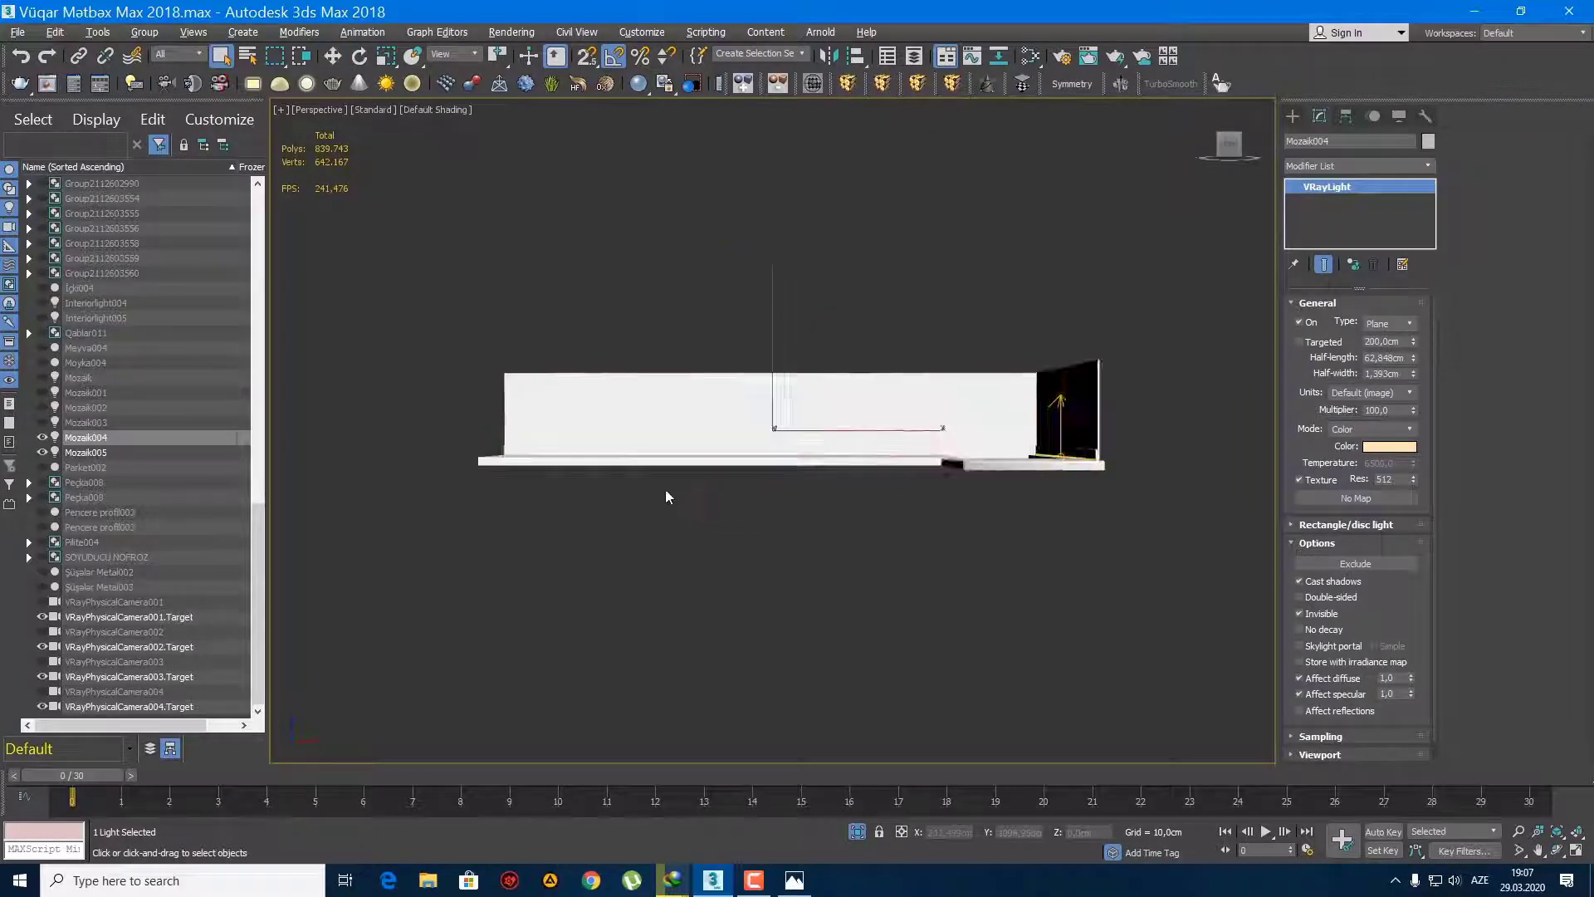
pyautogui.keyDown('alt'); pyautogui.moveTo(670, 496); pyautogui.dragTo(744, 500, button='middle'); pyautogui.keyUp('alt')
pyautogui.scroll(4, 776, 509)
pyautogui.scroll(-5, 745, 499)
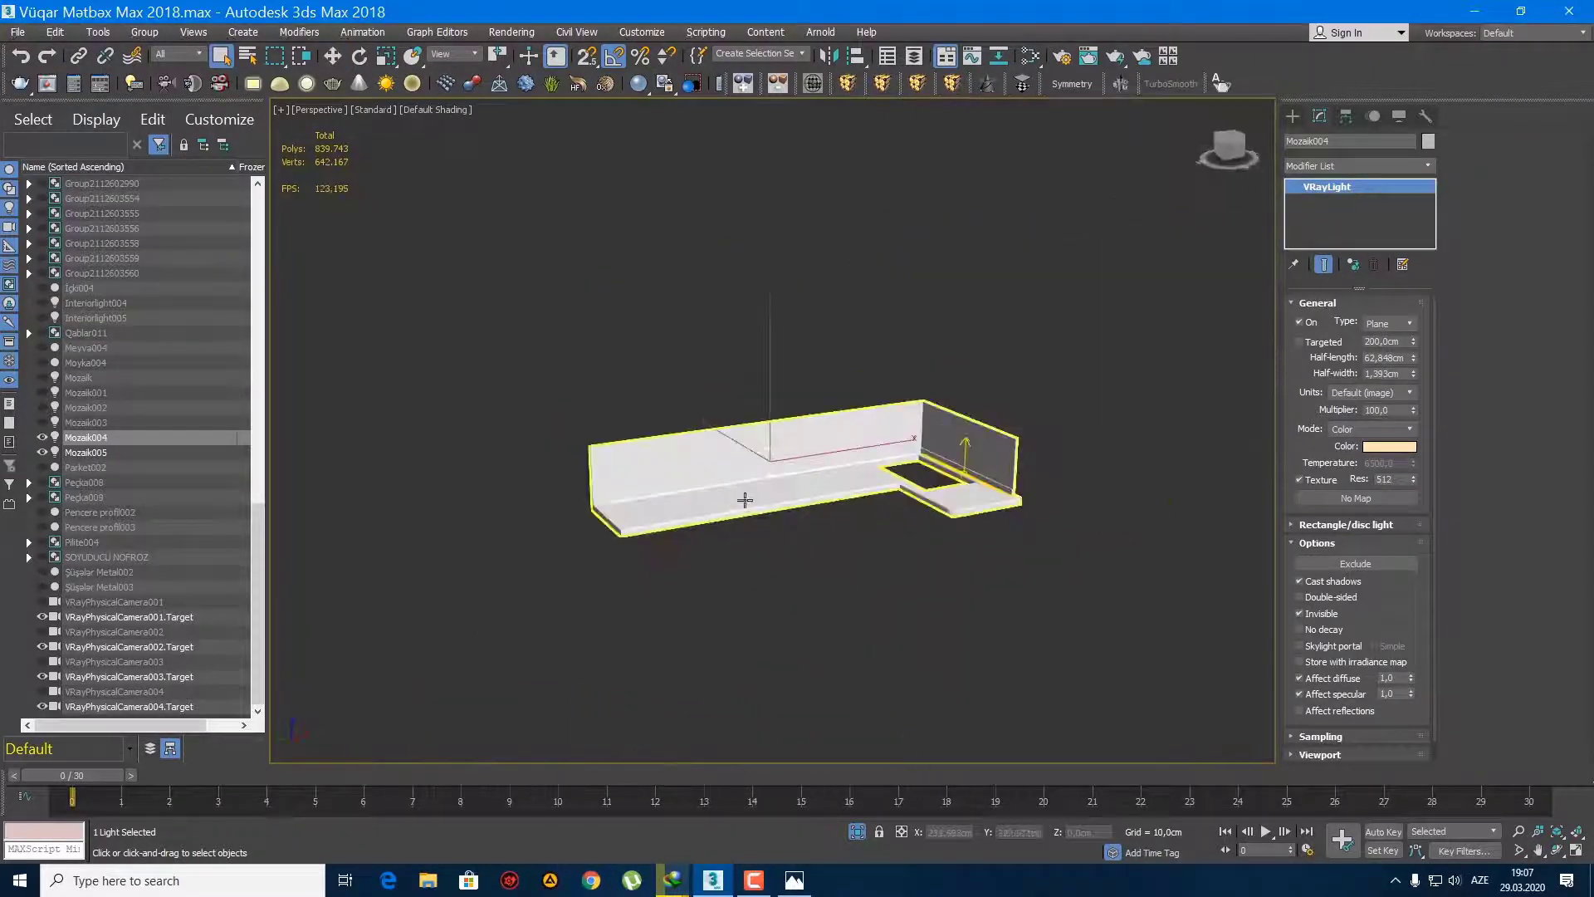
# Step: End the isolation to show the whole kitchen, clear the selection and save the scene
pyautogui.rightClick(822, 415)
pyautogui.click(867, 349)
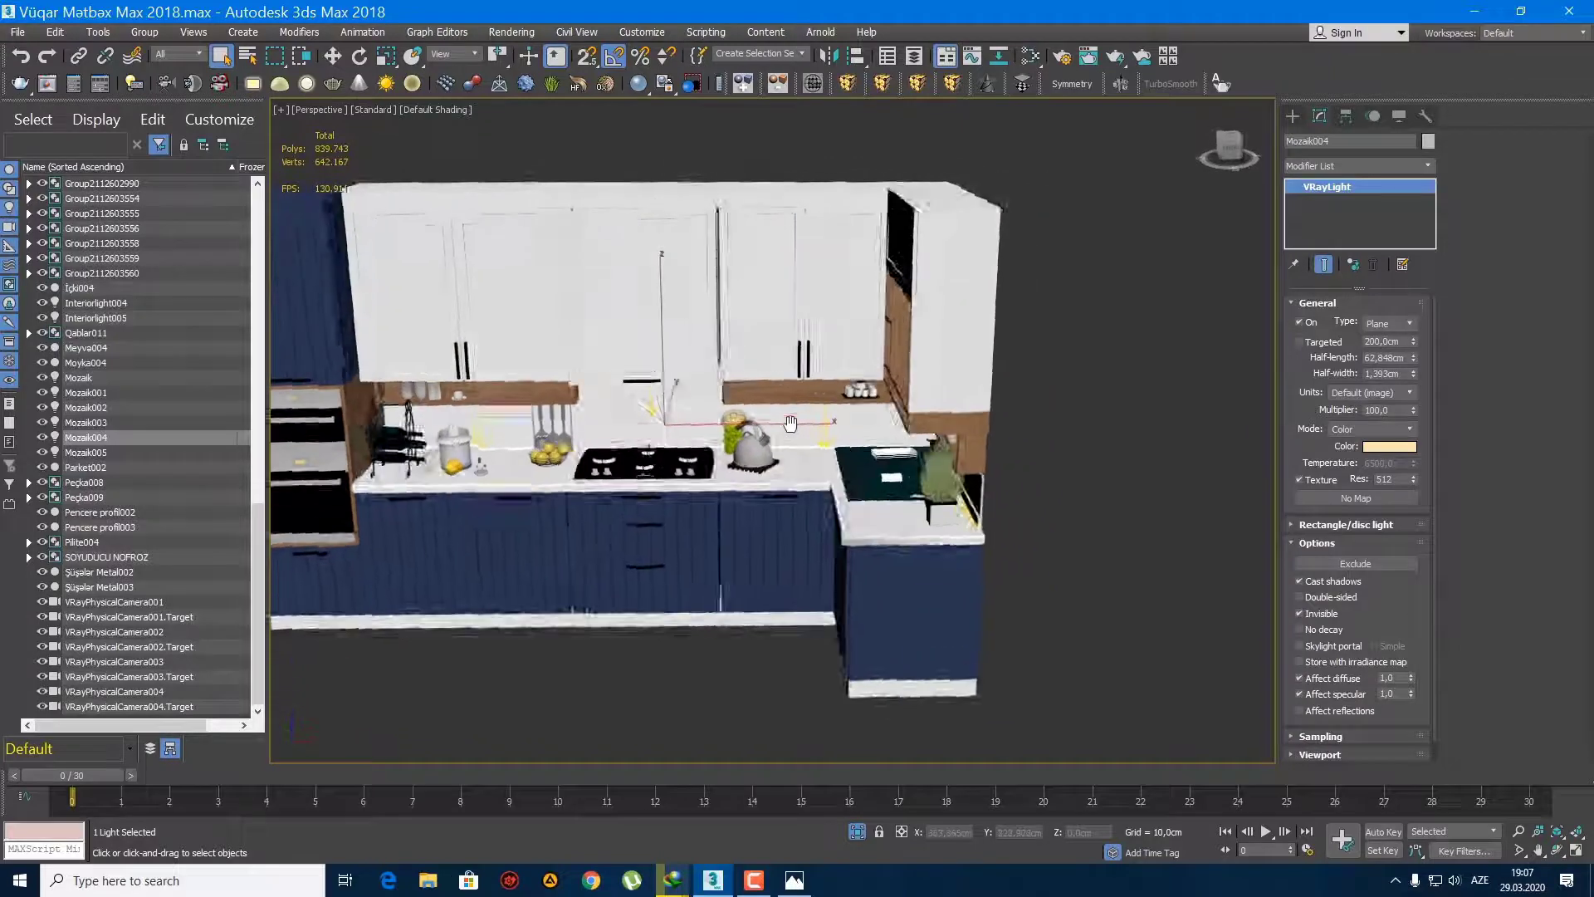
pyautogui.keyDown('alt'); pyautogui.moveTo(790, 423); pyautogui.dragTo(837, 419, button='middle'); pyautogui.keyUp('alt')
pyautogui.click(794, 621)
pyautogui.scroll(4, 797, 621)
pyautogui.hotkey('ctrl', 's')
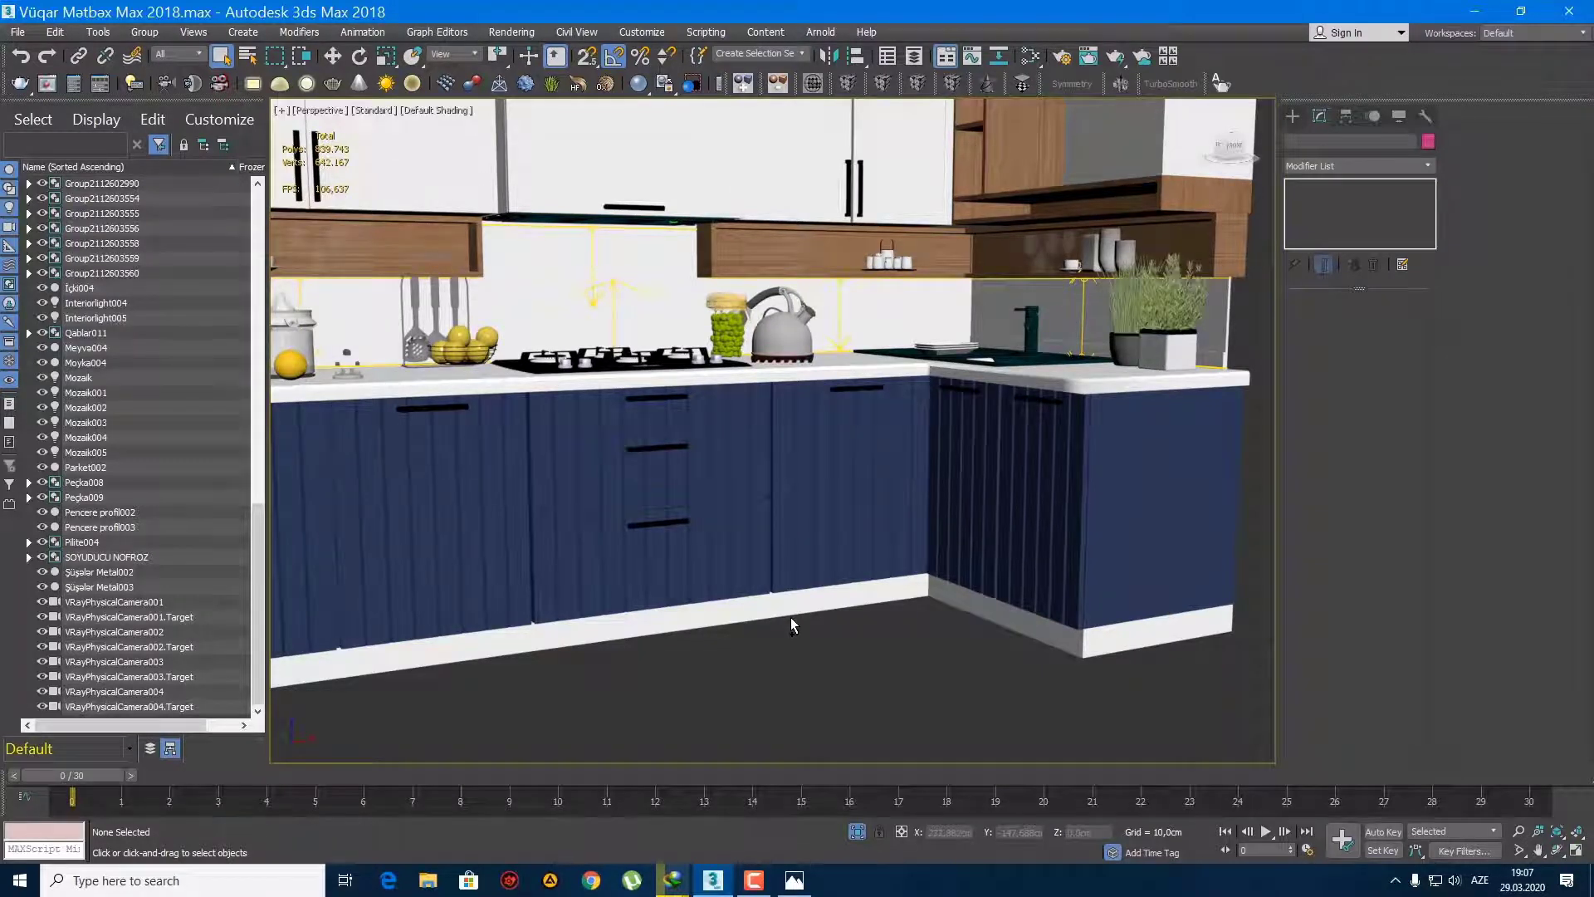
# Step: In the front wireframe view, select the two long lights and the corner light beneath the wall shelves
pyautogui.press('f')
pyautogui.press('F3')
pyautogui.moveTo(791, 616)
pyautogui.mouseDown(button='middle')
pyautogui.moveTo(933, 596)
pyautogui.moveTo(1017, 511)
pyautogui.mouseUp(button='middle')
pyautogui.scroll(5, 1015, 523)
pyautogui.moveTo(992, 598); pyautogui.dragTo(385, 237)
pyautogui.press('z')
pyautogui.click(794, 715)
pyautogui.scroll(8, 696, 424)
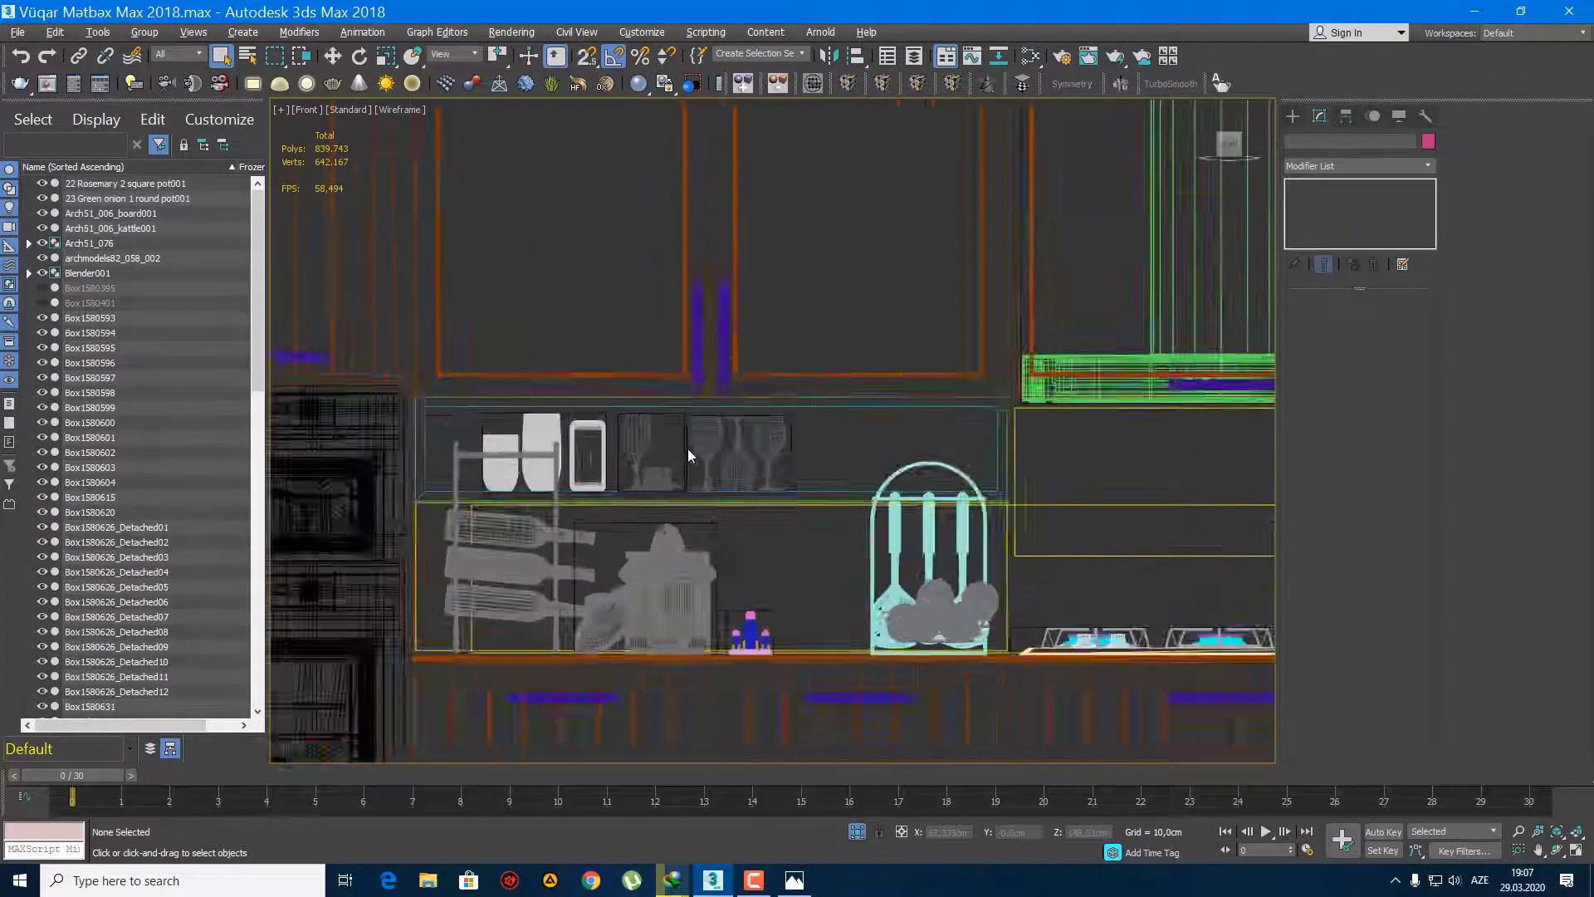
pyautogui.click(719, 529)
pyautogui.scroll(-4, 820, 520)
pyautogui.moveTo(851, 535); pyautogui.dragTo(551, 409, button='middle')
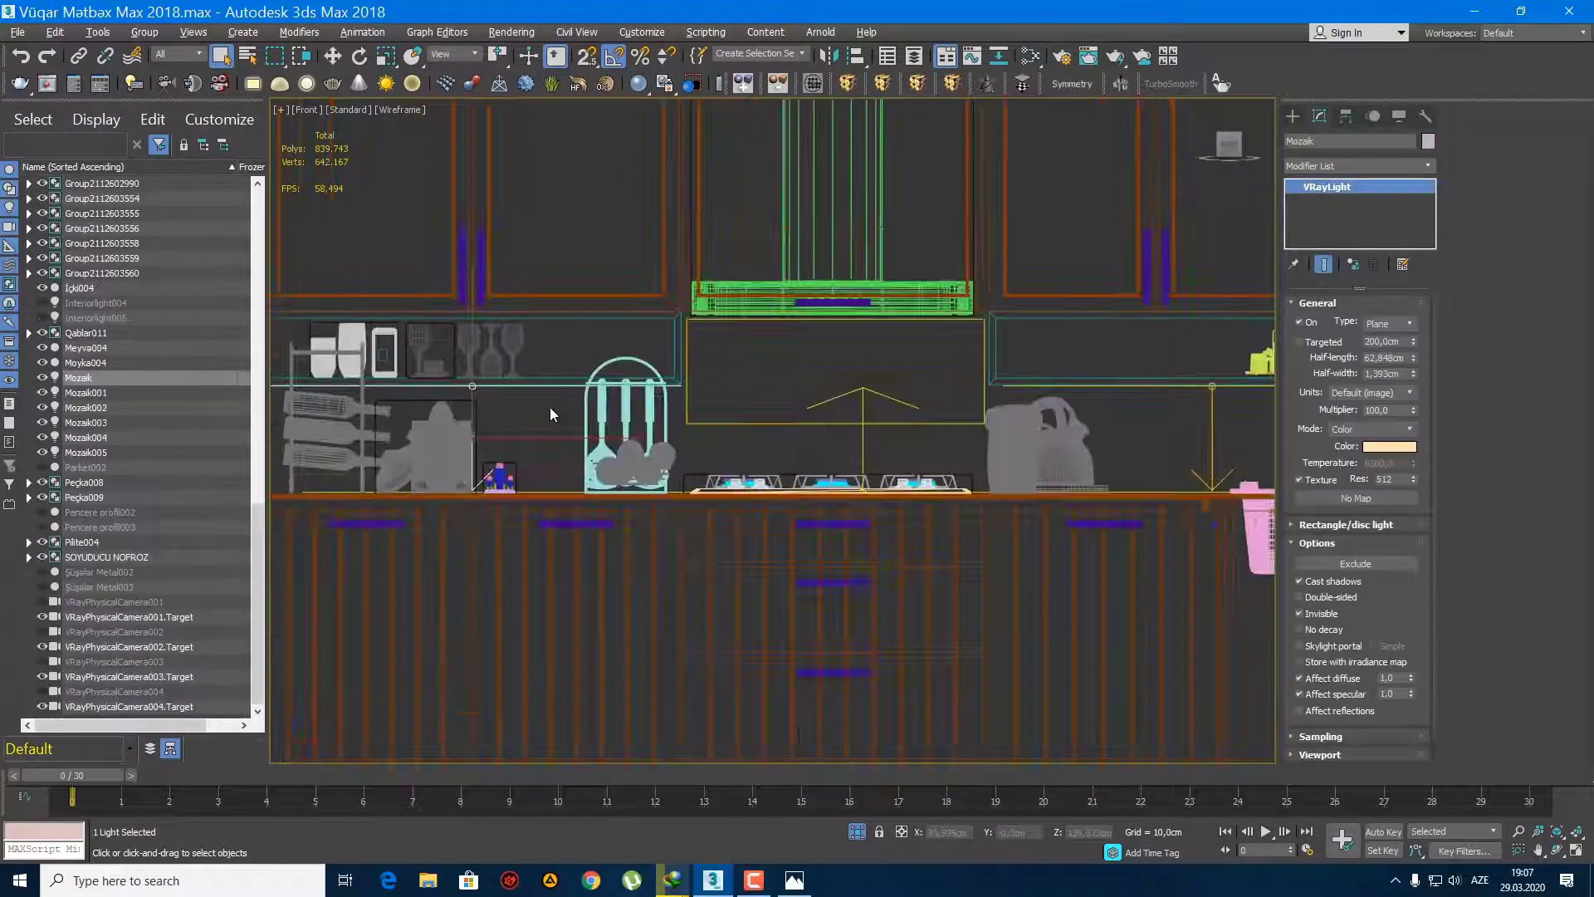
pyautogui.moveTo(959, 443); pyautogui.dragTo(641, 456, button='middle')
pyautogui.keyDown('ctrl'); pyautogui.click(892, 440); pyautogui.keyUp('ctrl')
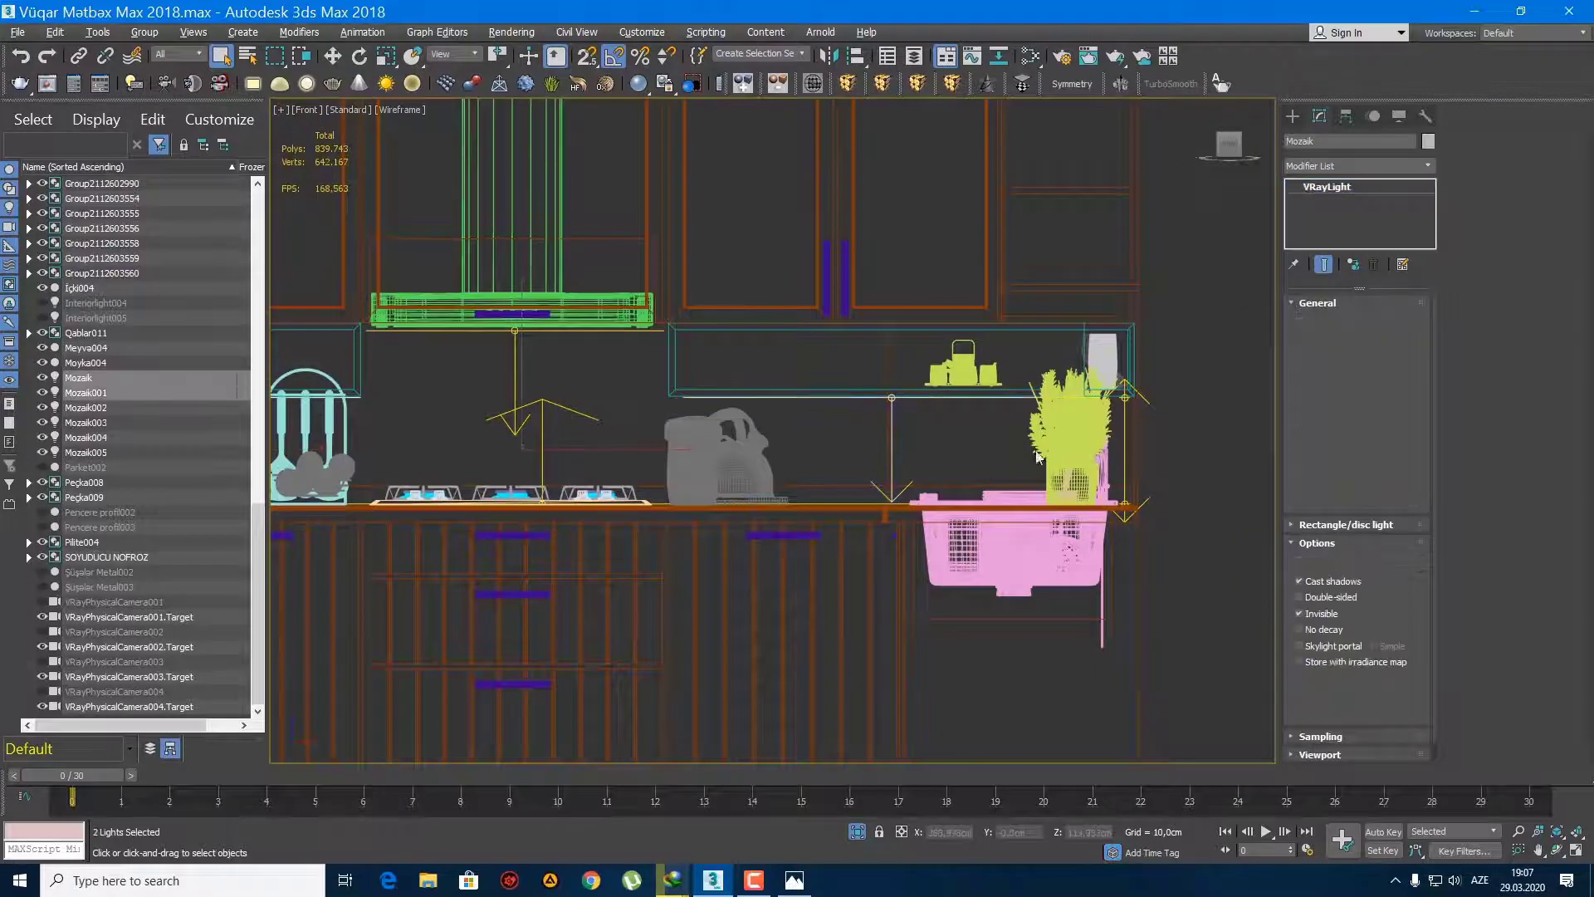
pyautogui.scroll(4, 1131, 447)
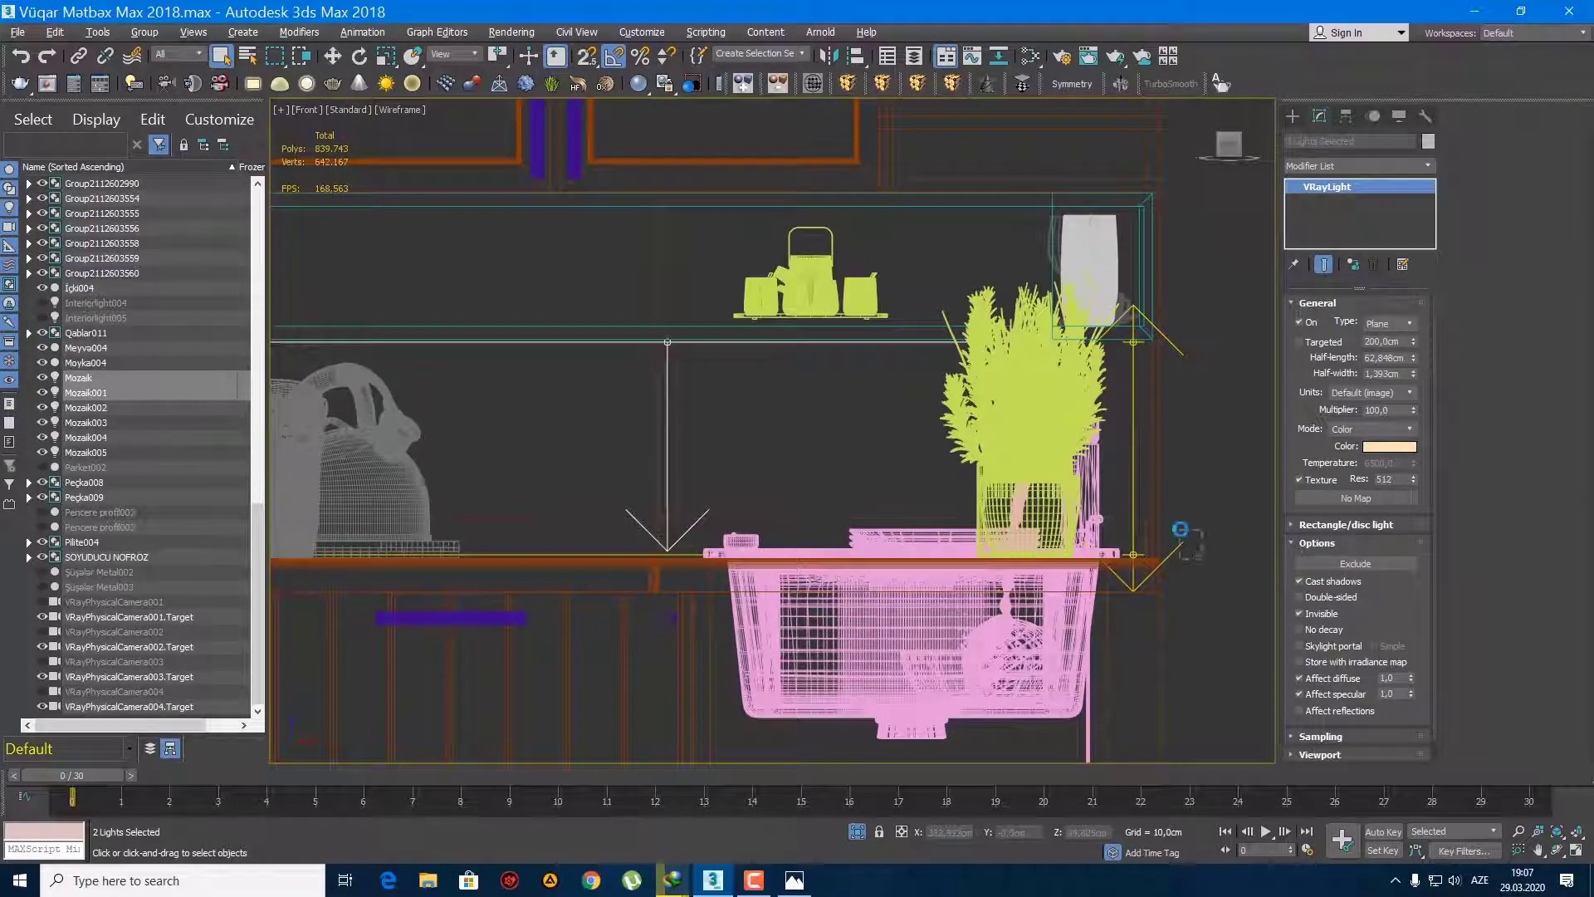
pyautogui.keyDown('ctrl'); pyautogui.moveTo(1202, 558); pyautogui.dragTo(1180, 529); pyautogui.keyUp('ctrl')
# Step: Raise the three selected lights about 19.7 cm to the inner top of the wall shelves and save the scene
pyautogui.scroll(-4, 1135, 519)
pyautogui.press('w')
pyautogui.scroll(6, 774, 458)
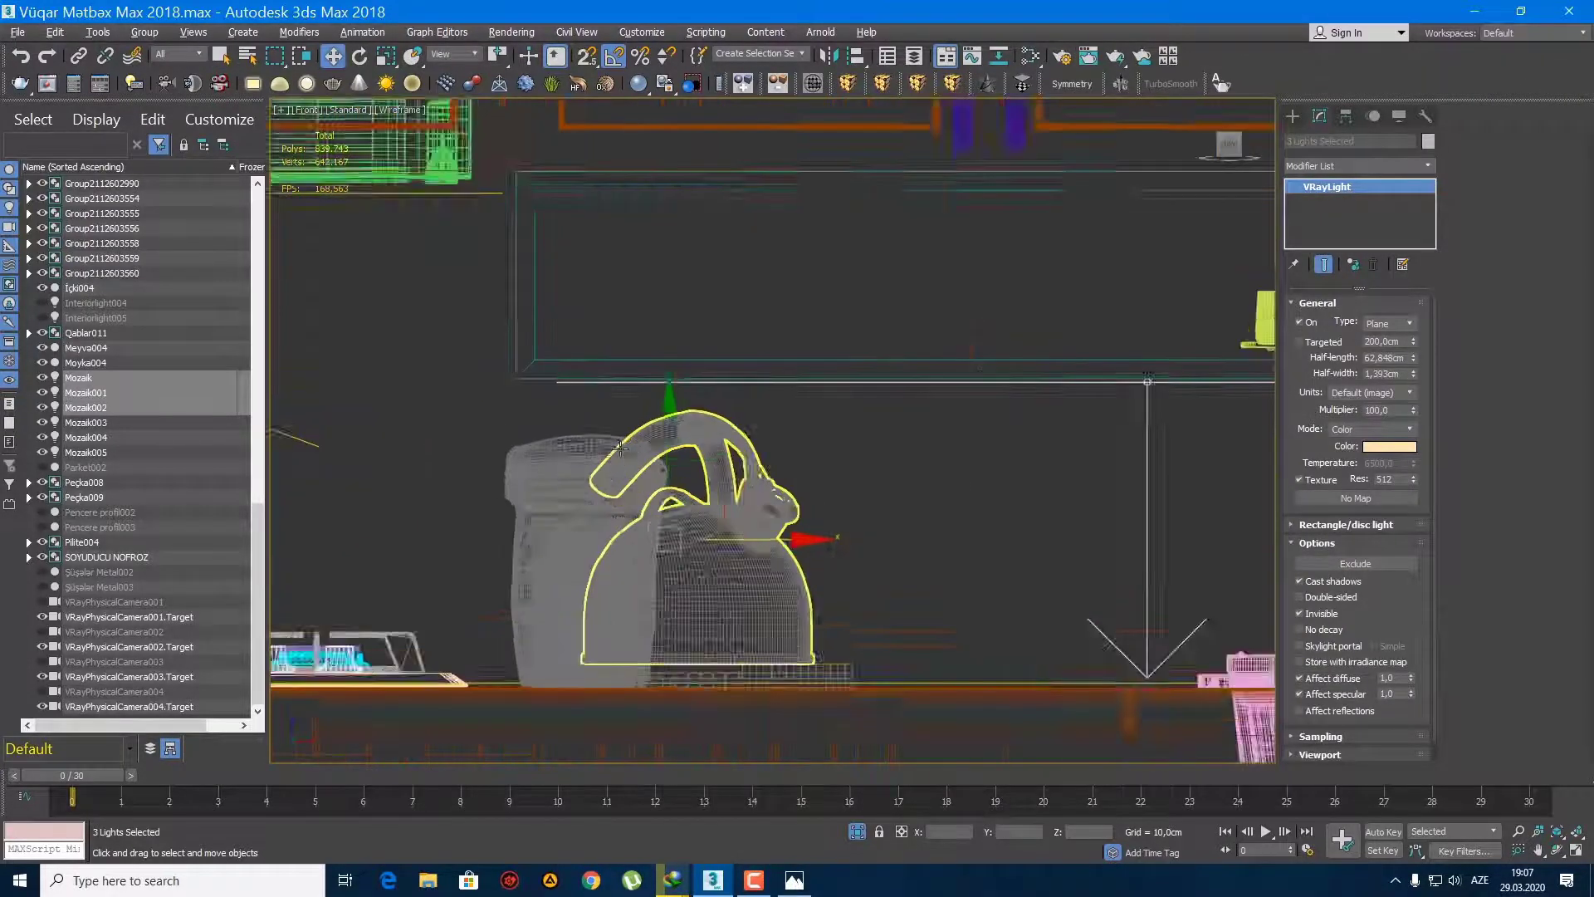
pyautogui.scroll(2, 620, 448)
pyautogui.moveTo(624, 449); pyautogui.dragTo(649, 616, button='middle')
pyautogui.moveTo(692, 626); pyautogui.dragTo(693, 363)
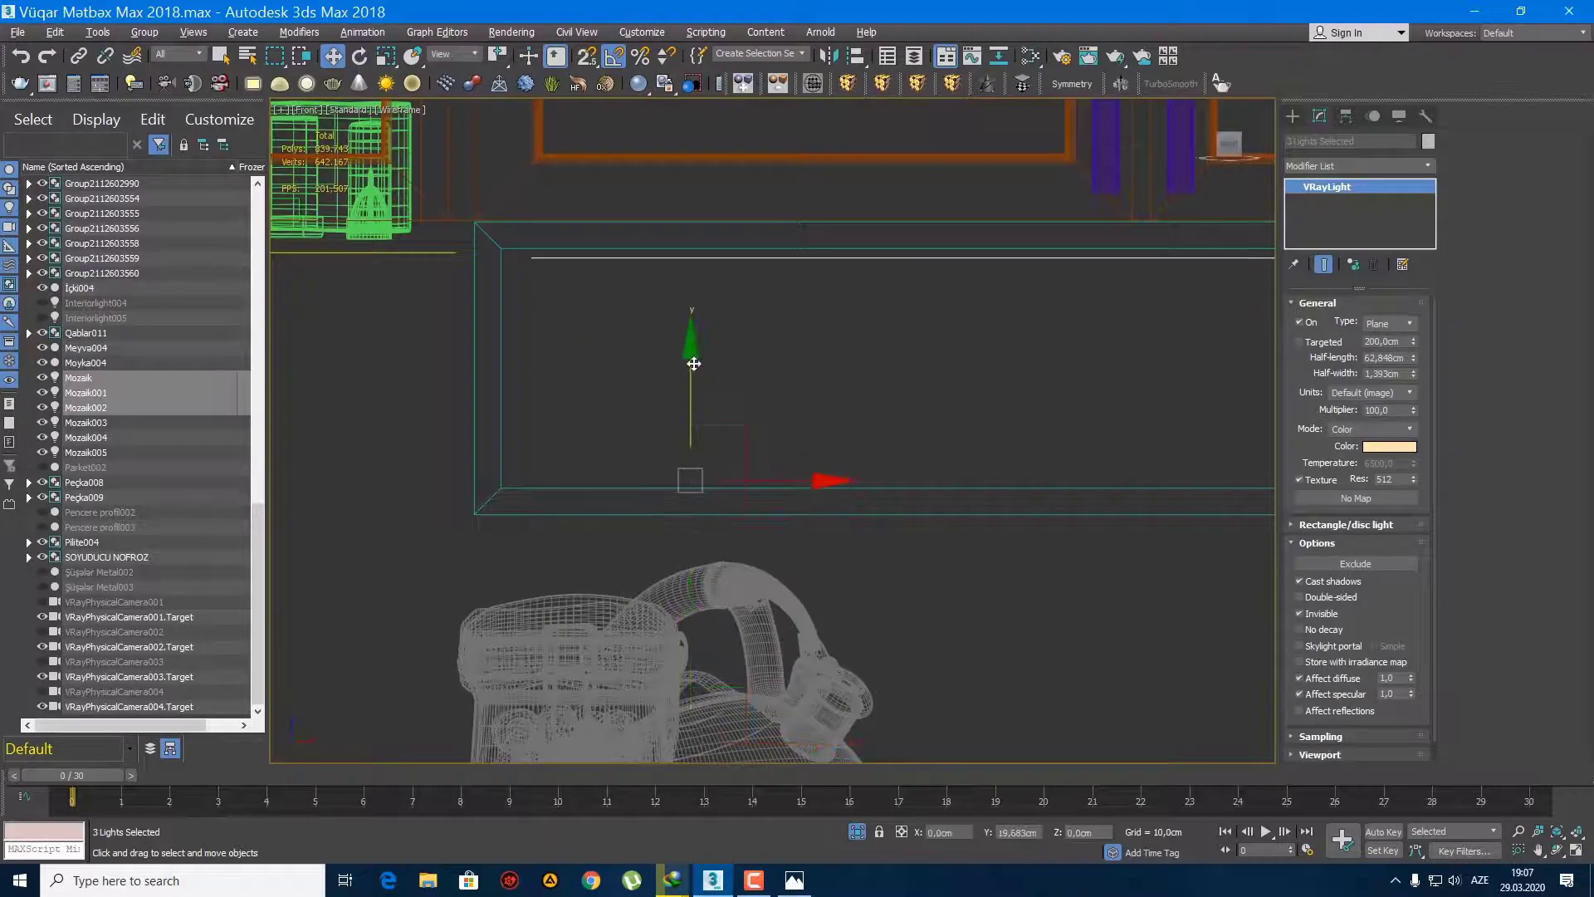
pyautogui.scroll(-5, 782, 424)
pyautogui.press('q')
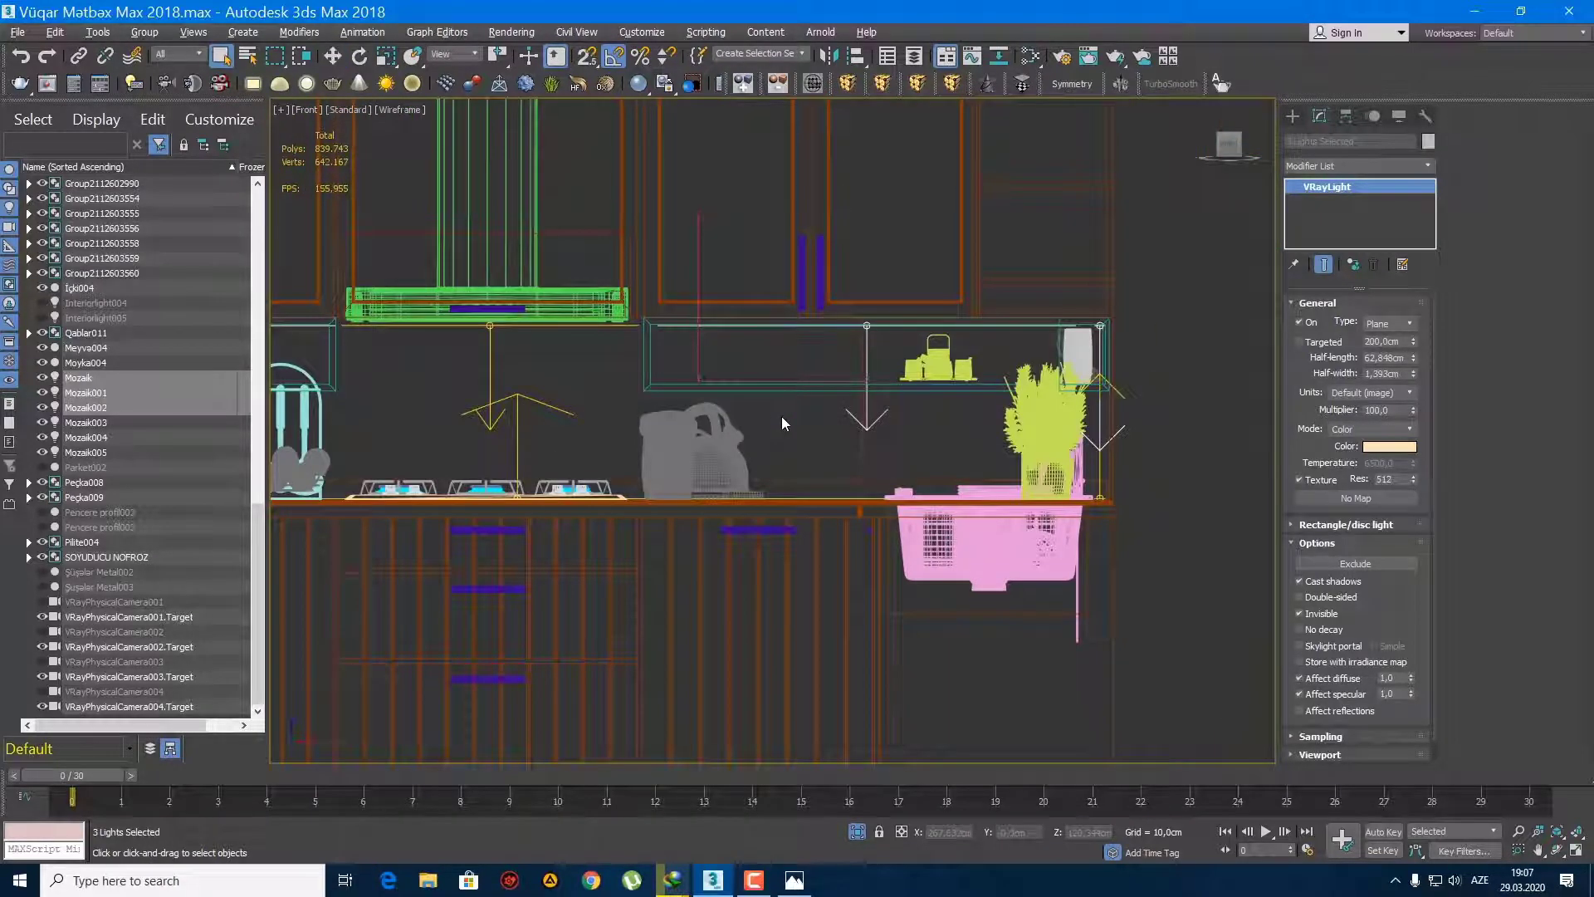
pyautogui.hotkey('ctrl', 's')
# Step: Examine the whole kitchen and its shelf lights from several angles in a shaded perspective view
pyautogui.scroll(-5, 780, 416)
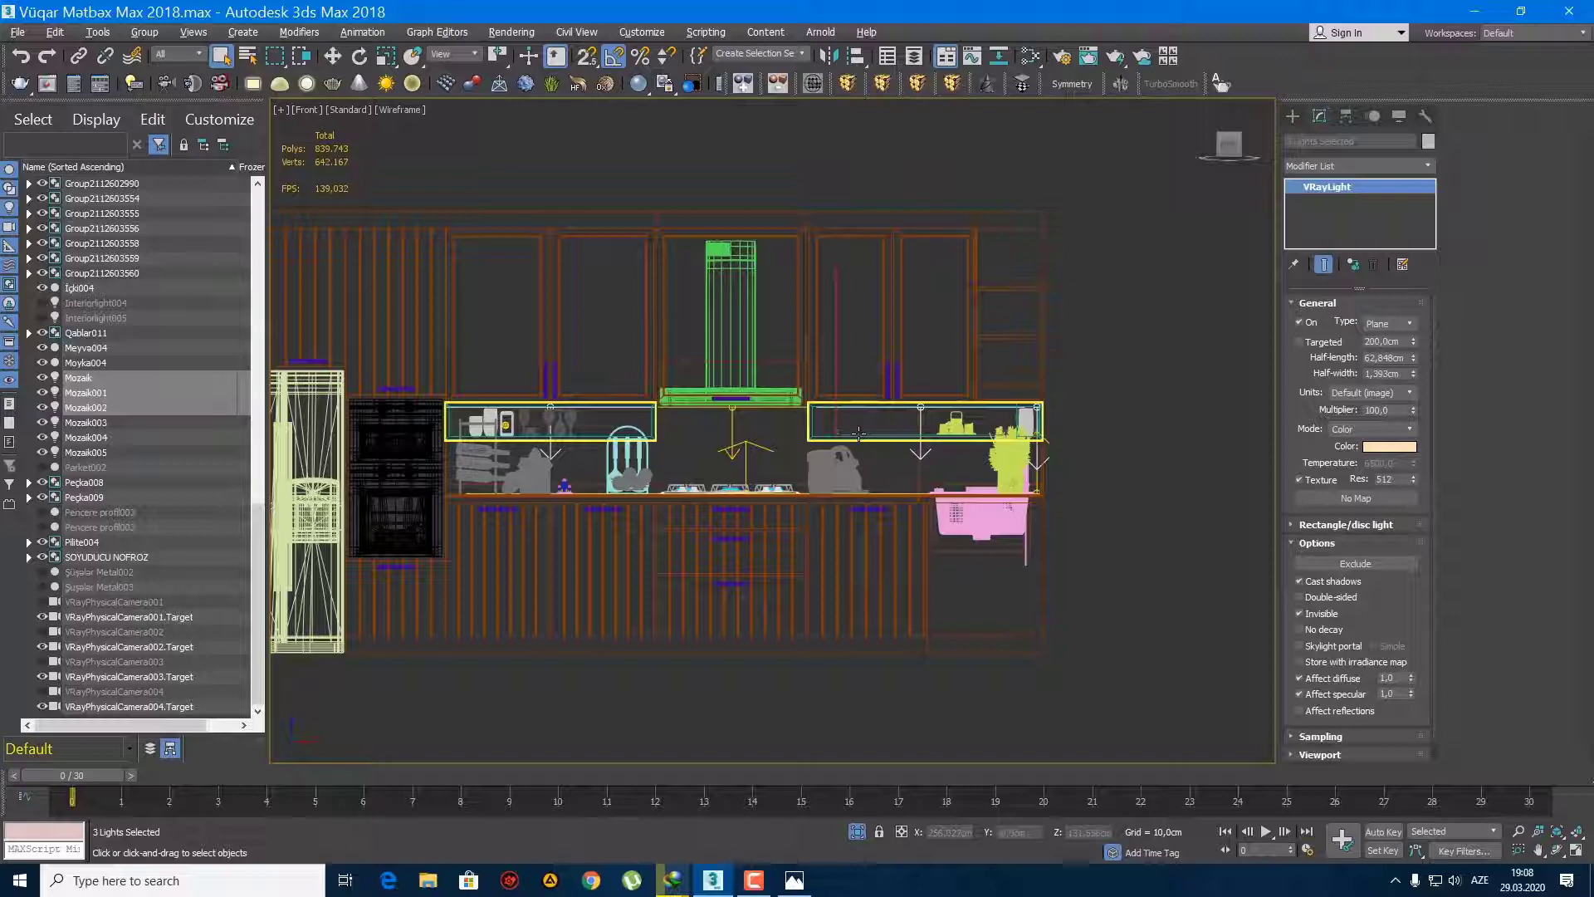
pyautogui.press('p')
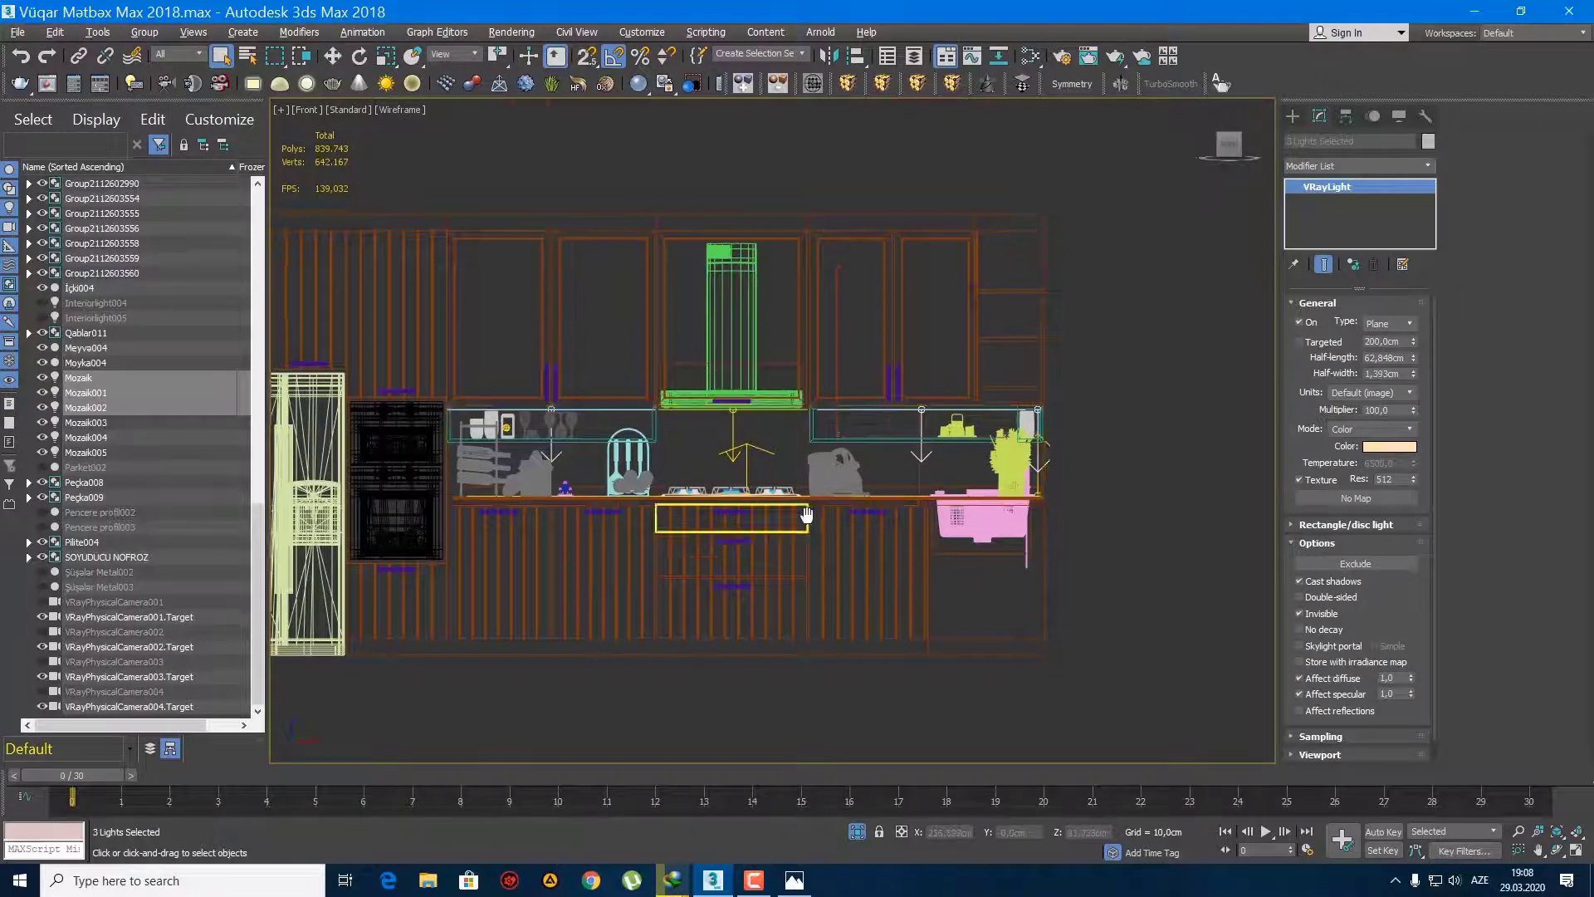
pyautogui.scroll(6, 826, 523)
pyautogui.press('F3')
pyautogui.moveTo(827, 485)
pyautogui.keyDown('alt'); pyautogui.mouseDown(button='middle')
pyautogui.moveTo(837, 540)
pyautogui.moveTo(787, 452)
pyautogui.moveTo(905, 489)
pyautogui.mouseUp(button='middle'); pyautogui.keyUp('alt')
pyautogui.scroll(-6, 830, 523)
pyautogui.moveTo(905, 489)
pyautogui.keyDown('alt'); pyautogui.mouseDown(button='middle')
pyautogui.moveTo(911, 459)
pyautogui.moveTo(878, 537)
pyautogui.moveTo(903, 547)
pyautogui.moveTo(870, 506)
pyautogui.moveTo(884, 510)
pyautogui.mouseUp(button='middle'); pyautogui.keyUp('alt')
pyautogui.click(1294, 120)
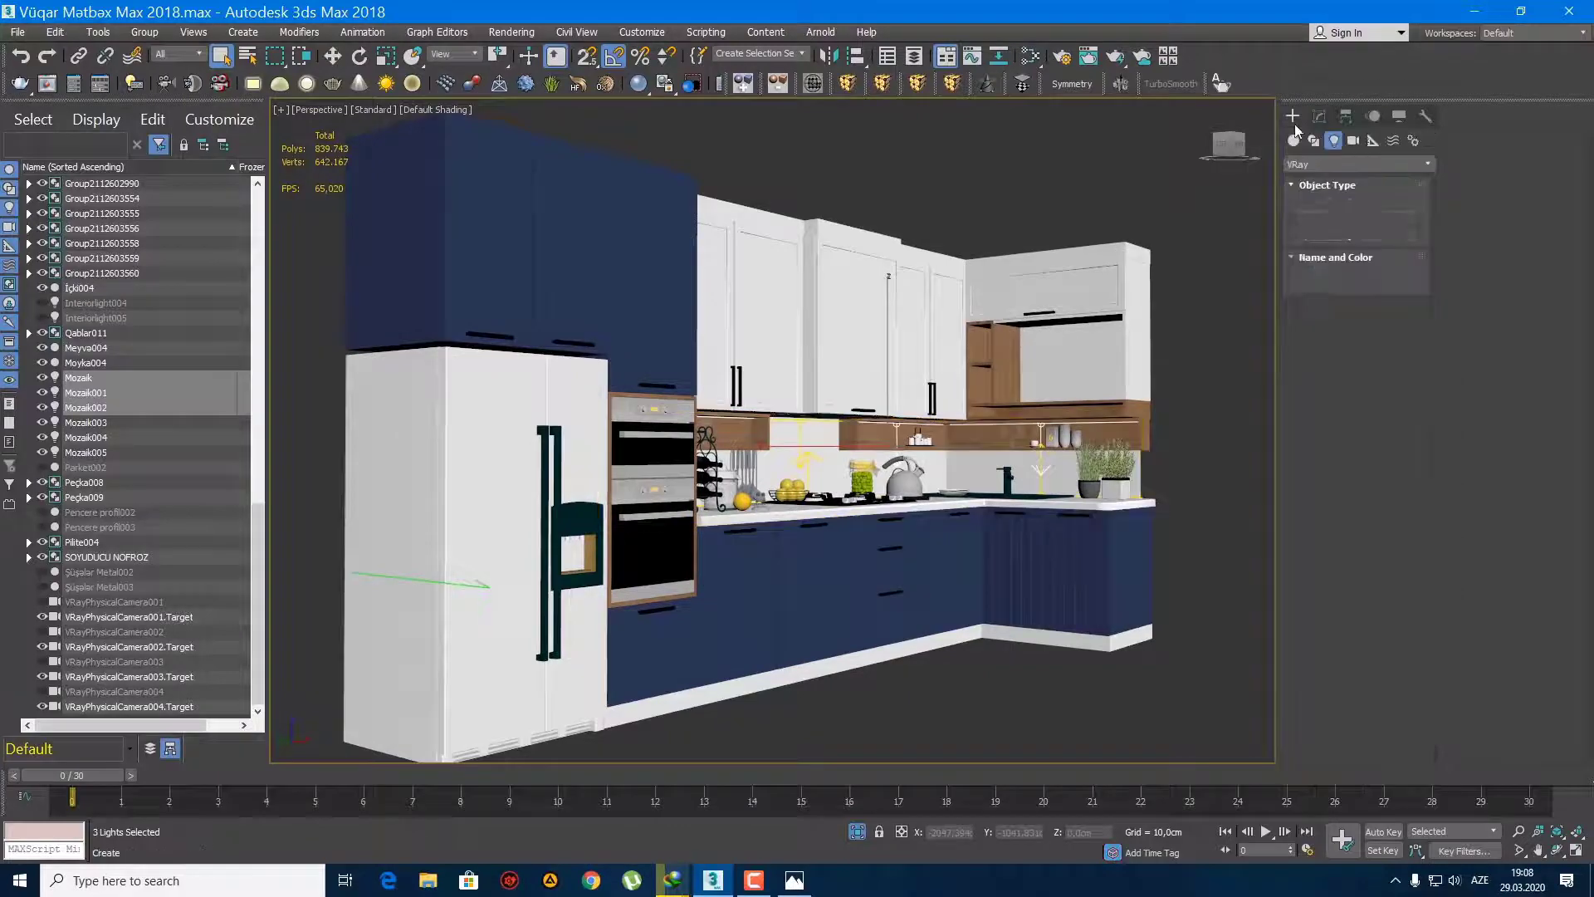
pyautogui.keyDown('alt'); pyautogui.moveTo(1055, 386); pyautogui.dragTo(968, 450, button='middle'); pyautogui.keyUp('alt')
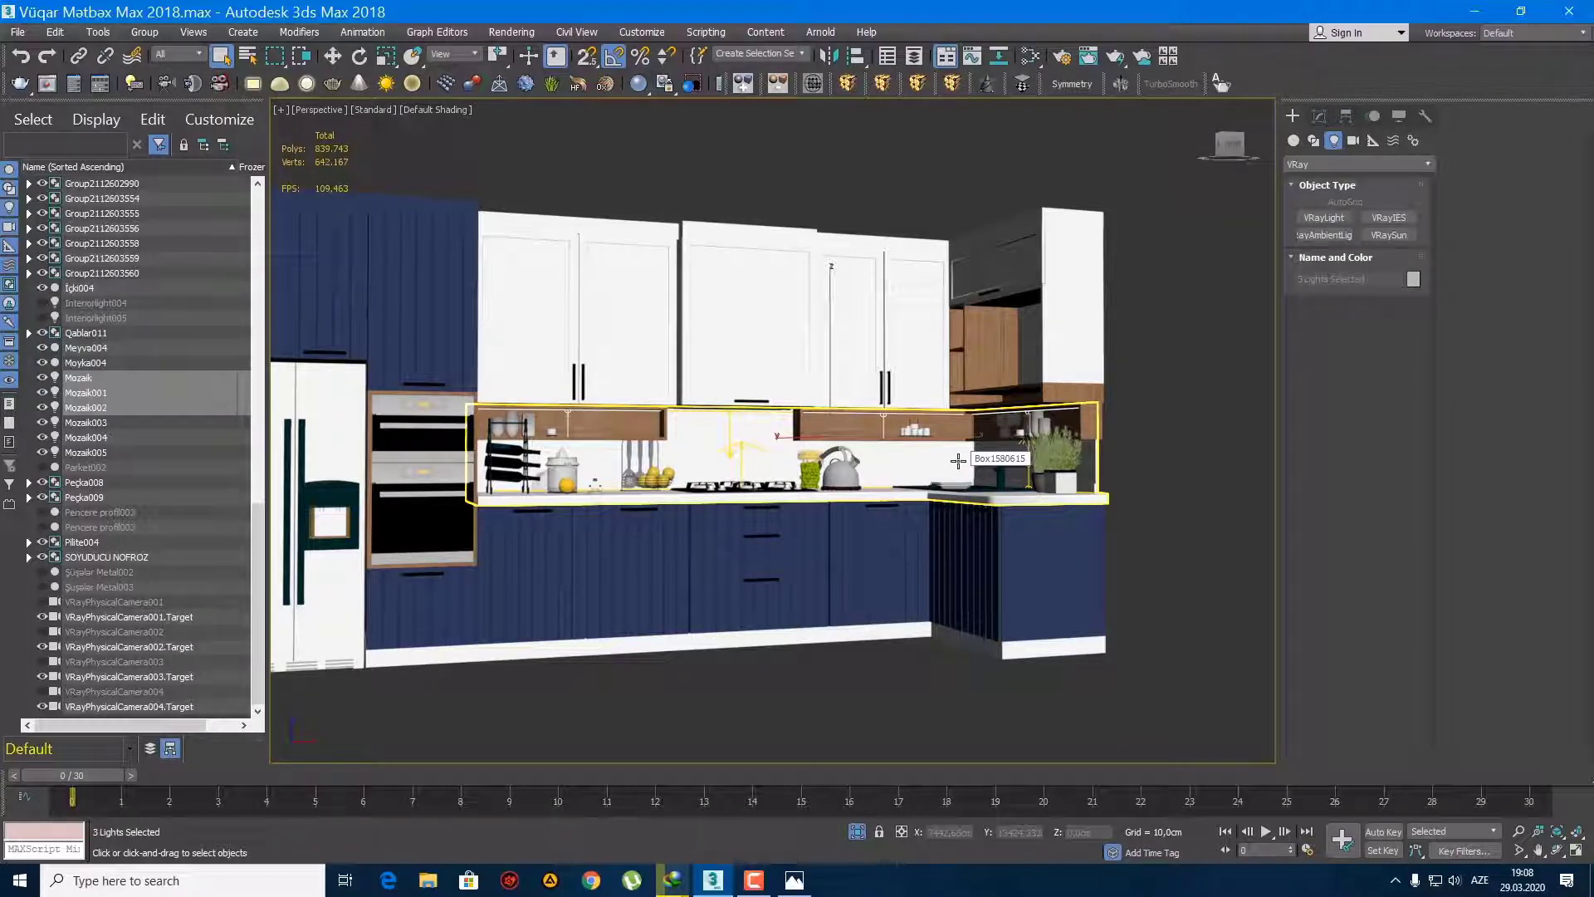
# Step: Save the scene with the whole kitchen and its countertop in the perspective view
pyautogui.keyDown('alt'); pyautogui.moveTo(958, 460); pyautogui.dragTo(880, 528, button='middle'); pyautogui.keyUp('alt')
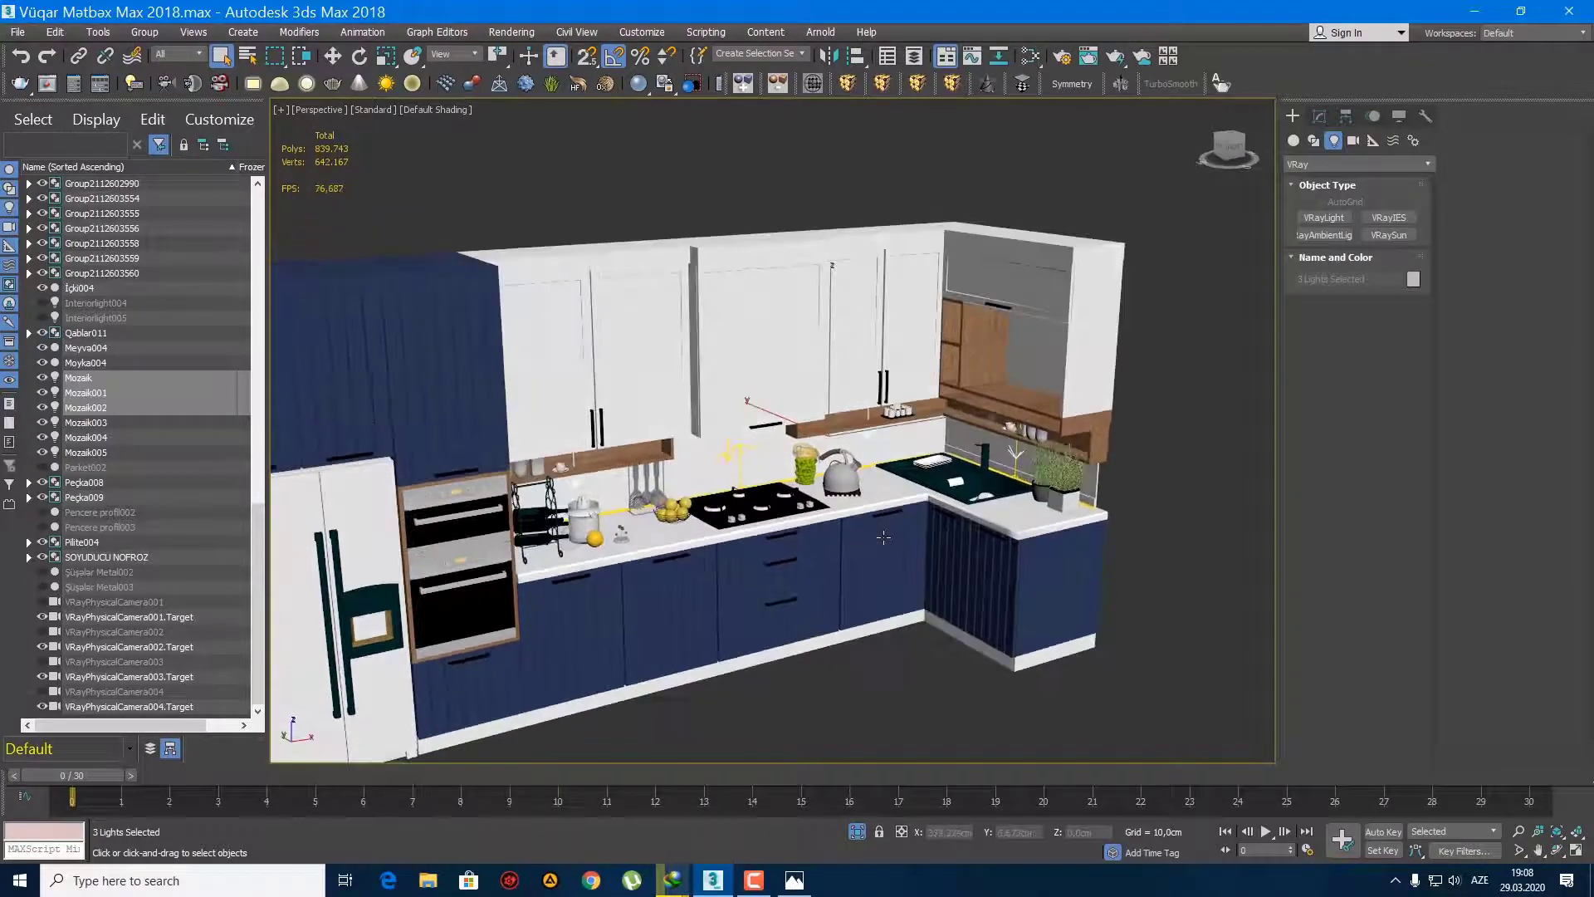
pyautogui.hotkey('ctrl', 's')
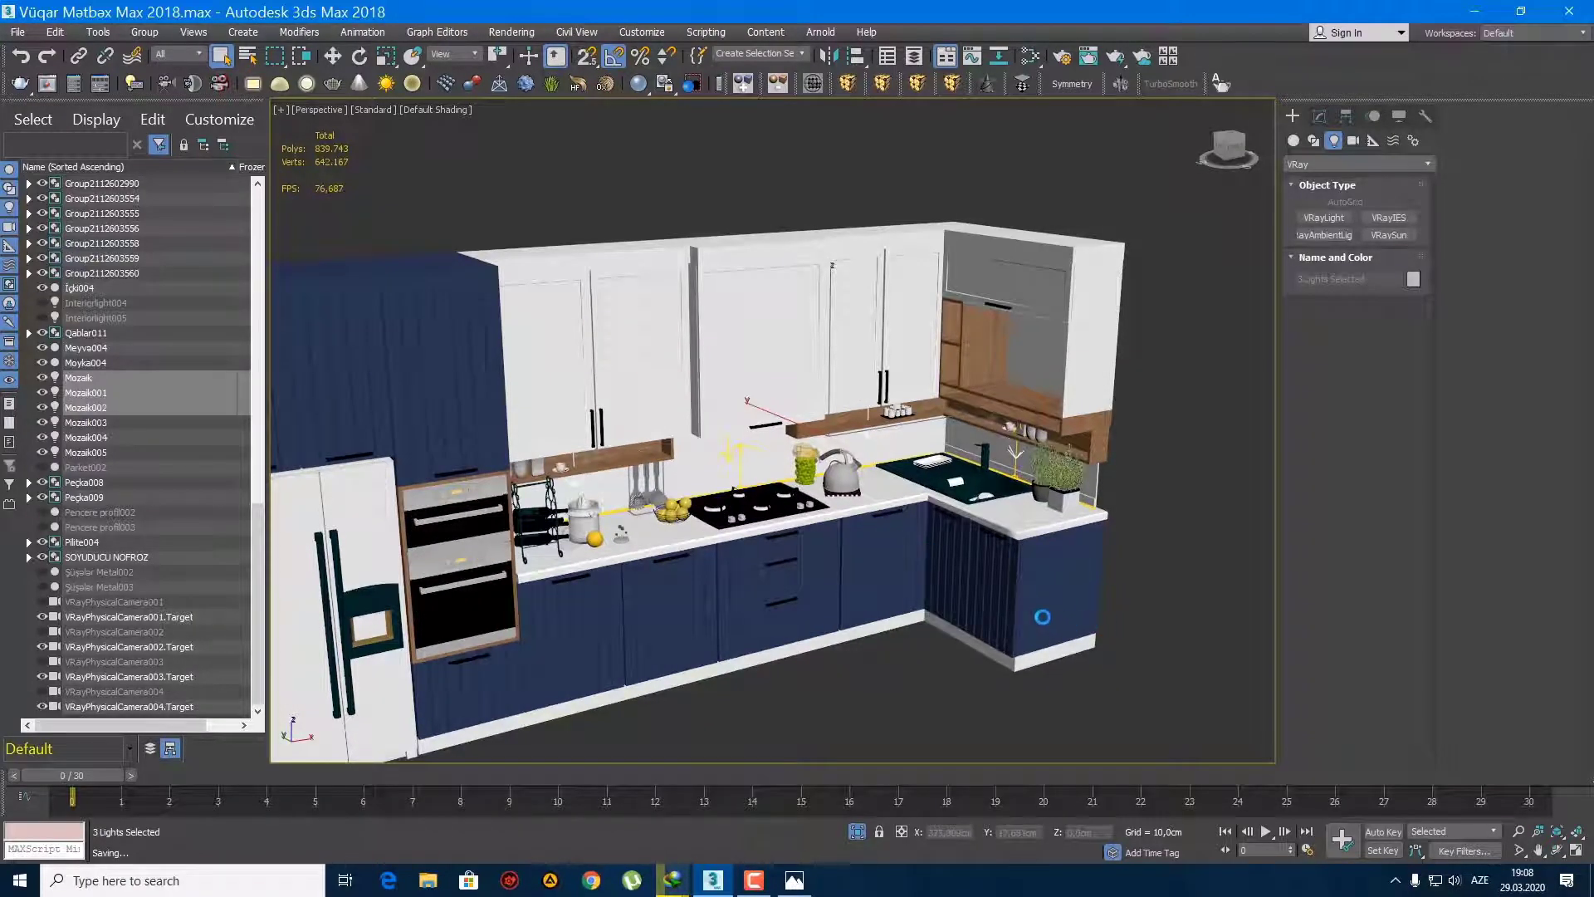
pyautogui.moveTo(955, 589)
pyautogui.mouseDown(button='middle')
pyautogui.moveTo(977, 587)
pyautogui.moveTo(951, 587)
pyautogui.mouseUp(button='middle')
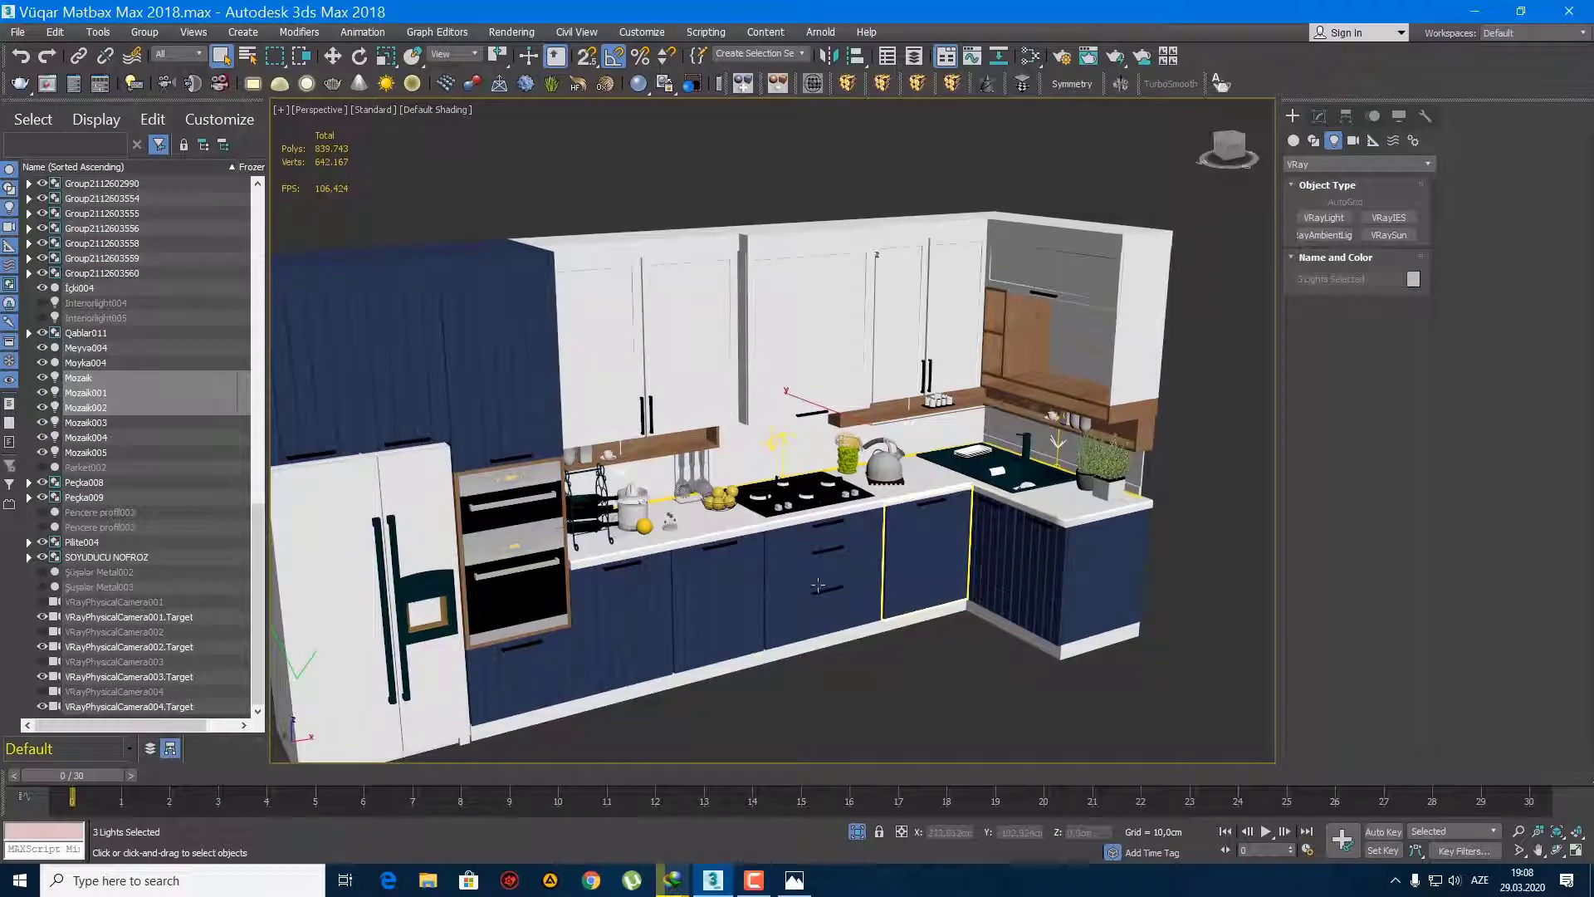
# Step: Start merging a scene file and browse on drive G: through 3DS MAX and 3D MODELS 2020 to the furniture client's project folder
pyautogui.click(18, 32)
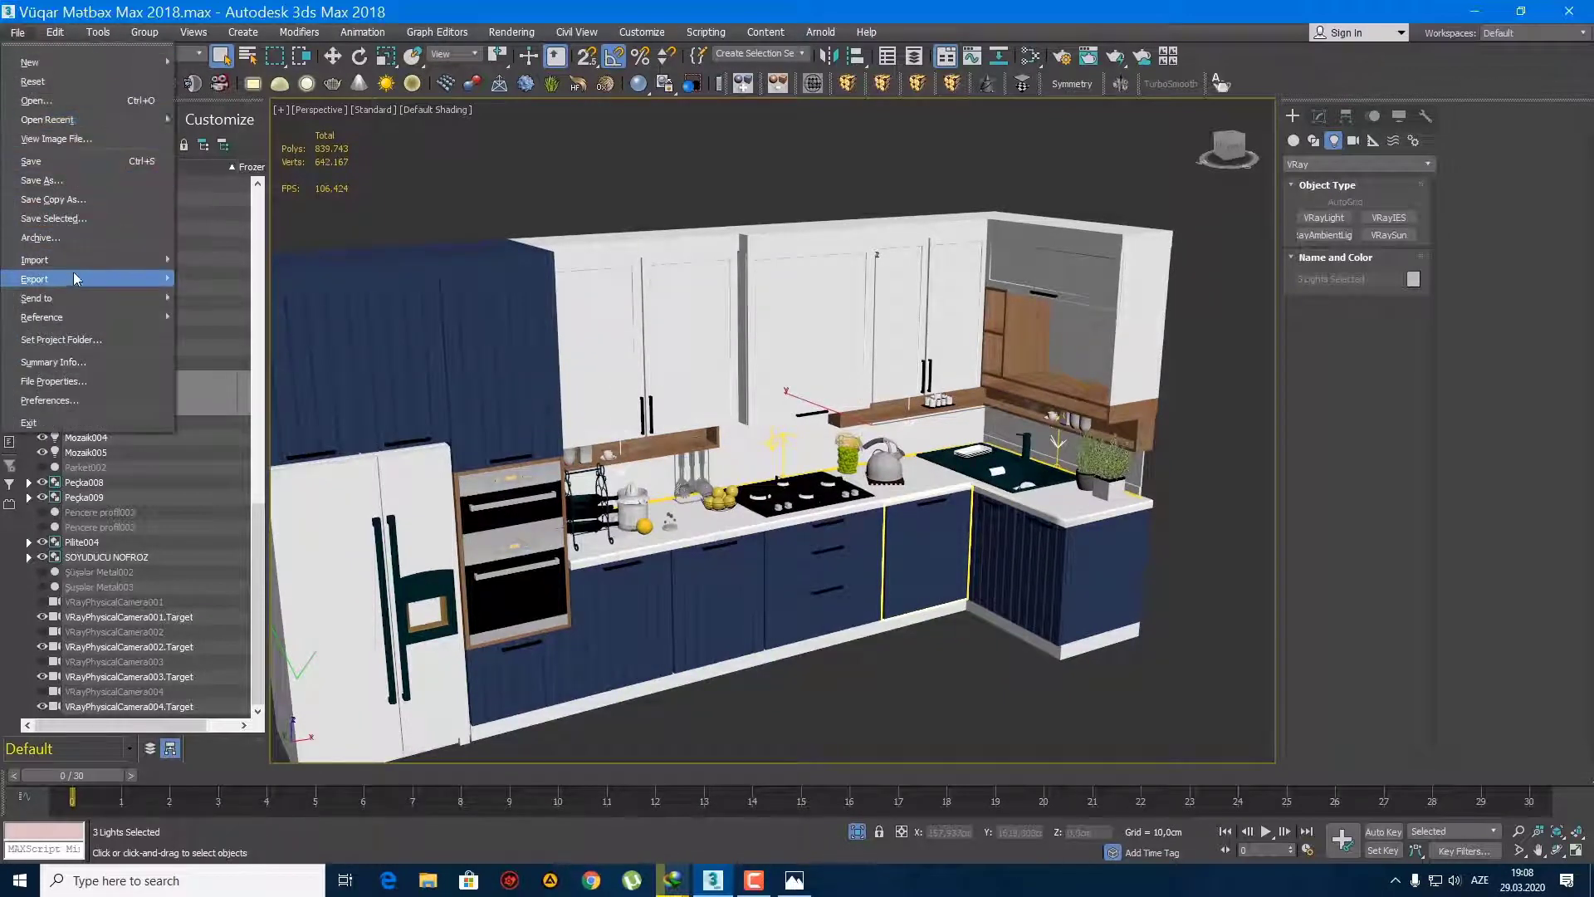
pyautogui.moveTo(101, 259)
pyautogui.click(239, 285)
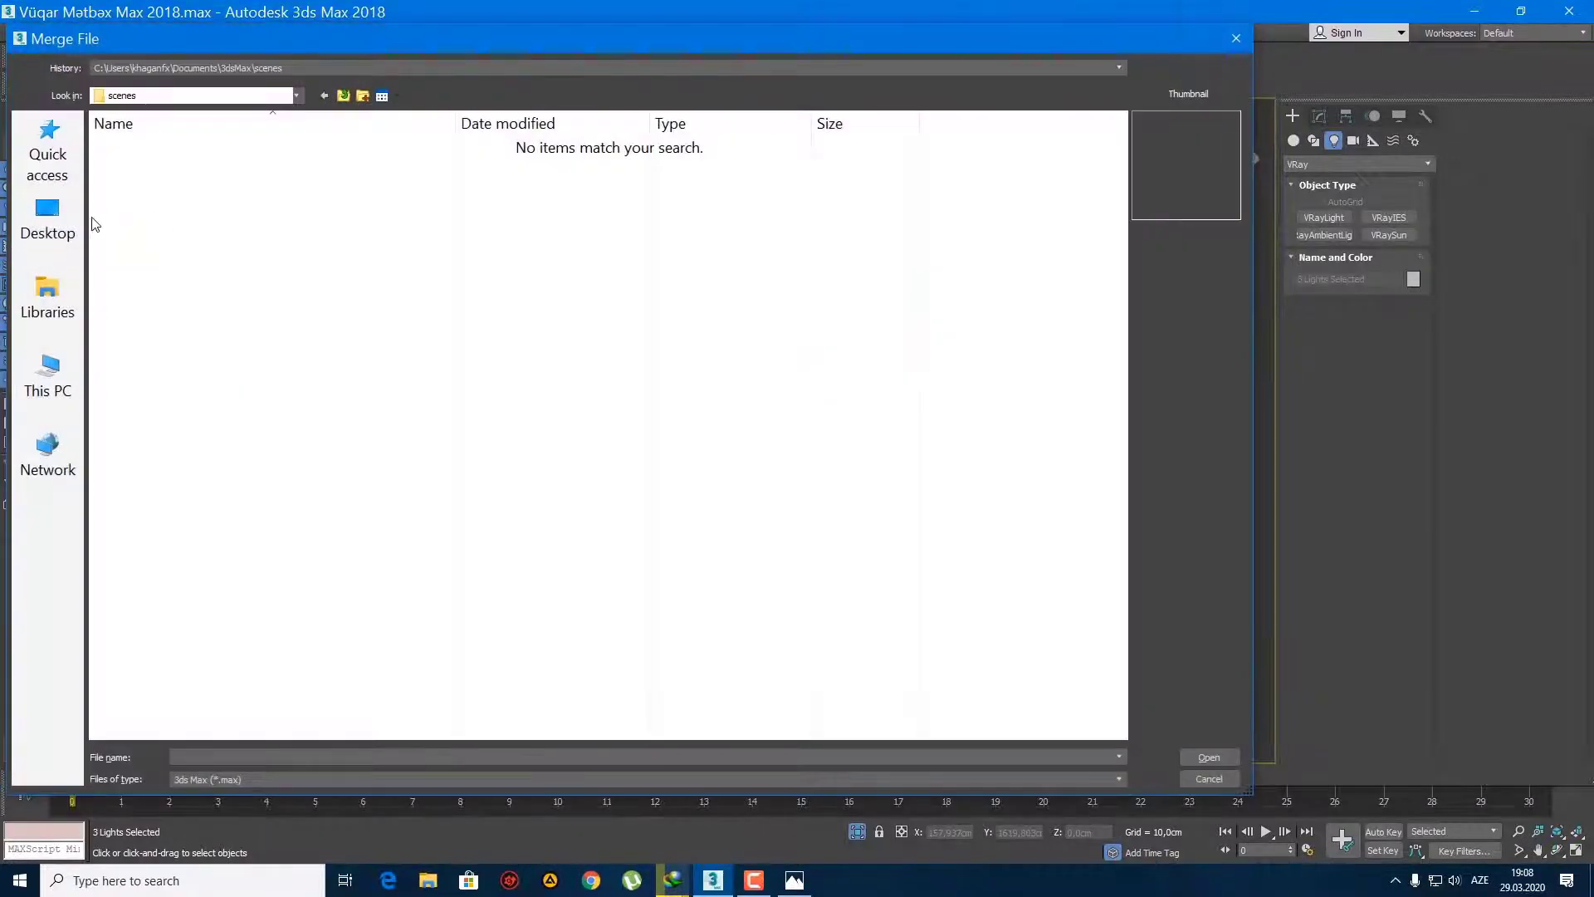
pyautogui.click(54, 226)
pyautogui.click(50, 378)
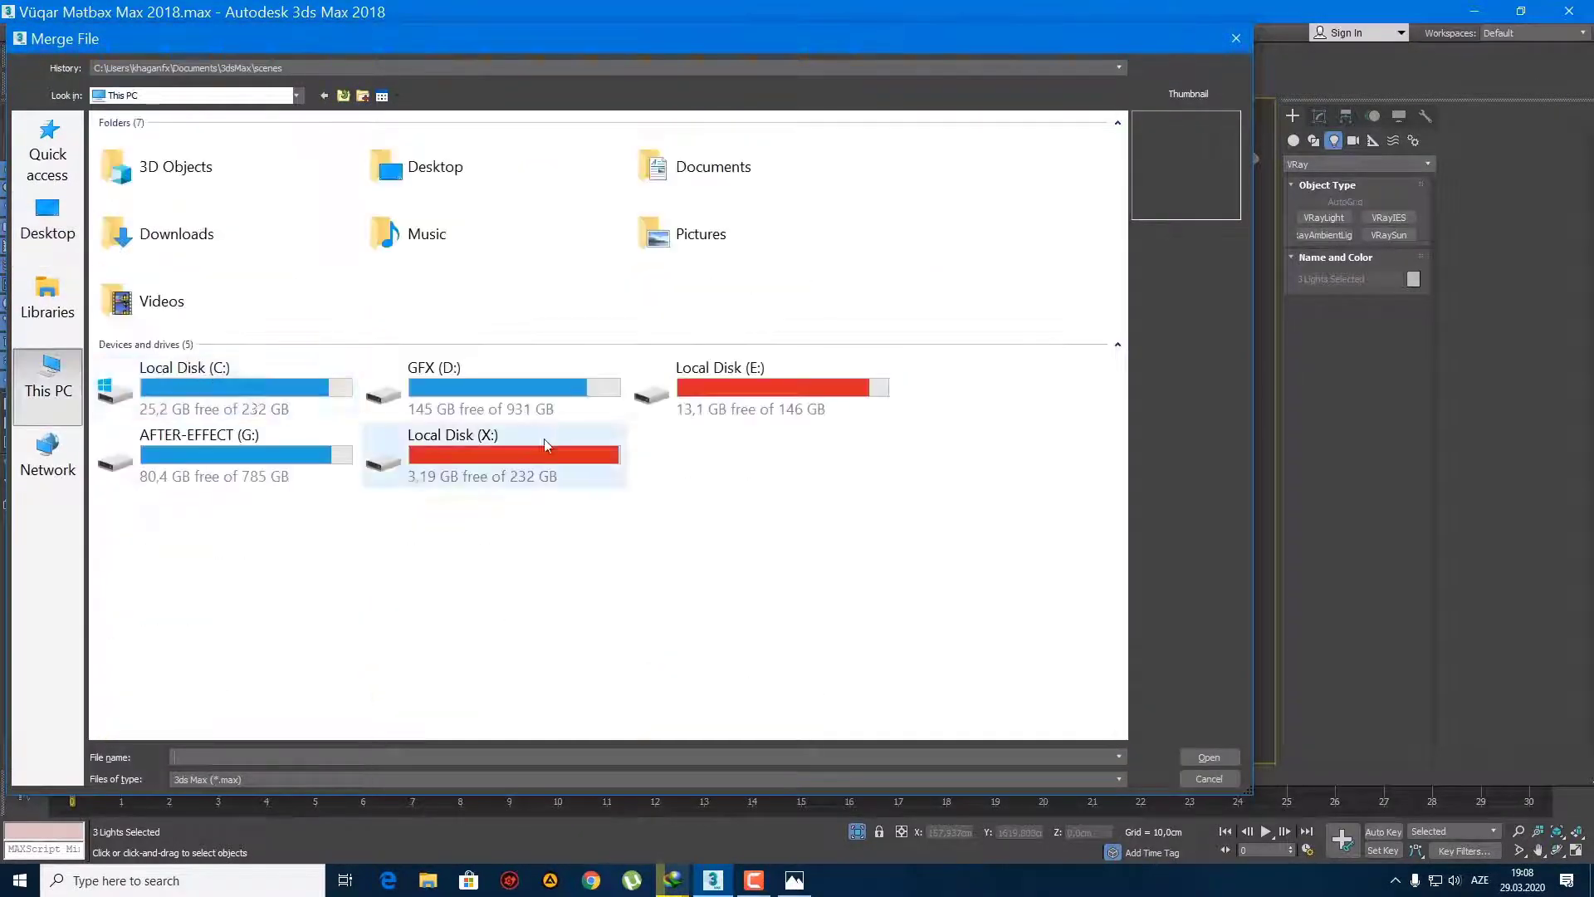
pyautogui.click(484, 397)
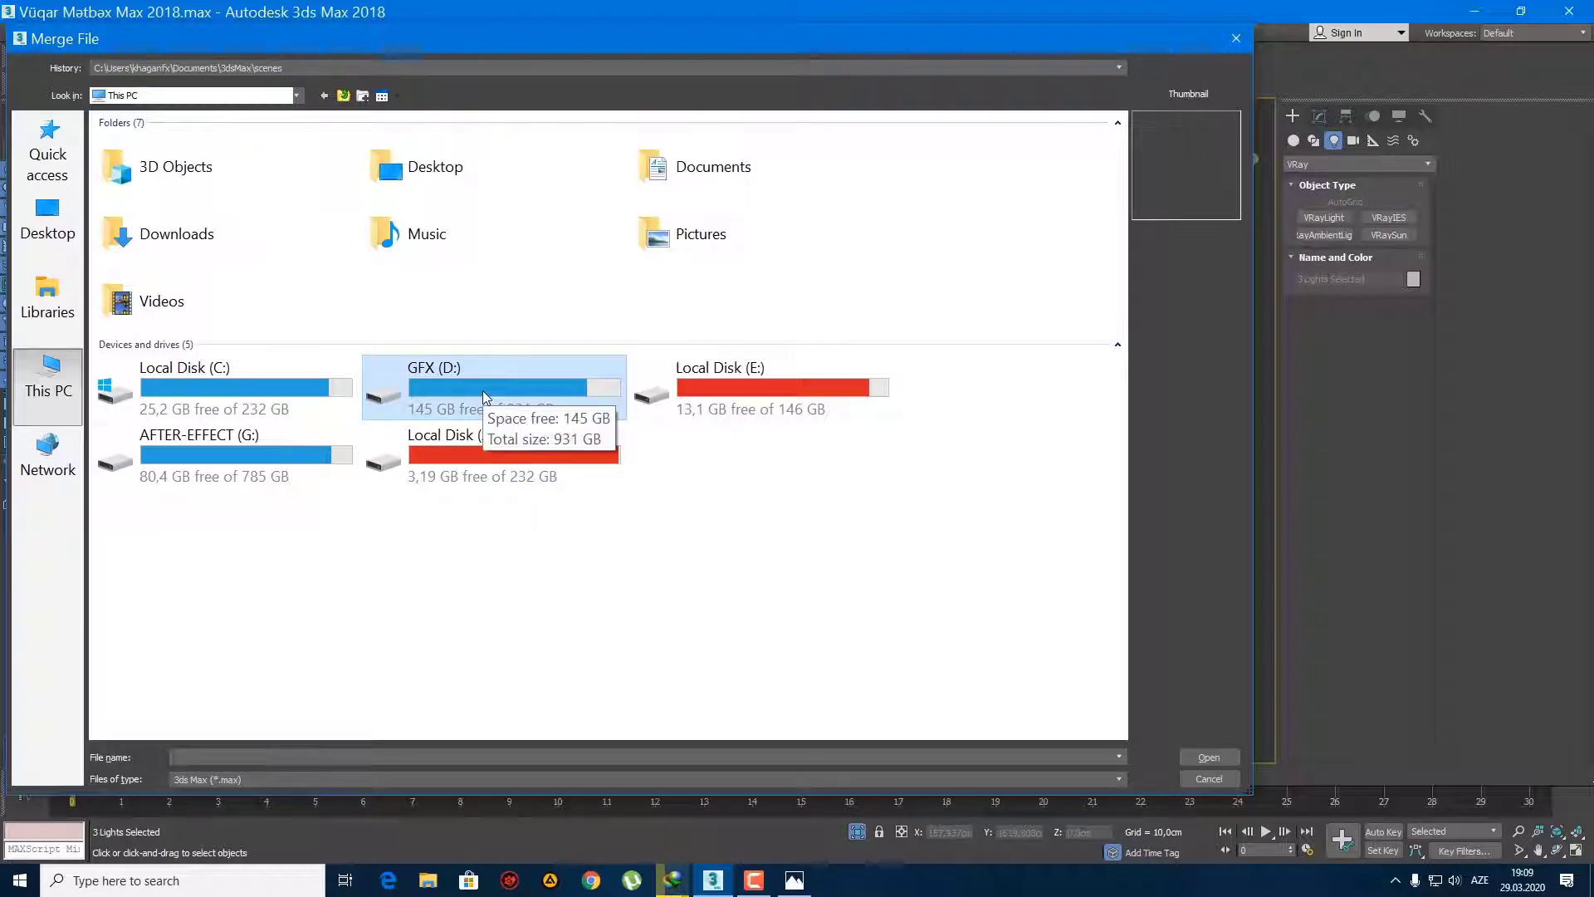
pyautogui.doubleClick(266, 445)
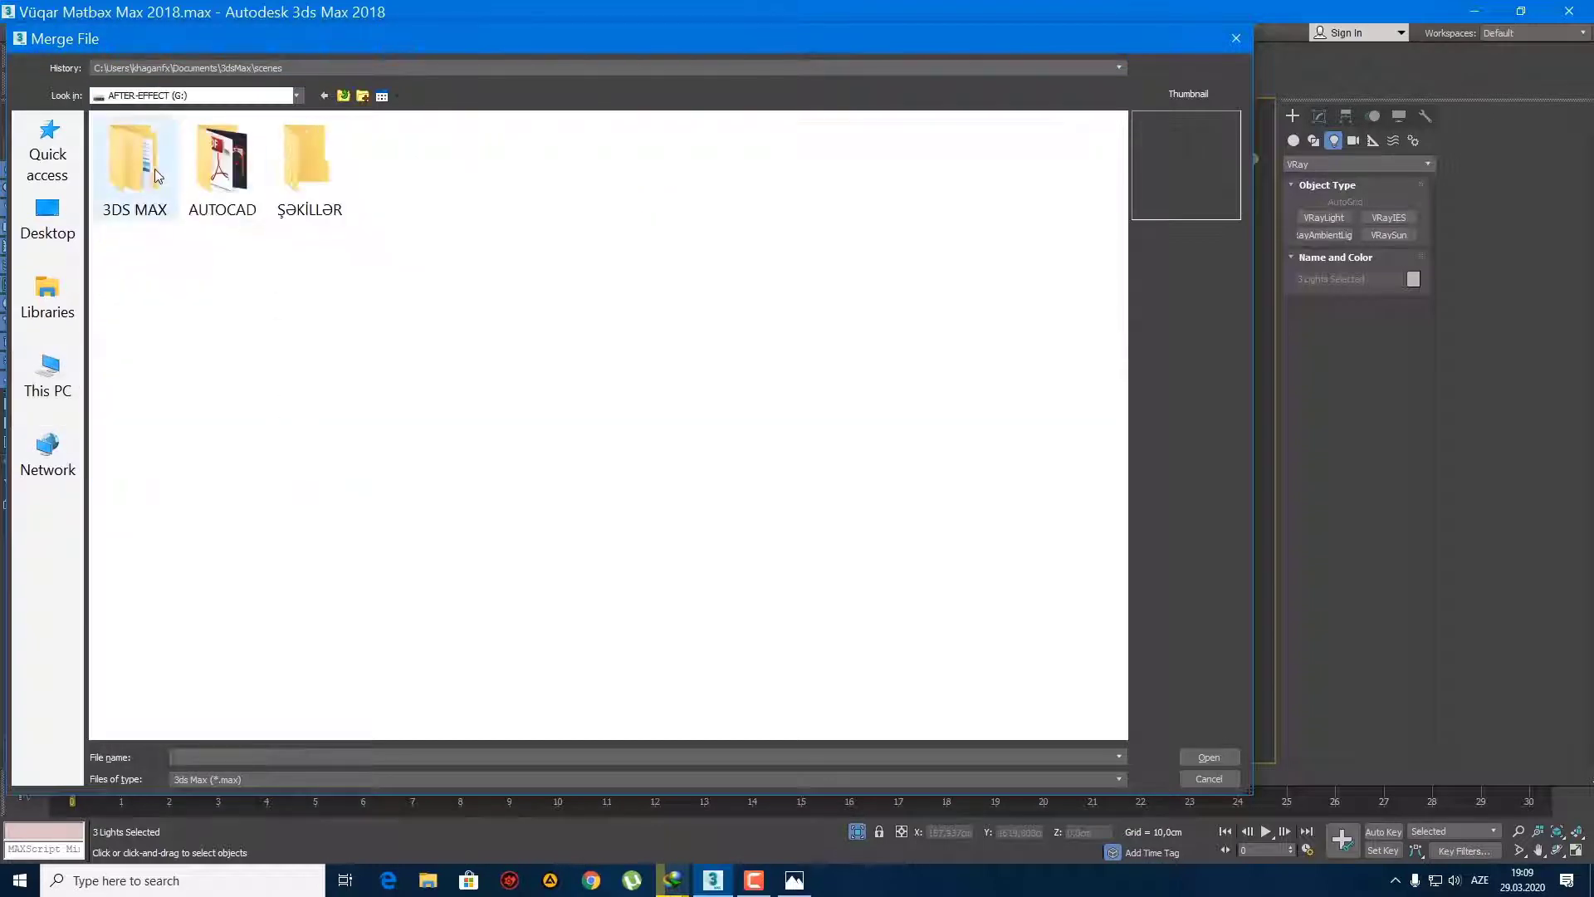
pyautogui.doubleClick(156, 175)
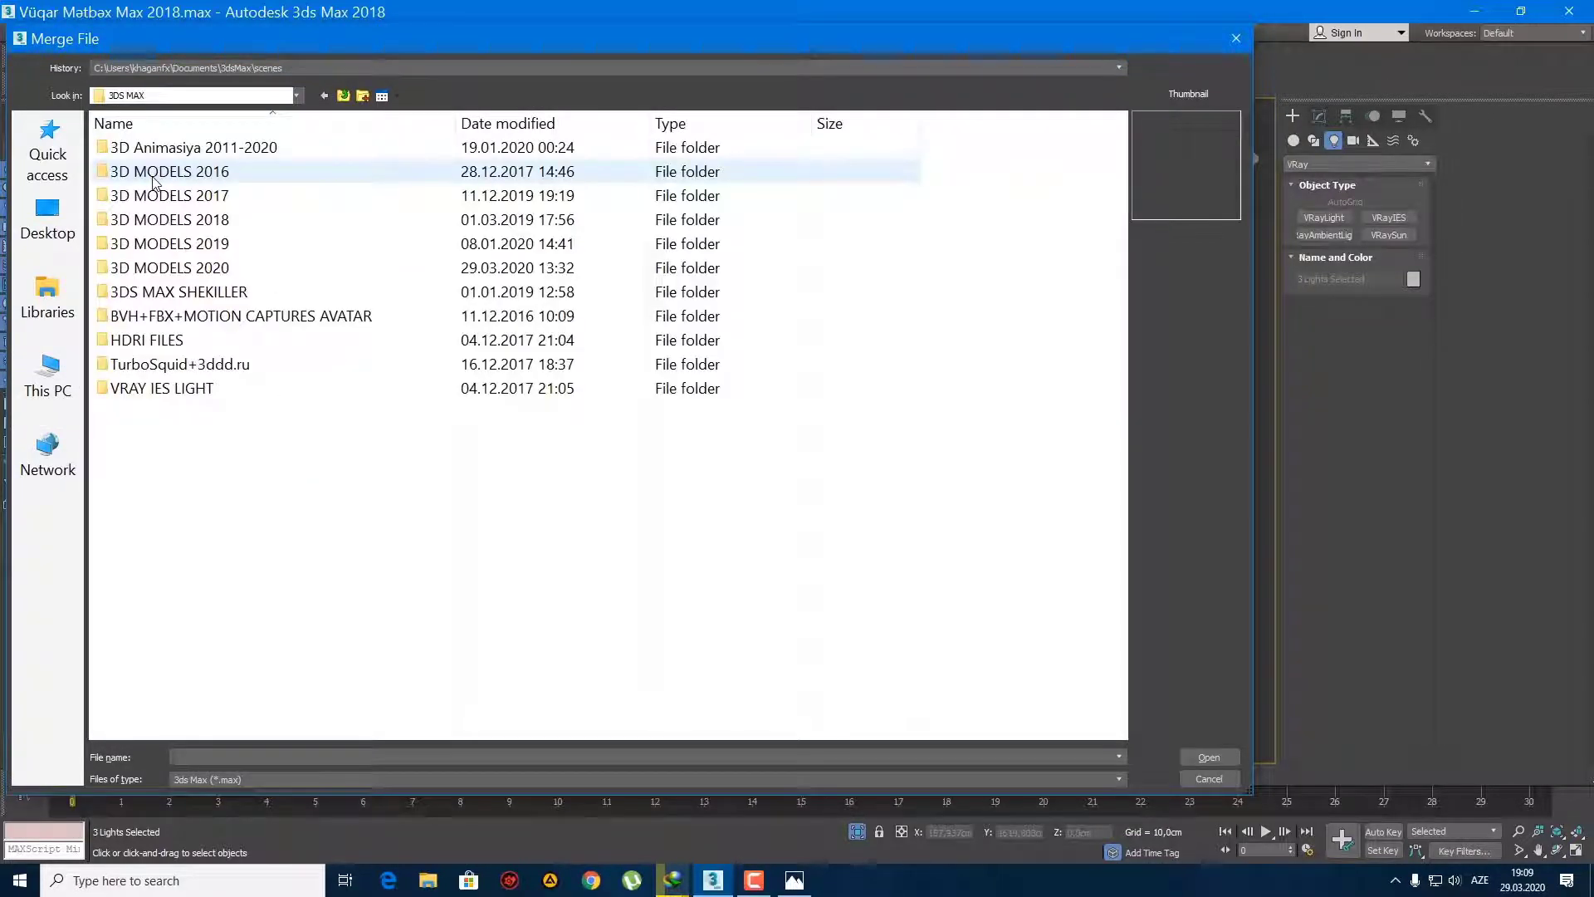
pyautogui.doubleClick(243, 268)
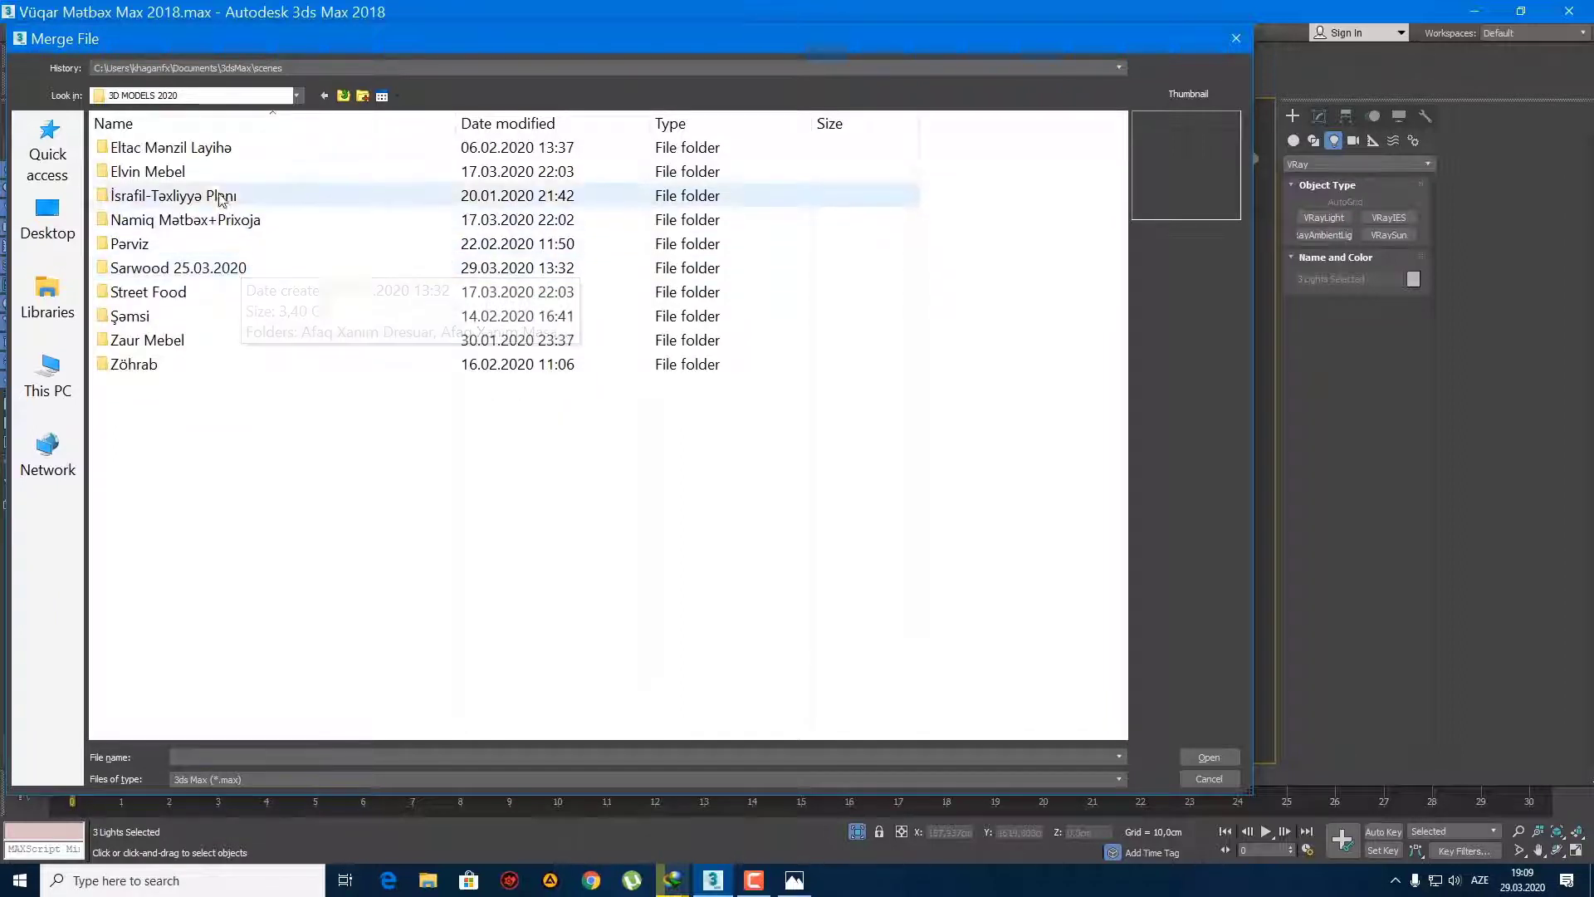
pyautogui.doubleClick(166, 172)
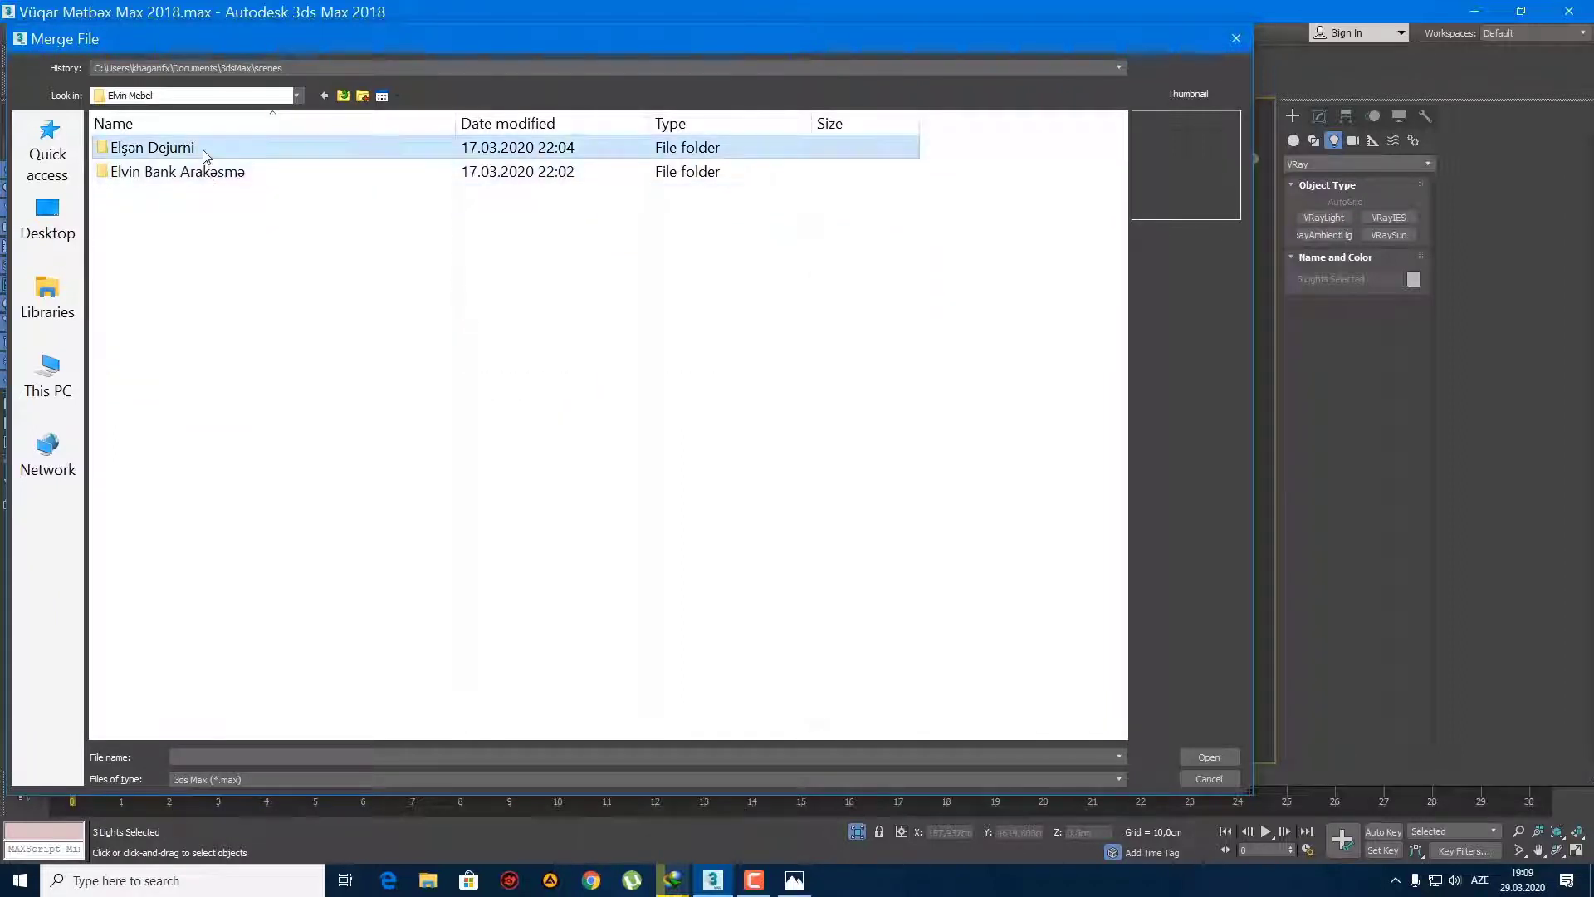
pyautogui.doubleClick(202, 149)
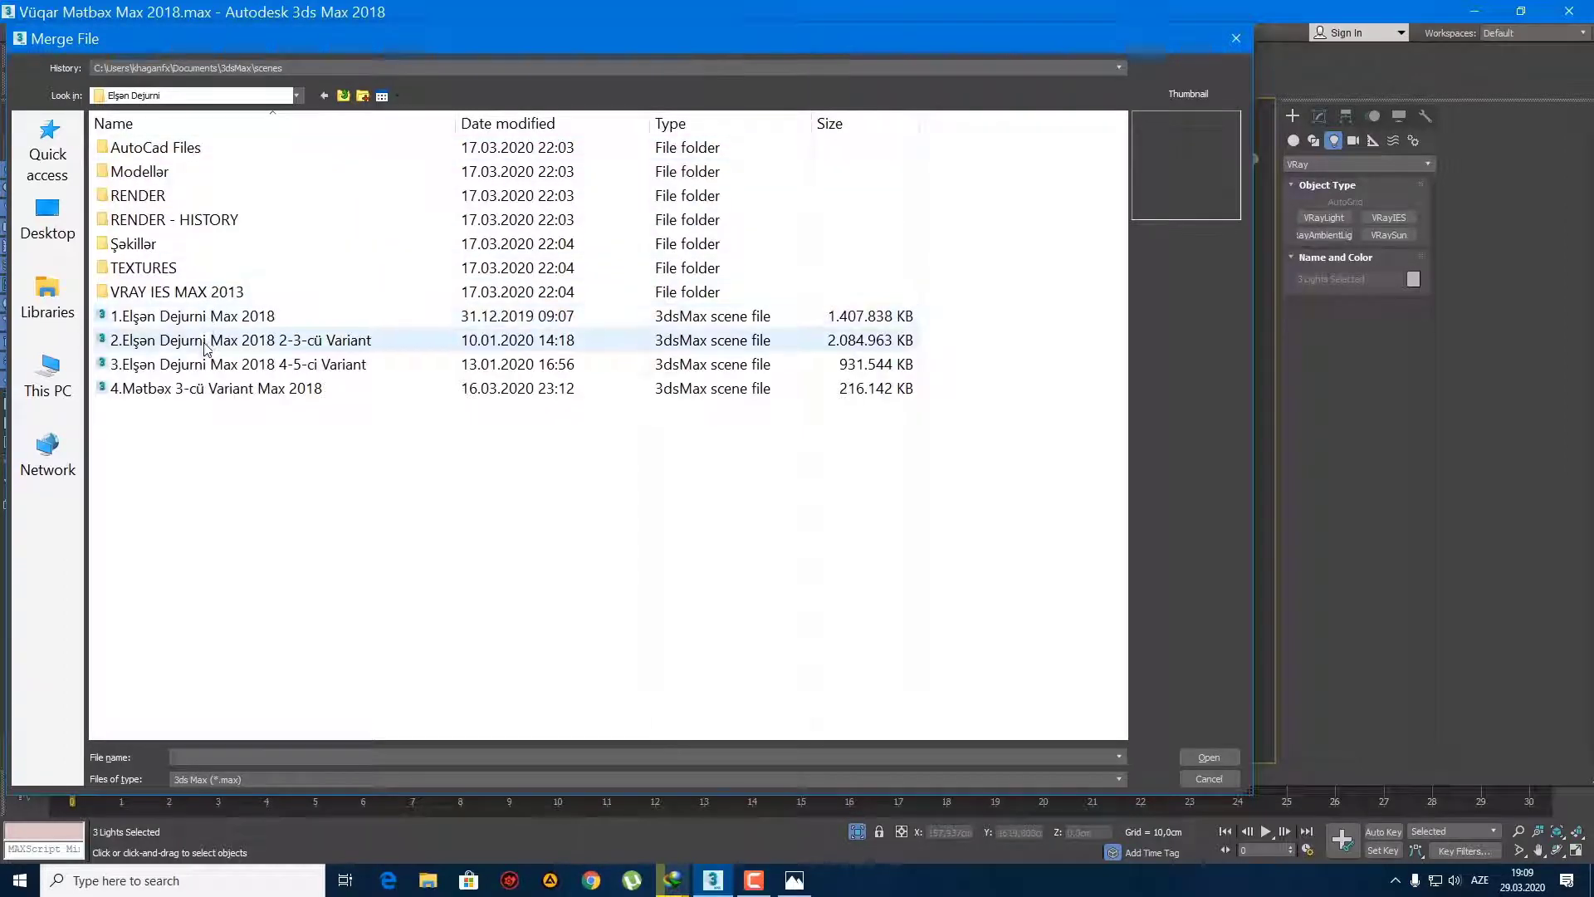
# Step: Preview the project's numbered scene files and open the one numbered 1 for merging
pyautogui.click(202, 370)
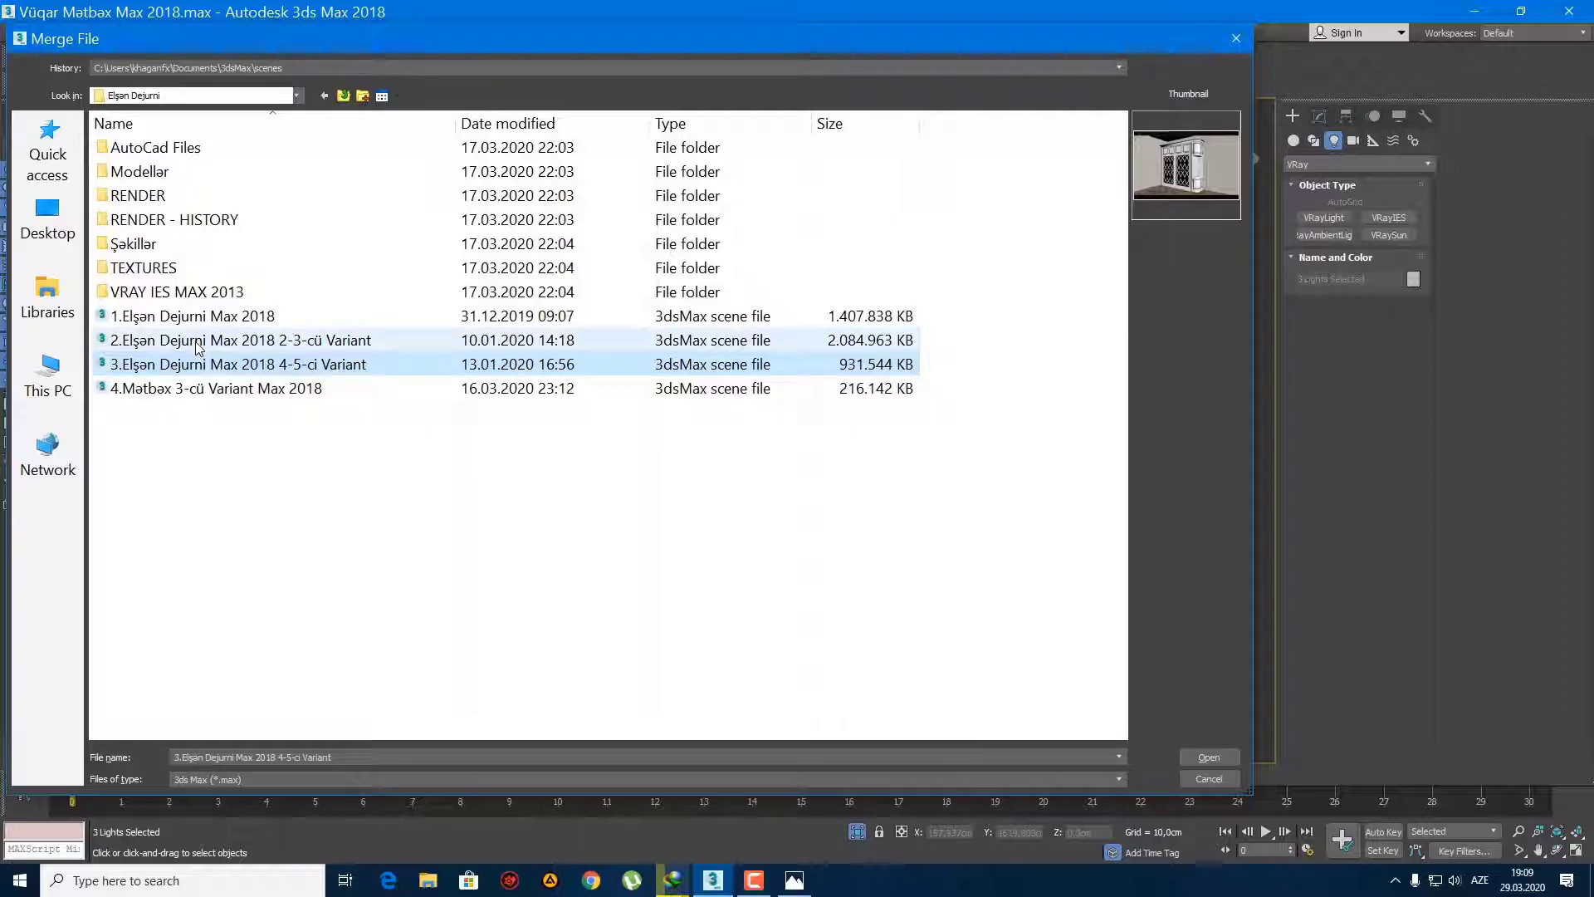
pyautogui.click(199, 343)
pyautogui.click(193, 321)
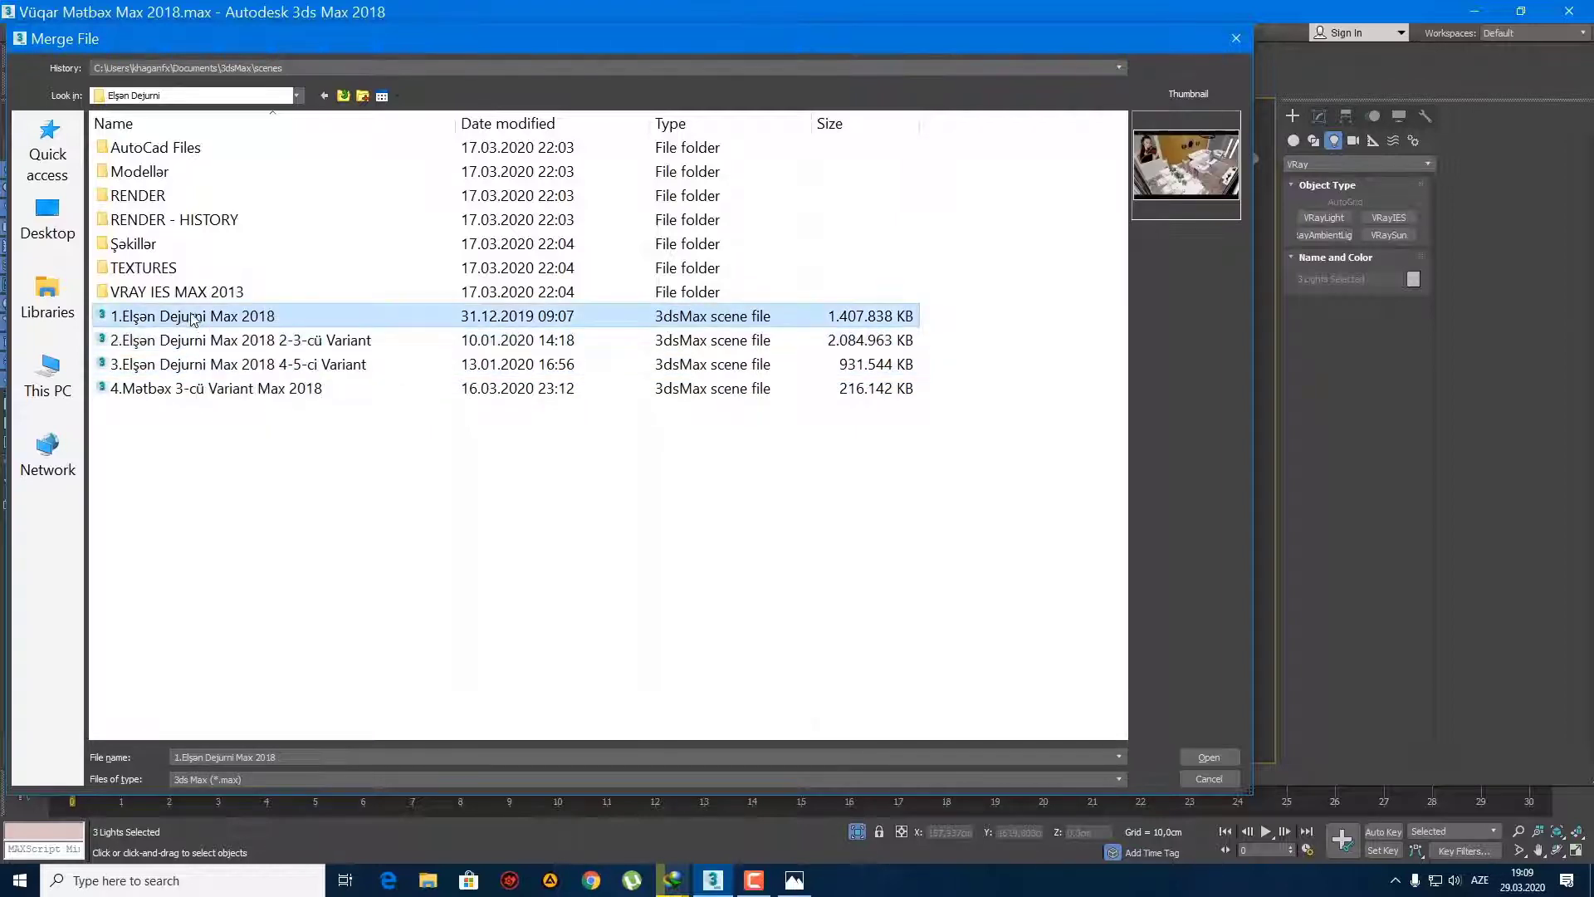
pyautogui.doubleClick(193, 319)
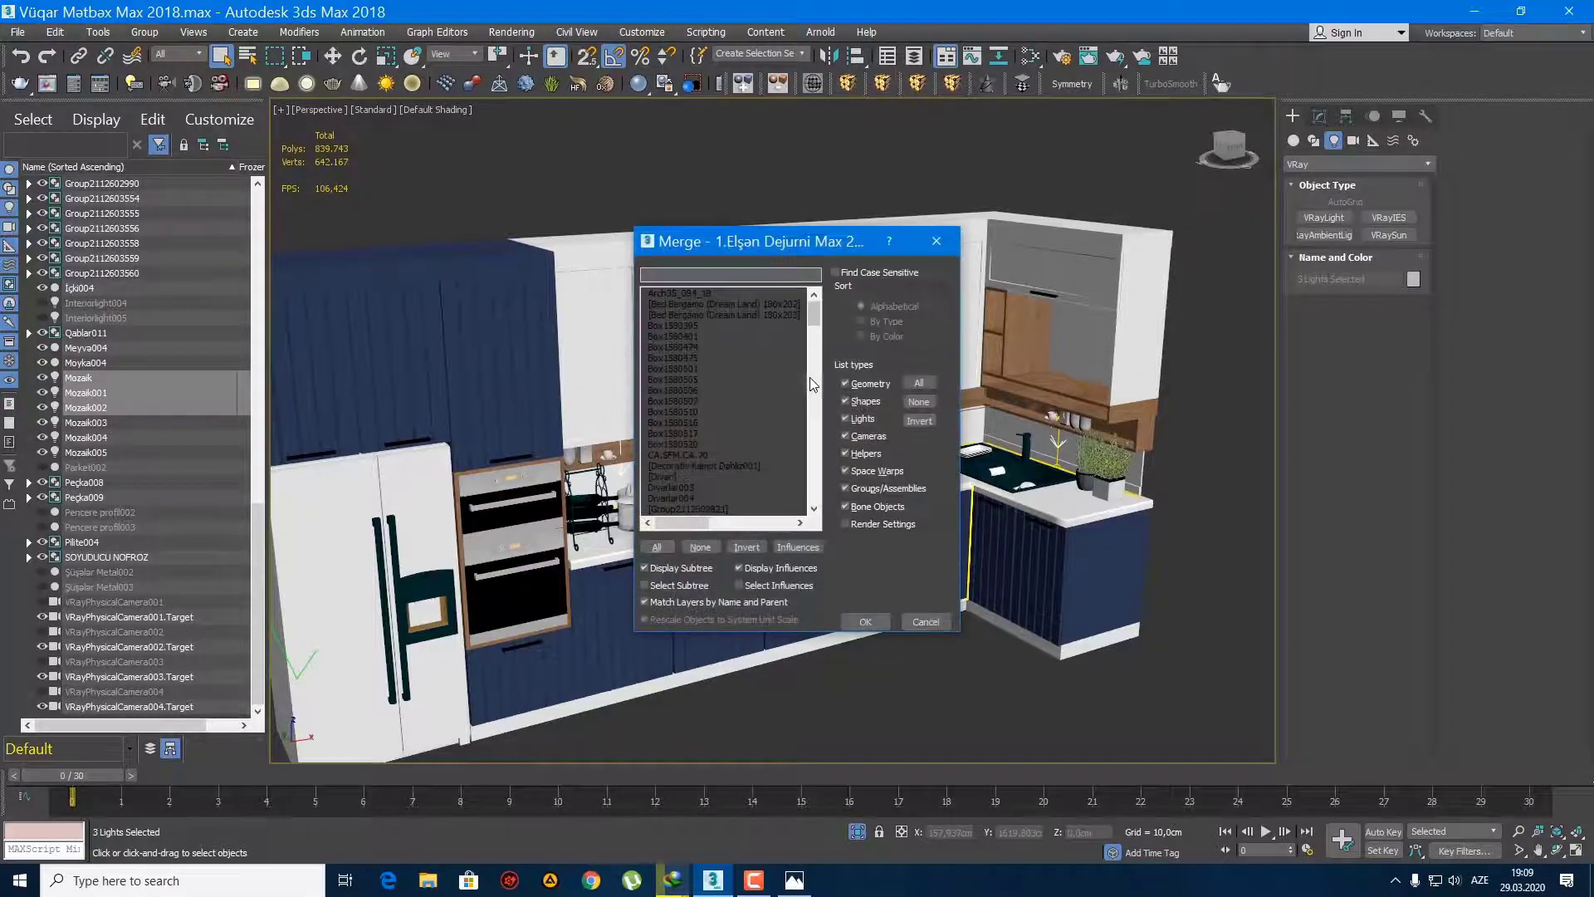
# Step: Find TV Stend in the merge list and merge it, applying the duplicate material choice to all duplicates
pyautogui.scroll(-4, 747, 458)
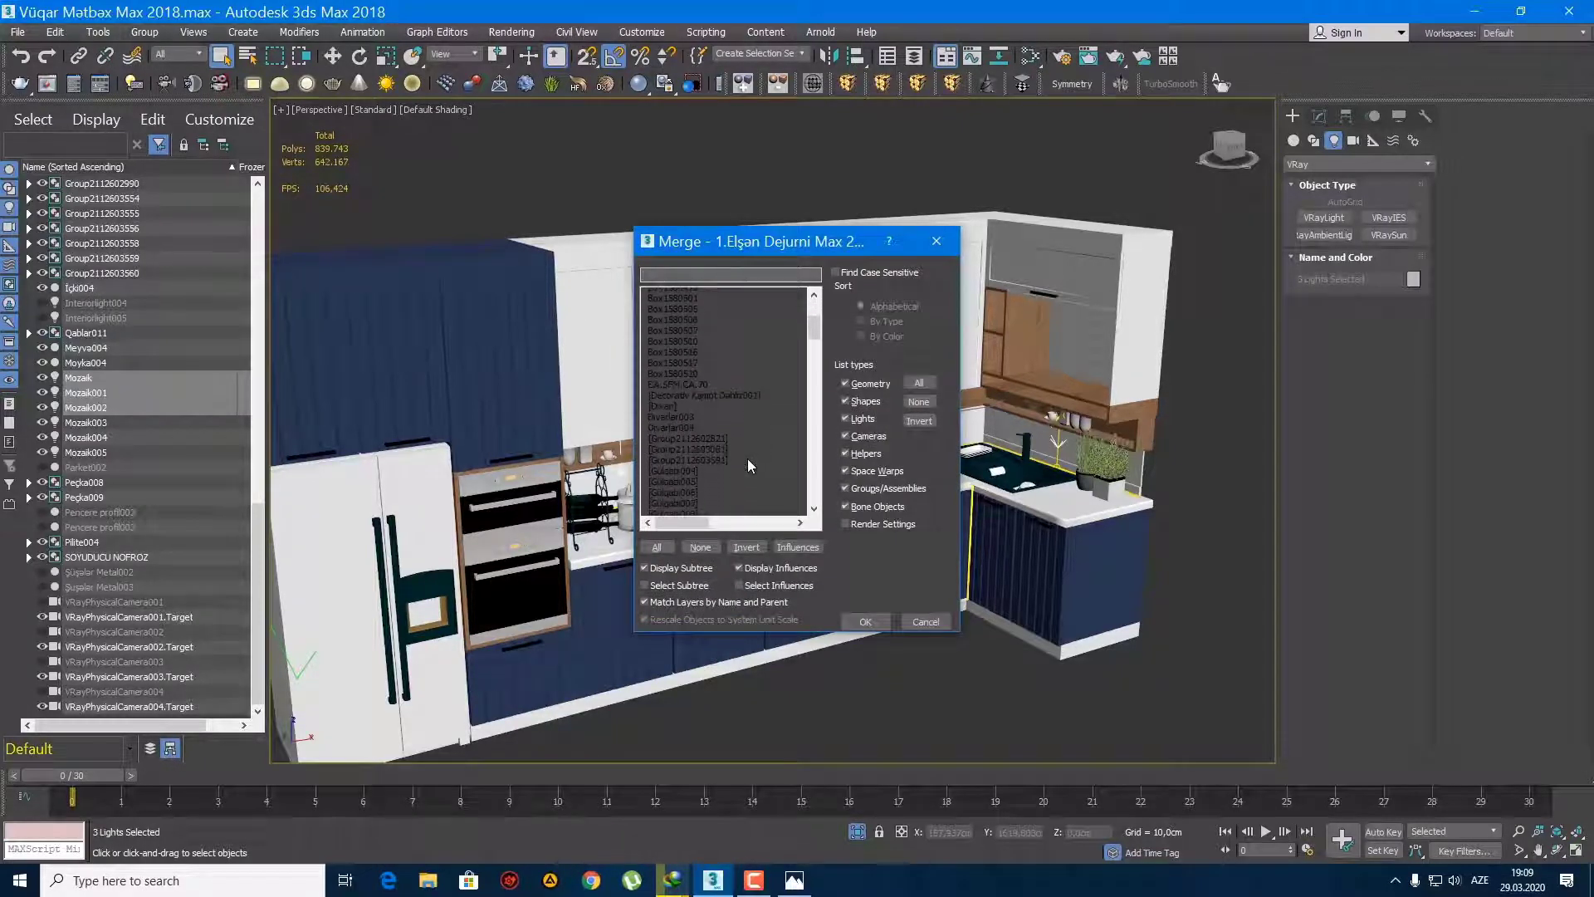
pyautogui.scroll(-4, 747, 455)
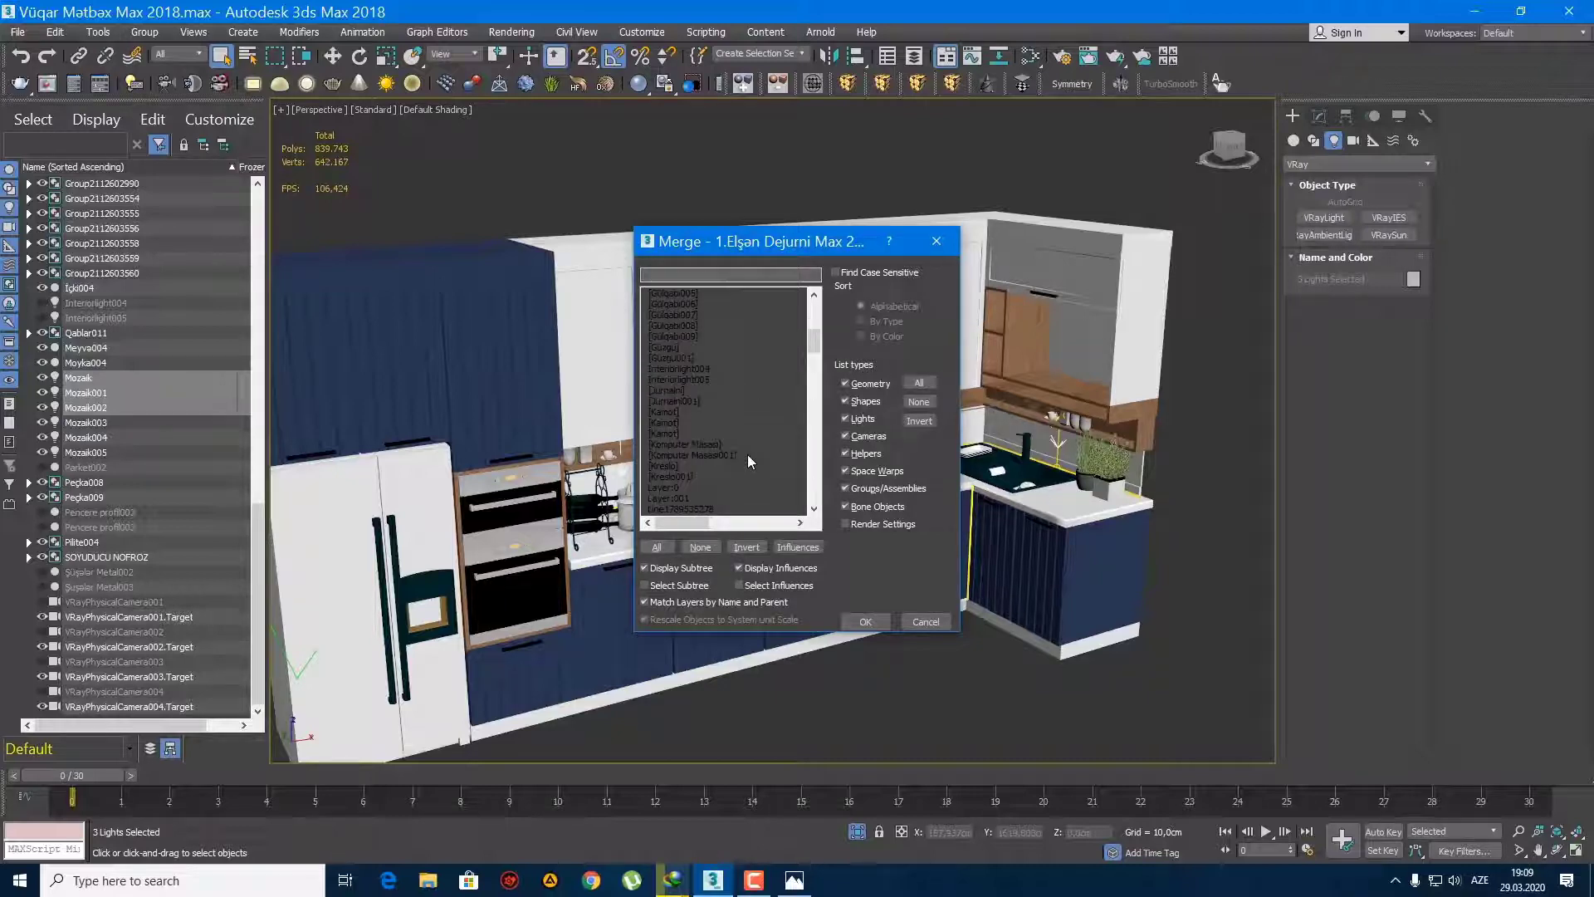
pyautogui.scroll(-4, 746, 454)
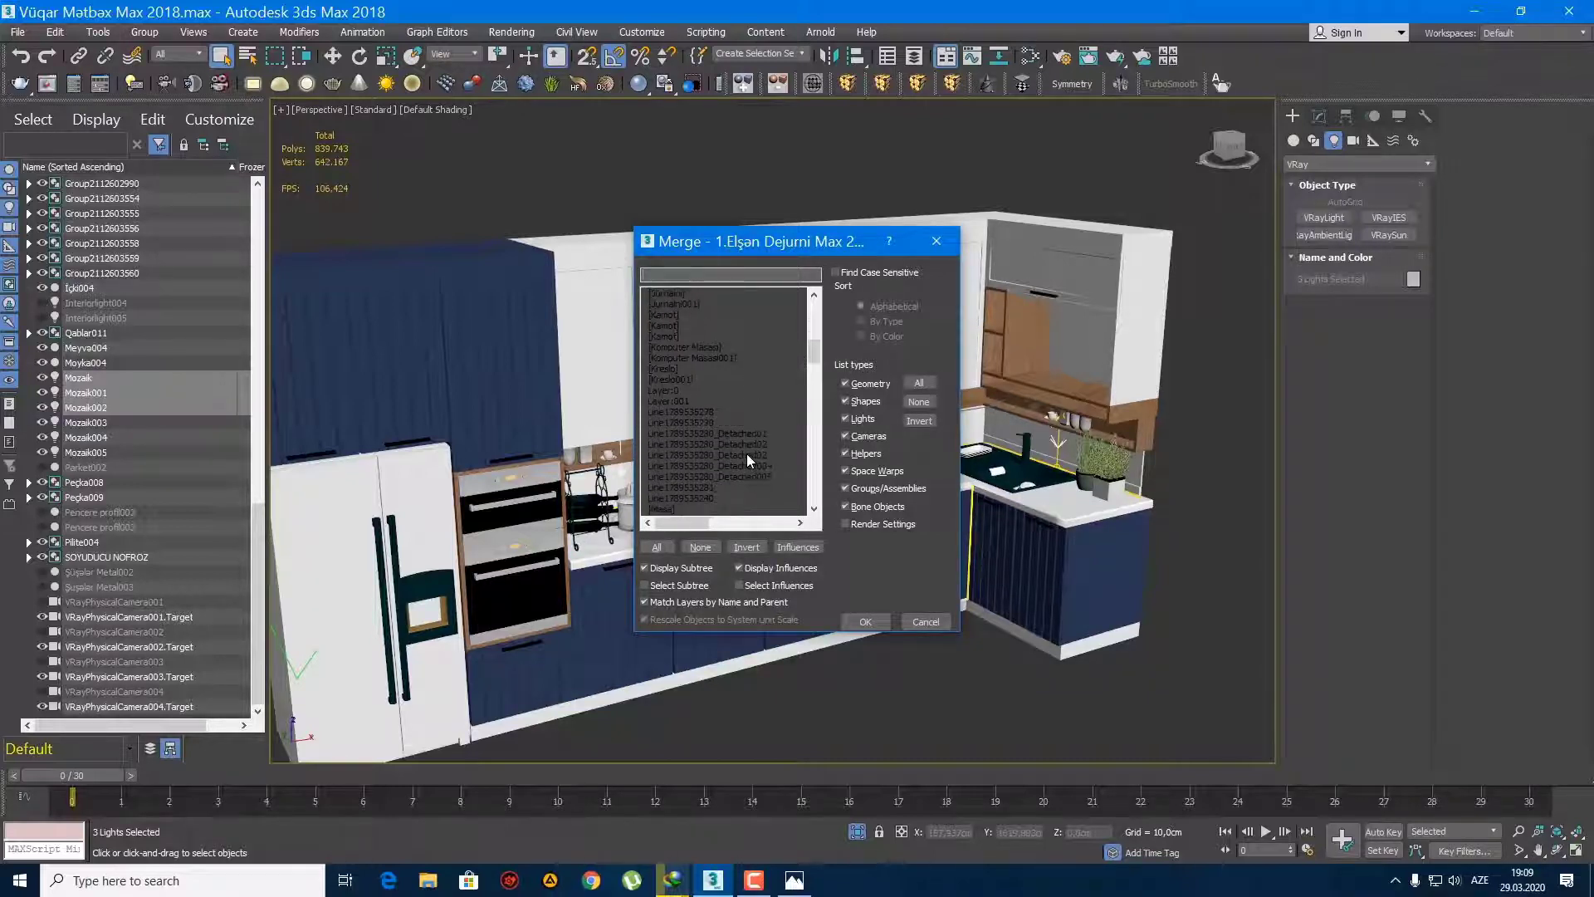
pyautogui.scroll(-5, 746, 453)
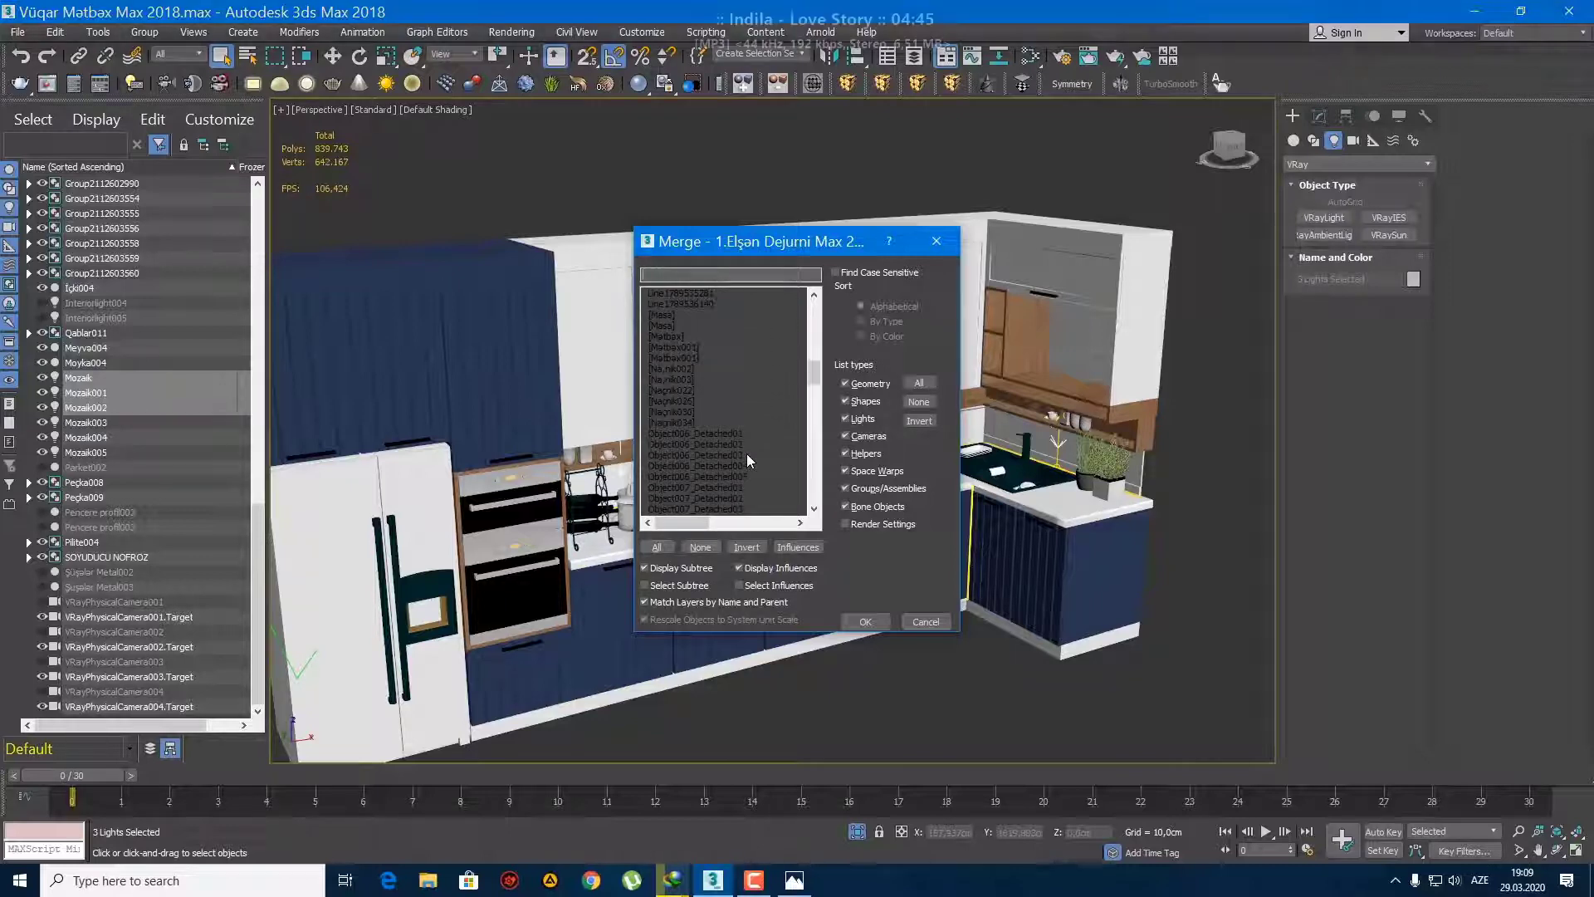
pyautogui.scroll(-4, 745, 453)
pyautogui.scroll(-6, 746, 453)
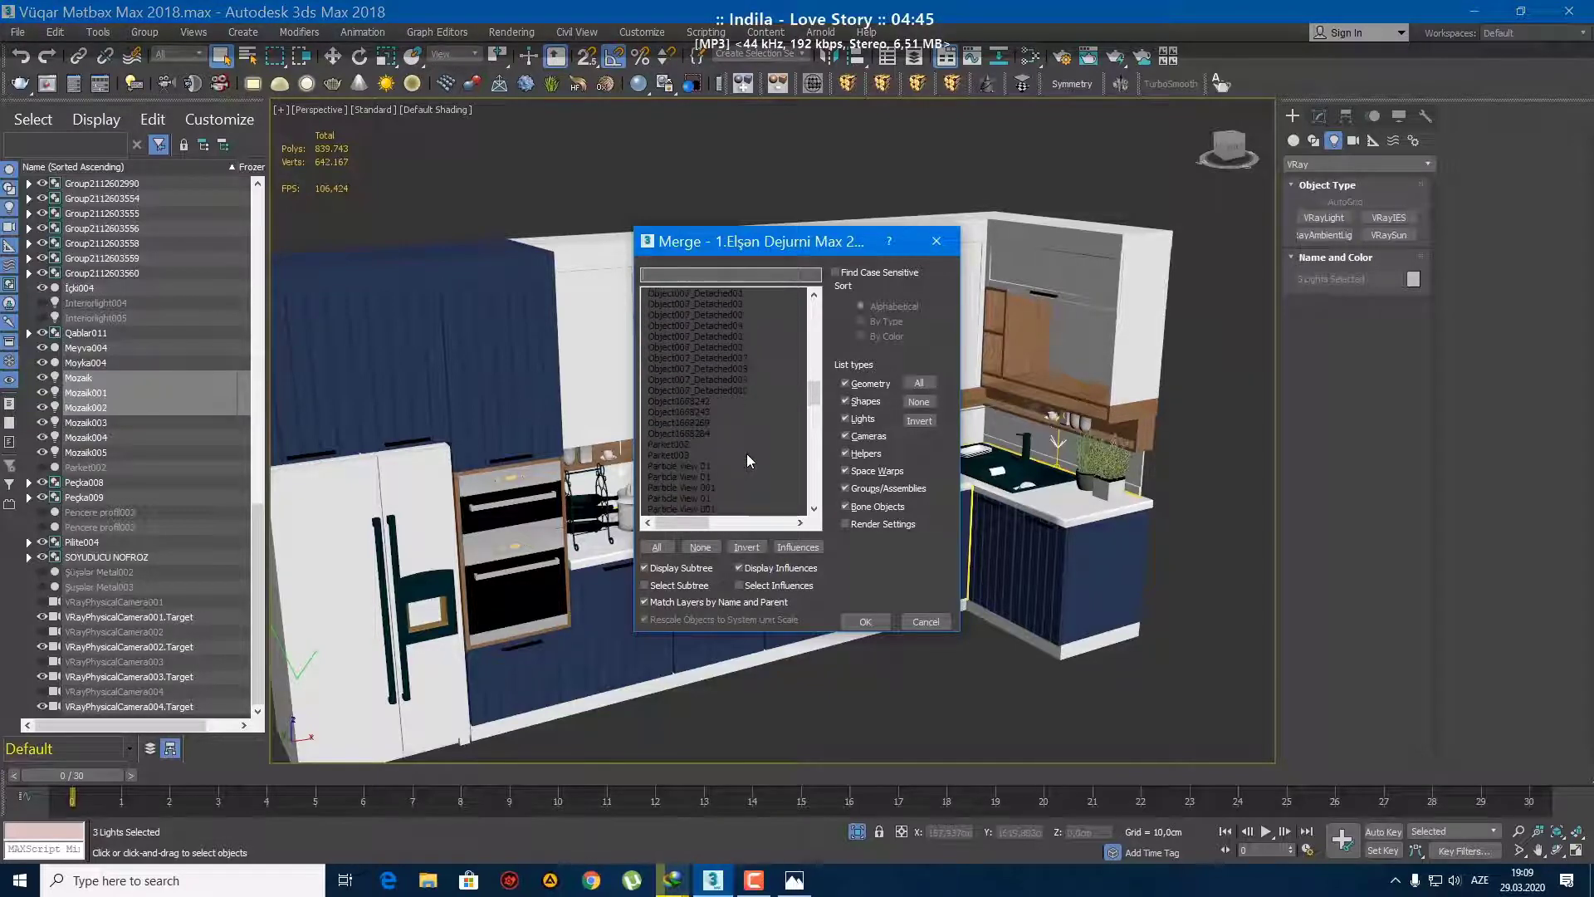
pyautogui.scroll(-3, 747, 460)
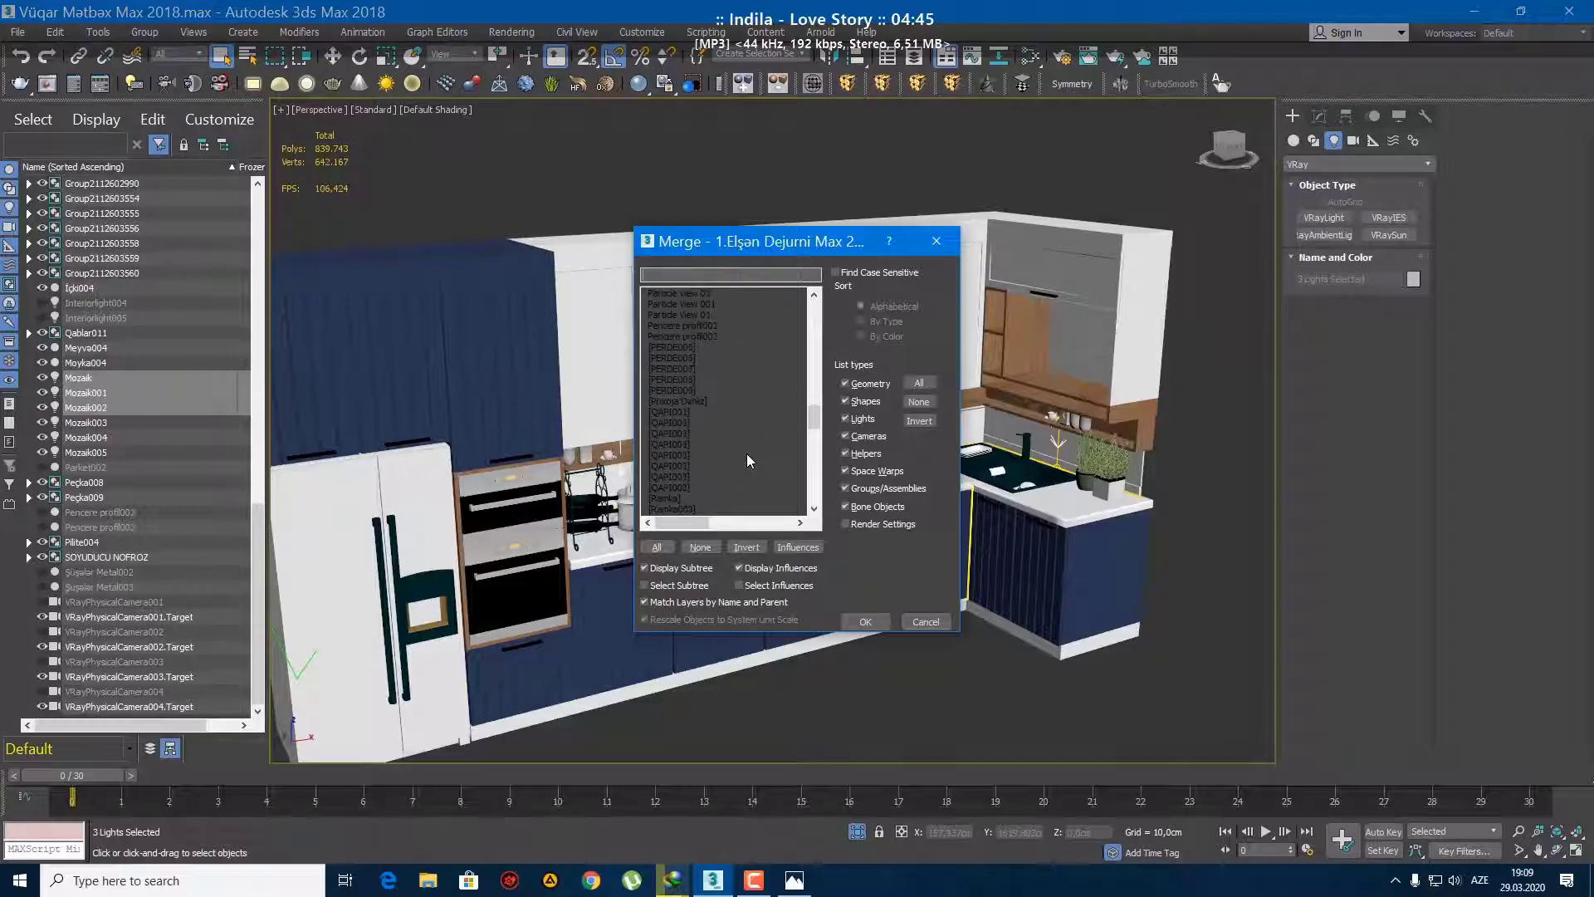
pyautogui.scroll(-5, 747, 459)
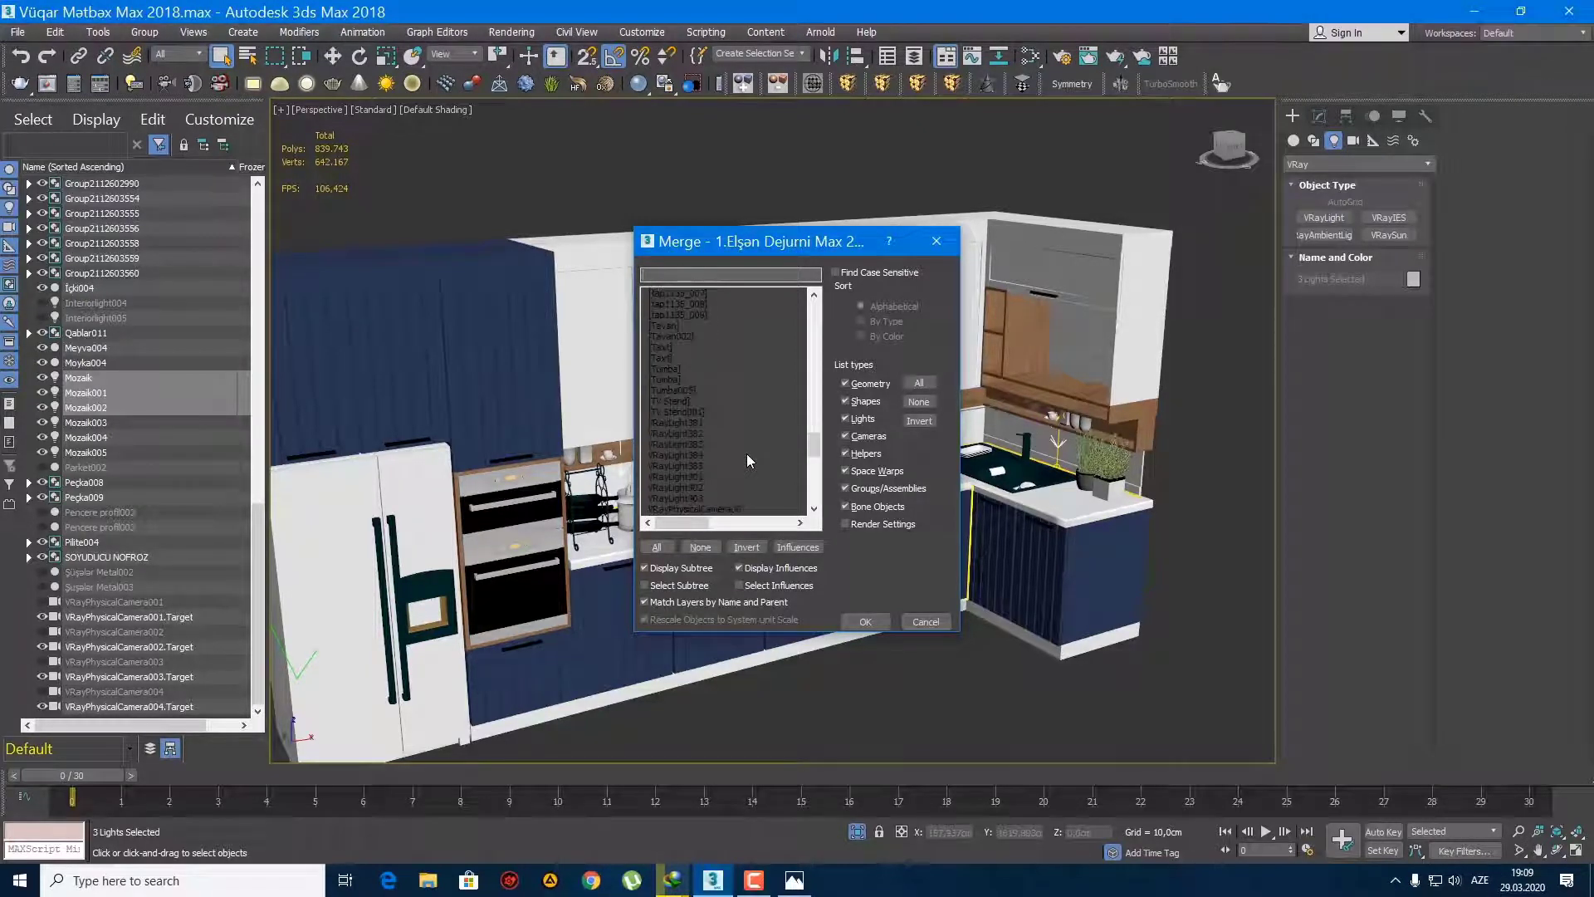
pyautogui.doubleClick(679, 403)
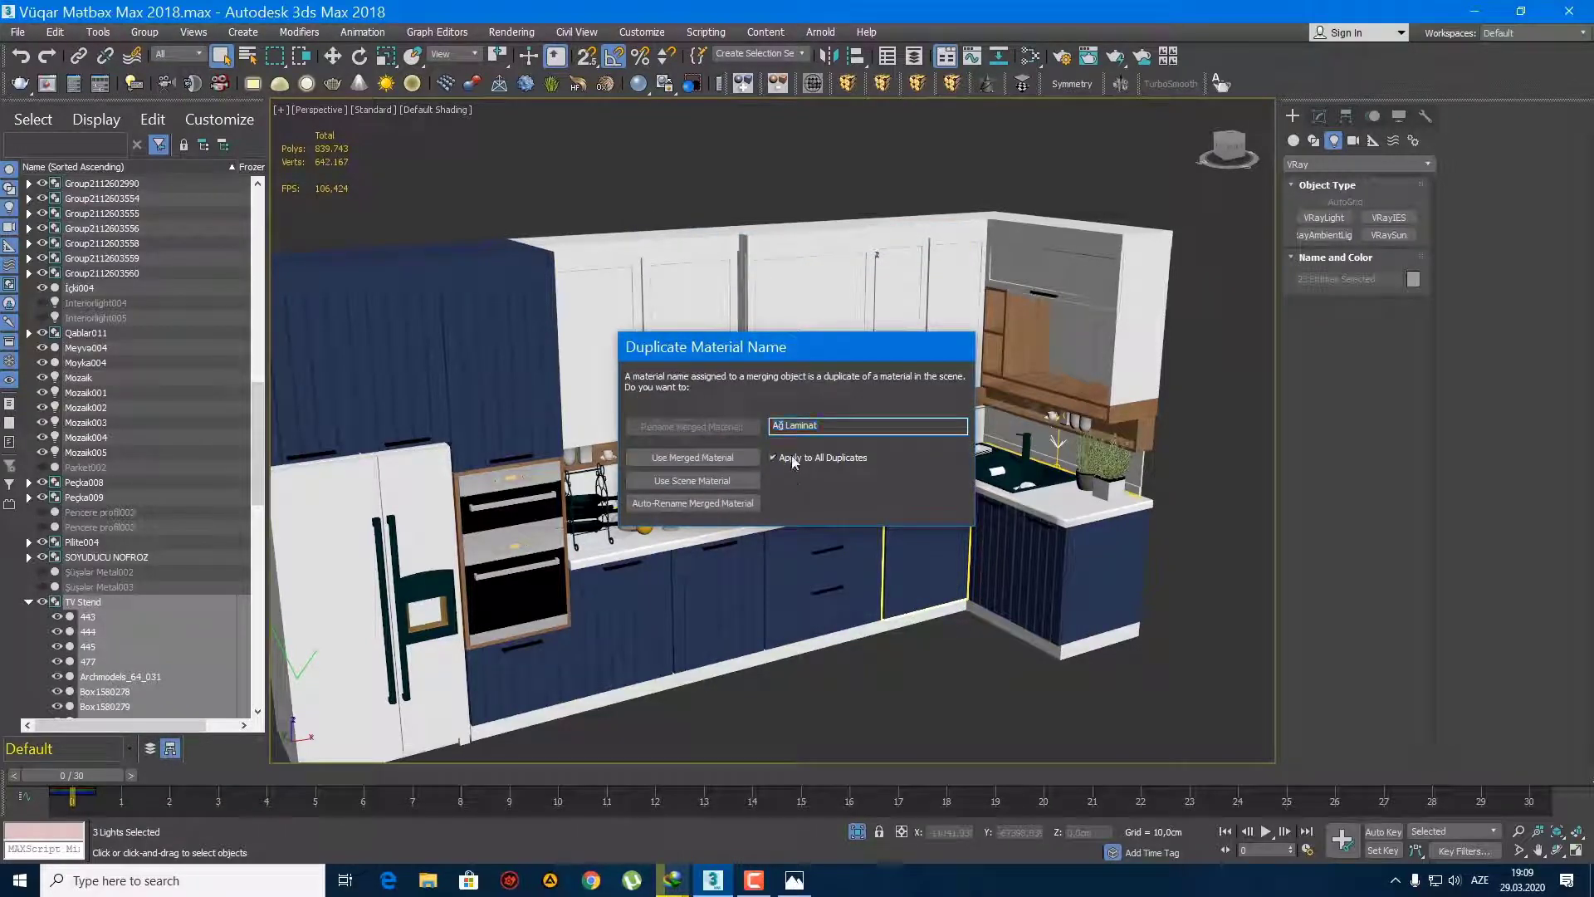
pyautogui.press('Return')
# Step: Isolate the merged TV stand, open its group and select the television mounted on its panel
pyautogui.hotkey('alt', 'q')
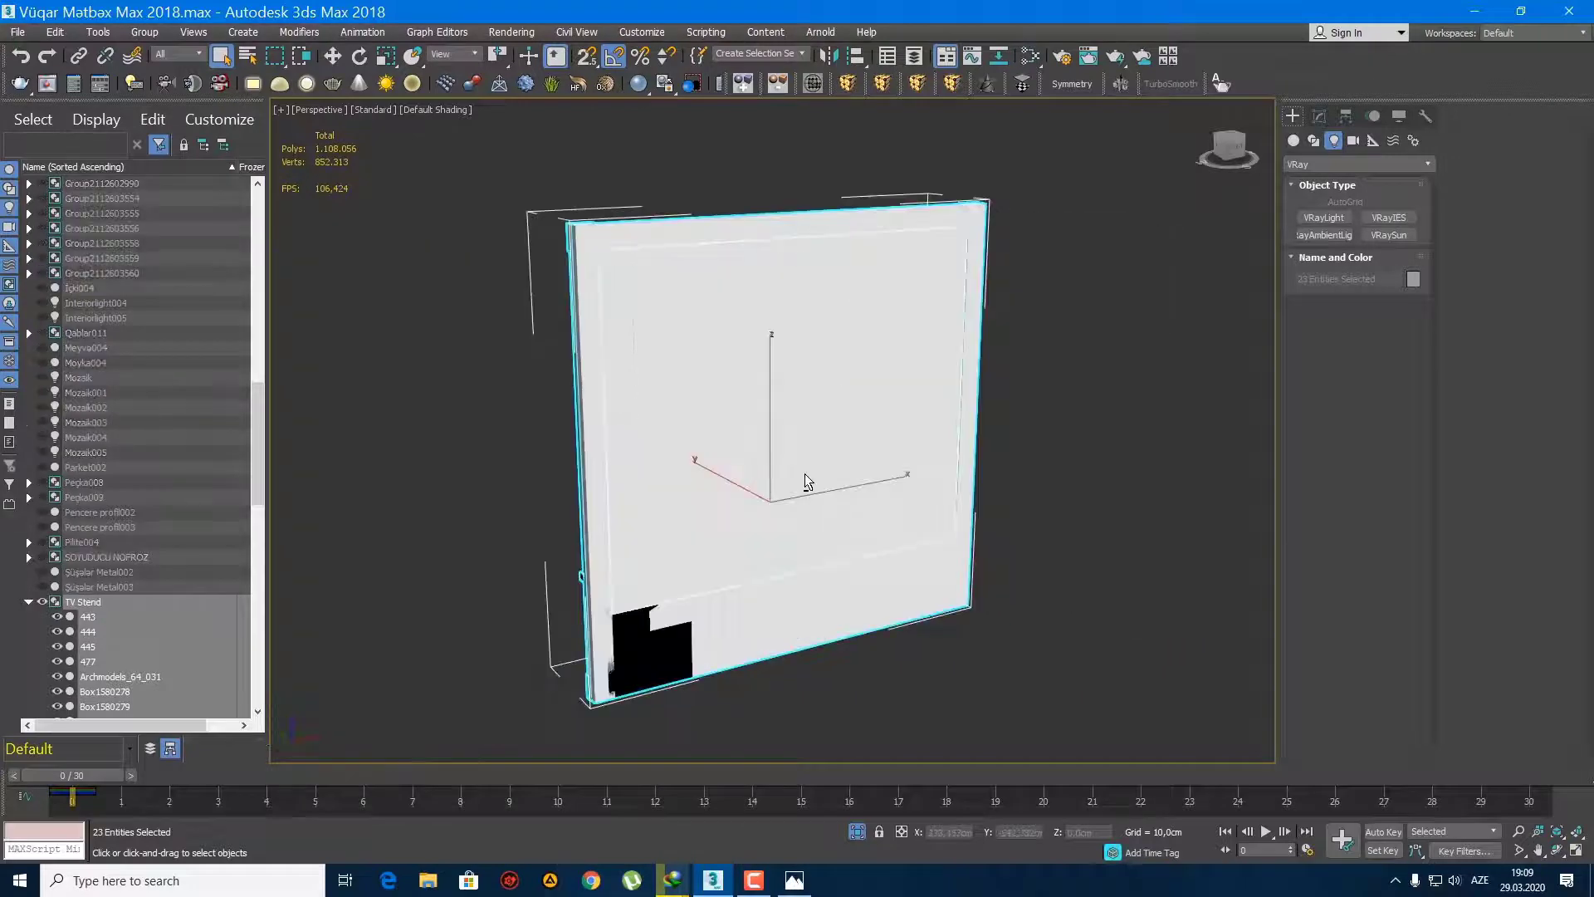
pyautogui.keyDown('alt'); pyautogui.moveTo(804, 482); pyautogui.dragTo(871, 438, button='middle'); pyautogui.keyUp('alt')
pyautogui.click(220, 57)
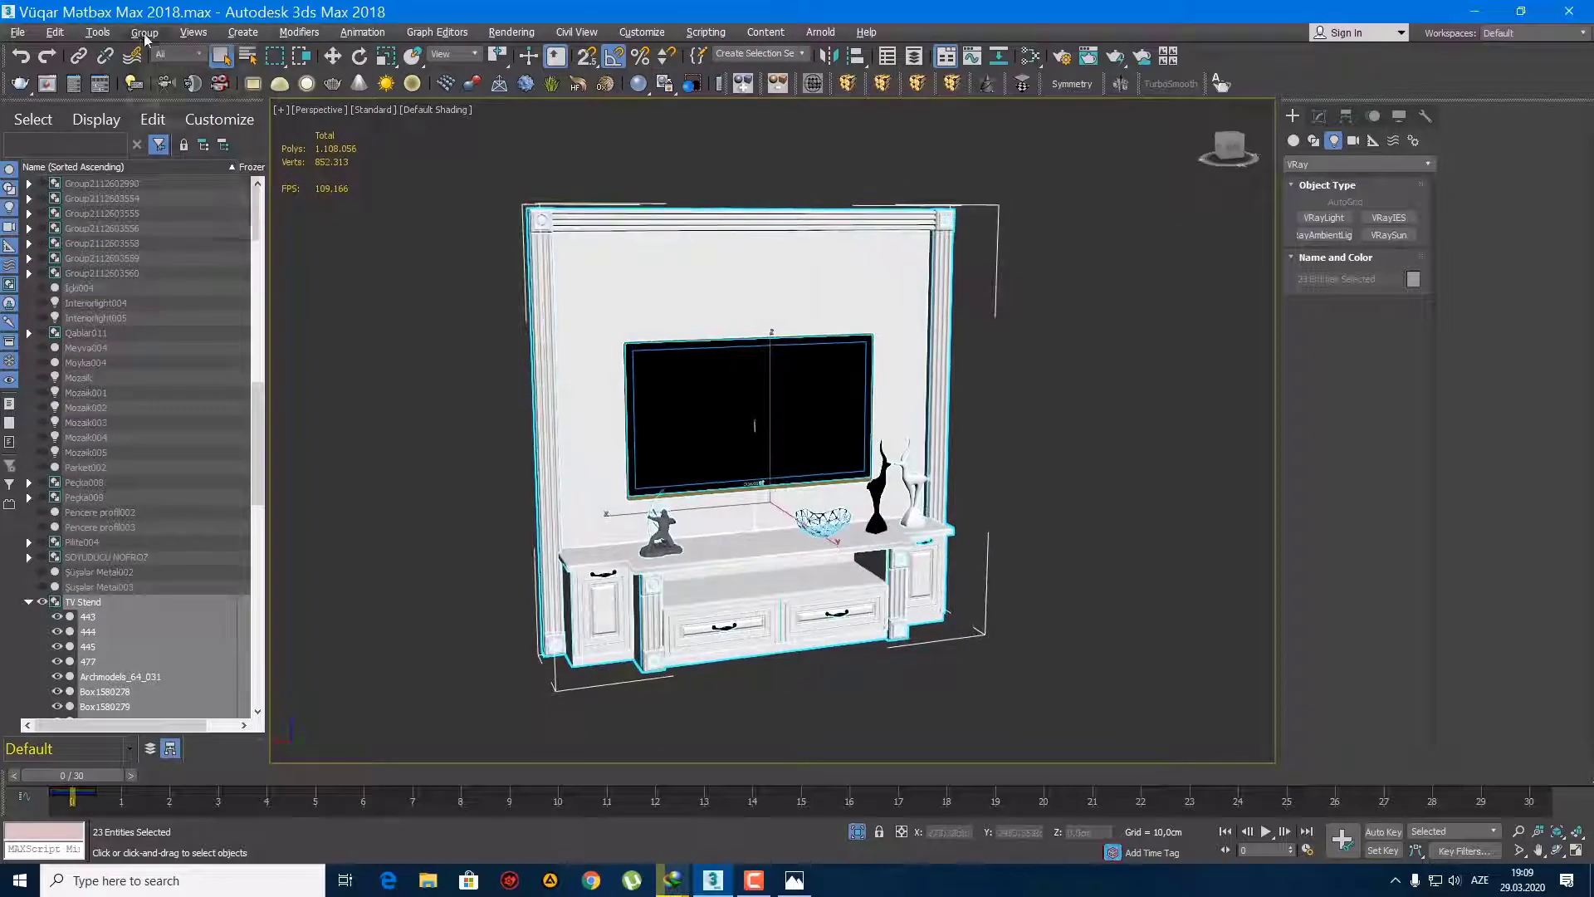
pyautogui.click(713, 405)
pyautogui.scroll(3, 817, 467)
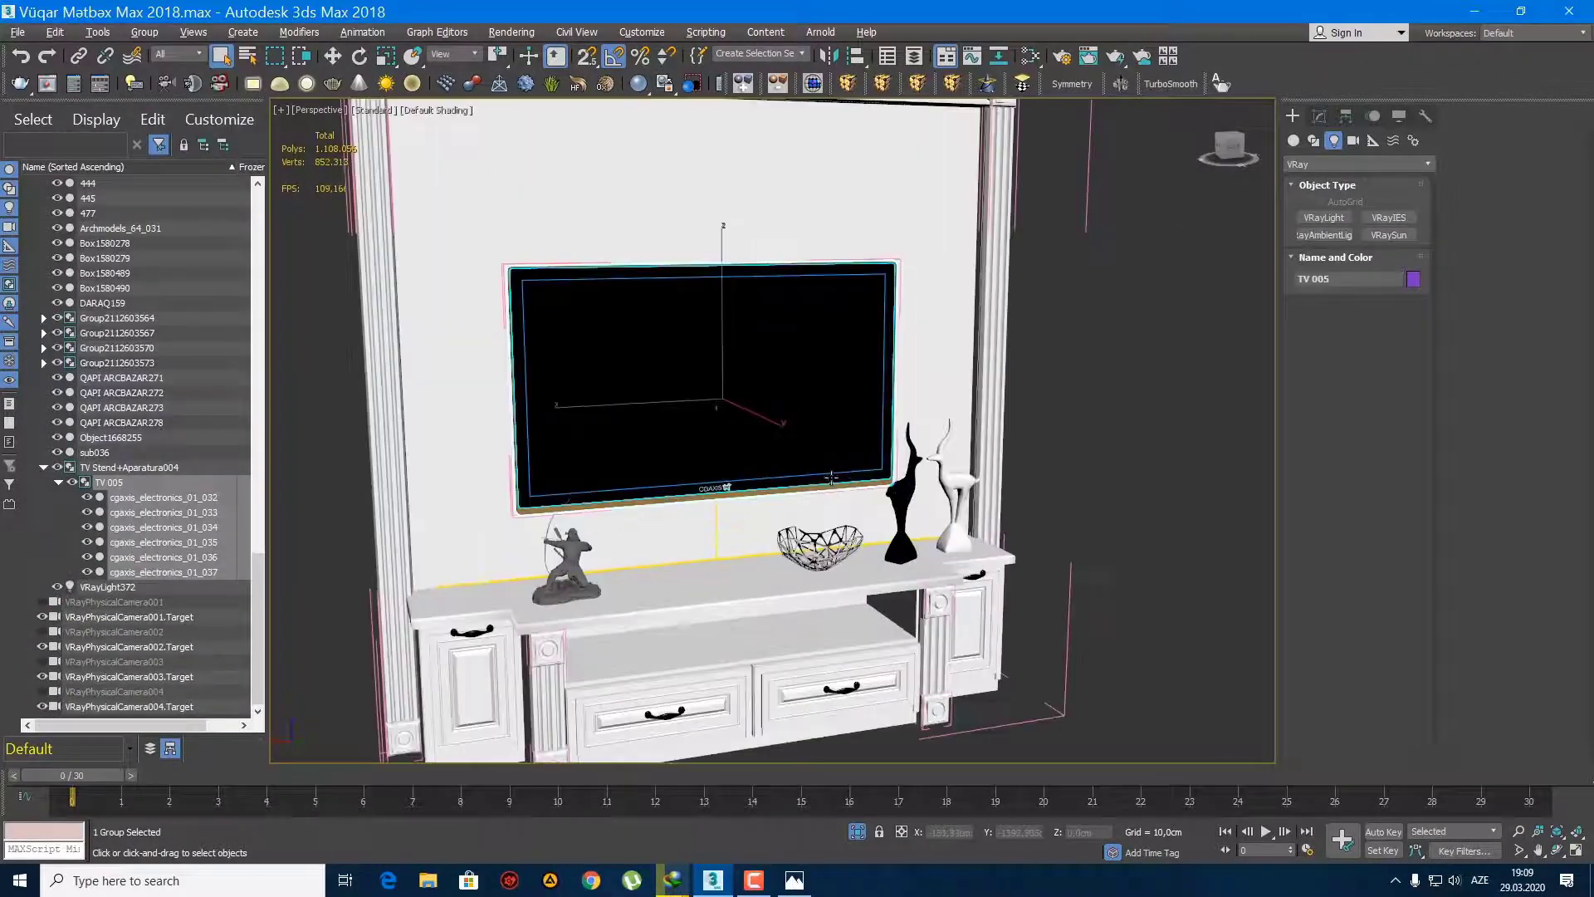
pyautogui.keyDown('alt'); pyautogui.moveTo(836, 481); pyautogui.dragTo(803, 430, button='middle'); pyautogui.keyUp('alt')
pyautogui.scroll(-6, 803, 430)
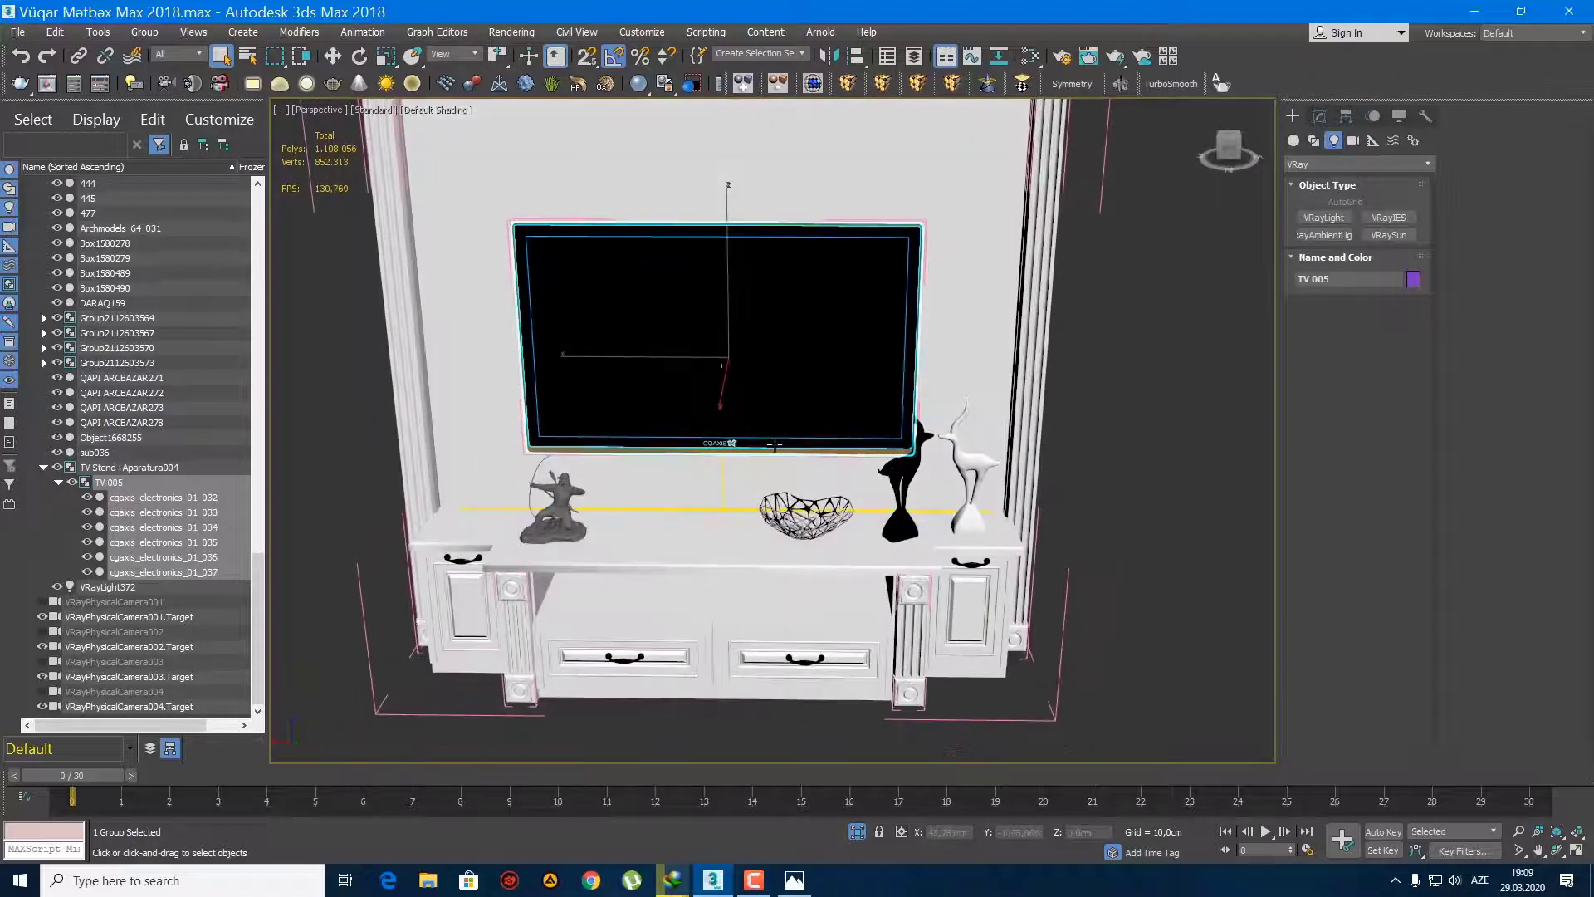
# Step: Move the television sideways clear of the stand, and delete the stand with its panel and decorations
pyautogui.press('w')
pyautogui.moveTo(697, 415); pyautogui.dragTo(330, 352)
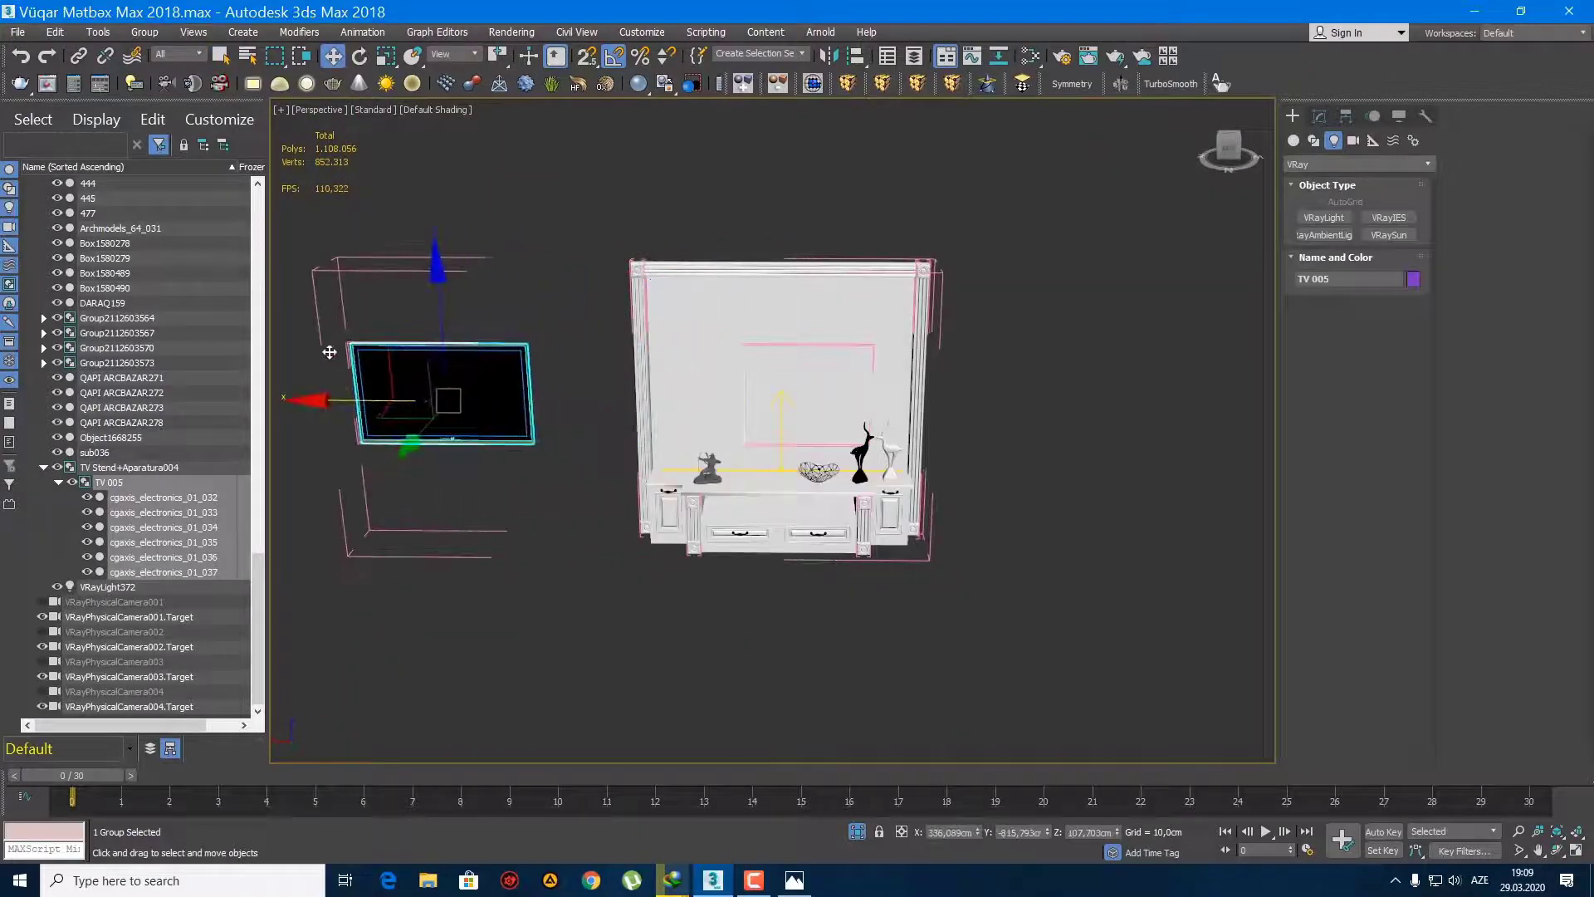
pyautogui.moveTo(708, 271); pyautogui.dragTo(604, 209)
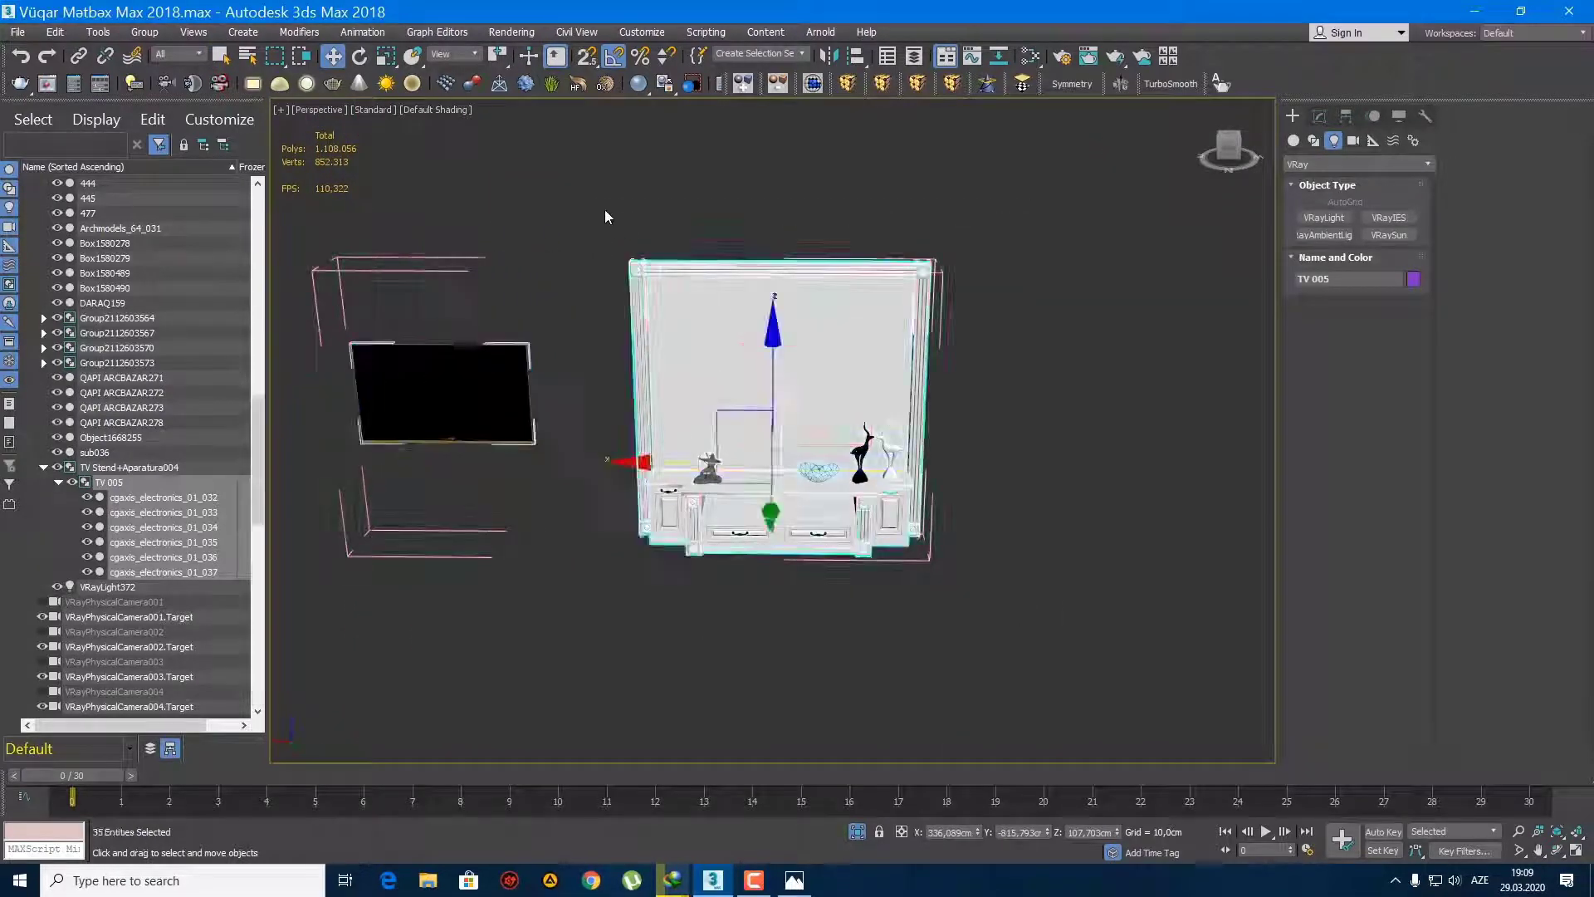
pyautogui.press('Delete')
# Step: Select the remaining television and end the isolation to show the entire scene
pyautogui.click(480, 410)
pyautogui.moveTo(489, 411); pyautogui.dragTo(644, 431, button='middle')
pyautogui.scroll(3, 774, 431)
pyautogui.rightClick(774, 430)
pyautogui.click(816, 353)
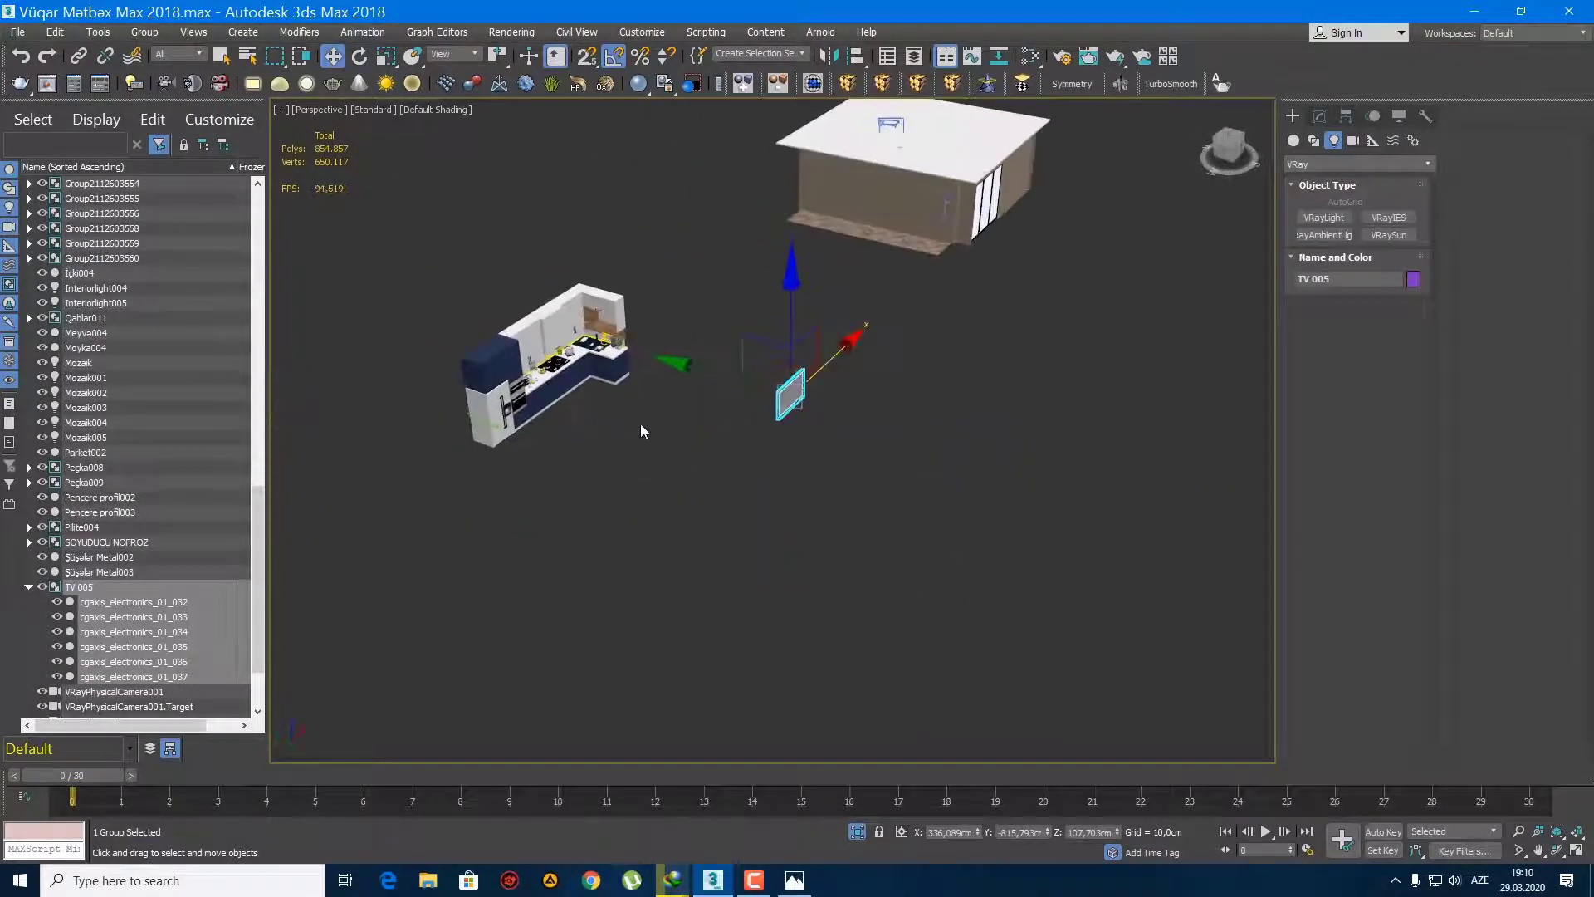
# Step: Rotate the television a quarter turn about its vertical axis and move it next to the end of the kitchen
pyautogui.scroll(4, 644, 431)
pyautogui.press('e')
pyautogui.moveTo(951, 423); pyautogui.dragTo(968, 427)
pyautogui.press('w')
pyautogui.moveTo(862, 338); pyautogui.dragTo(532, 250)
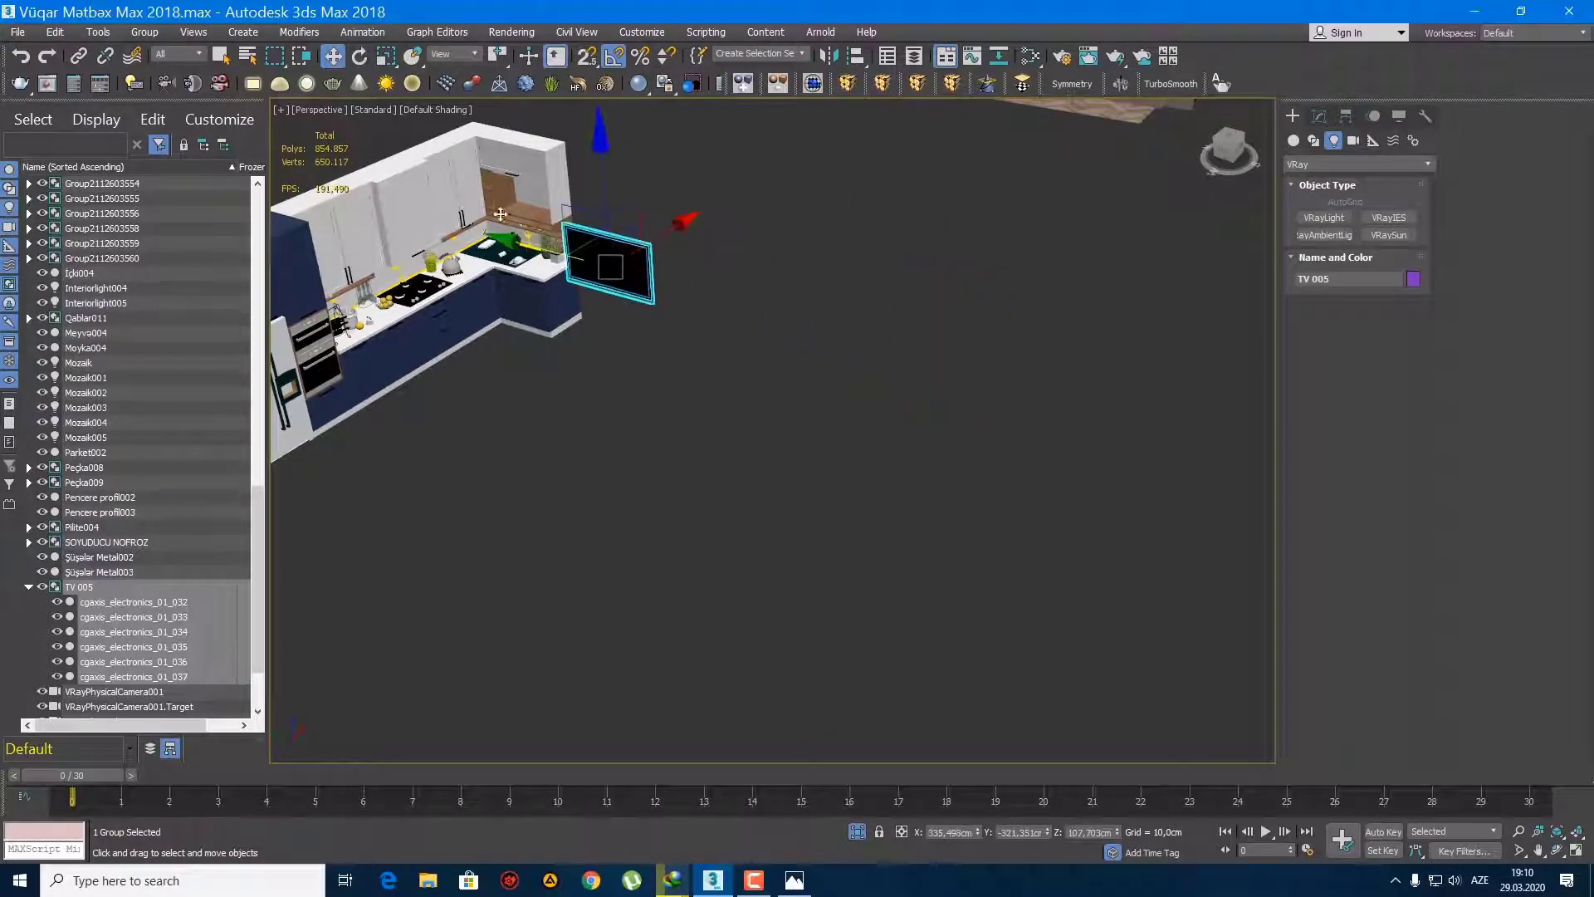
# Step: Add the open-shelf wall cabinet at the kitchen's end to the selection and isolate it with the television
pyautogui.scroll(4, 543, 203)
pyautogui.keyDown('ctrl'); pyautogui.click(543, 203); pyautogui.keyUp('ctrl')
pyautogui.hotkey('alt', 'q')
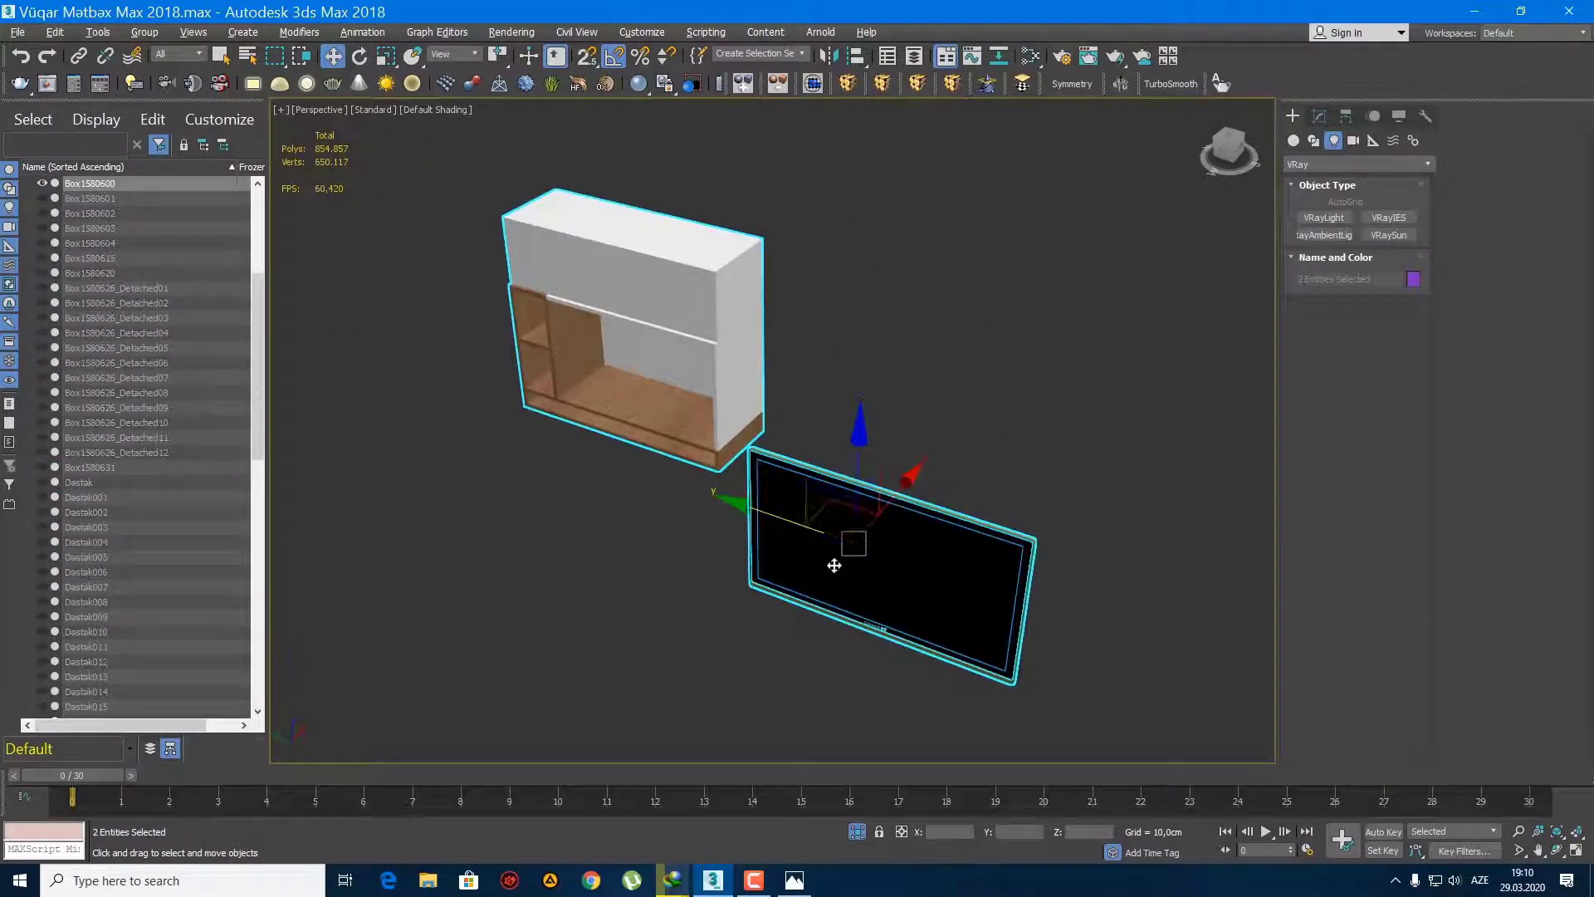
pyautogui.press('f')
pyautogui.press('F3')
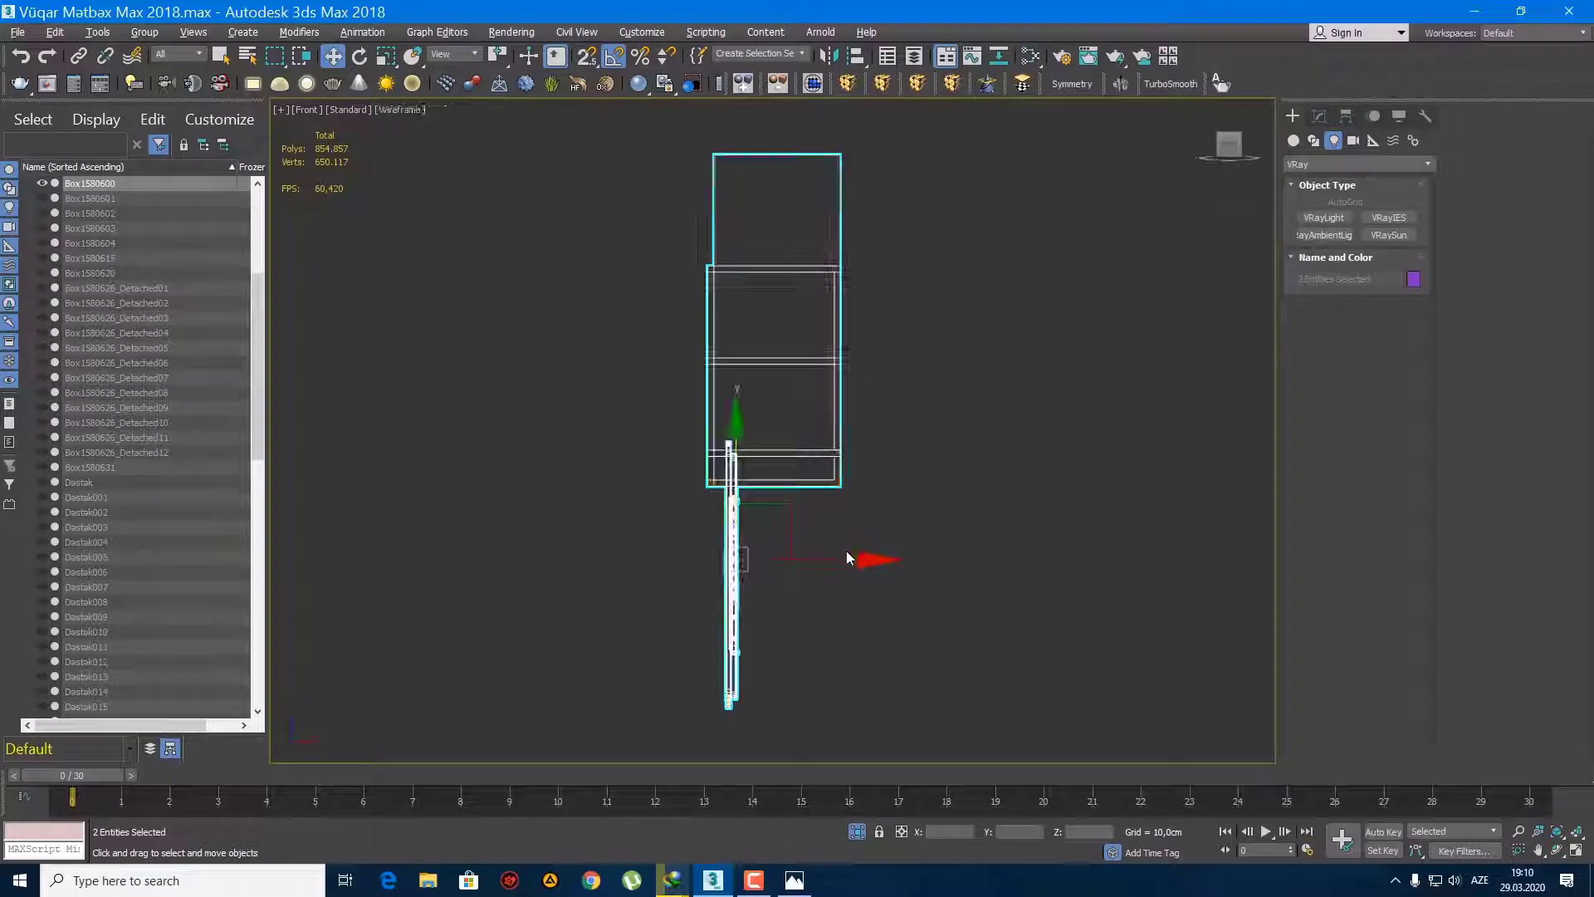
pyautogui.moveTo(790, 515); pyautogui.dragTo(826, 362)
pyautogui.hotkey('ctrl', 'z')
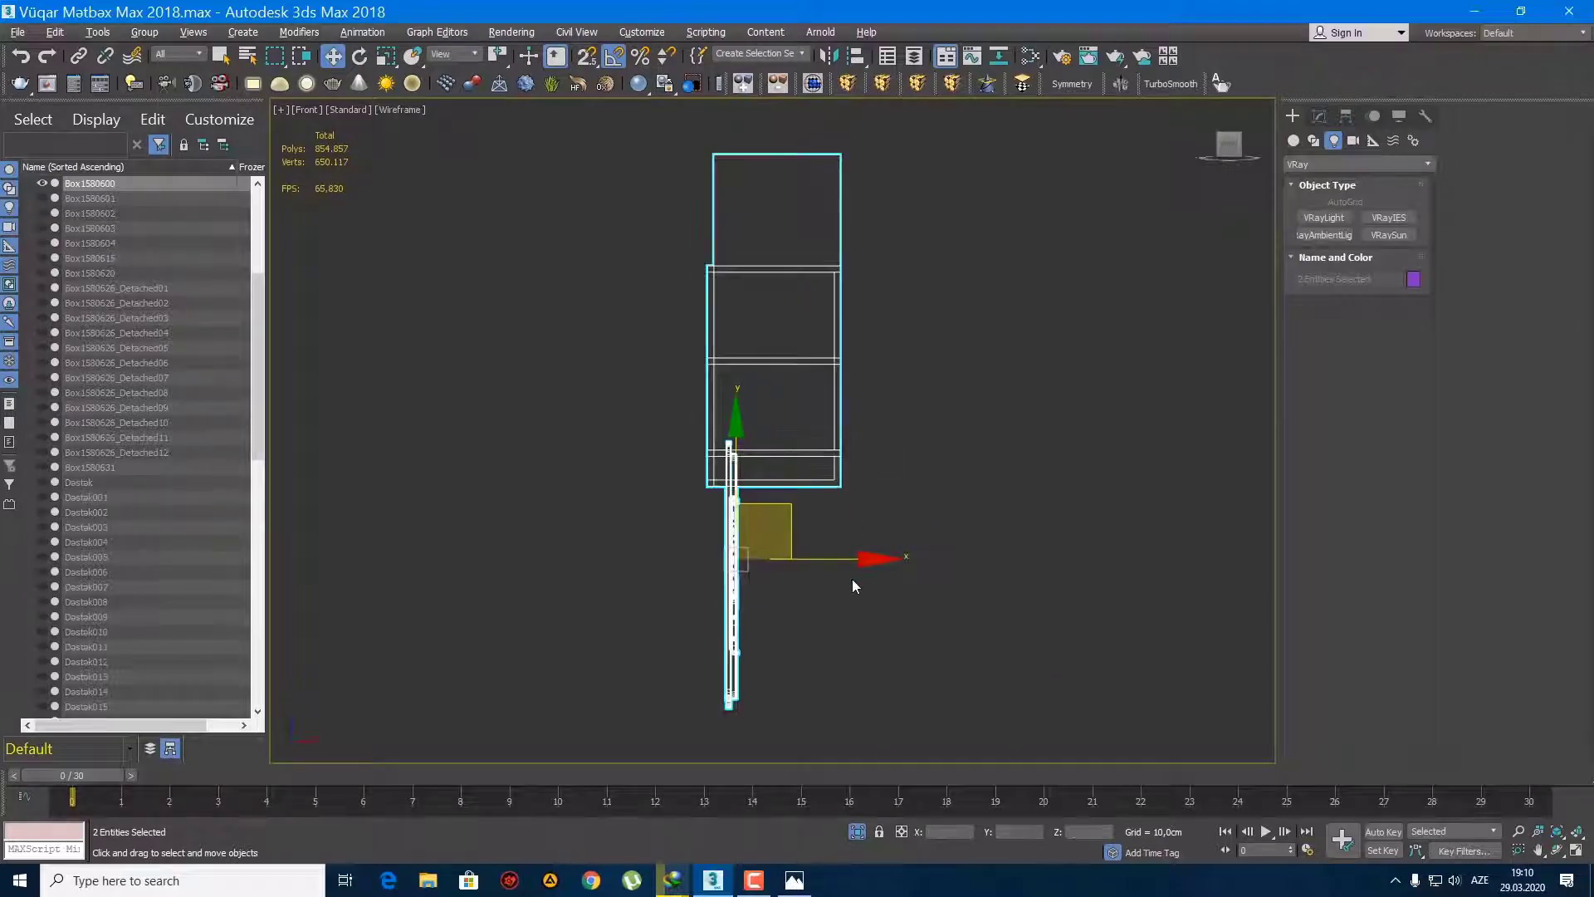
pyautogui.click(790, 620)
# Step: Show the cabinet and television shaded in the left view and select only the television
pyautogui.press('l')
pyautogui.scroll(-4, 818, 549)
pyautogui.moveTo(819, 506)
pyautogui.mouseDown(button='middle')
pyautogui.moveTo(586, 665)
pyautogui.moveTo(782, 676)
pyautogui.mouseUp(button='middle')
pyautogui.press('F3')
pyautogui.click(874, 641)
pyautogui.scroll(3, 890, 640)
pyautogui.moveTo(889, 640); pyautogui.dragTo(908, 648, button='middle')
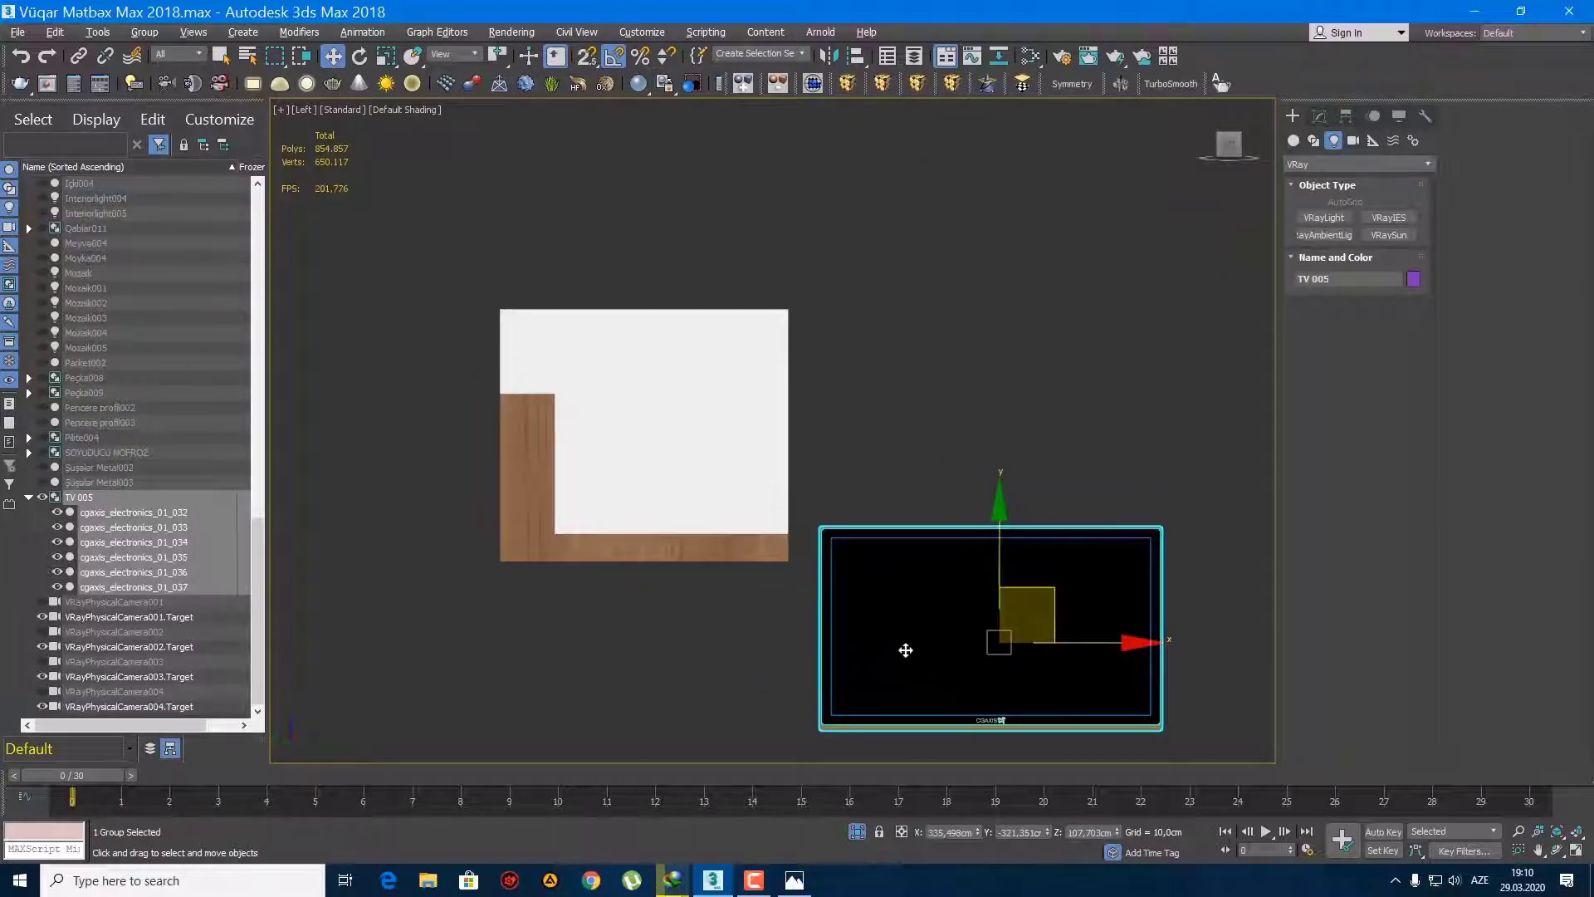
# Step: Show edged faces in the left view and move the television into the middle of the cabinet's open niche
pyautogui.press('F4')
pyautogui.moveTo(1053, 591); pyautogui.dragTo(733, 425)
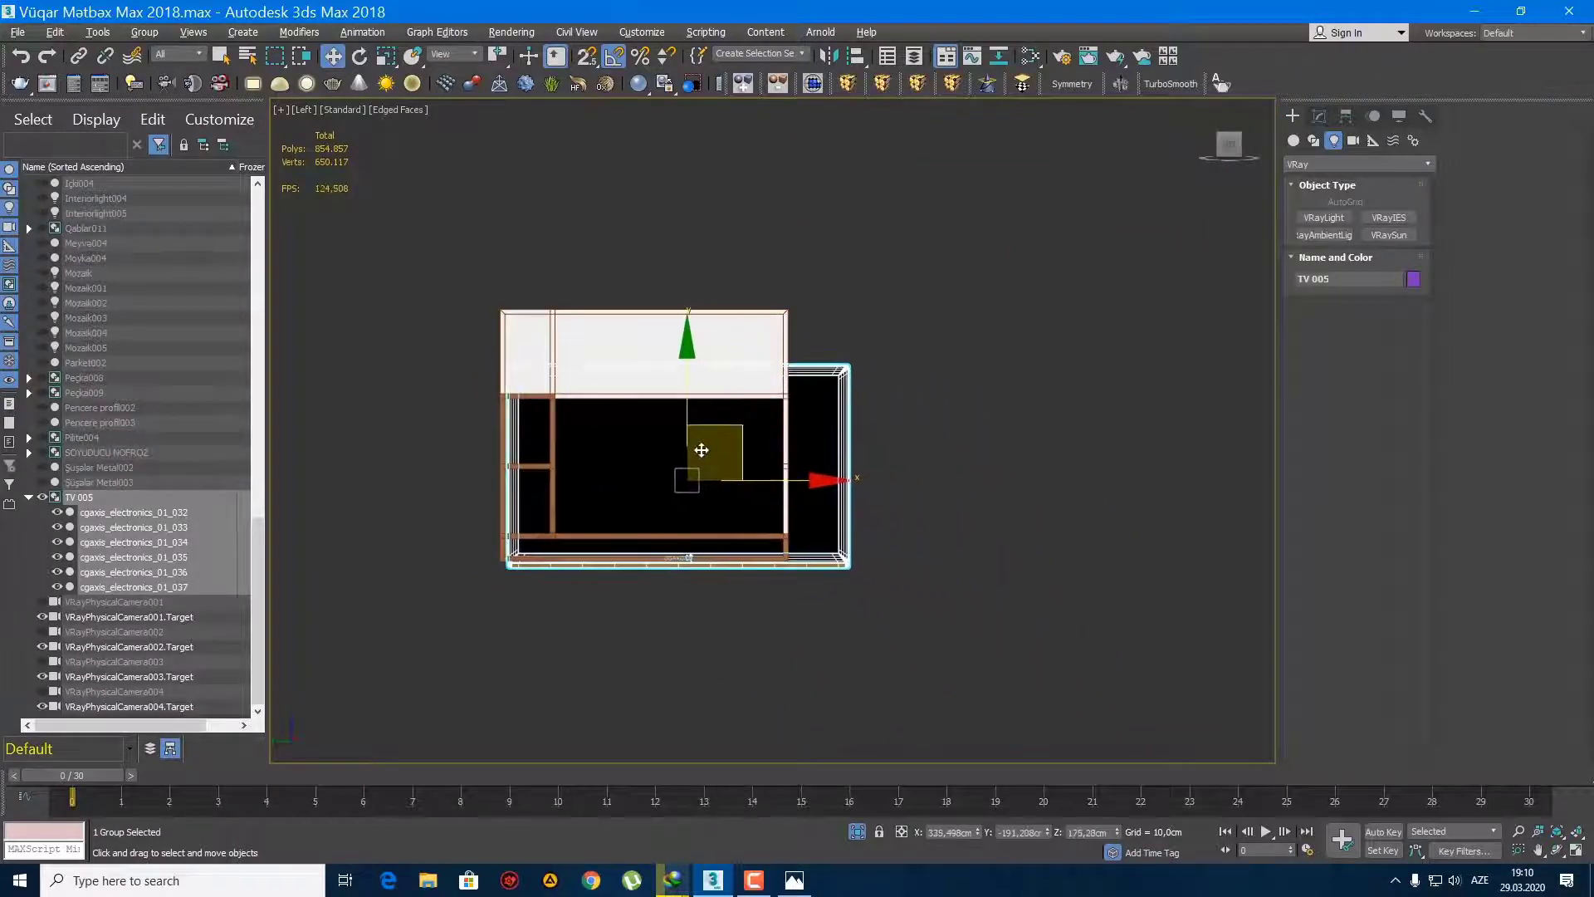
pyautogui.scroll(4, 714, 449)
pyautogui.moveTo(714, 448); pyautogui.dragTo(793, 484, button='middle')
pyautogui.moveTo(833, 481); pyautogui.dragTo(797, 475)
pyautogui.press('r')
pyautogui.press('w')
pyautogui.press('q')
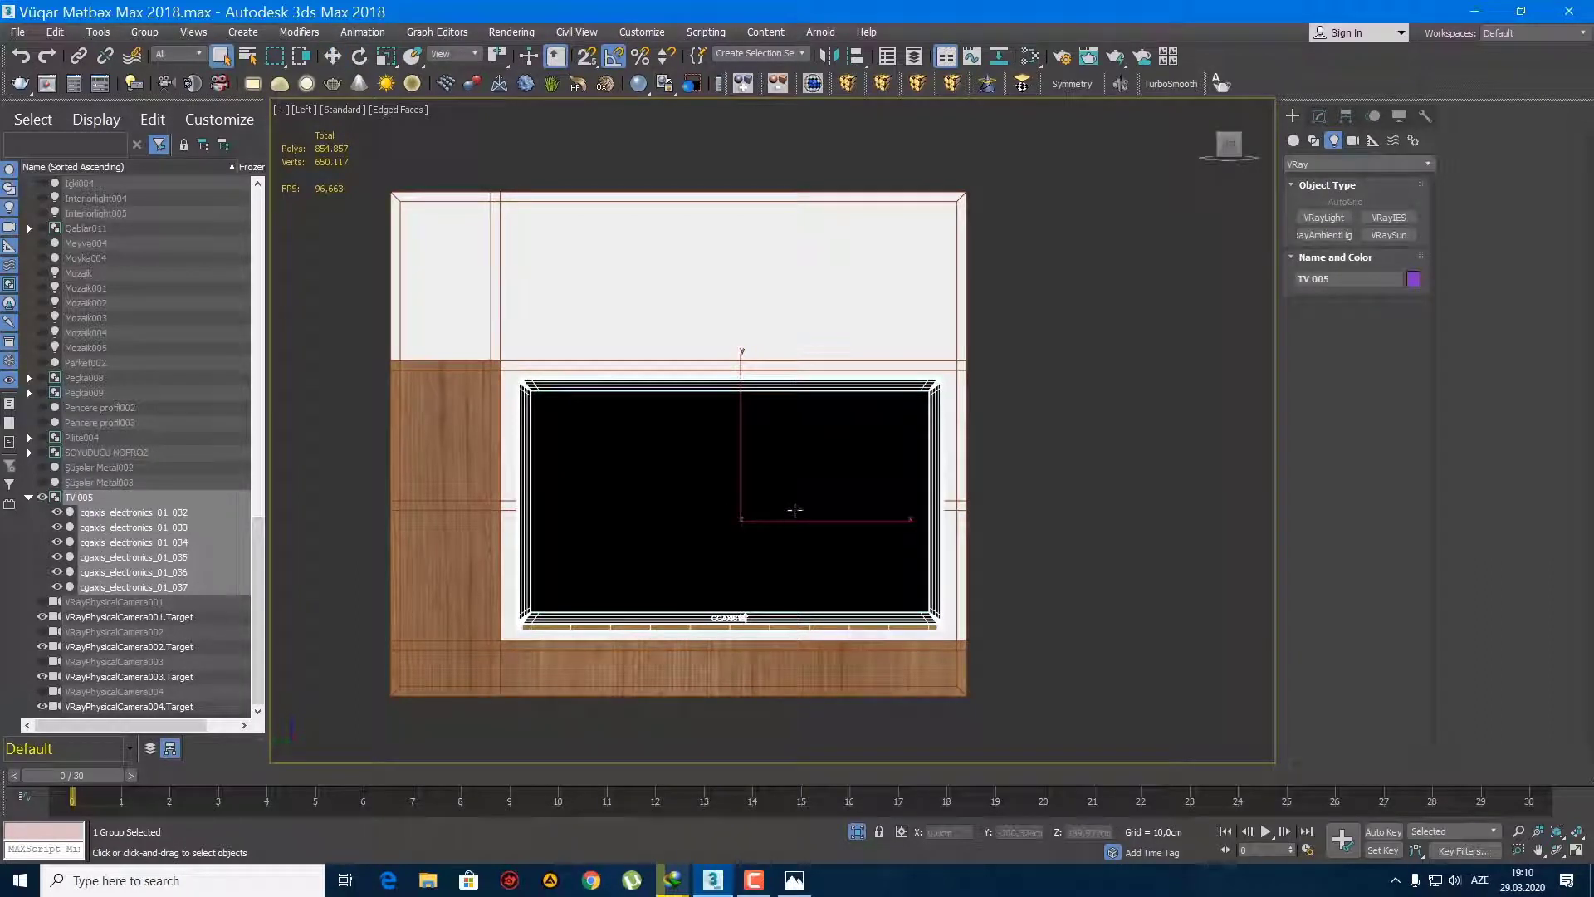
pyautogui.press('w')
pyautogui.moveTo(819, 523); pyautogui.dragTo(821, 523)
pyautogui.press('q')
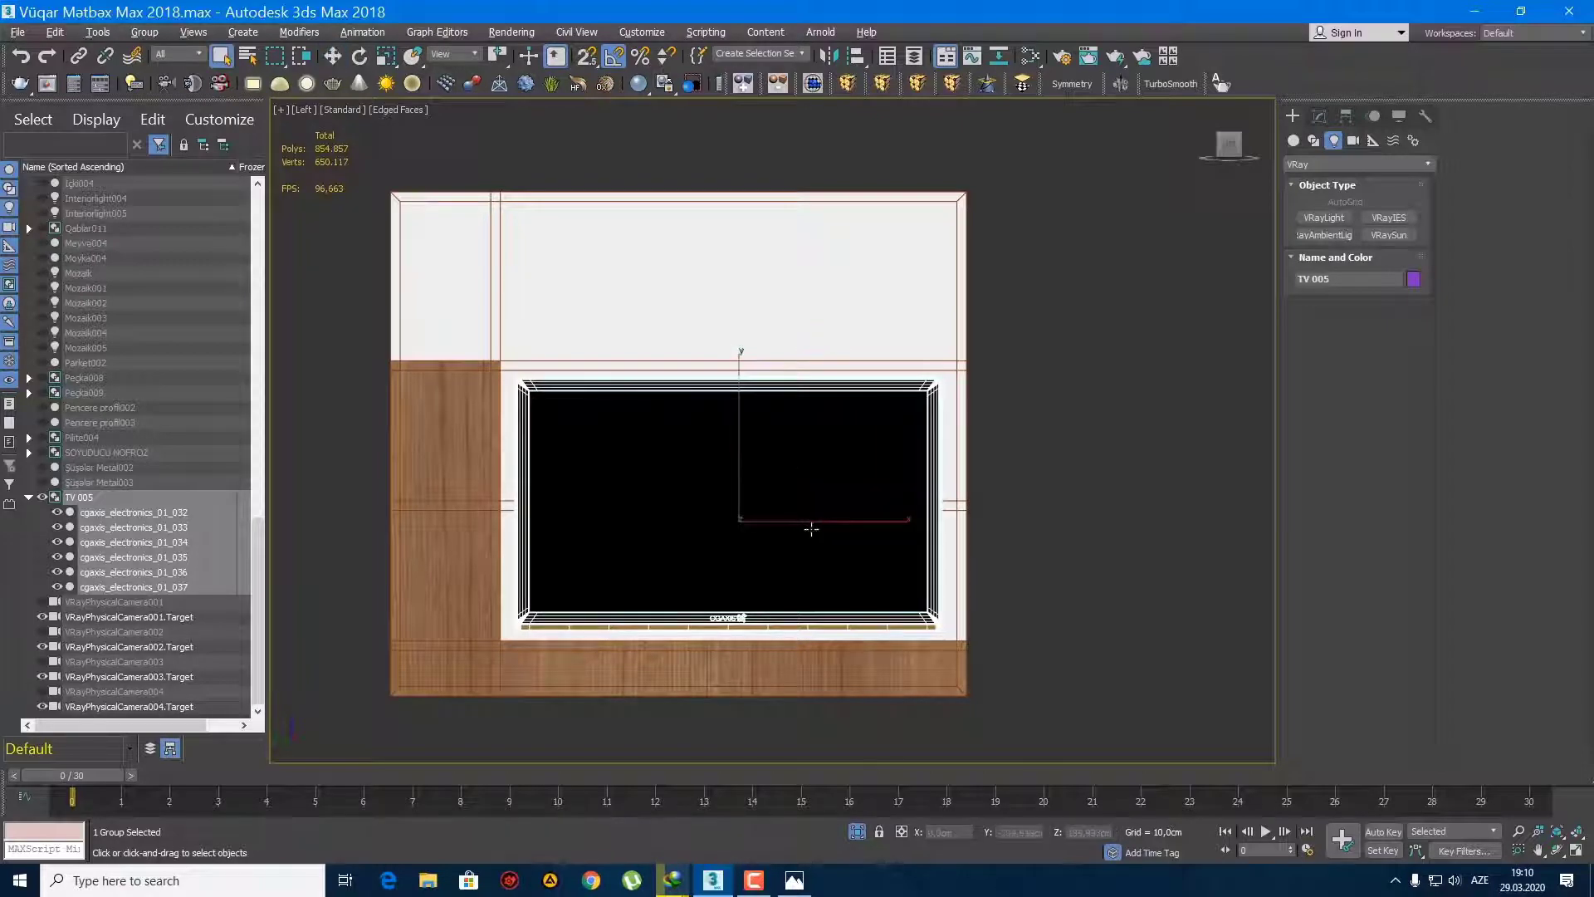
# Step: Push the television back along X into the cabinet niche in the perspective view
pyautogui.press('p')
pyautogui.moveTo(776, 603); pyautogui.dragTo(735, 545, button='middle')
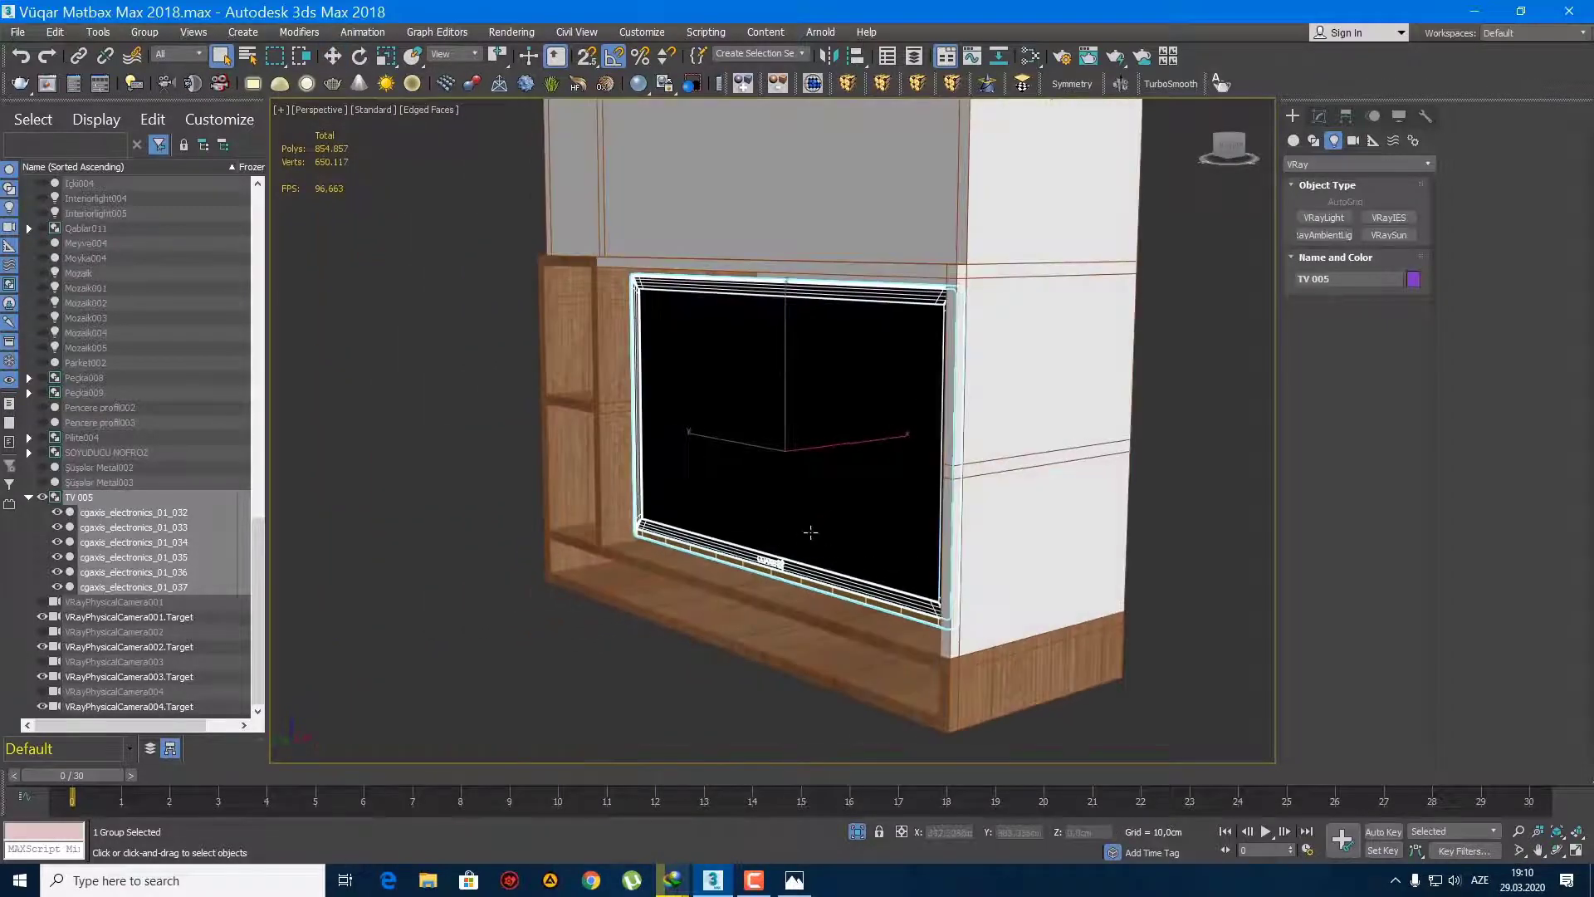
pyautogui.press('w')
pyautogui.moveTo(865, 452); pyautogui.dragTo(918, 433)
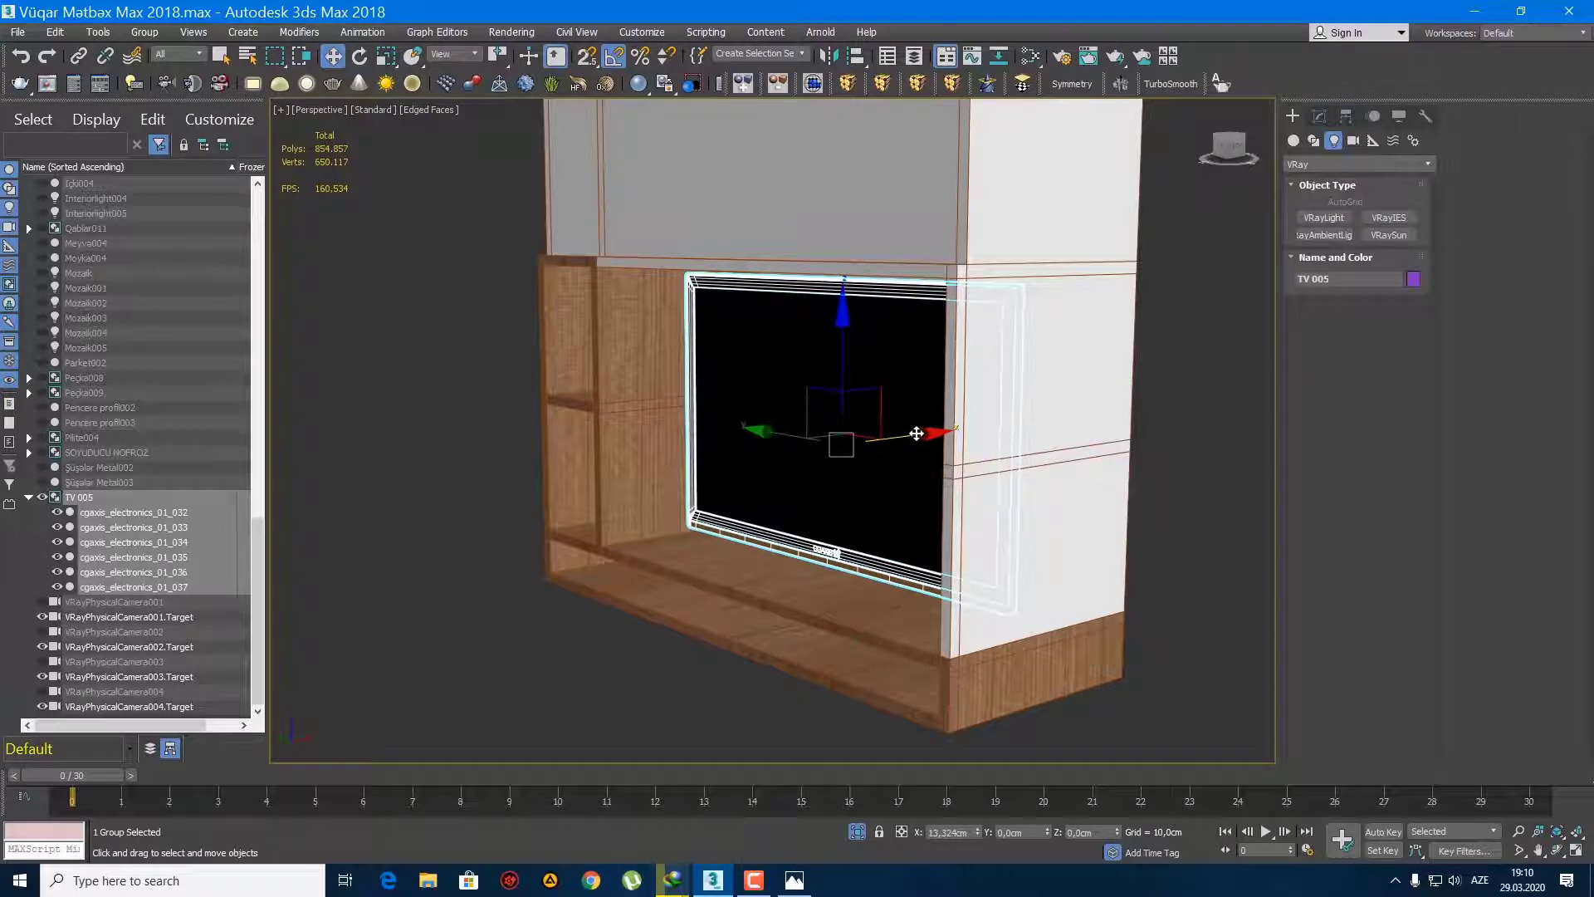
pyautogui.keyDown('alt'); pyautogui.moveTo(916, 433); pyautogui.dragTo(830, 452, button='middle'); pyautogui.keyUp('alt')
pyautogui.moveTo(878, 432); pyautogui.dragTo(865, 434)
pyautogui.press('q')
pyautogui.scroll(-5, 861, 453)
pyautogui.click(995, 511)
pyautogui.keyDown('alt'); pyautogui.moveTo(914, 503); pyautogui.dragTo(943, 488, button='middle'); pyautogui.keyUp('alt')
pyautogui.scroll(5, 939, 485)
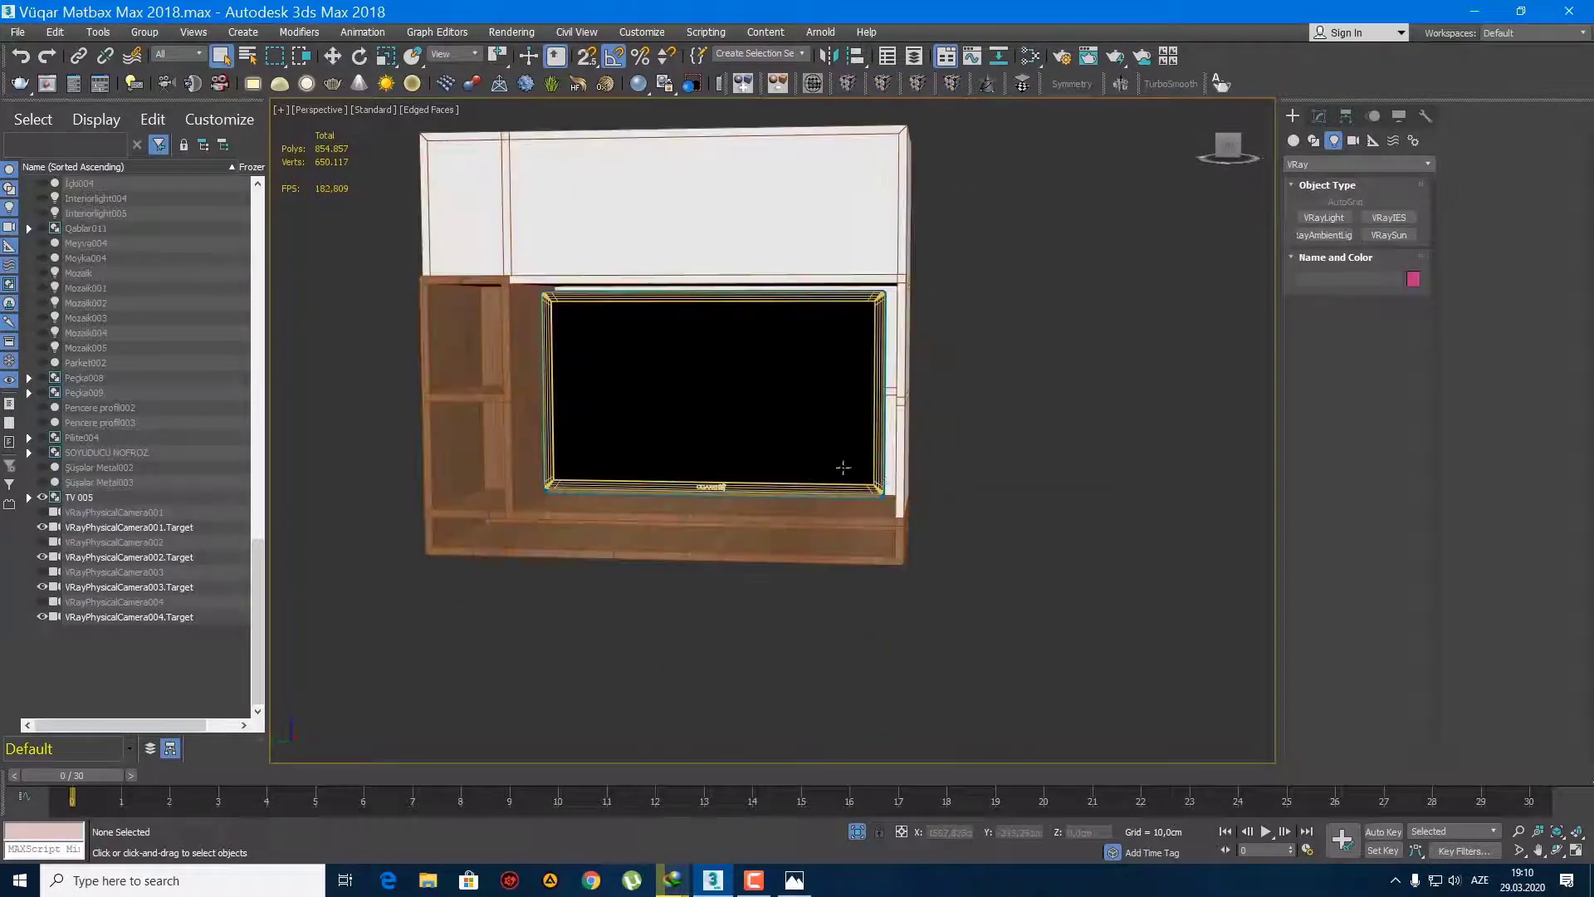
# Step: Reselect the television and bring it slightly forward along X within the niche
pyautogui.keyDown('alt'); pyautogui.moveTo(844, 465); pyautogui.dragTo(789, 503, button='middle'); pyautogui.keyUp('alt')
pyautogui.click(800, 456)
pyautogui.press('w')
pyautogui.scroll(3, 802, 385)
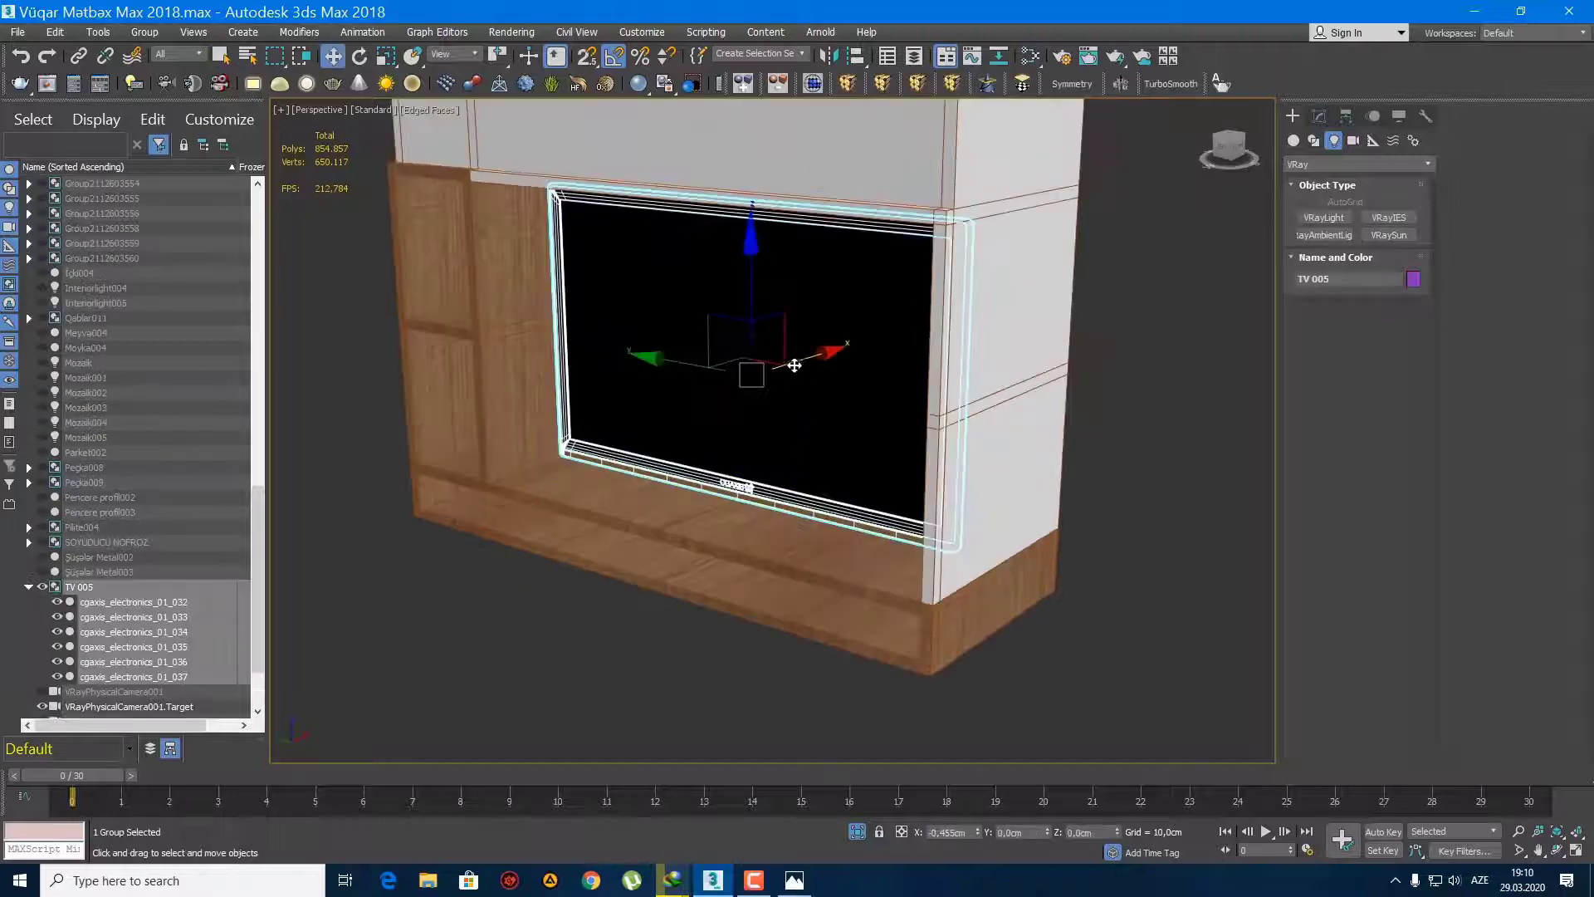
pyautogui.moveTo(795, 366); pyautogui.dragTo(782, 370)
pyautogui.press('q')
# Step: Deselect the television and end the isolation to show the entire kitchen
pyautogui.scroll(-5, 797, 398)
pyautogui.keyDown('alt'); pyautogui.moveTo(896, 544); pyautogui.dragTo(876, 515, button='middle'); pyautogui.keyUp('alt')
pyautogui.click(947, 515)
pyautogui.rightClick(878, 517)
pyautogui.click(936, 449)
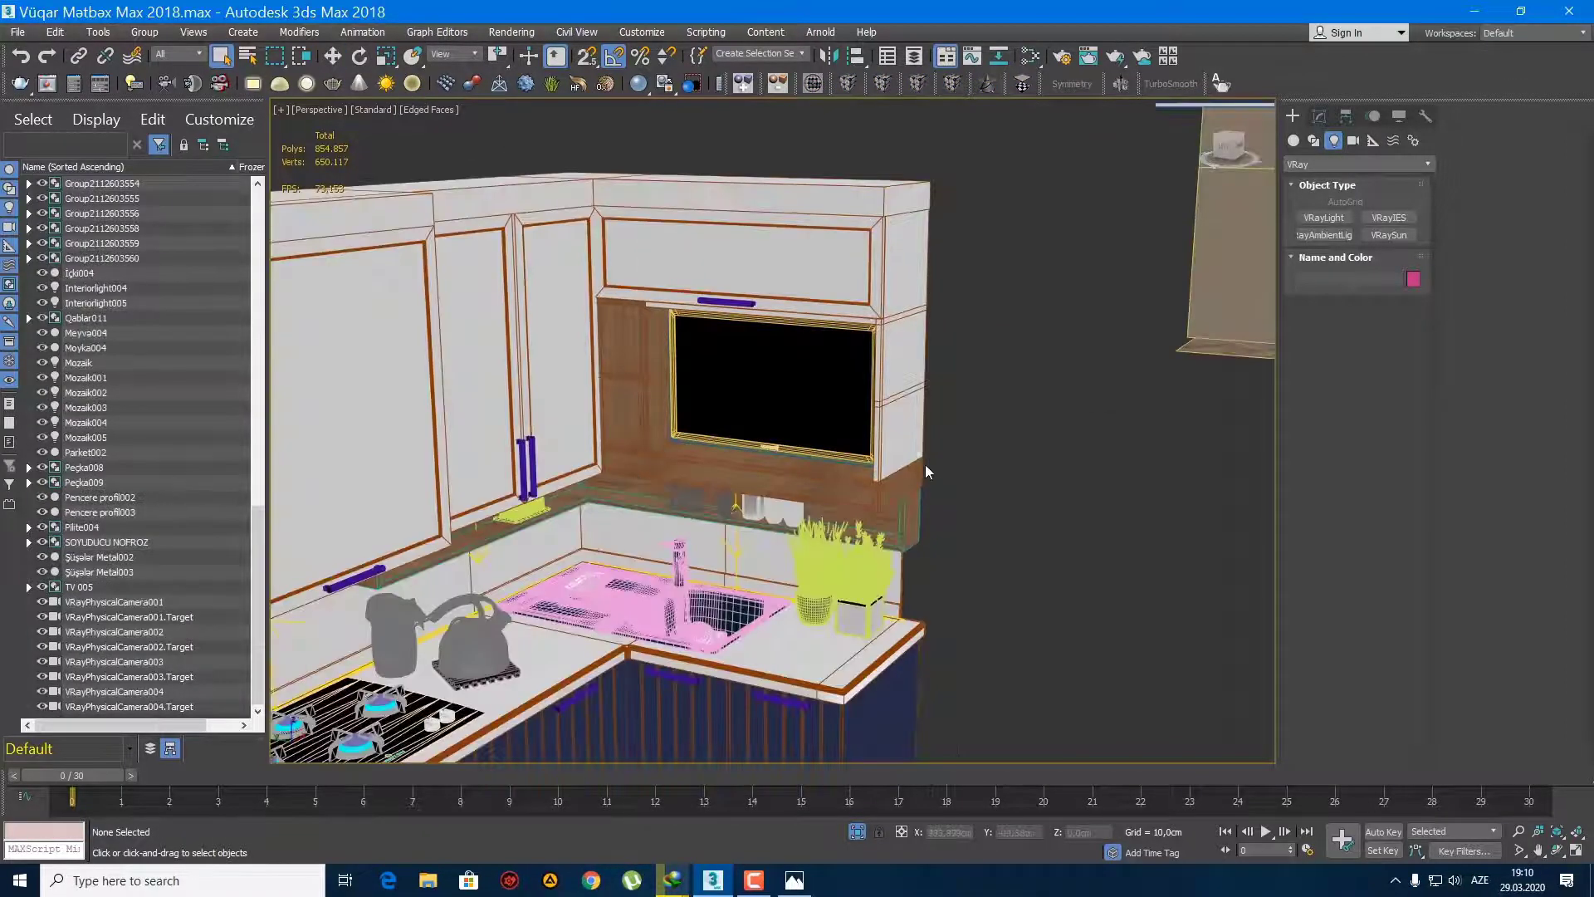
pyautogui.keyDown('alt'); pyautogui.moveTo(925, 465); pyautogui.dragTo(850, 462, button='middle'); pyautogui.keyUp('alt')
pyautogui.scroll(-4, 889, 448)
pyautogui.moveTo(995, 579); pyautogui.dragTo(994, 522, button='middle')
pyautogui.scroll(-3, 1010, 501)
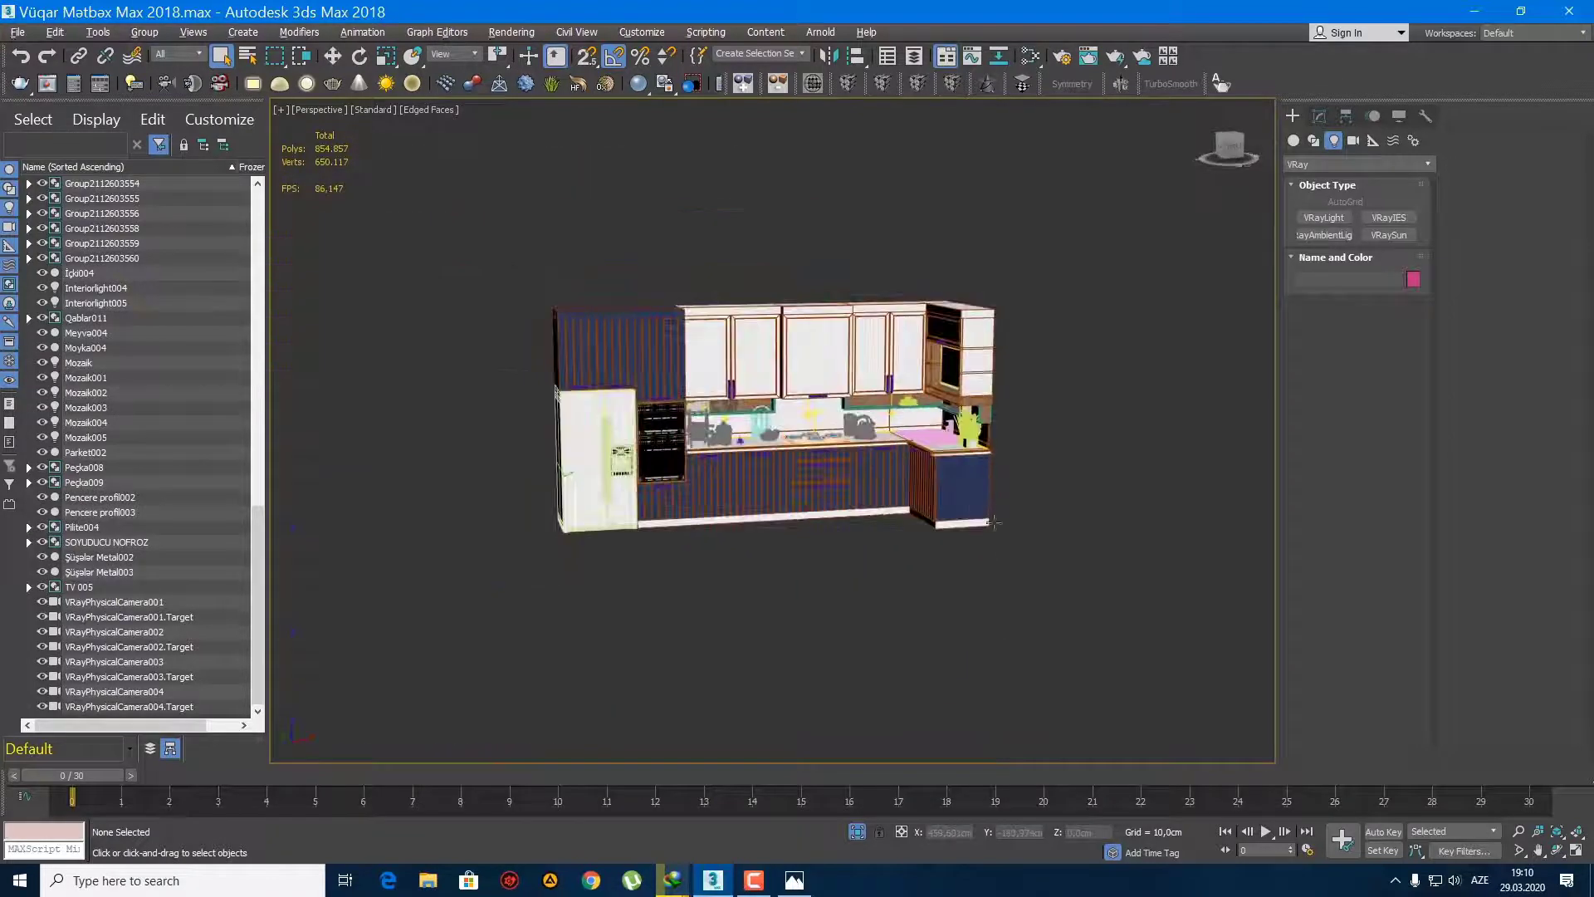
pyautogui.moveTo(582, 288); pyautogui.dragTo(467, 289)
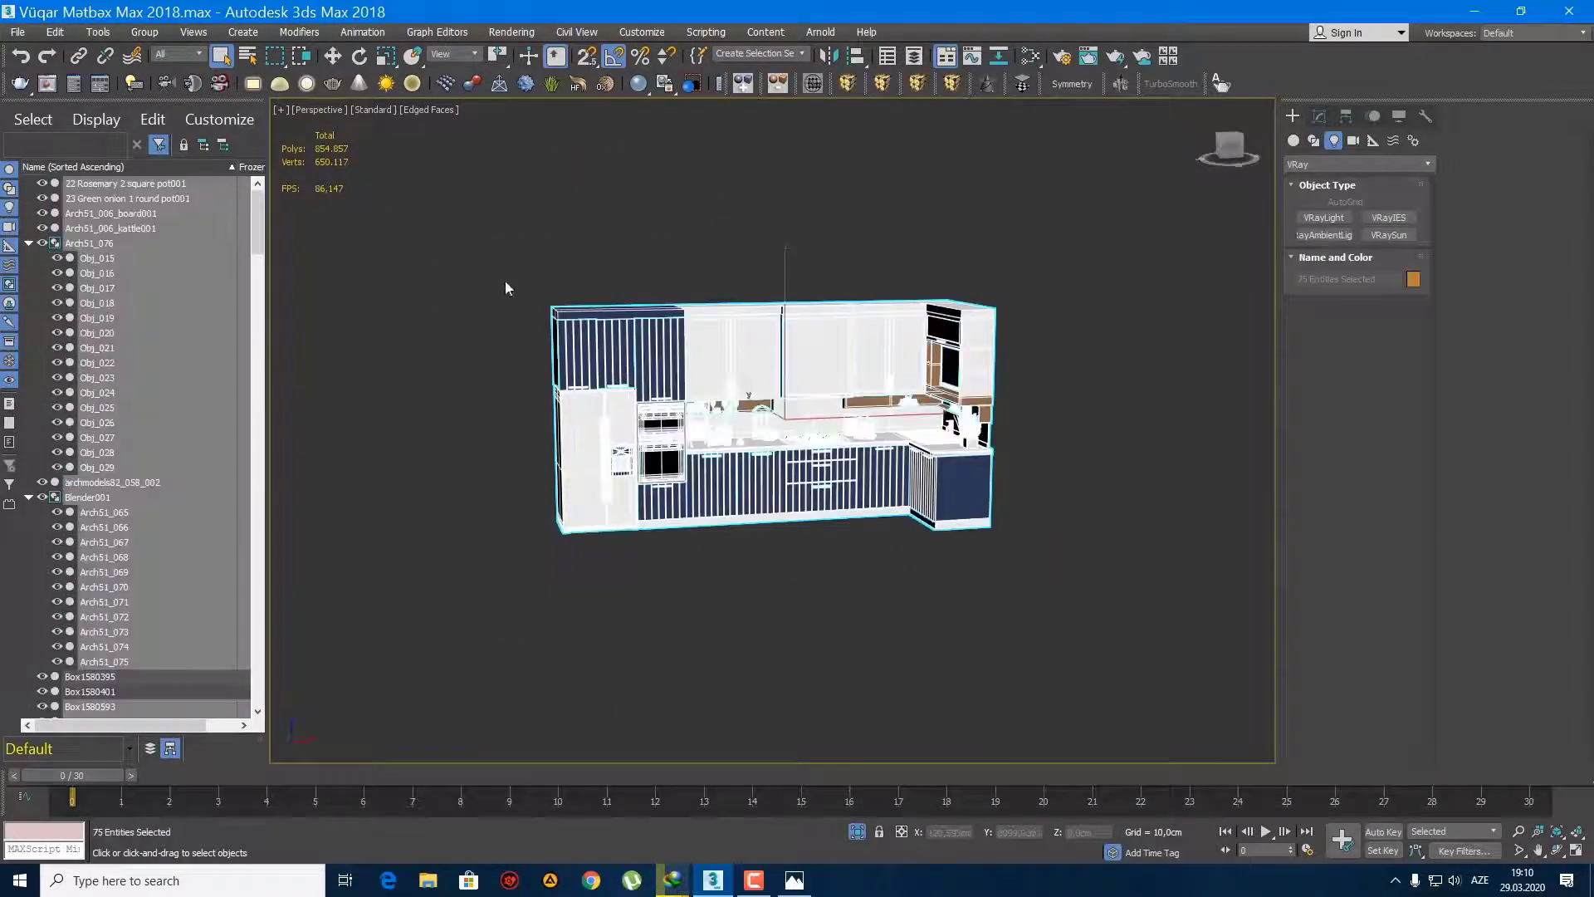
pyautogui.click(145, 33)
pyautogui.click(810, 433)
pyautogui.keyDown('alt'); pyautogui.moveTo(810, 433); pyautogui.dragTo(508, 260, button='middle'); pyautogui.keyUp('alt')
pyautogui.keyDown('alt'); pyautogui.click(873, 410); pyautogui.keyUp('alt')
pyautogui.keyDown('ctrl'); pyautogui.click(828, 417); pyautogui.keyUp('ctrl')
pyautogui.keyDown('alt'); pyautogui.click(906, 415); pyautogui.keyUp('alt')
pyautogui.click(144, 32)
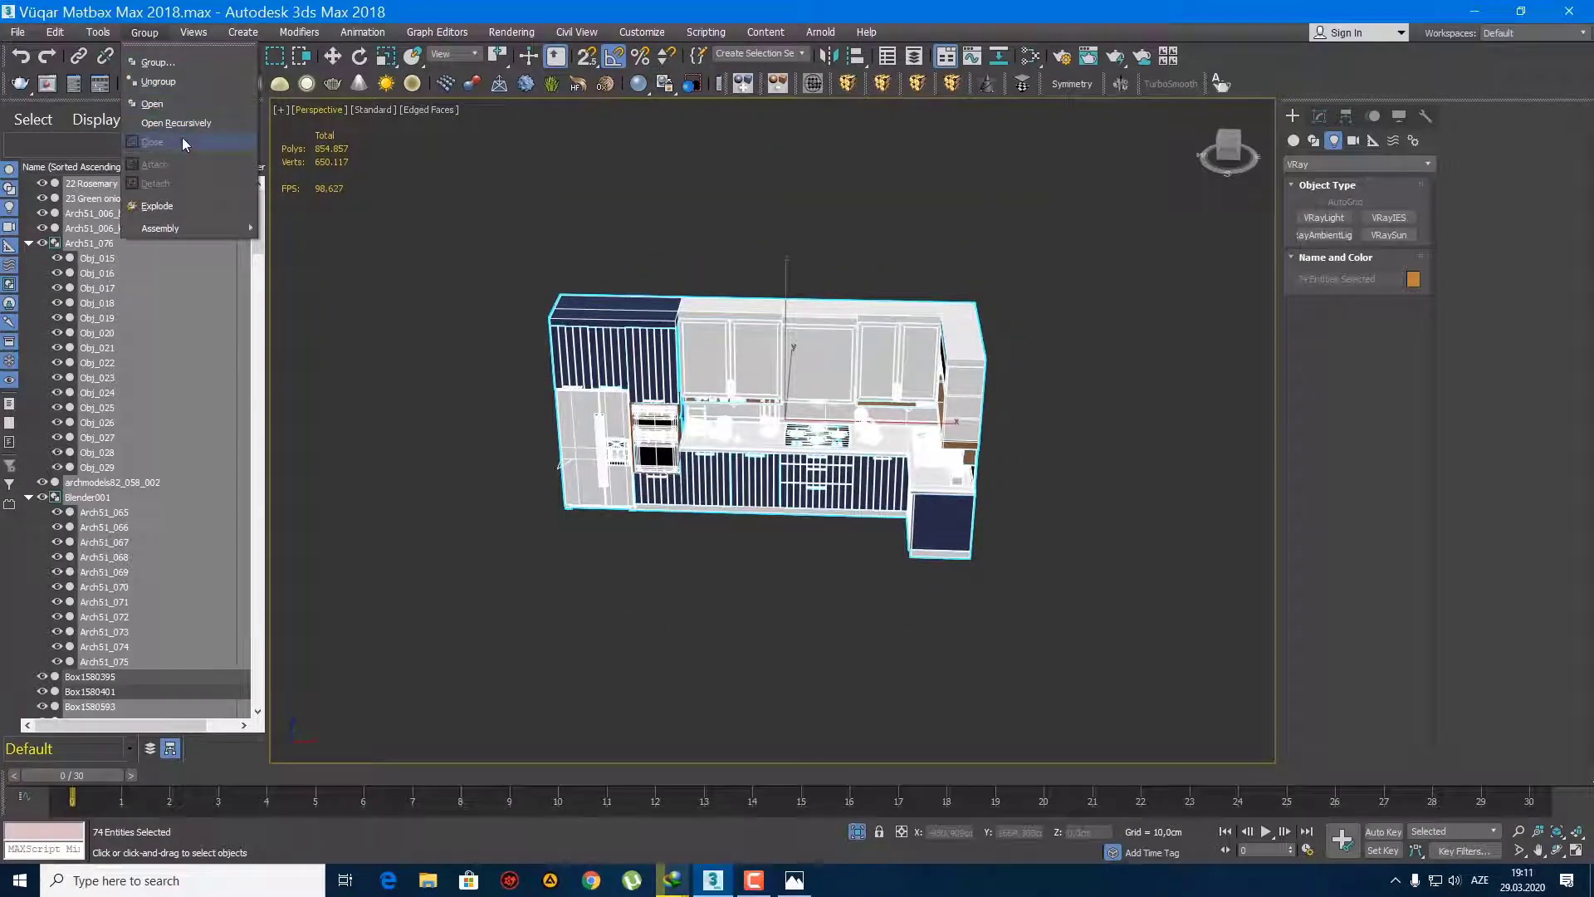
pyautogui.click(558, 237)
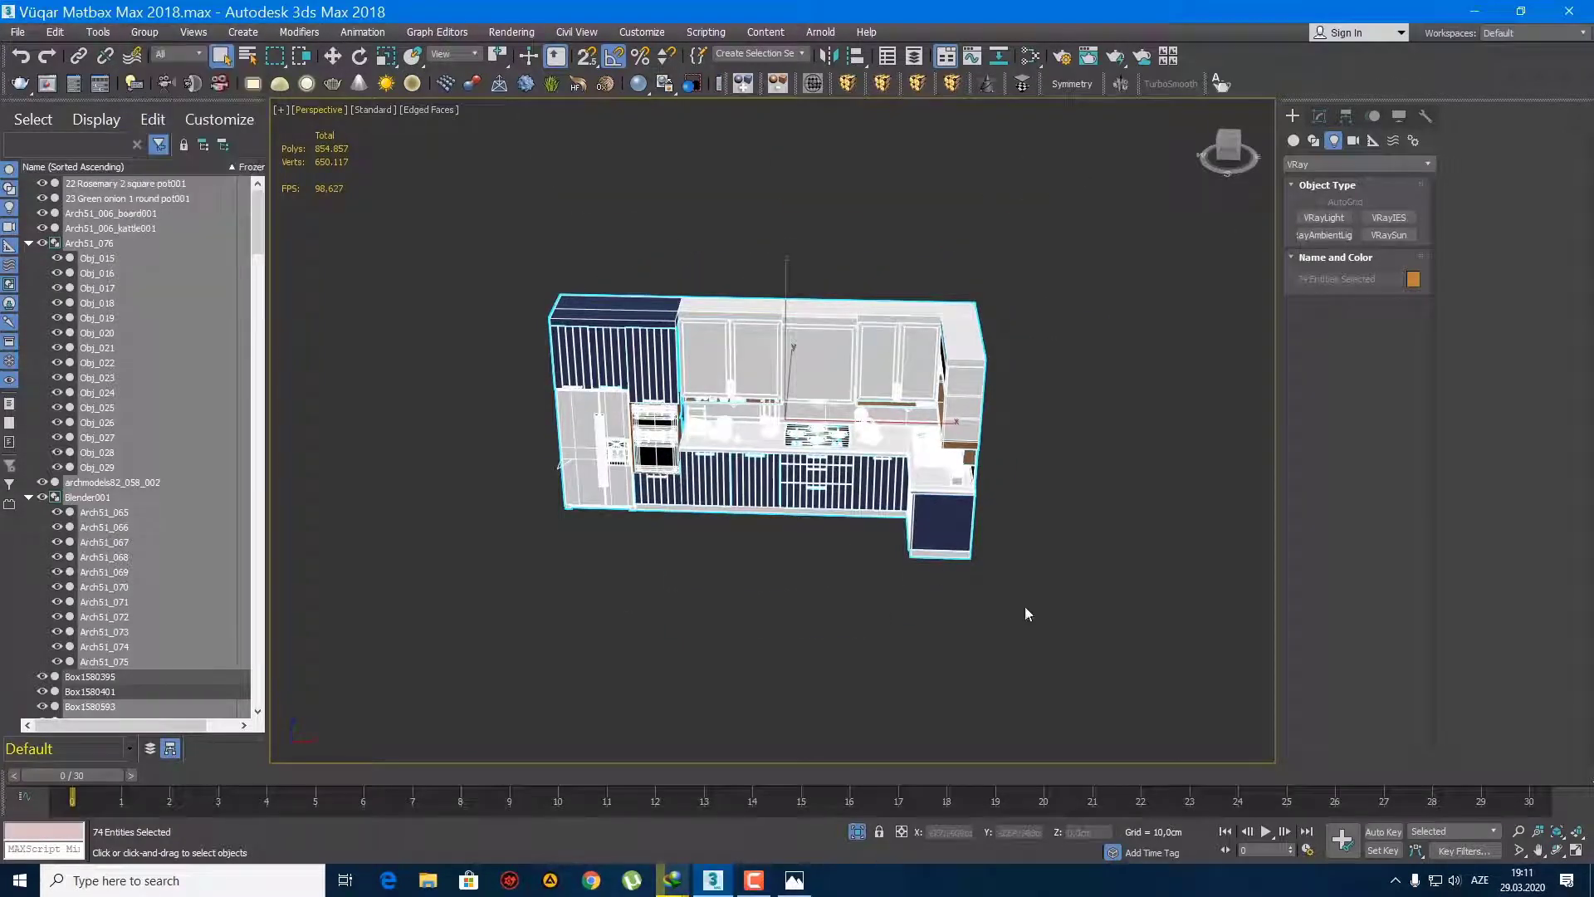
# Step: Select all kitchen cabinets, appliances and accessories and group them under the name Matbax
pyautogui.moveTo(1104, 629); pyautogui.dragTo(1063, 653)
pyautogui.moveTo(501, 256); pyautogui.dragTo(501, 255)
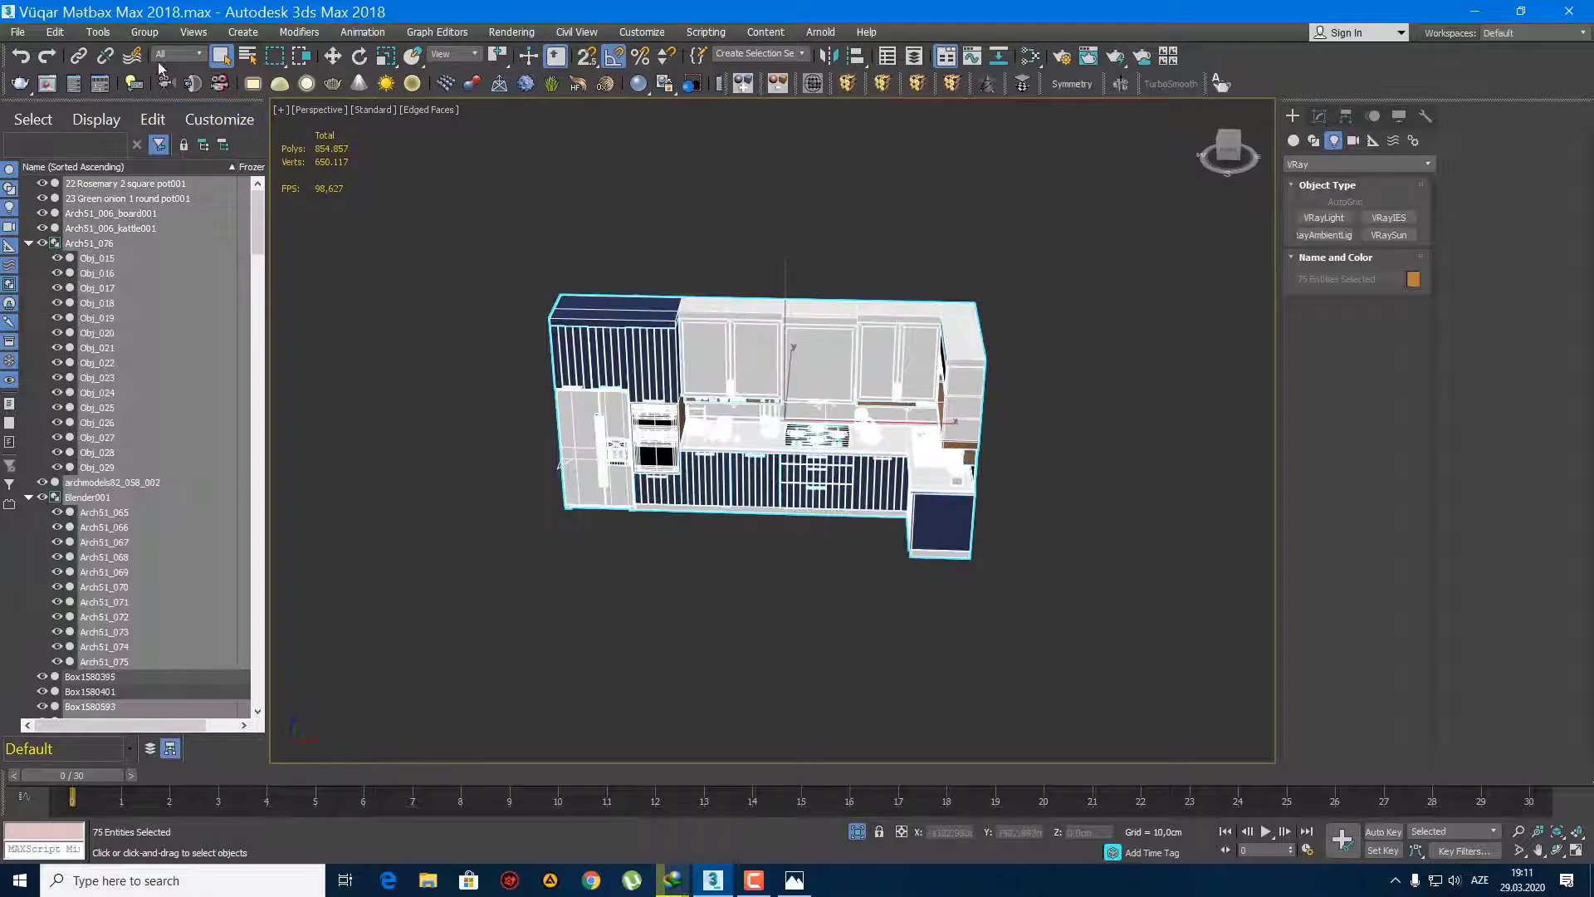
pyautogui.click(145, 31)
pyautogui.click(203, 62)
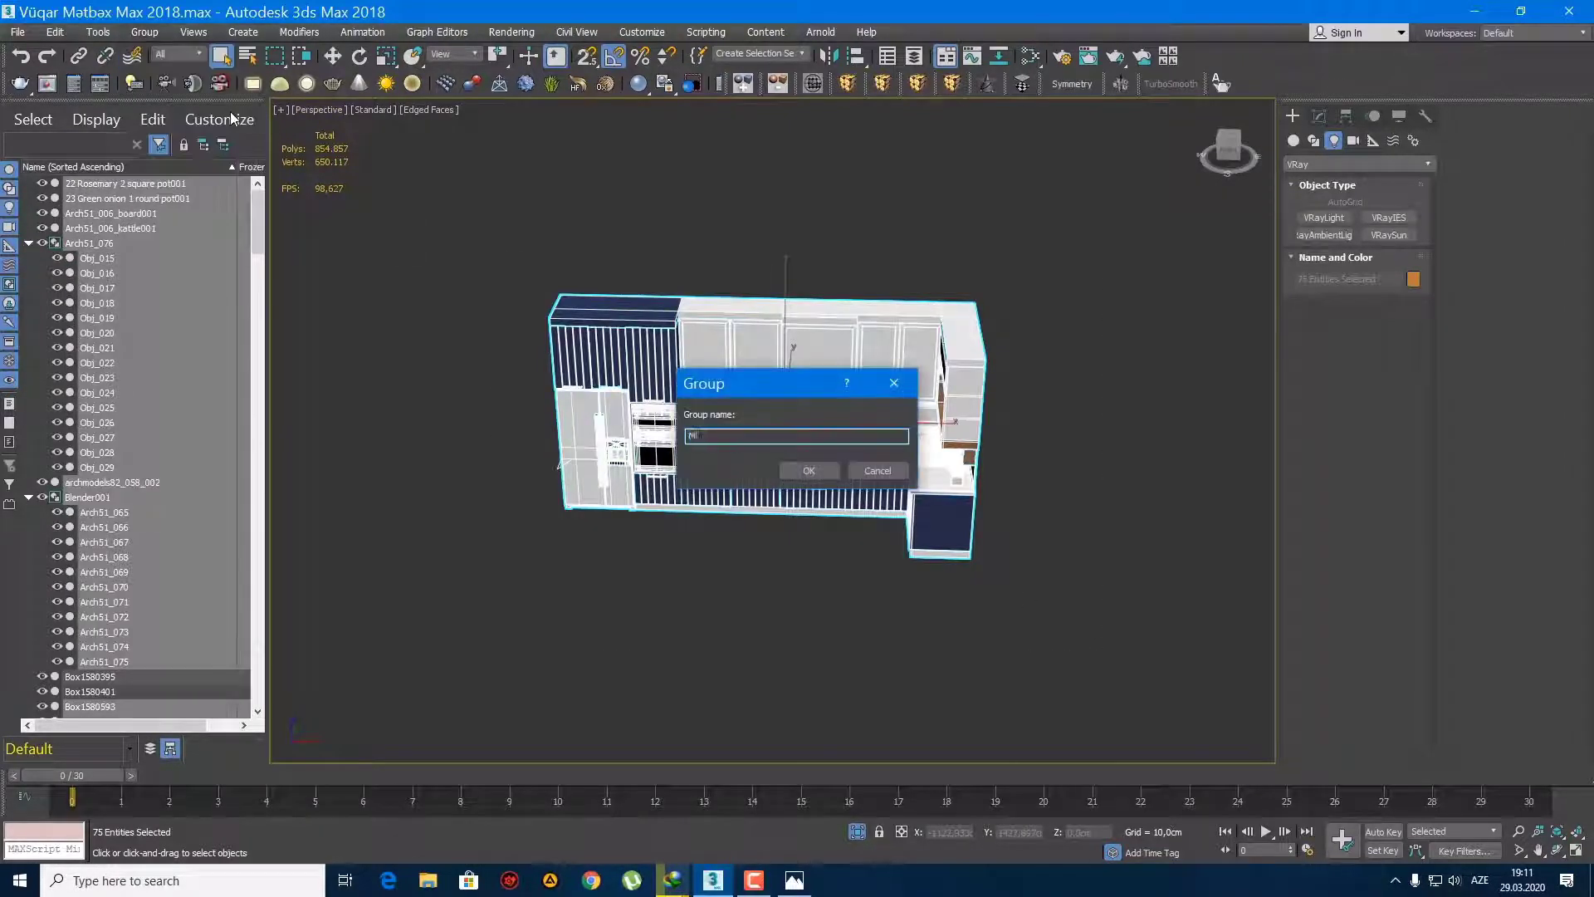
pyautogui.press('Return')
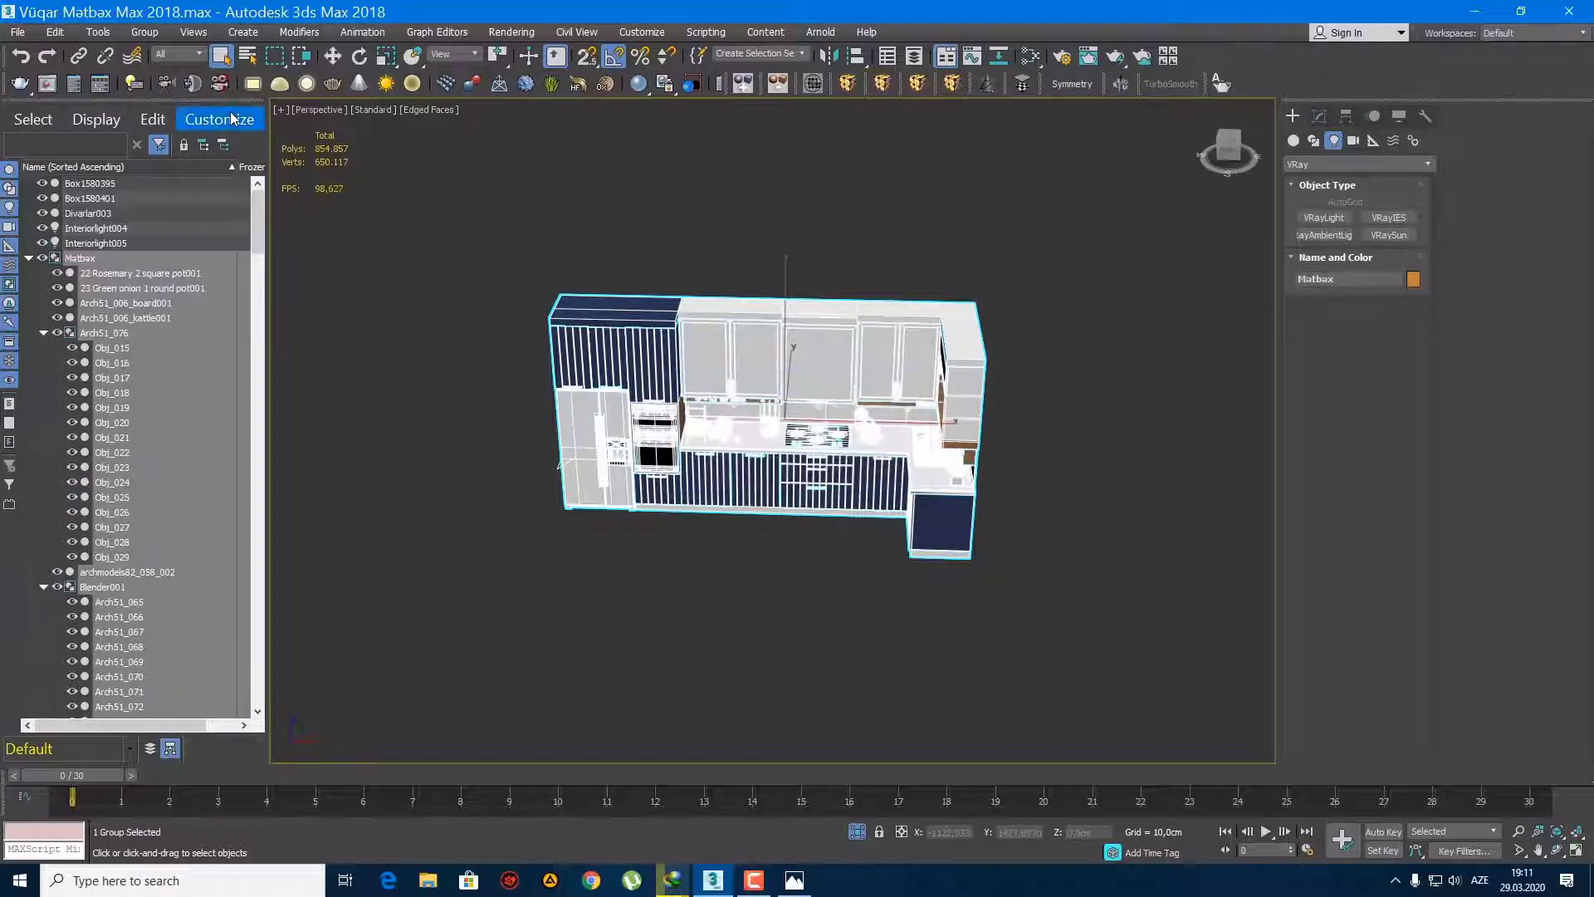
# Step: Turn off edged faces and inspect the grouped kitchen from the front
pyautogui.moveTo(789, 440)
pyautogui.keyDown('alt'); pyautogui.mouseDown(button='middle')
pyautogui.moveTo(882, 384)
pyautogui.moveTo(939, 374)
pyautogui.mouseUp(button='middle'); pyautogui.keyUp('alt')
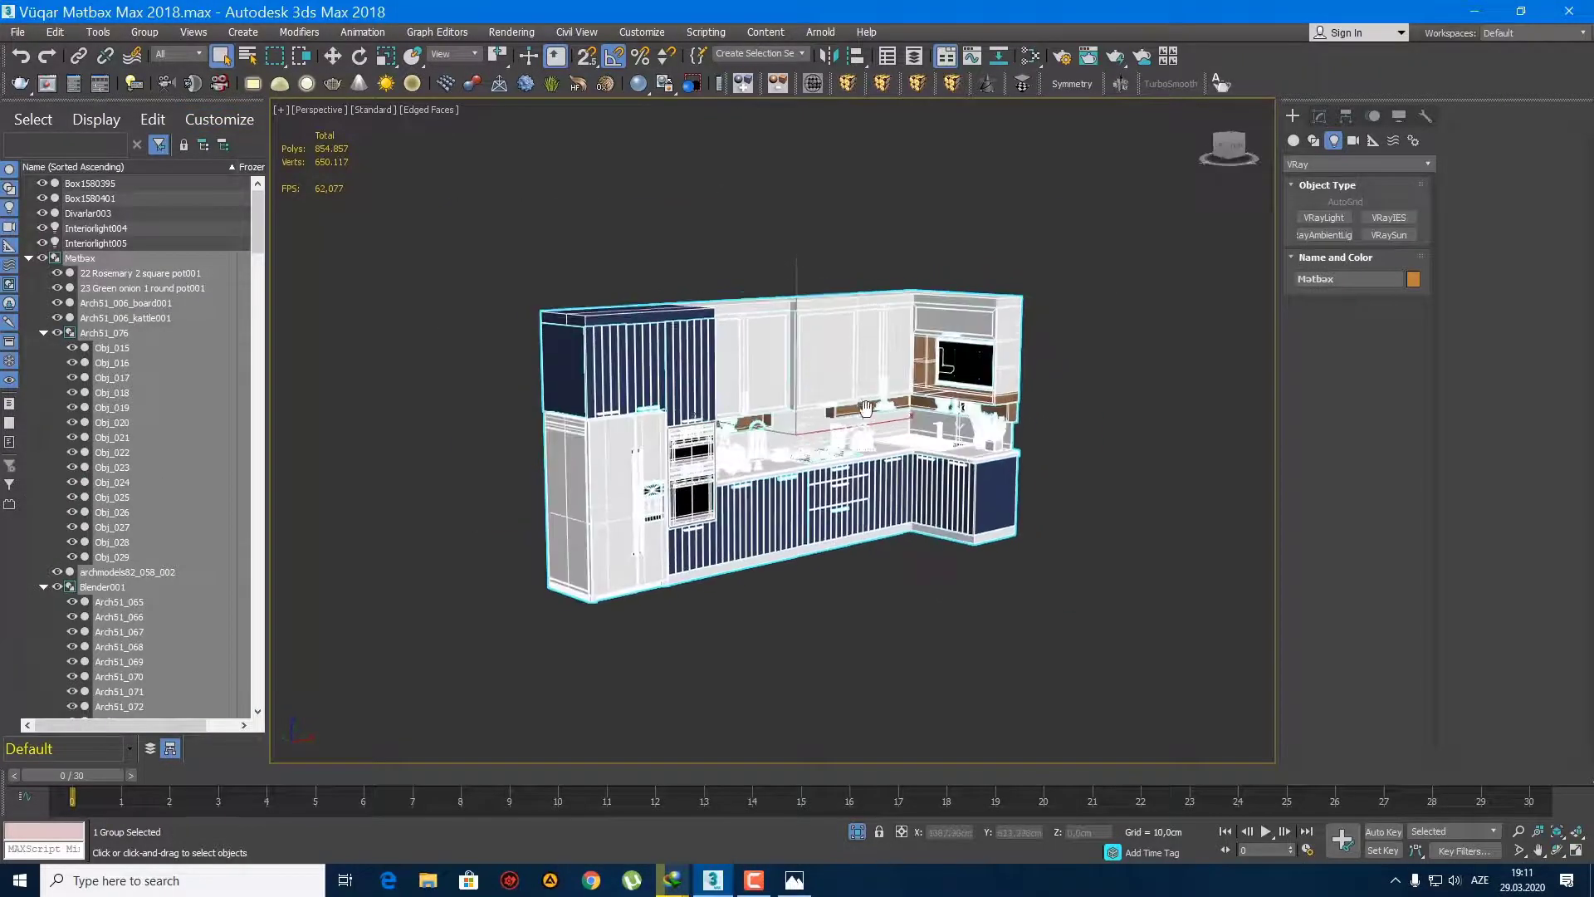
pyautogui.scroll(3, 900, 453)
pyautogui.press('F4')
pyautogui.moveTo(900, 452)
pyautogui.keyDown('alt'); pyautogui.mouseDown(button='middle')
pyautogui.moveTo(765, 452)
pyautogui.moveTo(862, 446)
pyautogui.mouseUp(button='middle'); pyautogui.keyUp('alt')
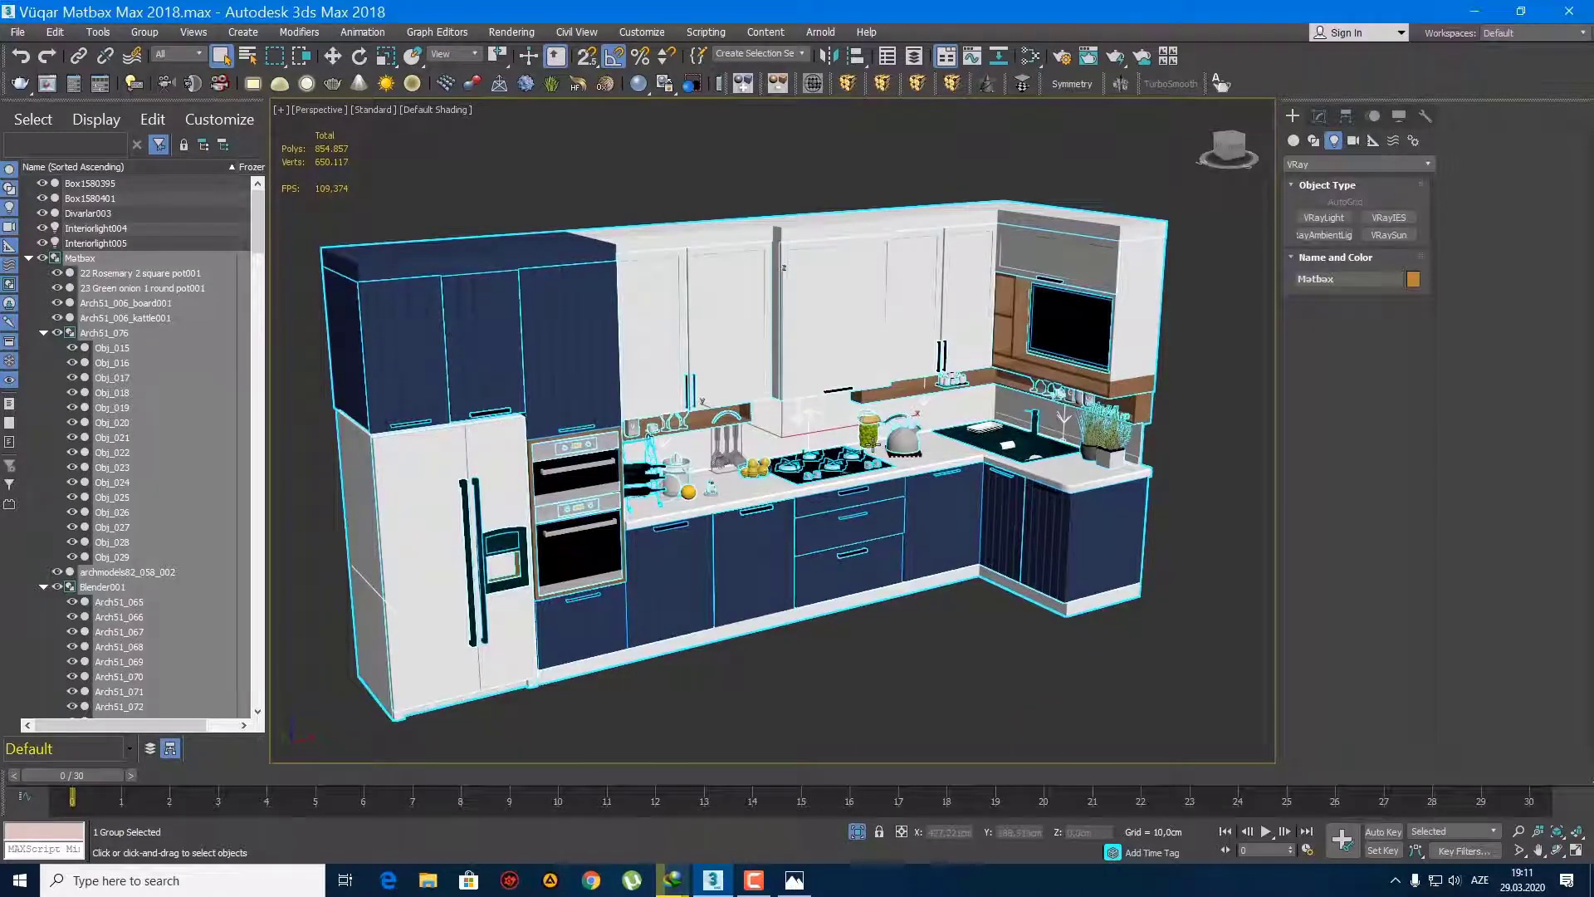
# Step: Move the kitchen group along X into the room and fit it into the back corner, using the wireframe top view
pyautogui.scroll(-7, 908, 452)
pyautogui.press('t')
pyautogui.press('z')
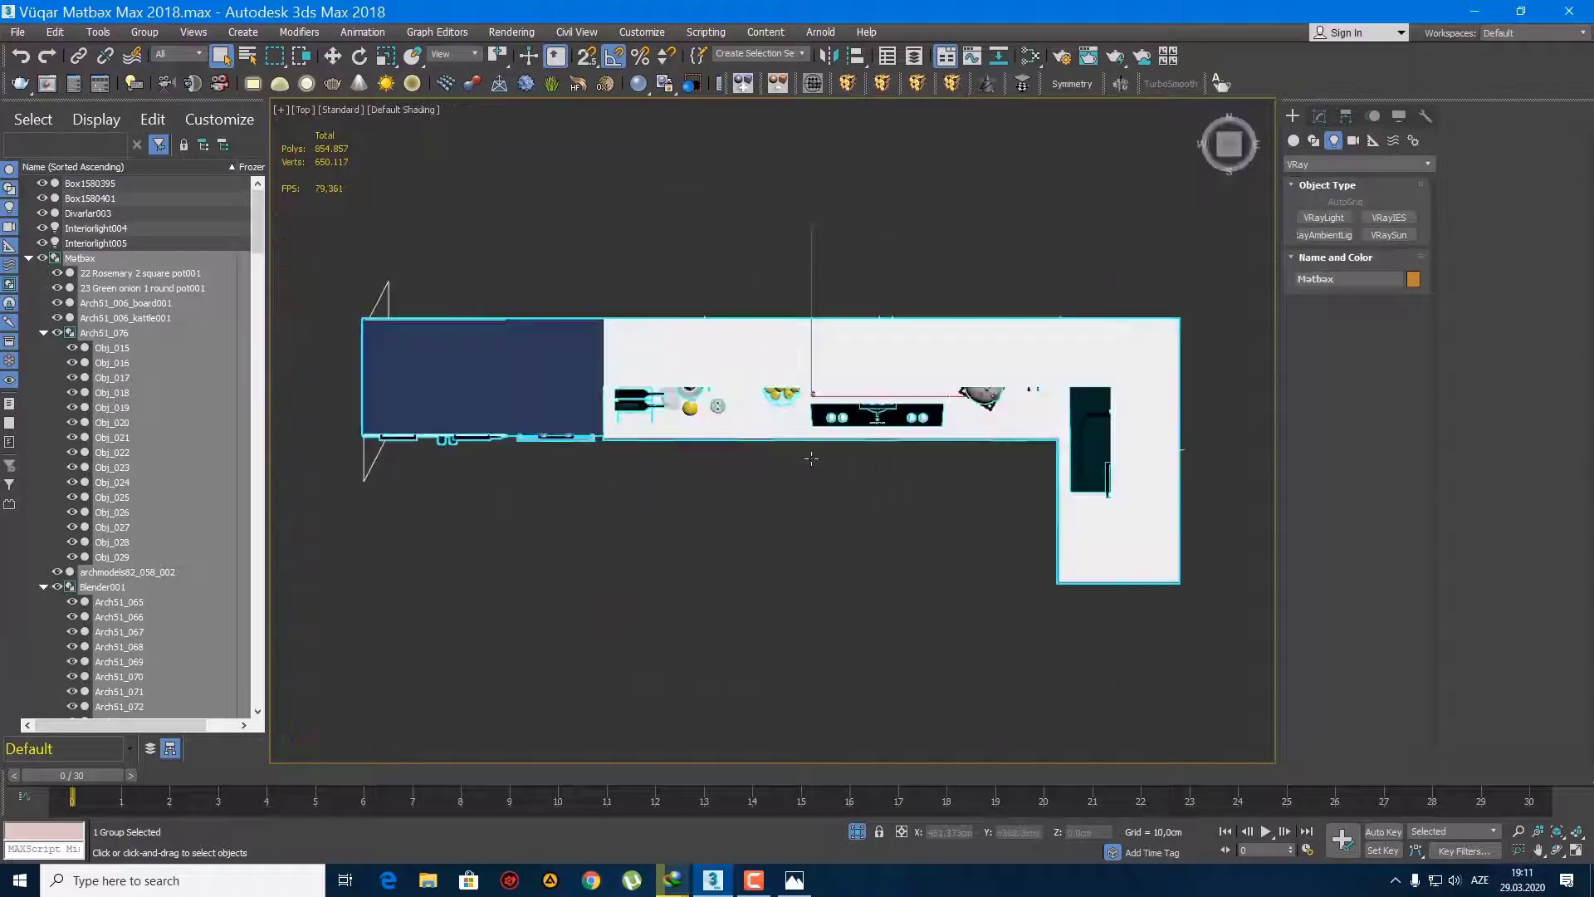
pyautogui.press('F3')
pyautogui.scroll(-2, 810, 459)
pyautogui.moveTo(767, 456); pyautogui.dragTo(583, 450, button='middle')
pyautogui.scroll(-8, 583, 450)
pyautogui.press('w')
pyautogui.scroll(3, 679, 495)
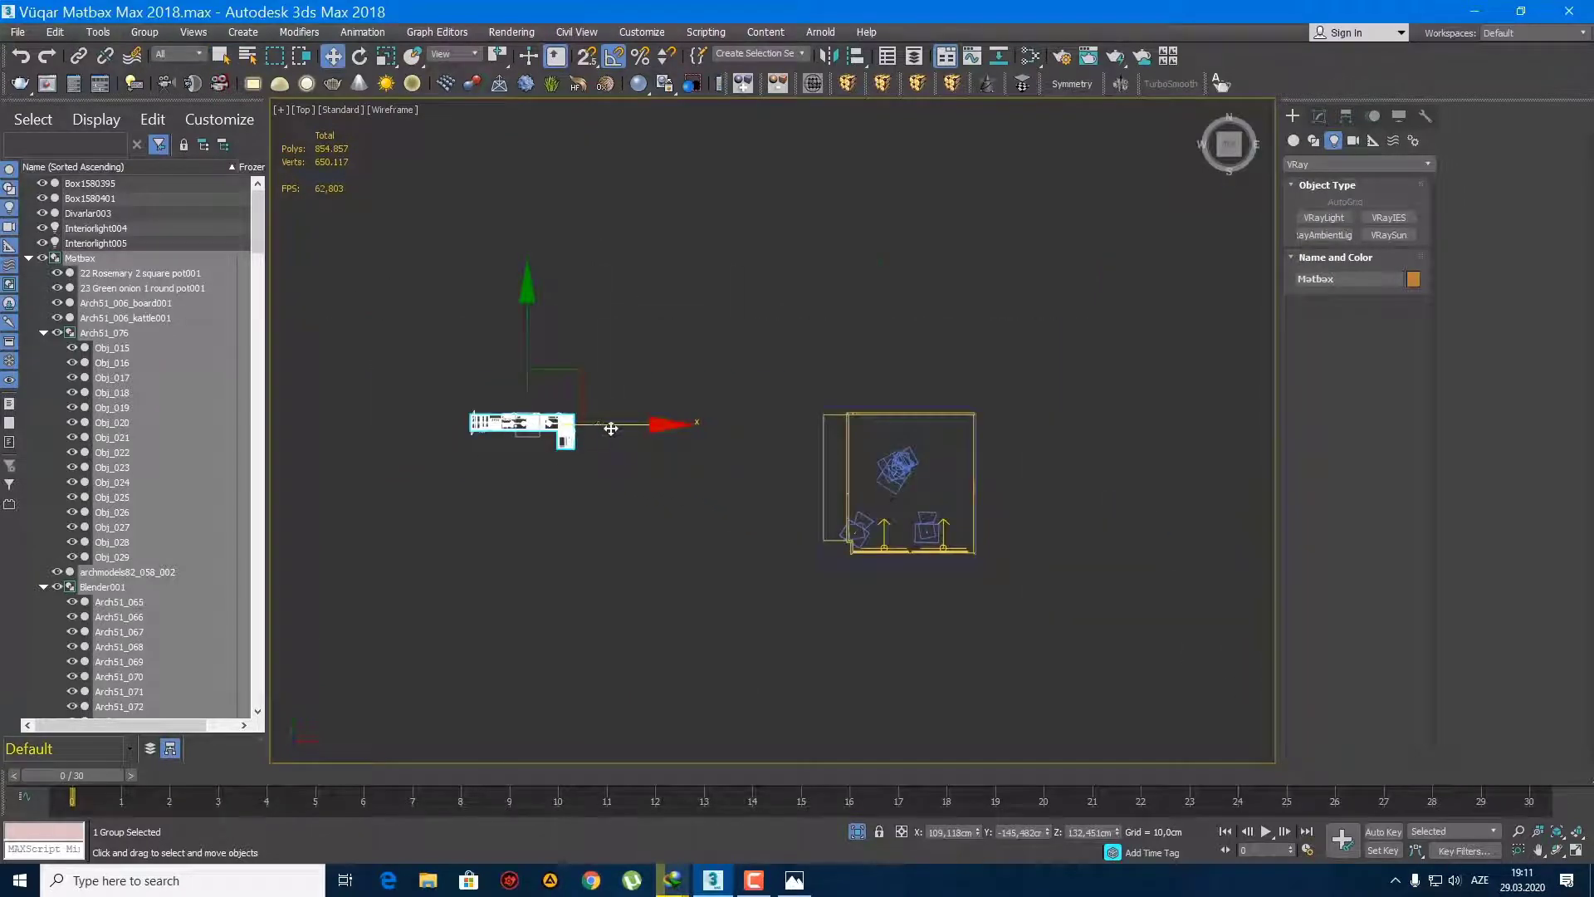
pyautogui.moveTo(610, 428); pyautogui.dragTo(999, 438)
pyautogui.scroll(10, 1000, 438)
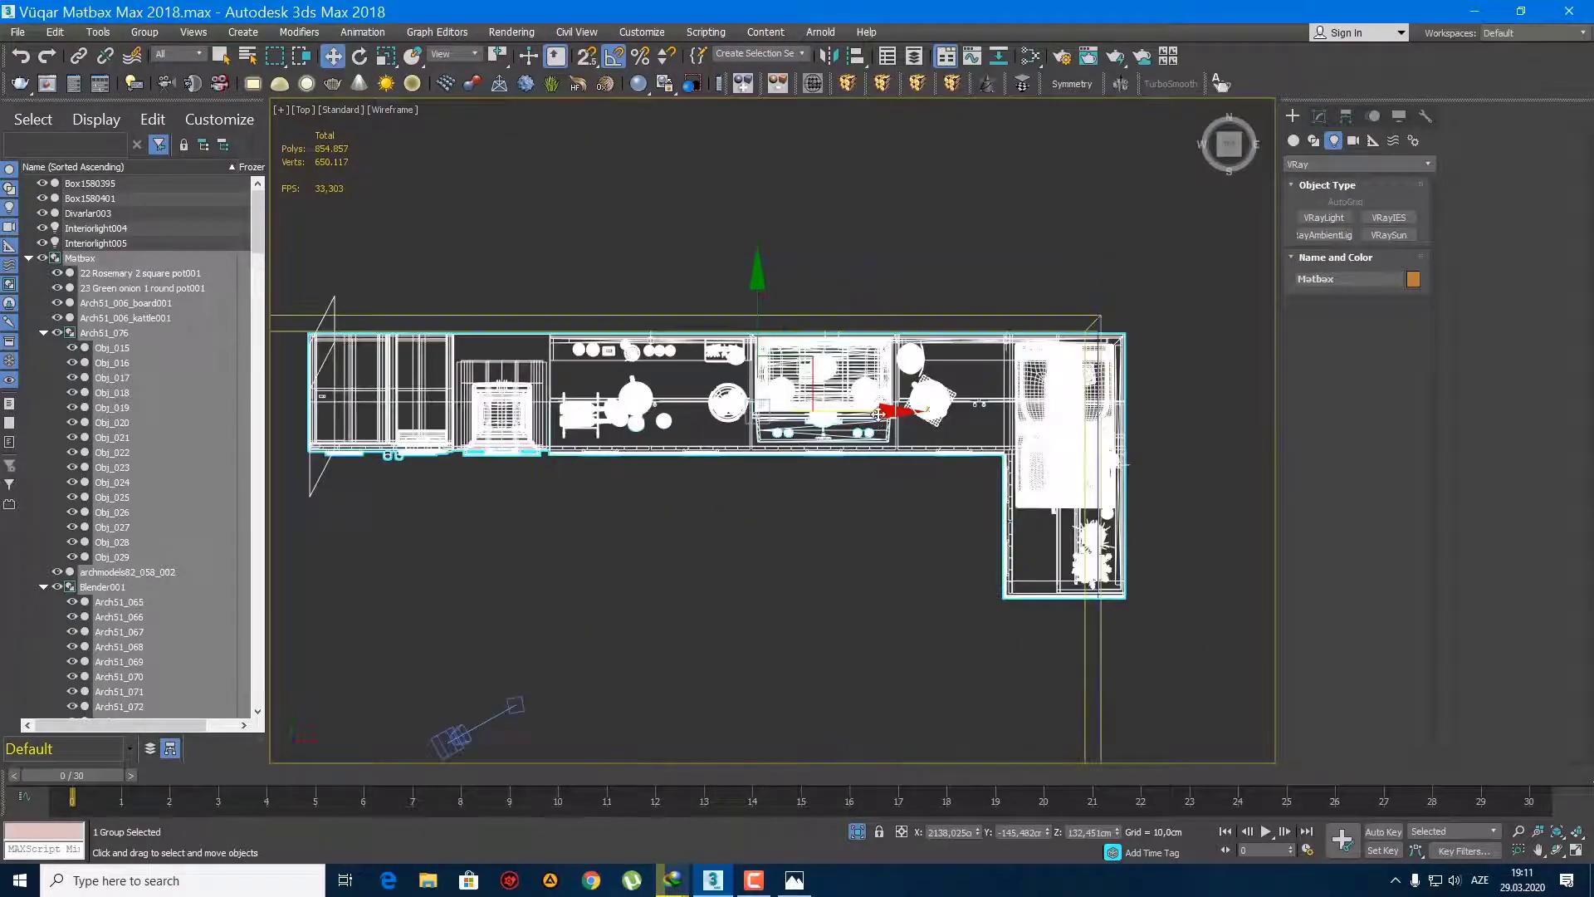
pyautogui.moveTo(879, 414); pyautogui.dragTo(822, 426)
pyautogui.press('p')
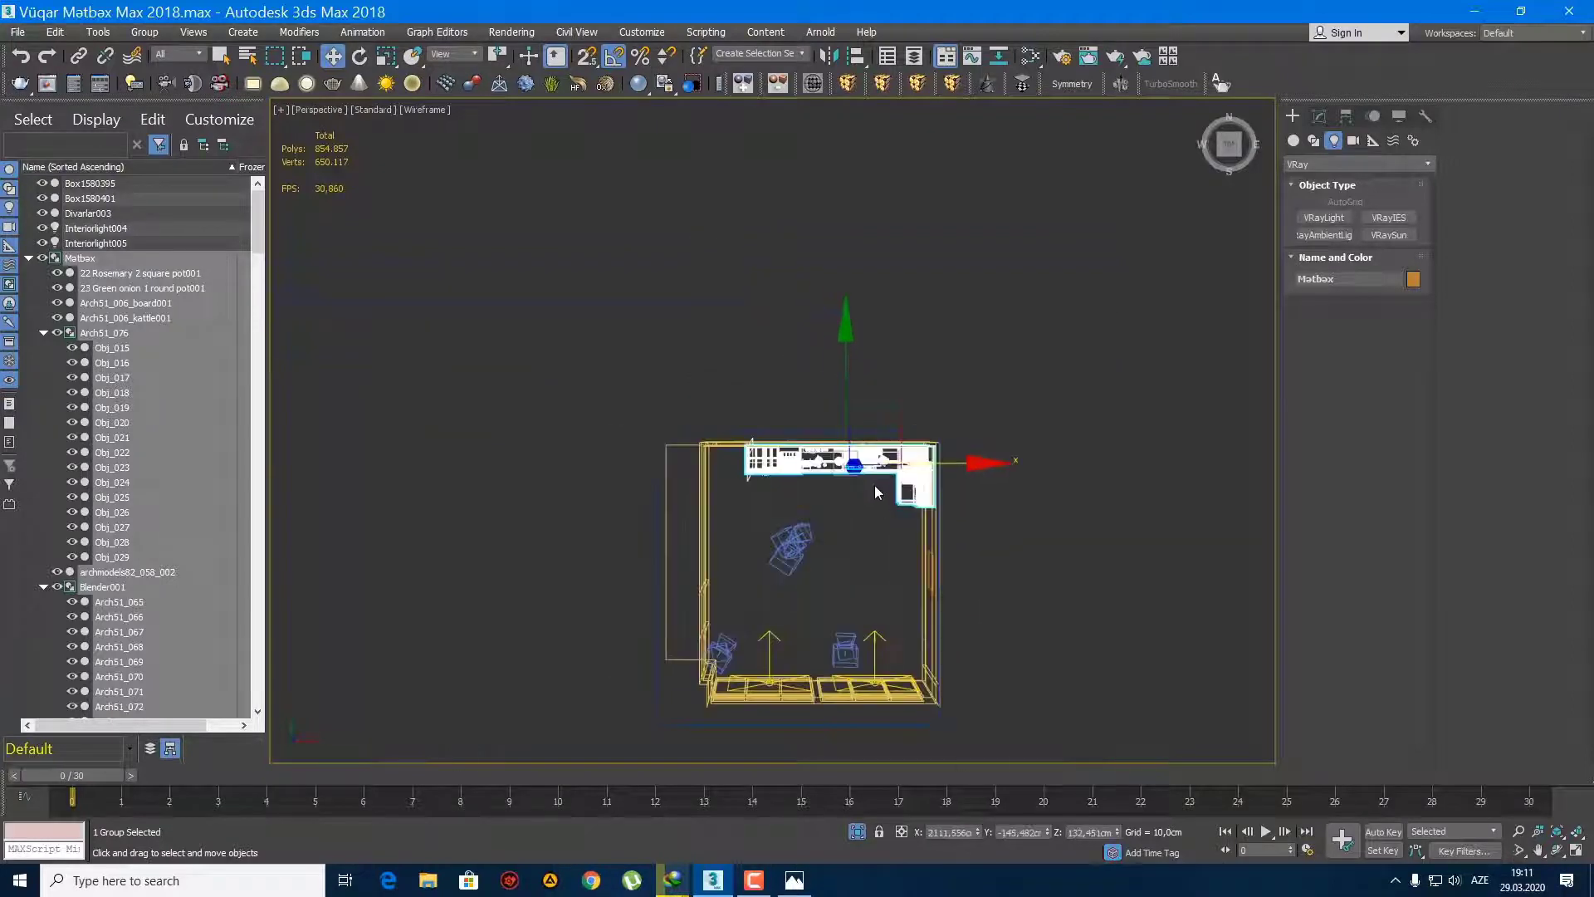
# Step: Shade the perspective view and hide the ceiling covering the room
pyautogui.press('F3')
pyautogui.moveTo(874, 485)
pyautogui.keyDown('alt'); pyautogui.mouseDown(button='middle')
pyautogui.moveTo(932, 538)
pyautogui.moveTo(1013, 470)
pyautogui.moveTo(802, 496)
pyautogui.mouseUp(button='middle'); pyautogui.keyUp('alt')
pyautogui.press('q')
pyautogui.click(986, 476)
pyautogui.rightClick(987, 477)
pyautogui.click(1029, 418)
# Step: Select the kitchen group and examine its fit against the room walls in the top and perspective views
pyautogui.scroll(5, 1029, 423)
pyautogui.click(870, 488)
pyautogui.scroll(4, 870, 488)
pyautogui.scroll(-4, 847, 475)
pyautogui.press('t')
pyautogui.press('F3')
pyautogui.scroll(-4, 809, 500)
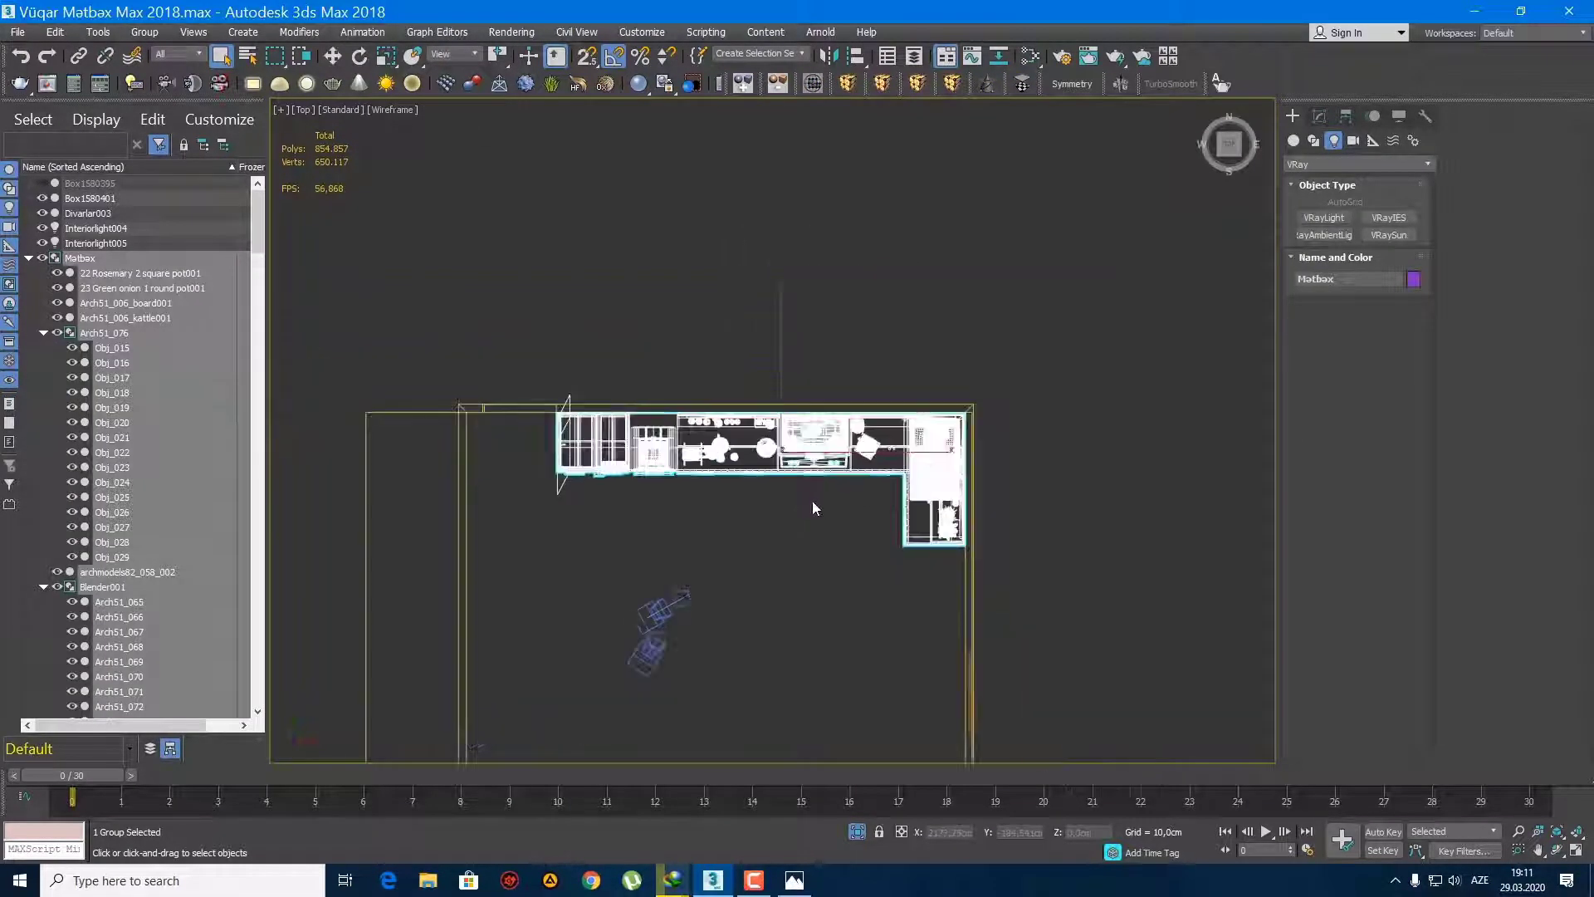
pyautogui.scroll(8, 841, 500)
pyautogui.press('p')
pyautogui.press('F3')
pyautogui.keyDown('alt'); pyautogui.moveTo(840, 547); pyautogui.dragTo(874, 421, button='middle'); pyautogui.keyUp('alt')
# Step: Unhide all objects and hide the ceiling again
pyautogui.rightClick(874, 421)
pyautogui.click(924, 339)
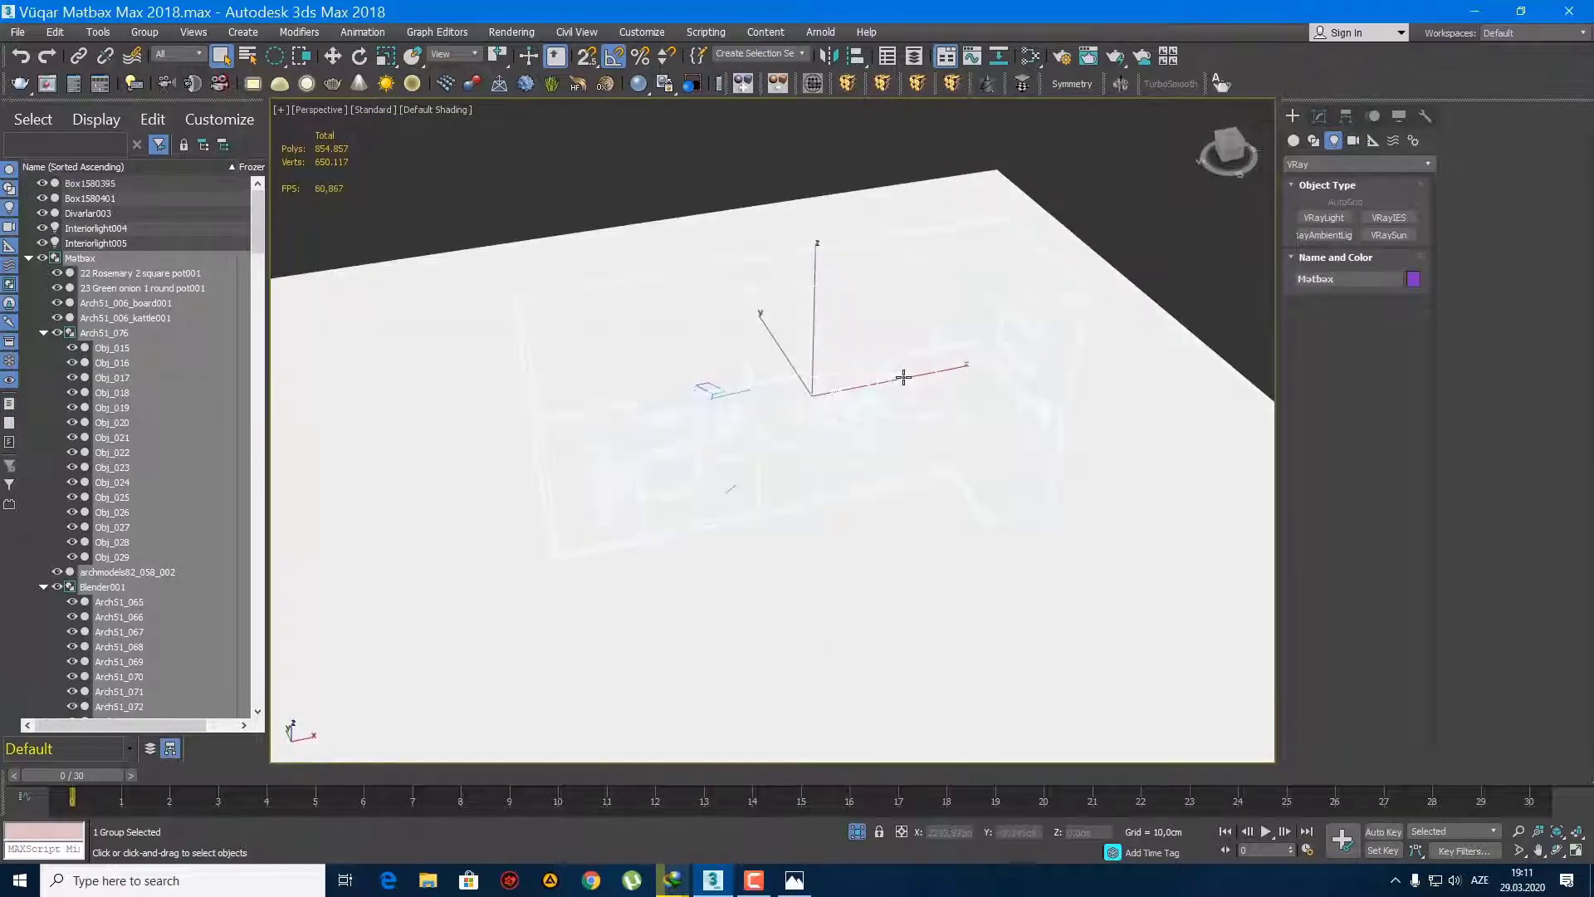
pyautogui.click(899, 370)
pyautogui.rightClick(898, 371)
pyautogui.click(963, 315)
# Step: Look at the kitchen through VRayPhysicalCamera001 with shaded display
pyautogui.moveTo(934, 398)
pyautogui.keyDown('alt'); pyautogui.mouseDown(button='middle')
pyautogui.moveTo(804, 516)
pyautogui.moveTo(705, 540)
pyautogui.moveTo(784, 539)
pyautogui.moveTo(779, 564)
pyautogui.mouseUp(button='middle'); pyautogui.keyUp('alt')
pyautogui.scroll(5, 784, 540)
pyautogui.press('t')
pyautogui.scroll(-5, 785, 540)
pyautogui.press('F3')
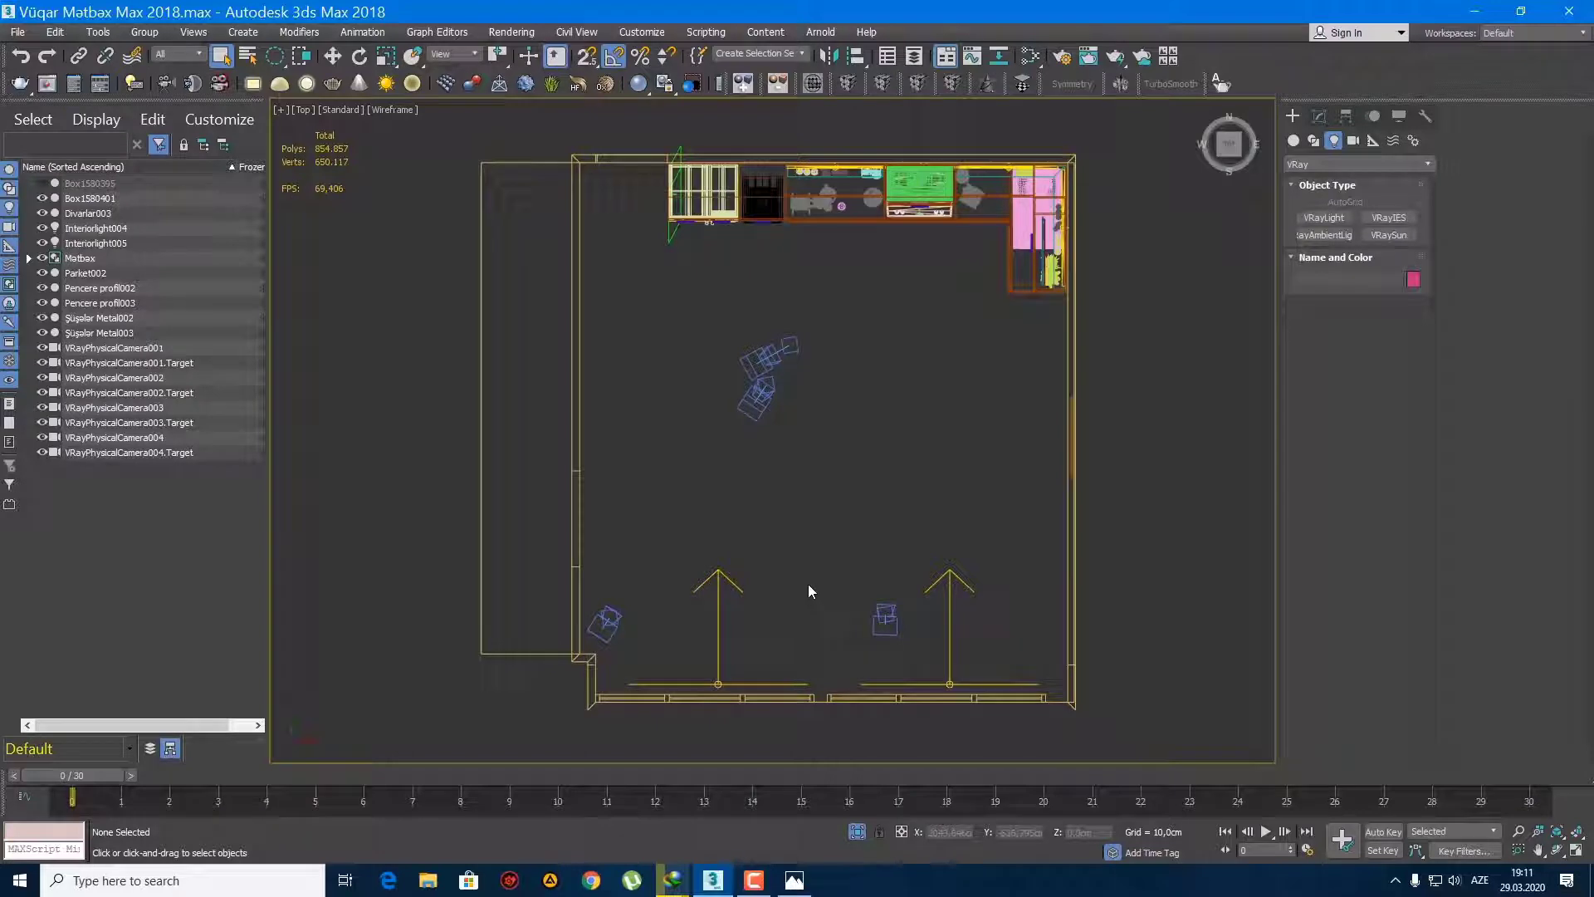
pyautogui.press('c')
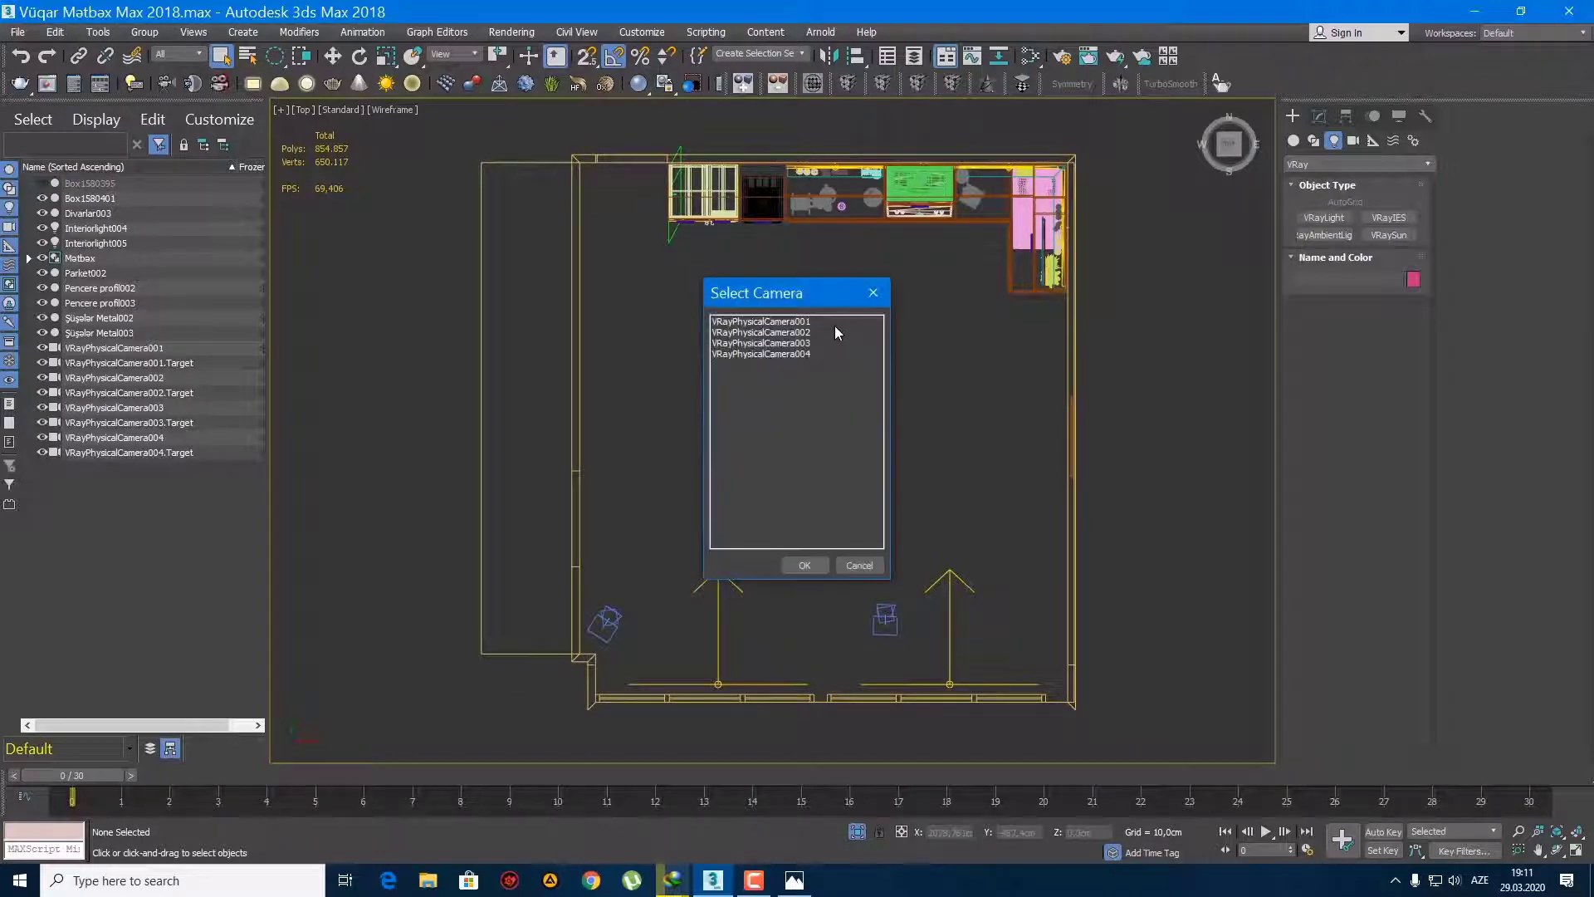
pyautogui.doubleClick(835, 326)
pyautogui.moveTo(811, 400)
pyautogui.mouseDown(button='middle')
pyautogui.moveTo(900, 415)
pyautogui.moveTo(807, 428)
pyautogui.mouseUp(button='middle')
pyautogui.press('F3')
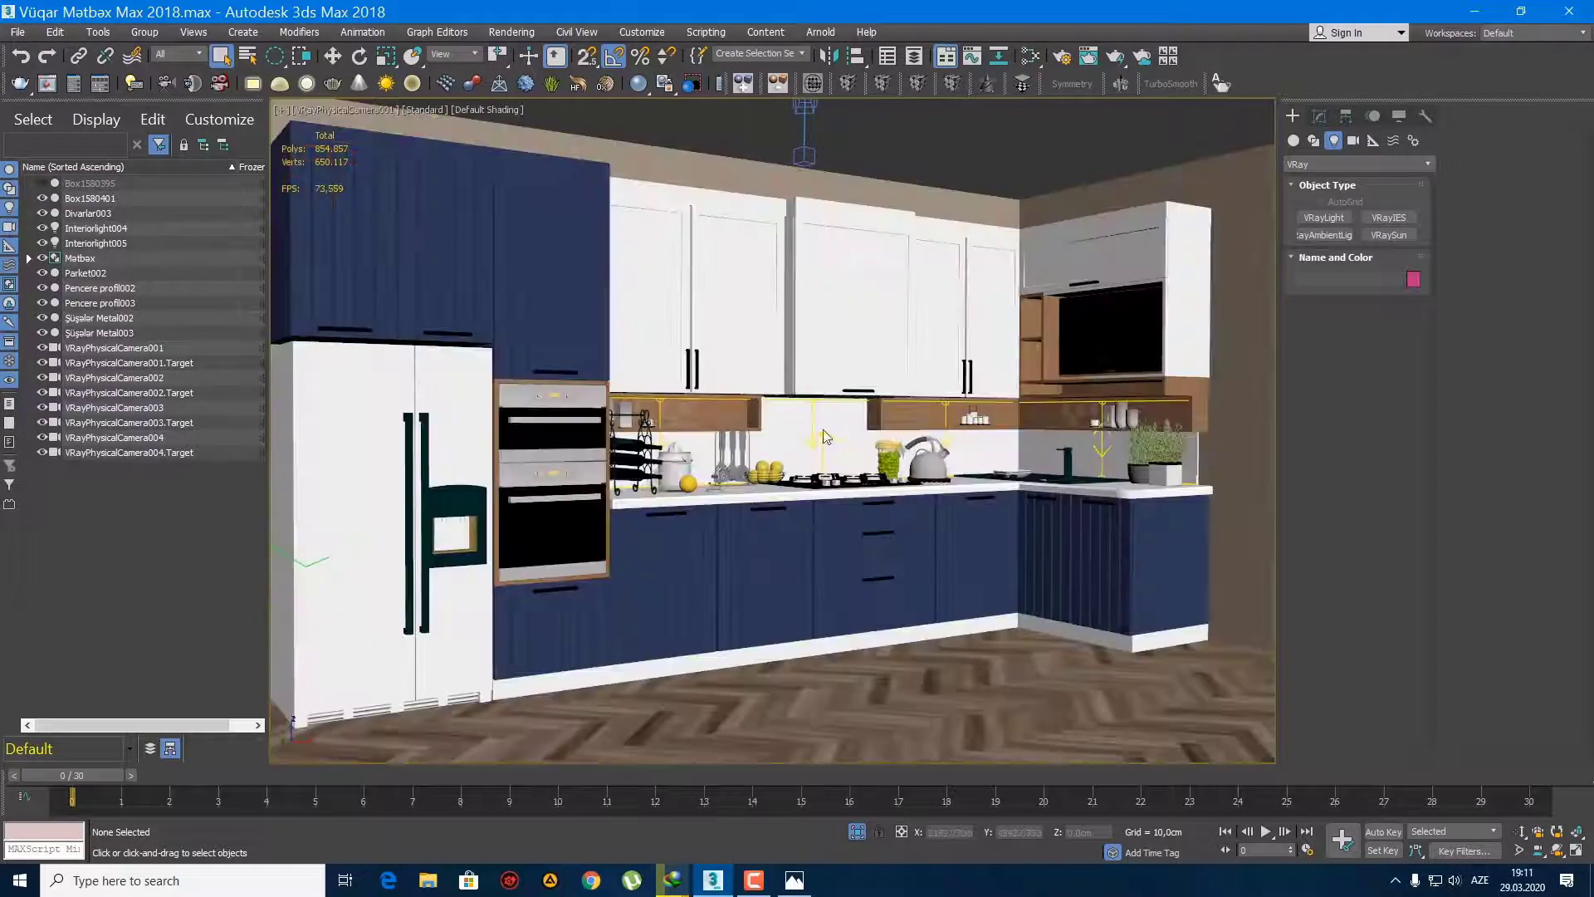
# Step: Turn on safe frames in the camera view and pan the camera to frame the kitchen
pyautogui.moveTo(1001, 475)
pyautogui.mouseDown(button='middle')
pyautogui.moveTo(1061, 502)
pyautogui.moveTo(1041, 484)
pyautogui.moveTo(701, 540)
pyautogui.mouseUp(button='middle')
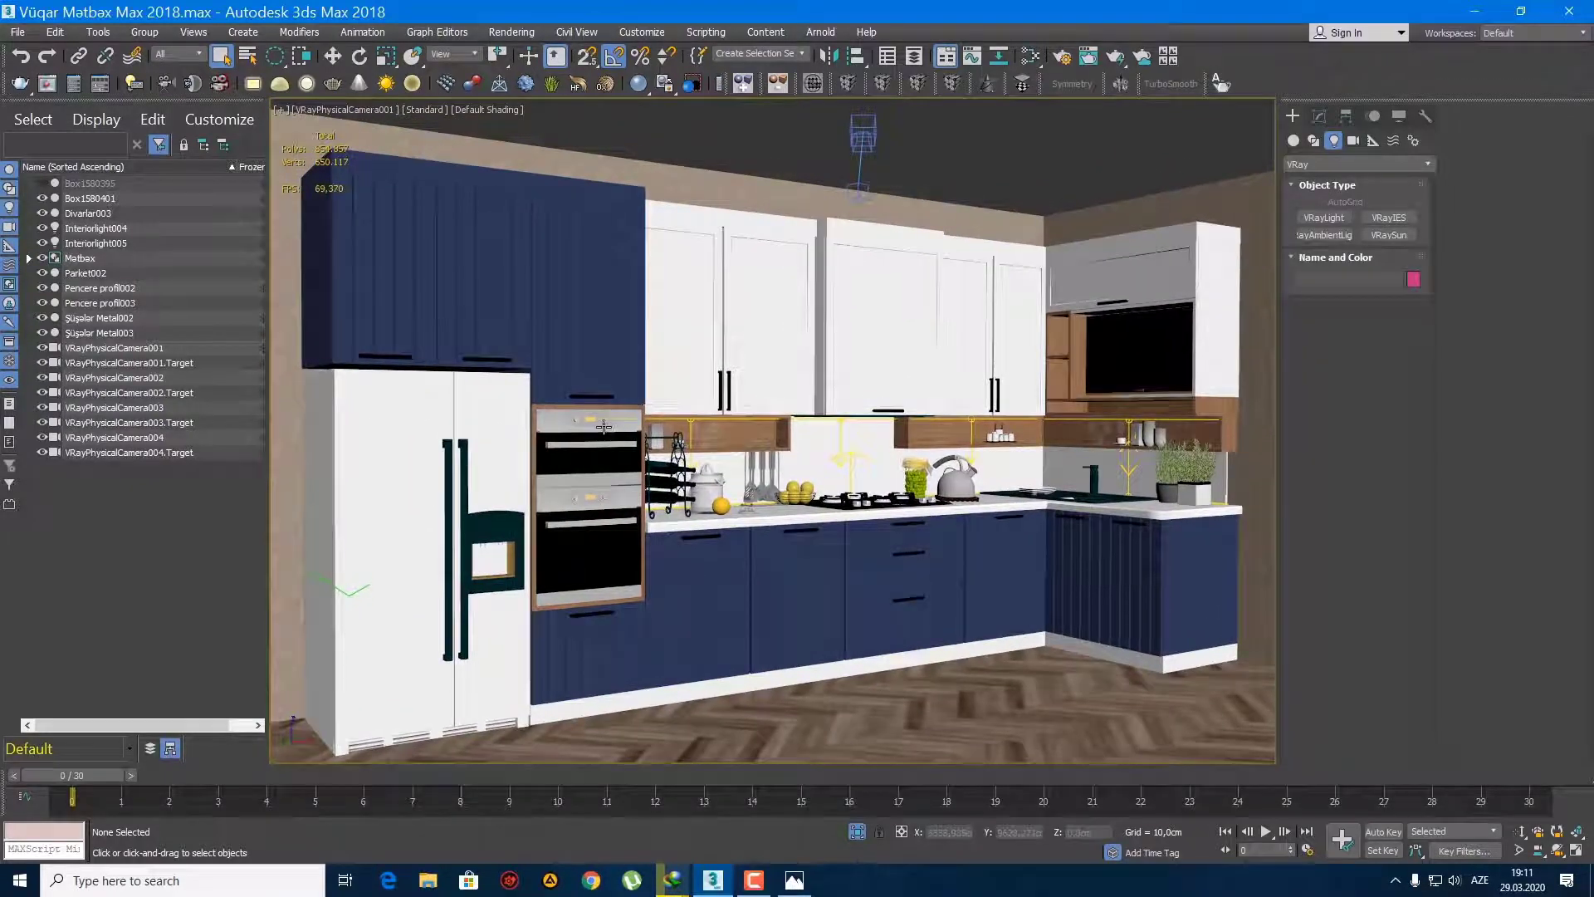
pyautogui.hotkey('shift', 'f')
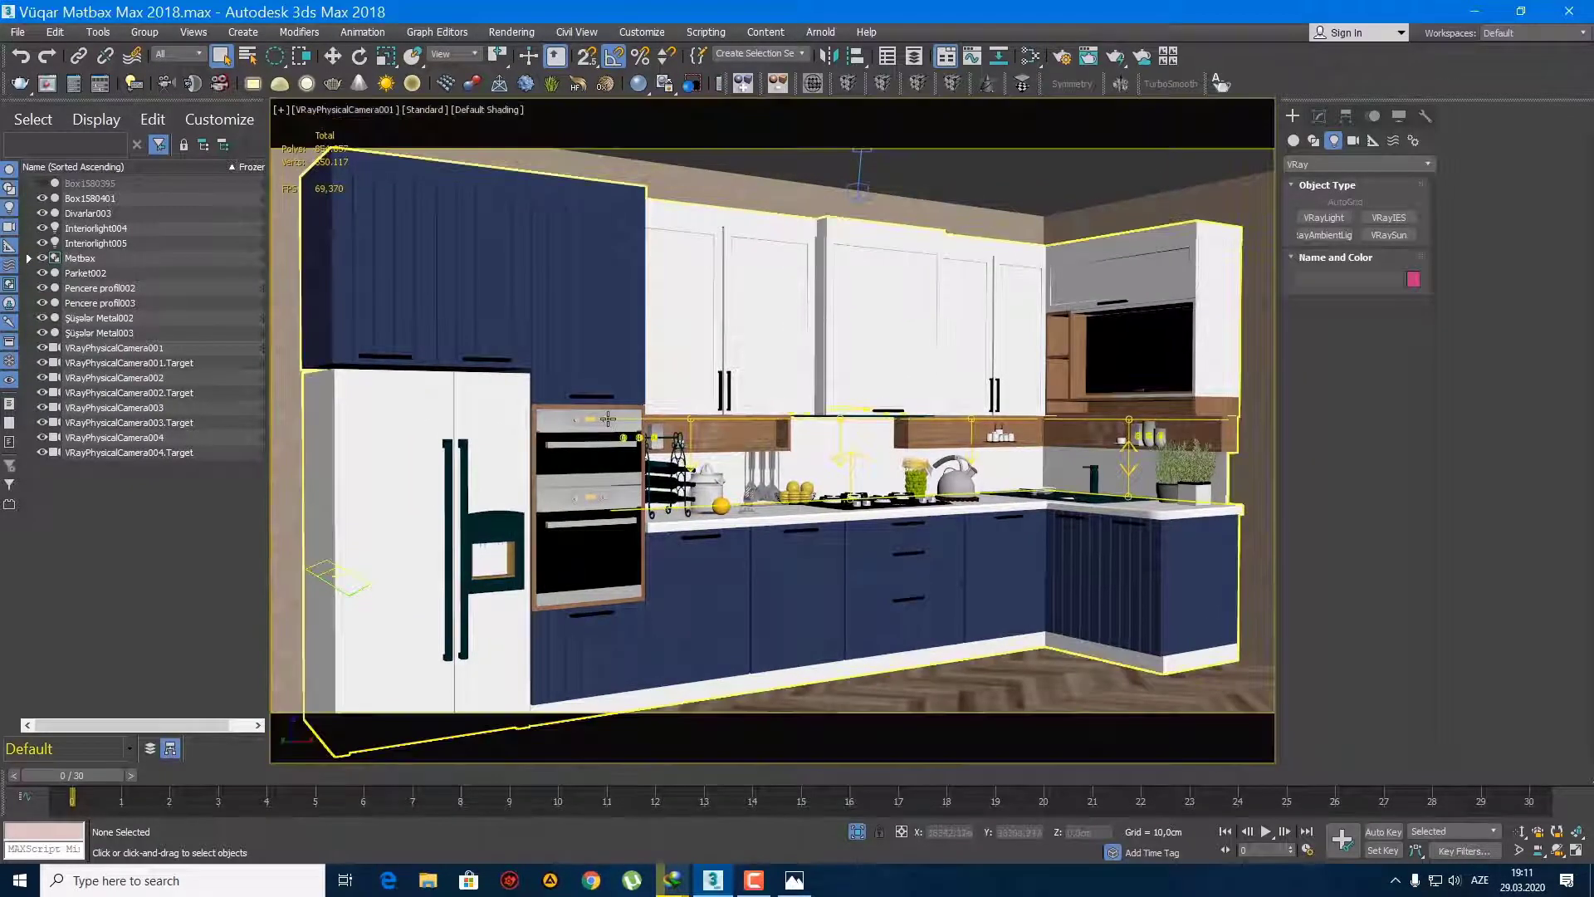
pyautogui.moveTo(670, 451); pyautogui.dragTo(932, 358, button='middle')
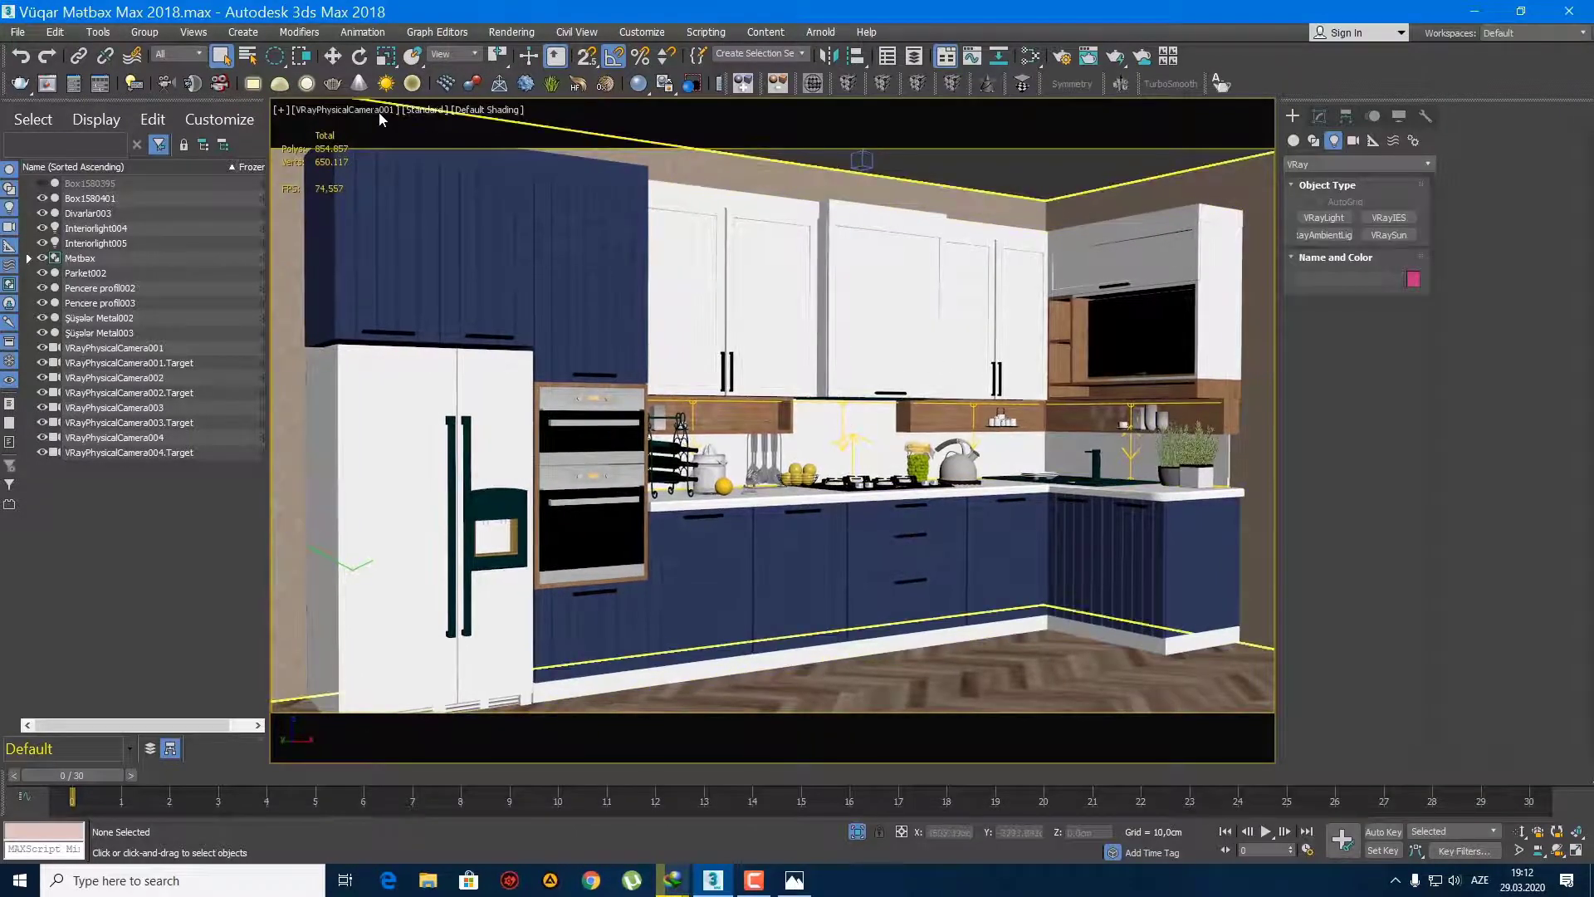
# Step: Select VRayPhysicalCamera001, open its parameters and unhide all scene objects
pyautogui.click(370, 112)
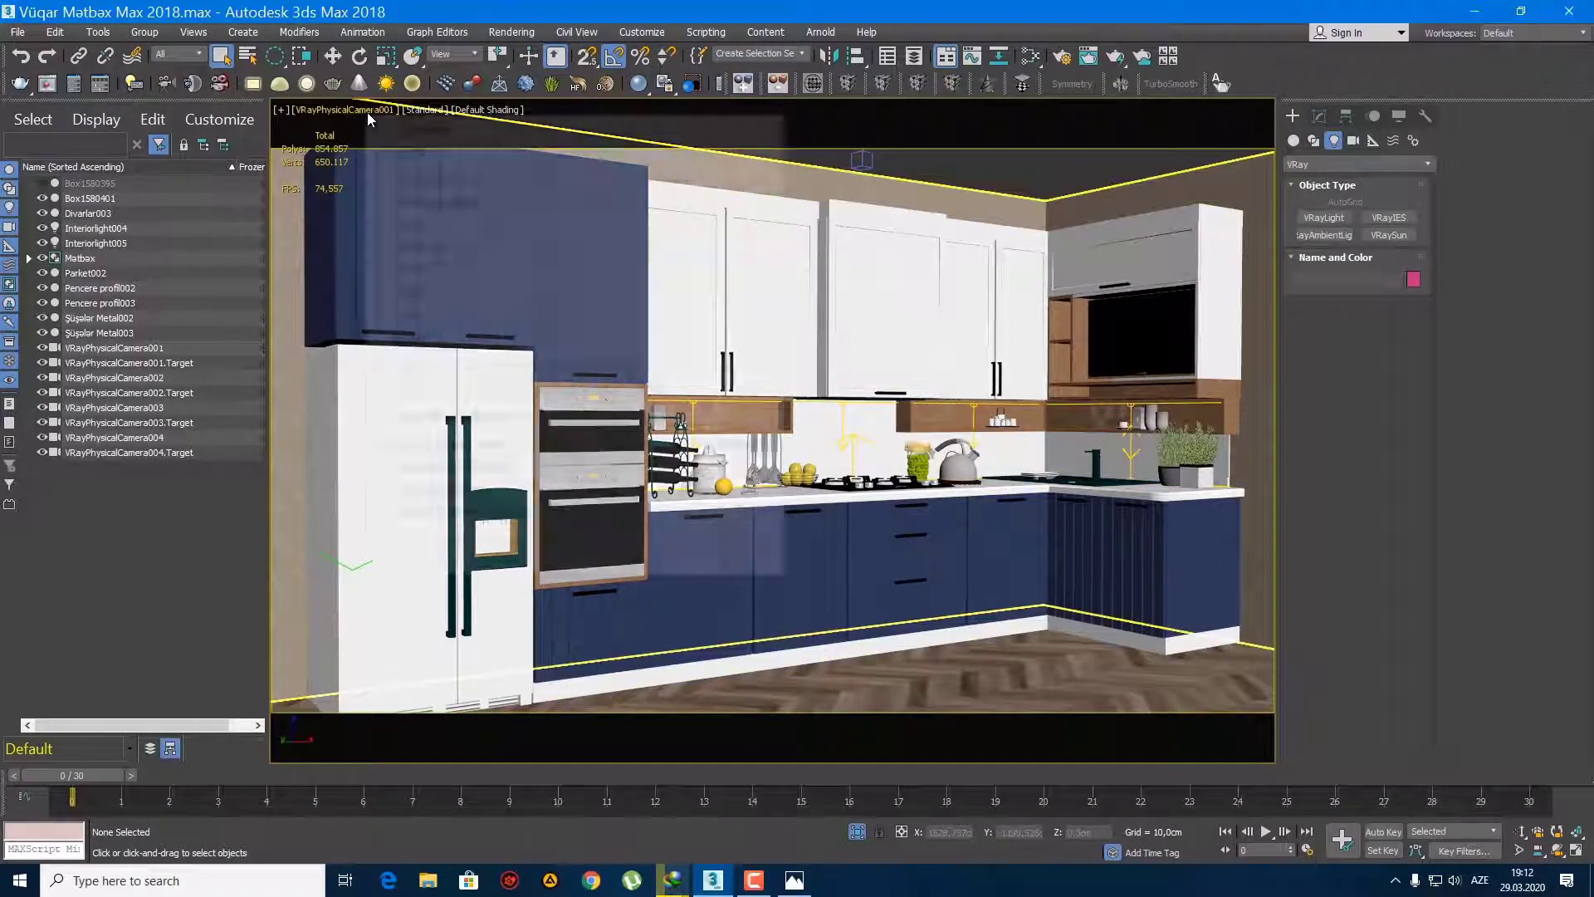
pyautogui.click(465, 488)
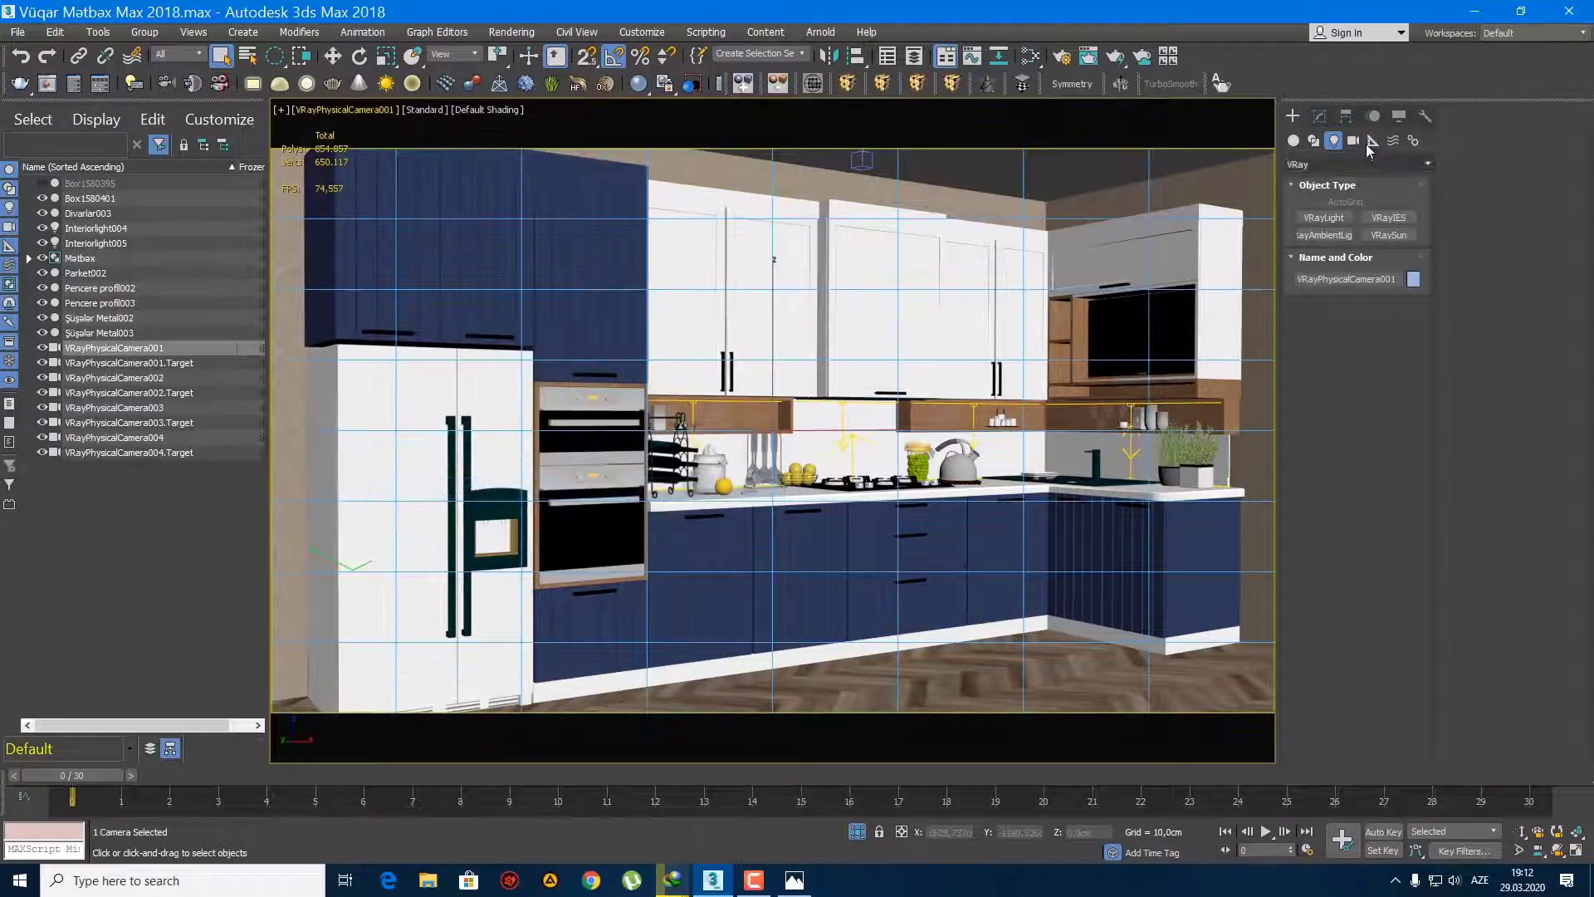
pyautogui.click(1318, 117)
pyautogui.rightClick(1011, 264)
pyautogui.click(1066, 181)
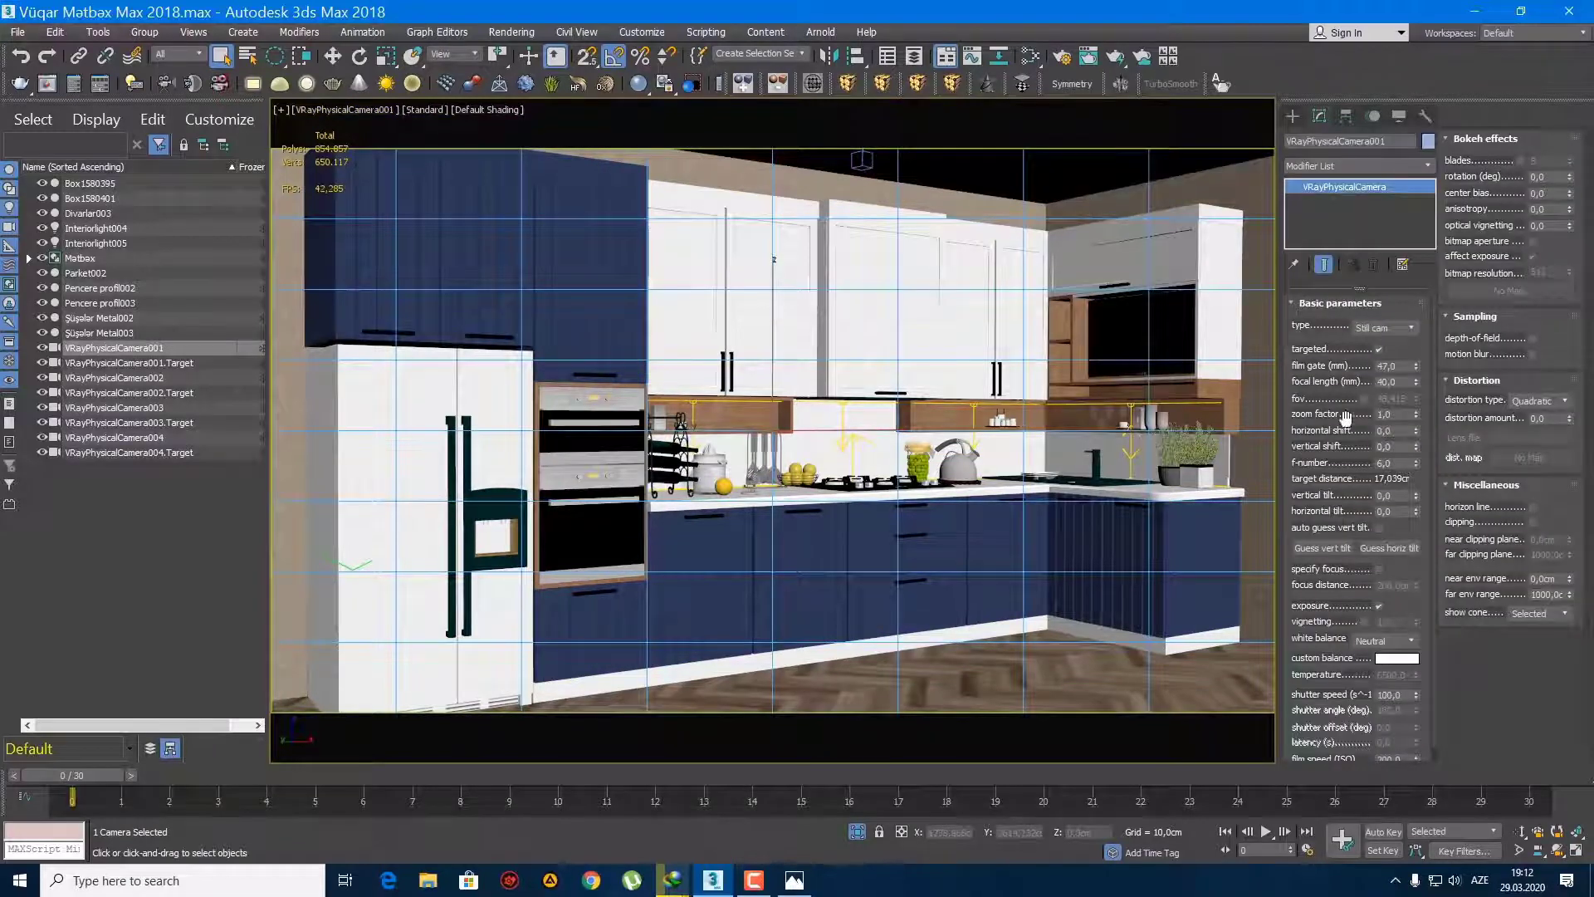
# Step: Try a camera film gate of 45 mm, set it to 44 mm and pan the camera slightly to reframe the kitchen
pyautogui.write('45')
pyautogui.press('Return')
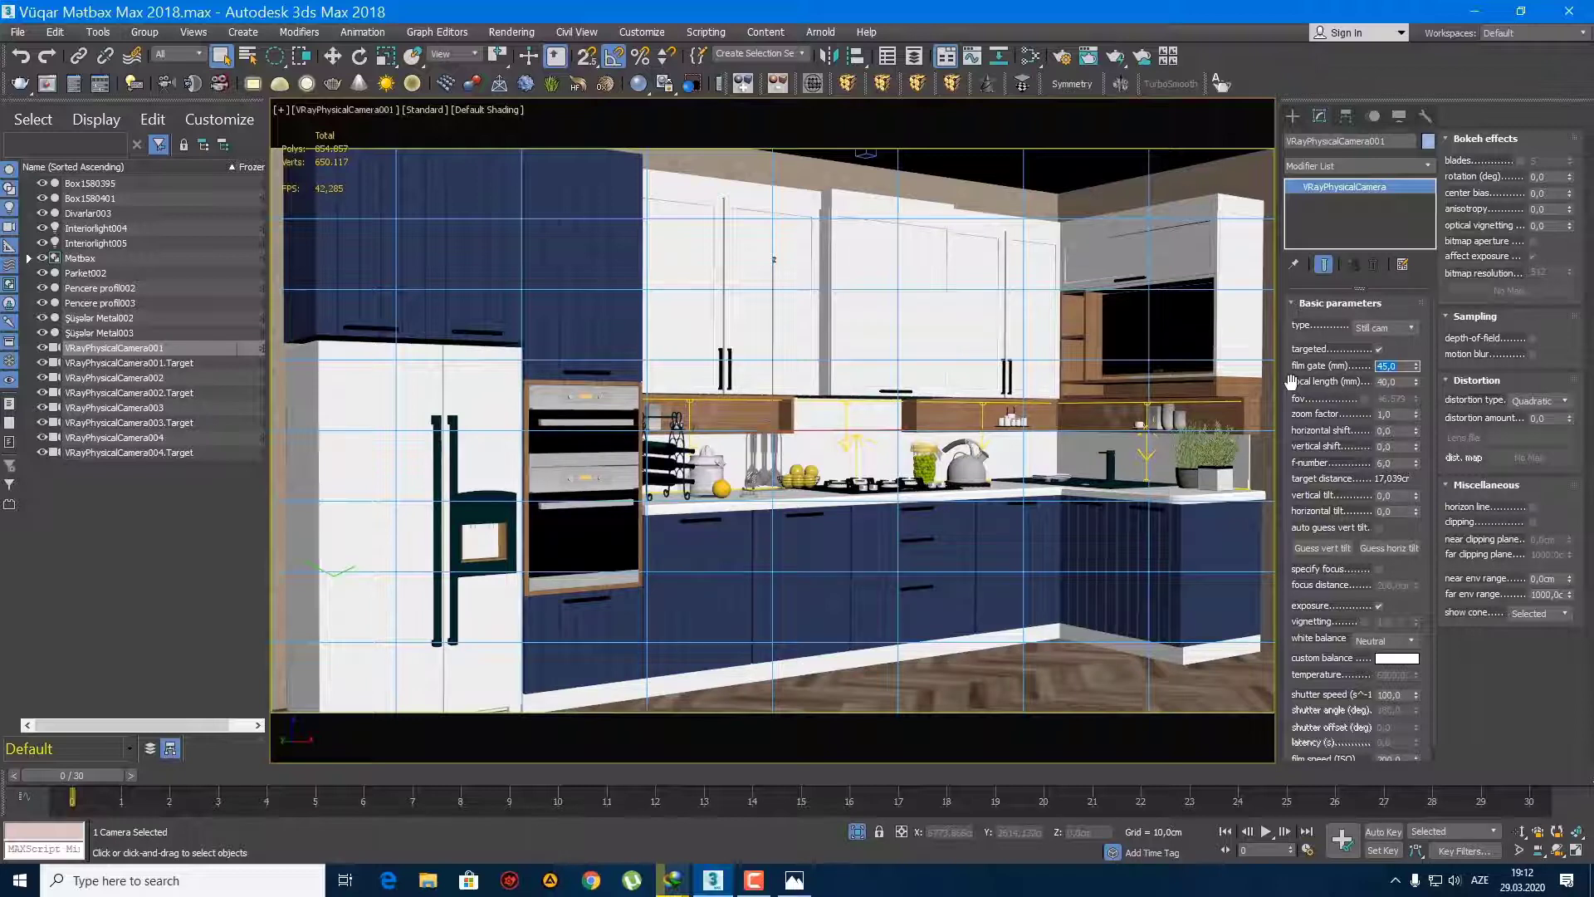
pyautogui.write('4')
pyautogui.write('4')
pyautogui.press('Return')
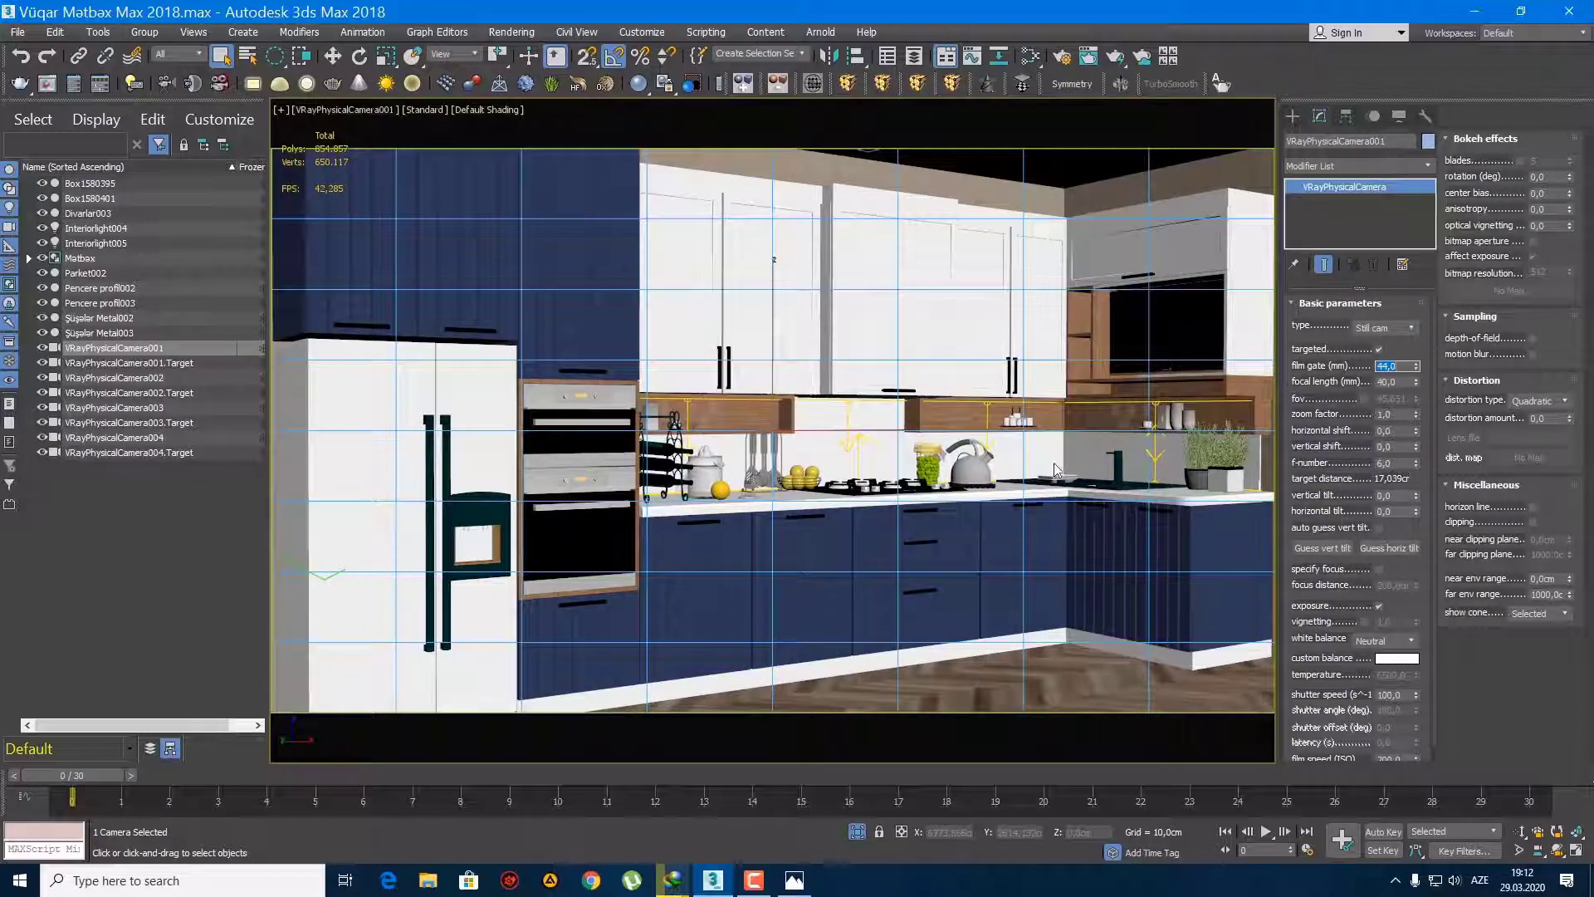
pyautogui.moveTo(1056, 470); pyautogui.dragTo(862, 432, button='middle')
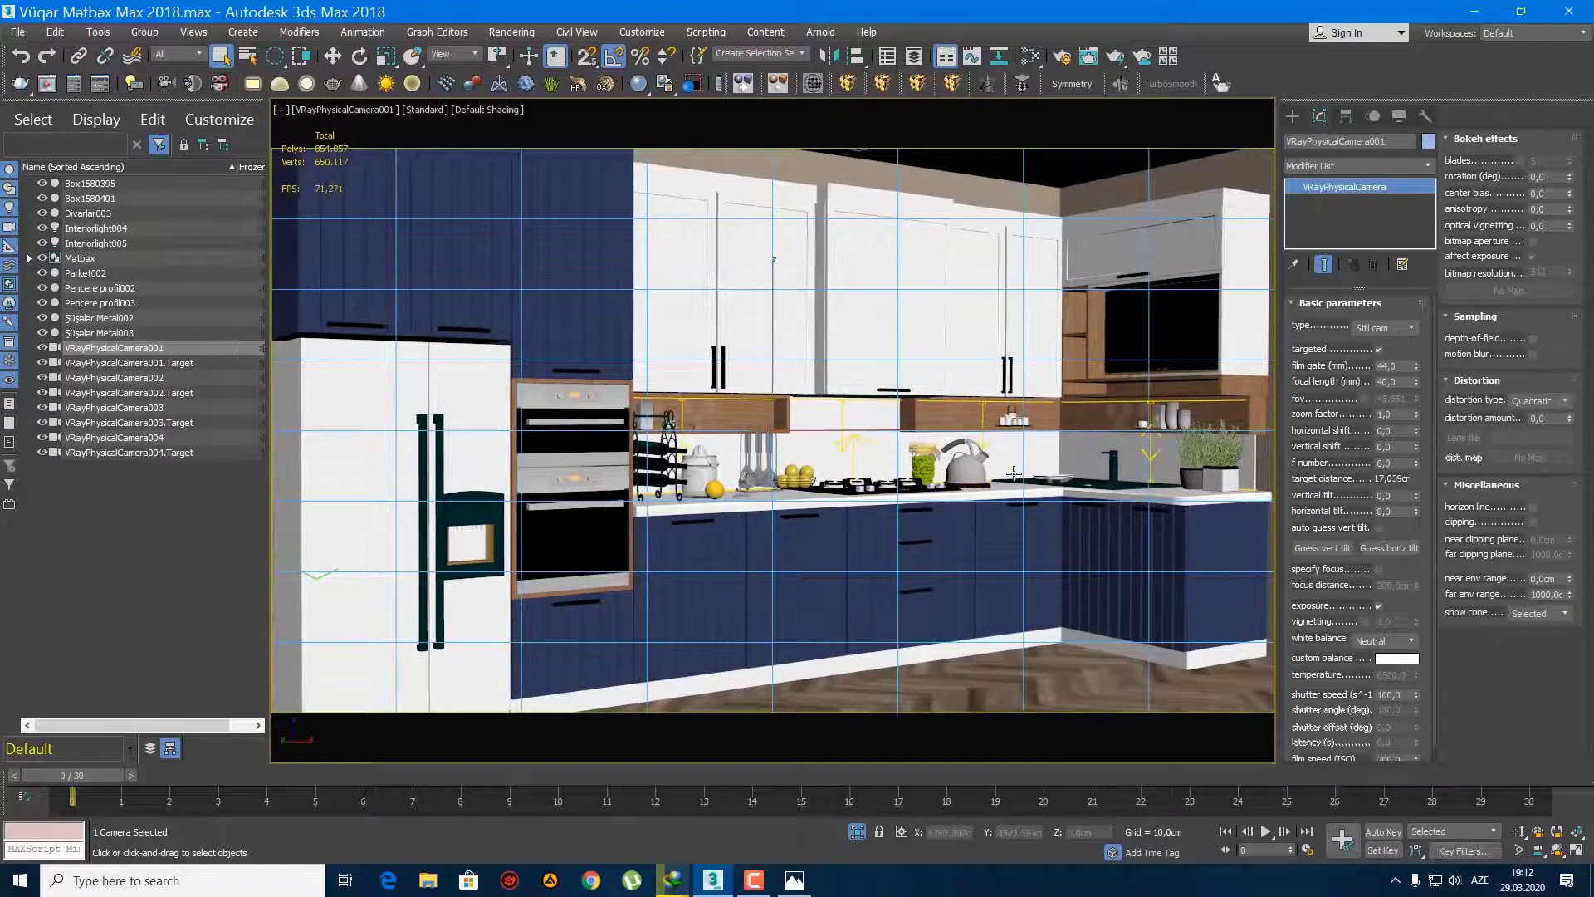
# Step: Pan VRayPhysicalCamera001 slightly, try a film gate of 50 mm and set it to 51 mm
pyautogui.moveTo(1014, 473); pyautogui.dragTo(890, 445, button='middle')
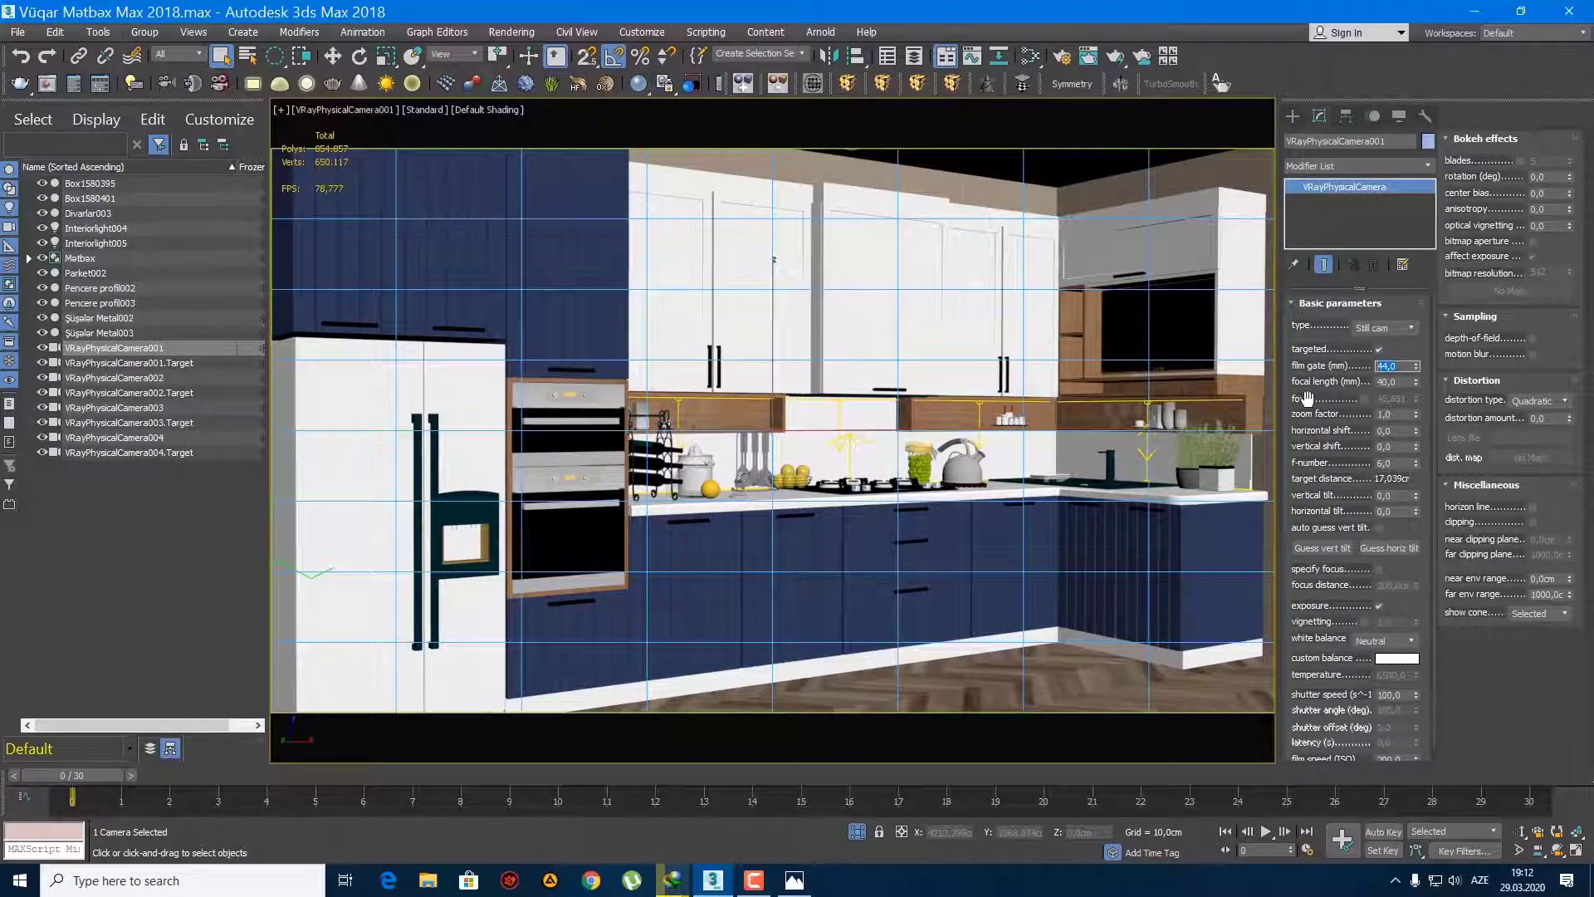
pyautogui.write('50')
pyautogui.press('Return')
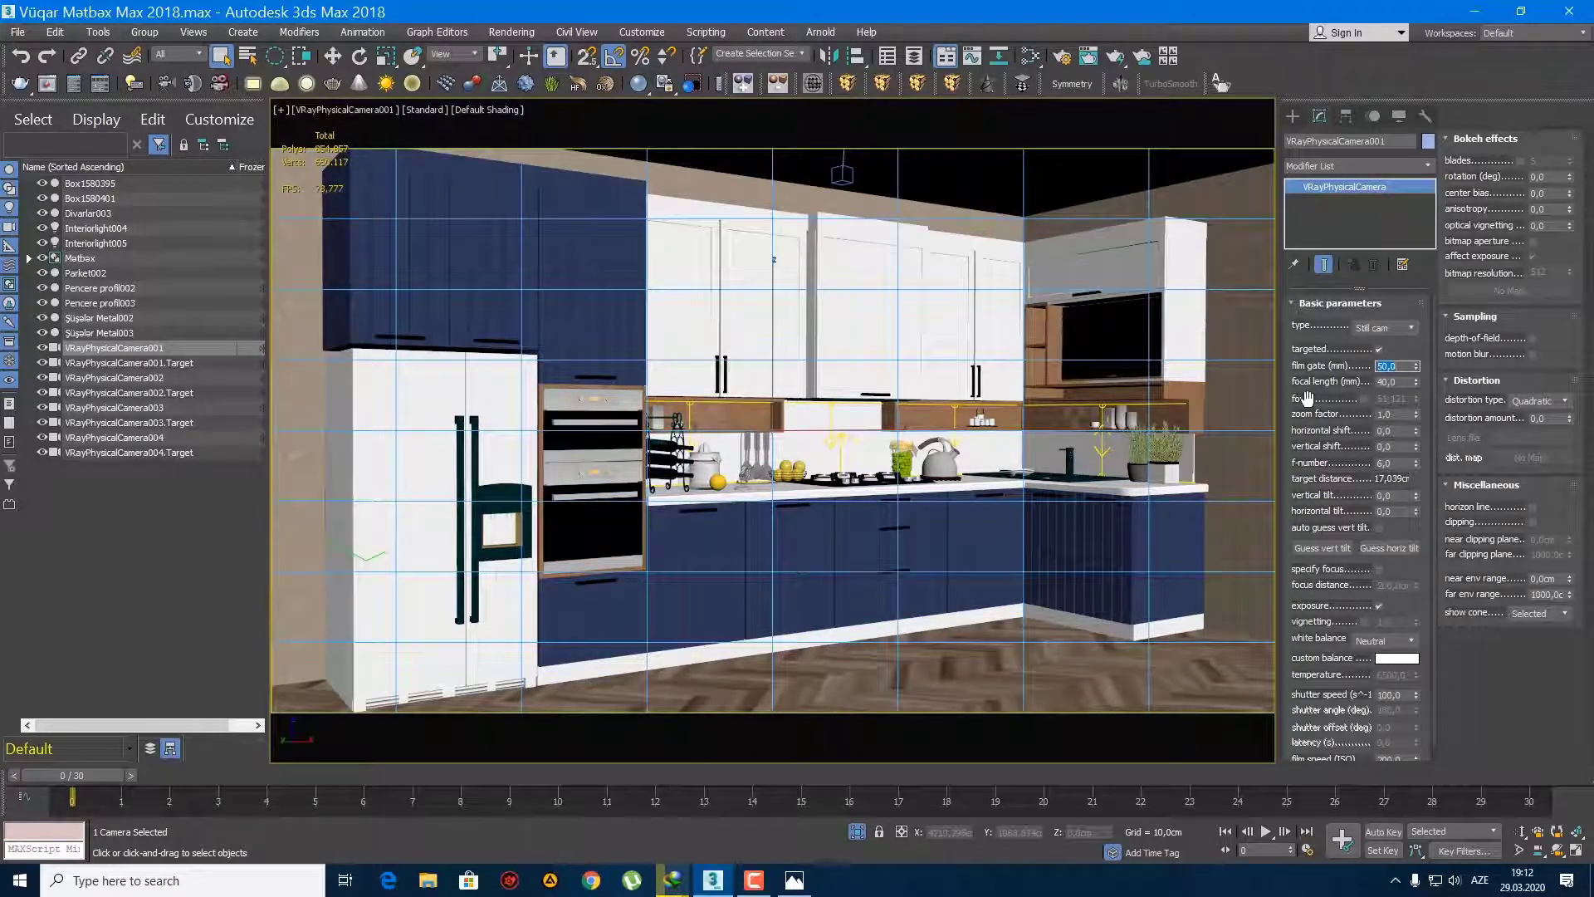
pyautogui.press('Return')
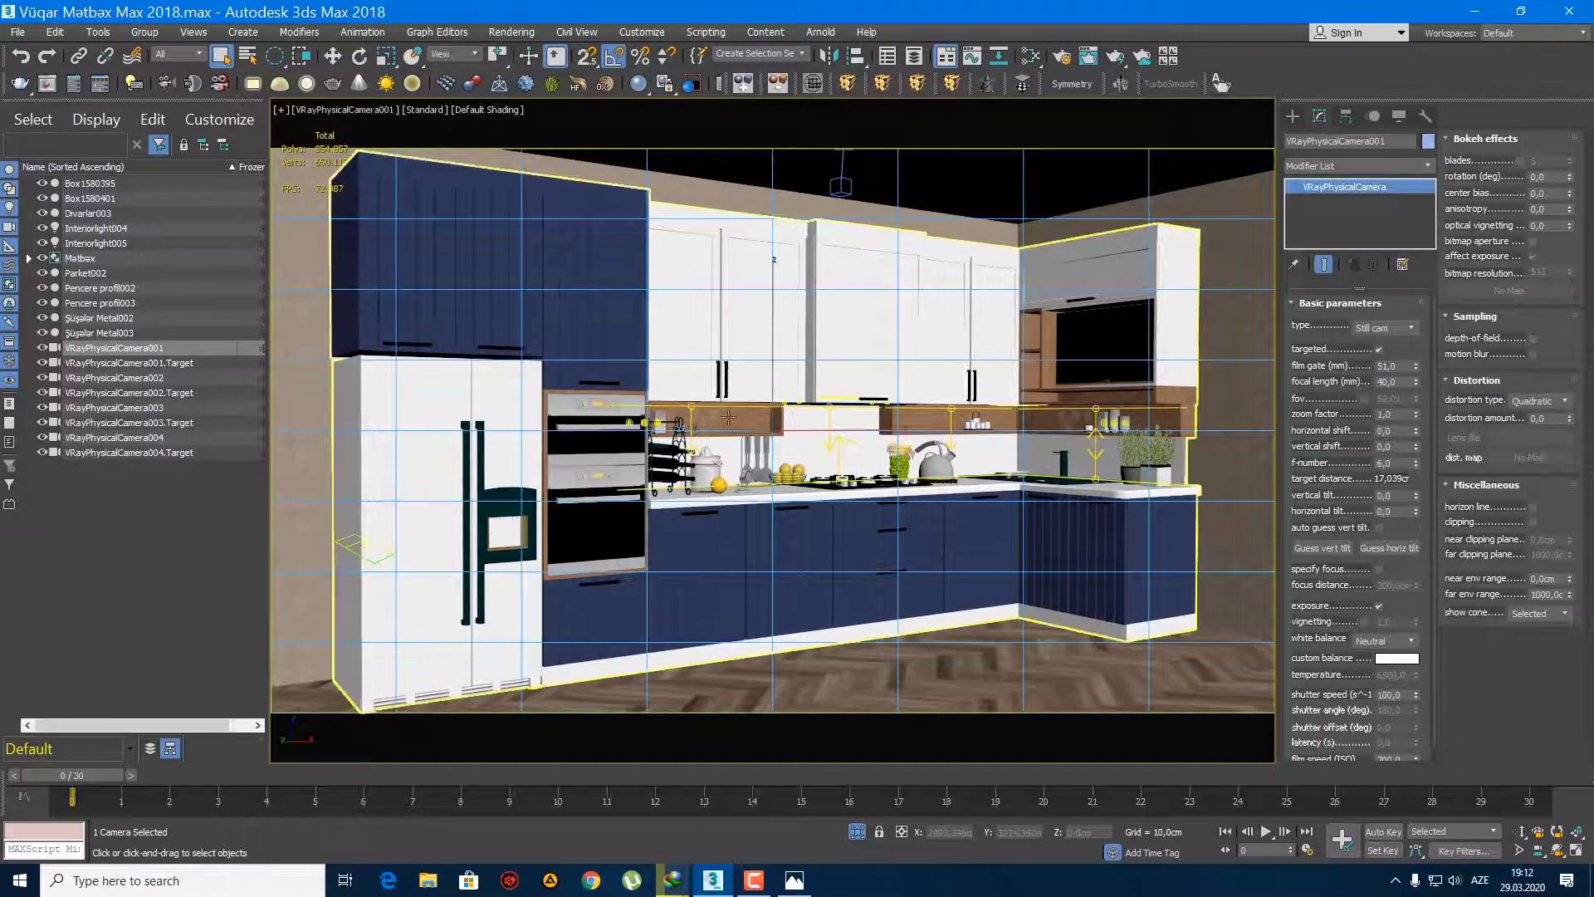
pyautogui.click(1300, 111)
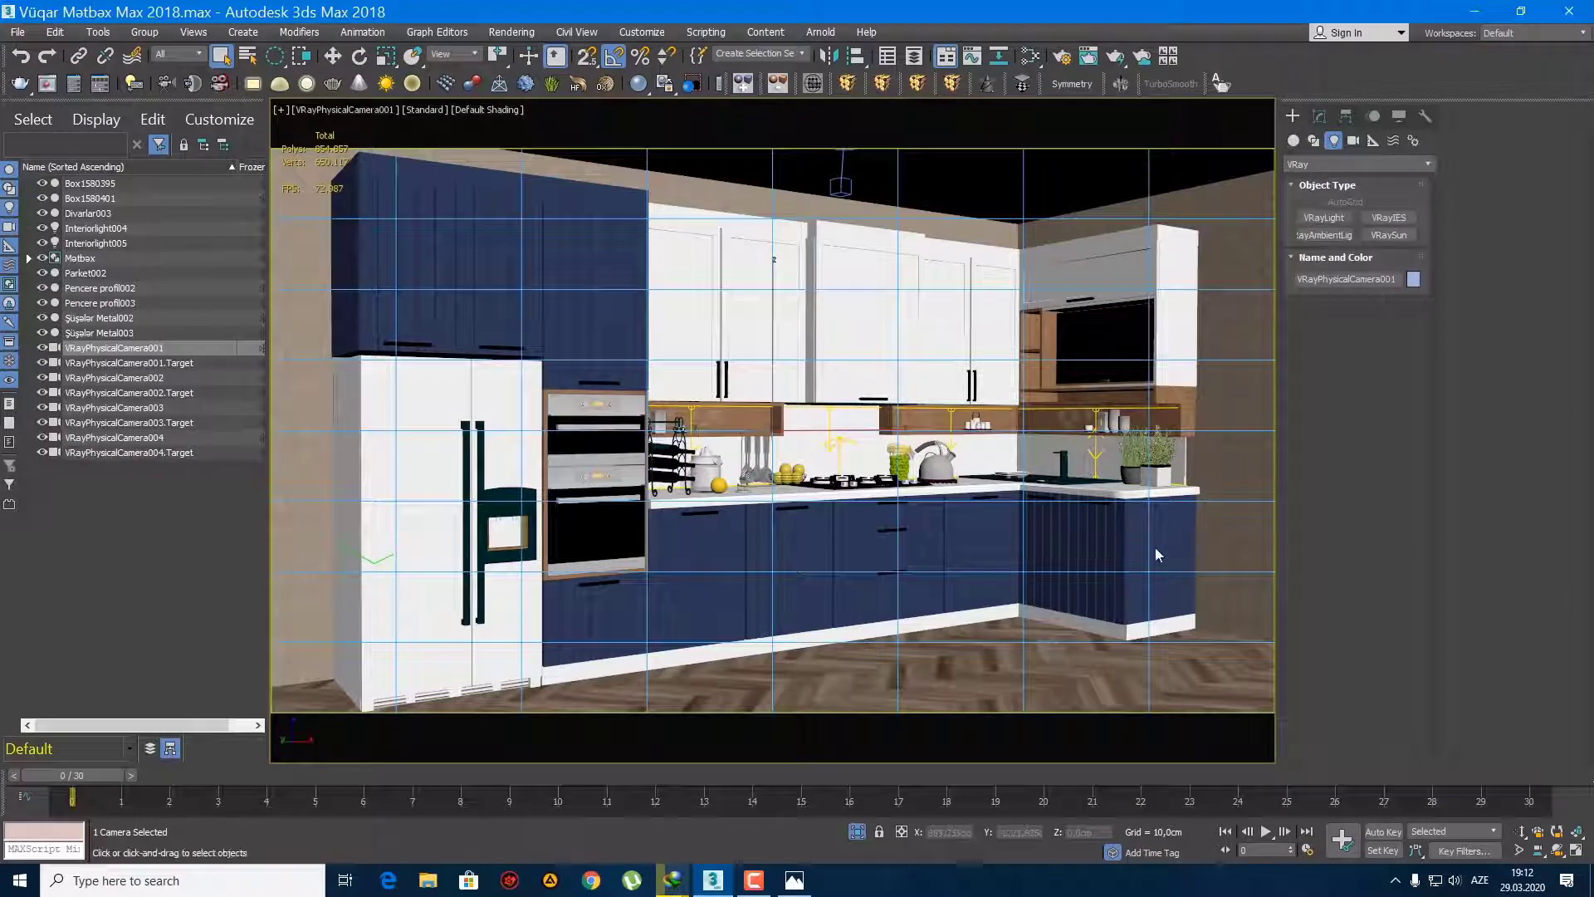
# Step: Orbit VRayPhysicalCamera001 slightly and pan it so the whole kitchen fits inside the safe frame
pyautogui.click(1558, 850)
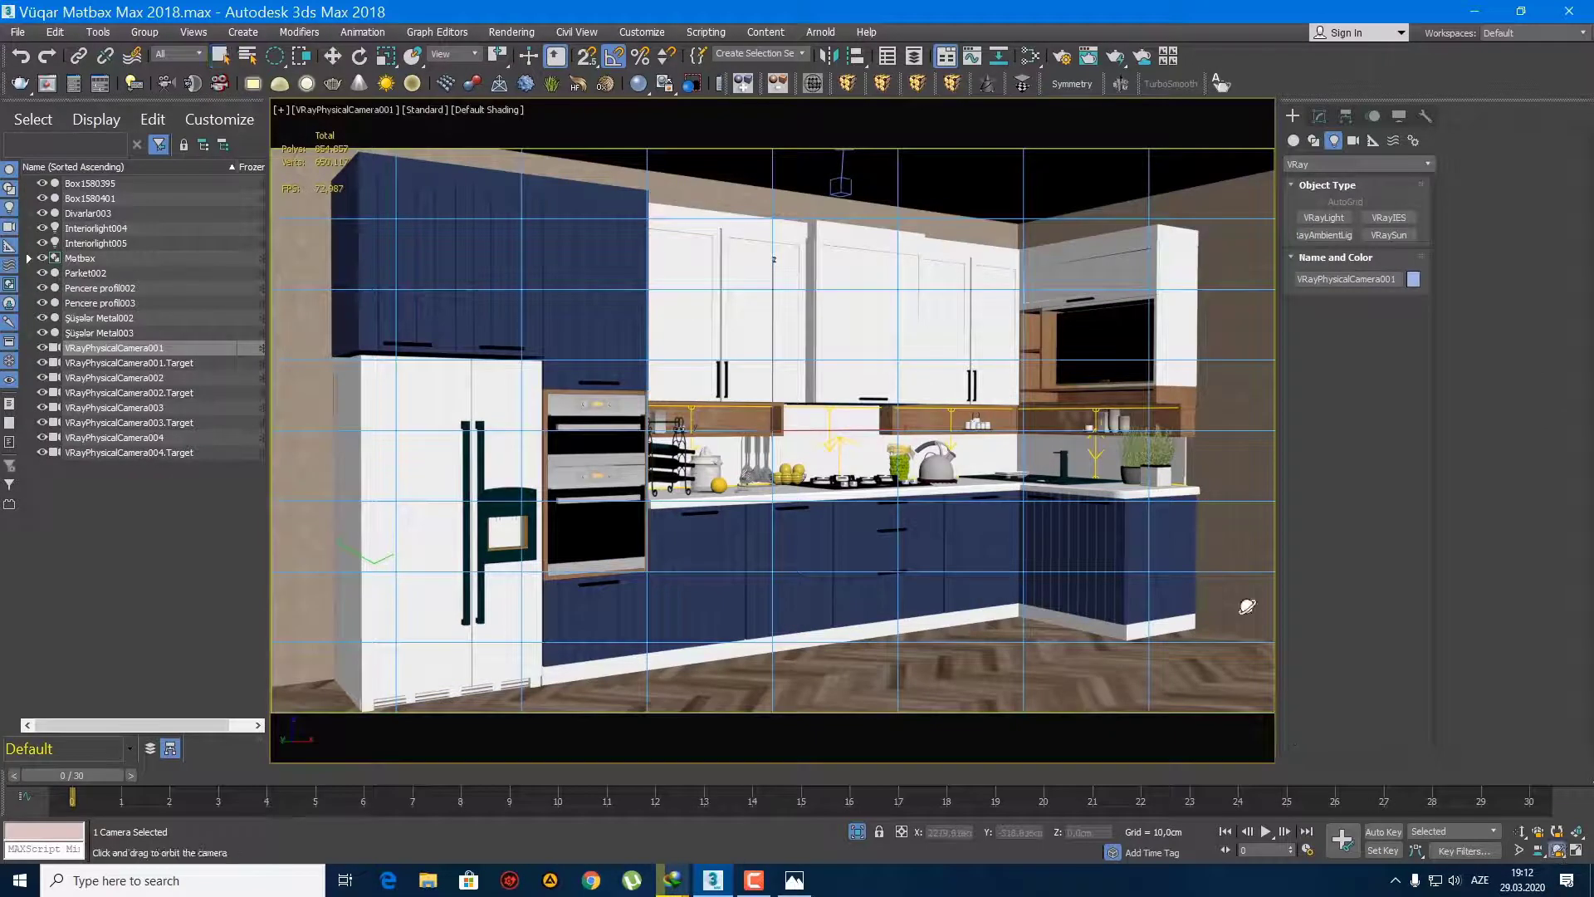
pyautogui.moveTo(784, 329)
pyautogui.mouseDown()
pyautogui.moveTo(809, 328)
pyautogui.moveTo(785, 327)
pyautogui.mouseUp()
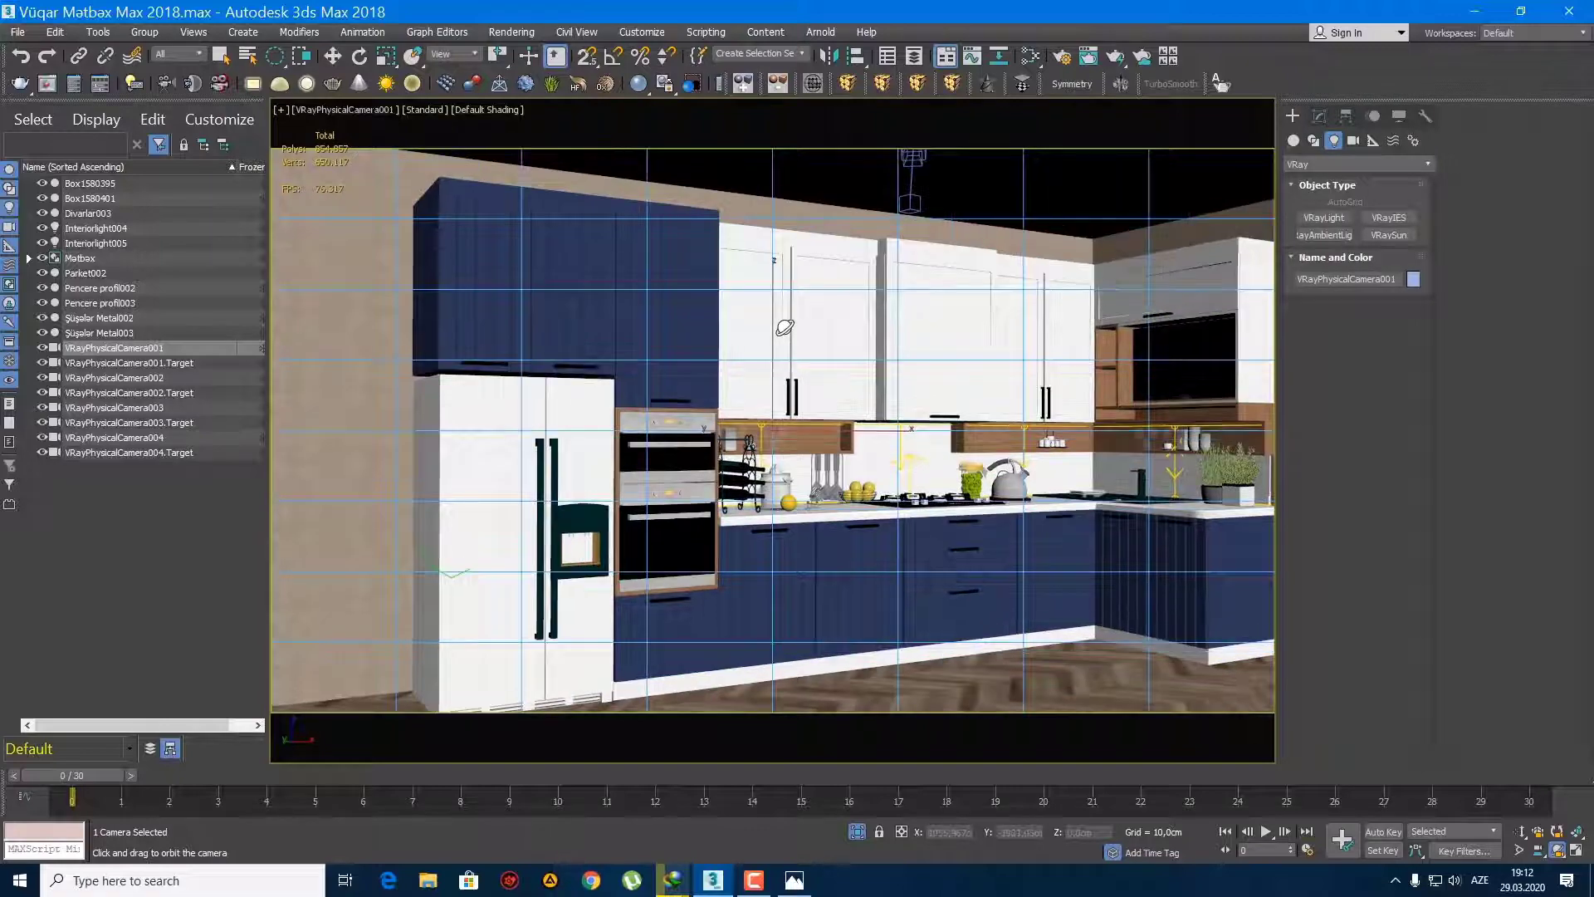
pyautogui.moveTo(854, 410); pyautogui.dragTo(814, 398, button='middle')
pyautogui.moveTo(478, 354); pyautogui.dragTo(451, 349, button='middle')
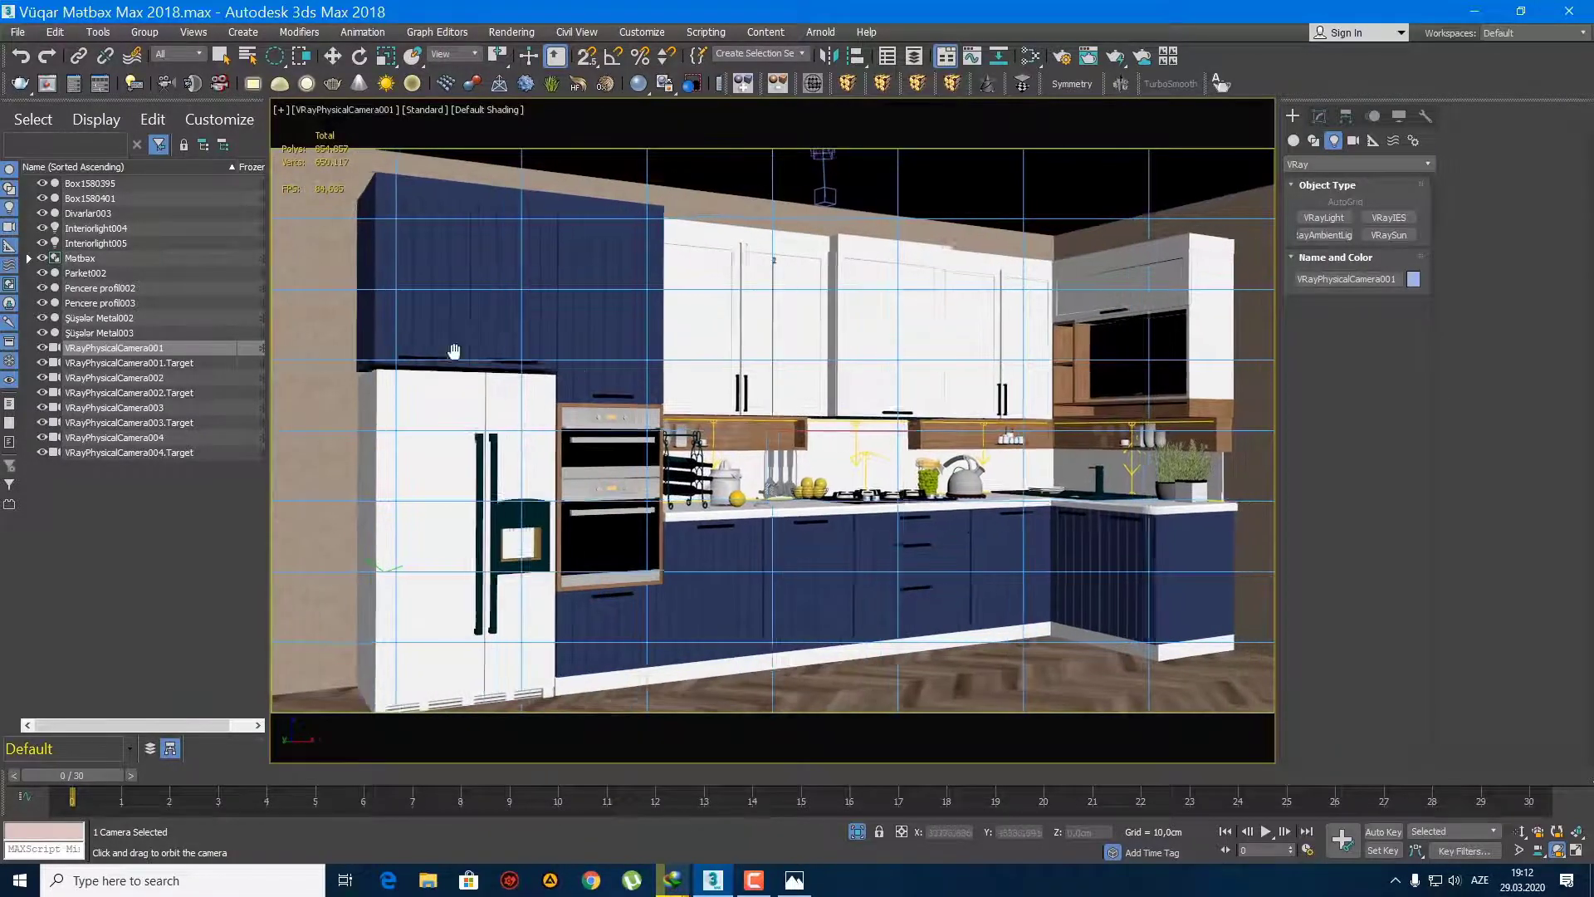
pyautogui.moveTo(704, 304); pyautogui.dragTo(692, 300, button='middle')
pyautogui.moveTo(704, 498); pyautogui.dragTo(827, 485, button='middle')
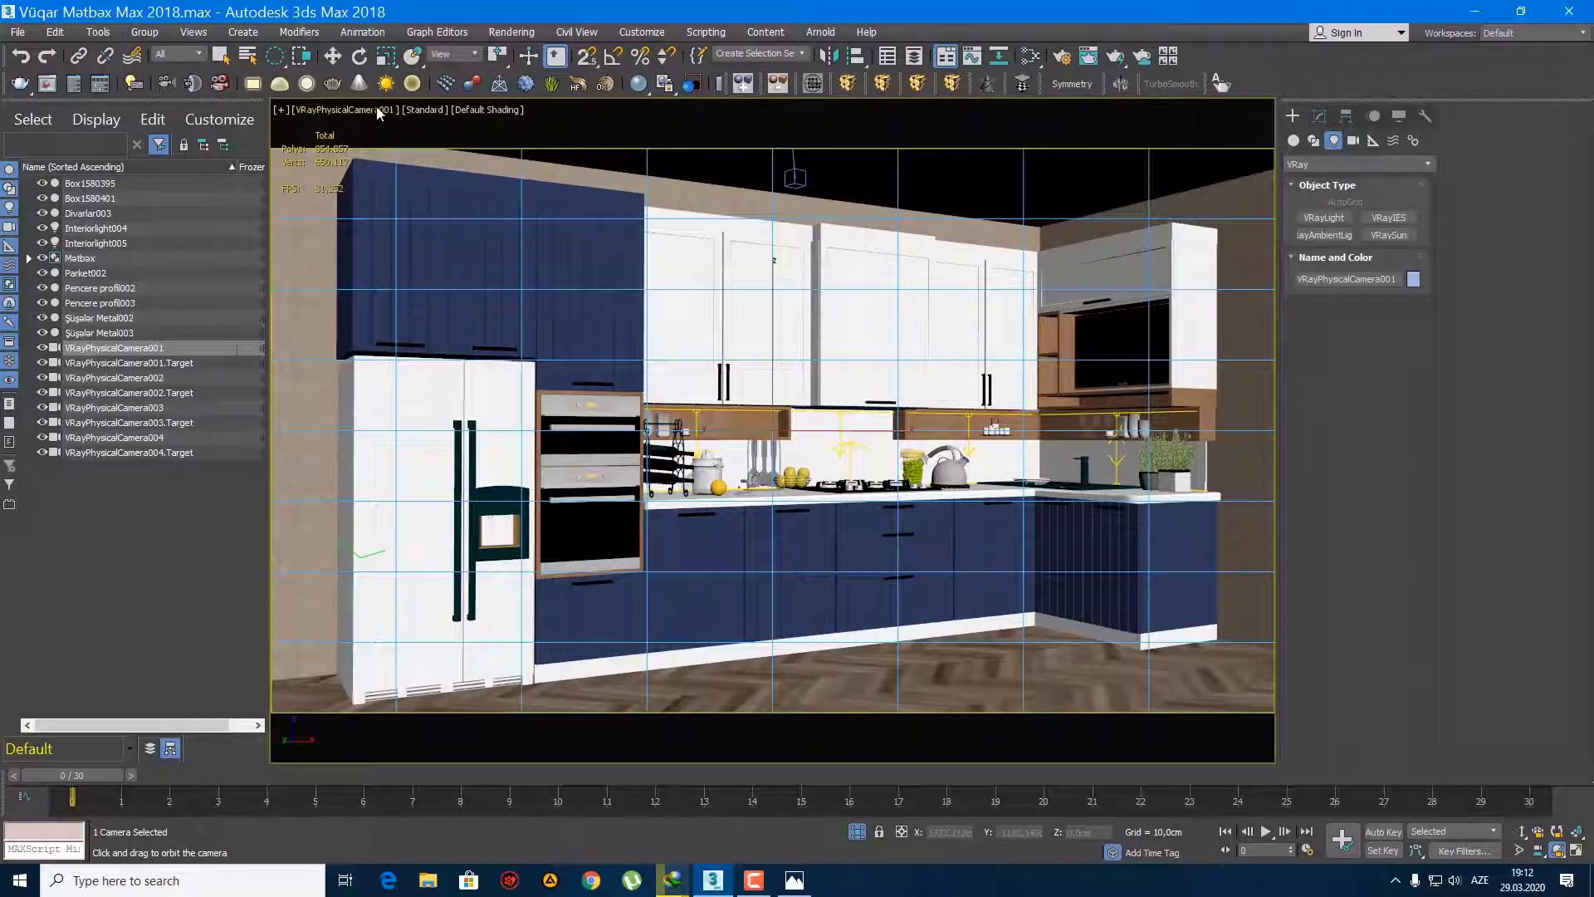
# Step: Select VRayPhysicalCamera001, set its film gate to 50 mm and save the scene
pyautogui.click(377, 113)
pyautogui.click(465, 488)
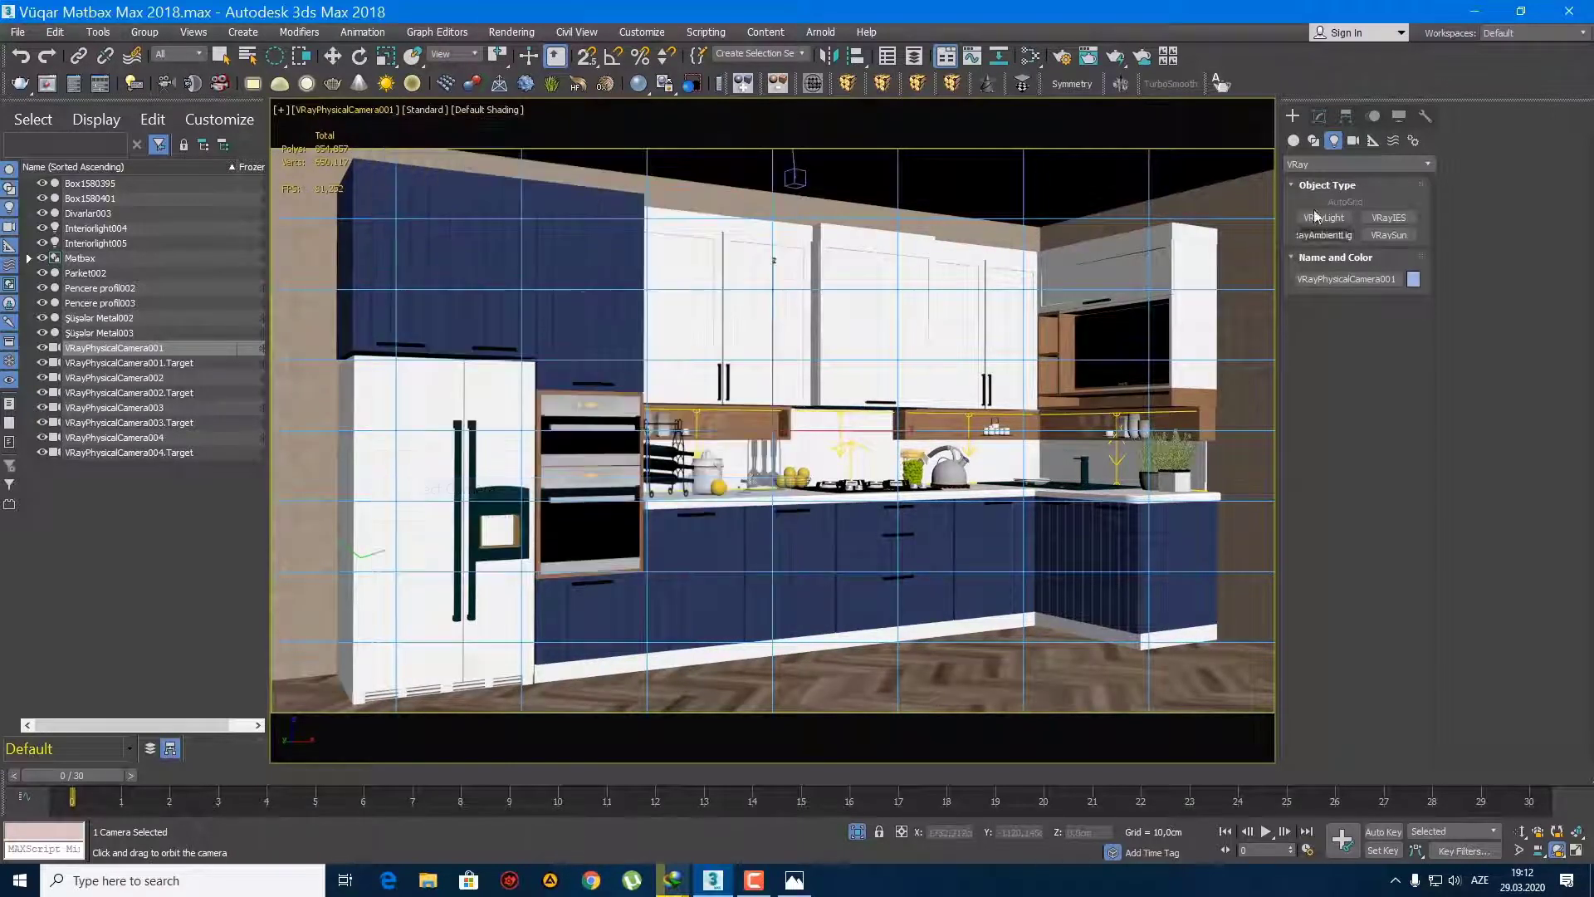
pyautogui.click(1319, 116)
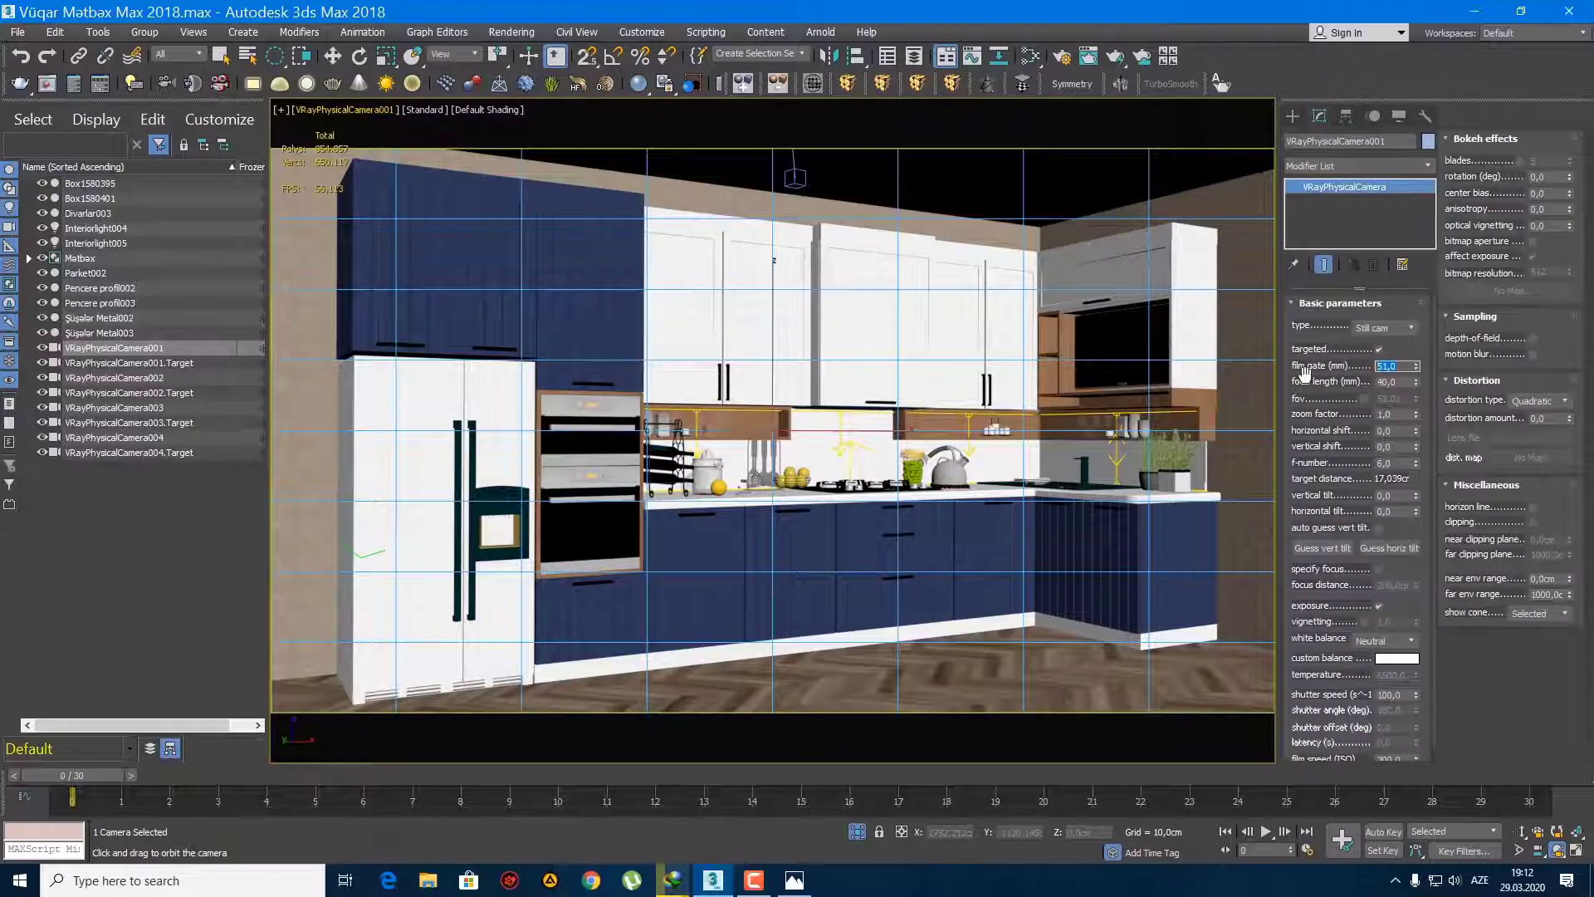
pyautogui.write('50')
pyautogui.press('Return')
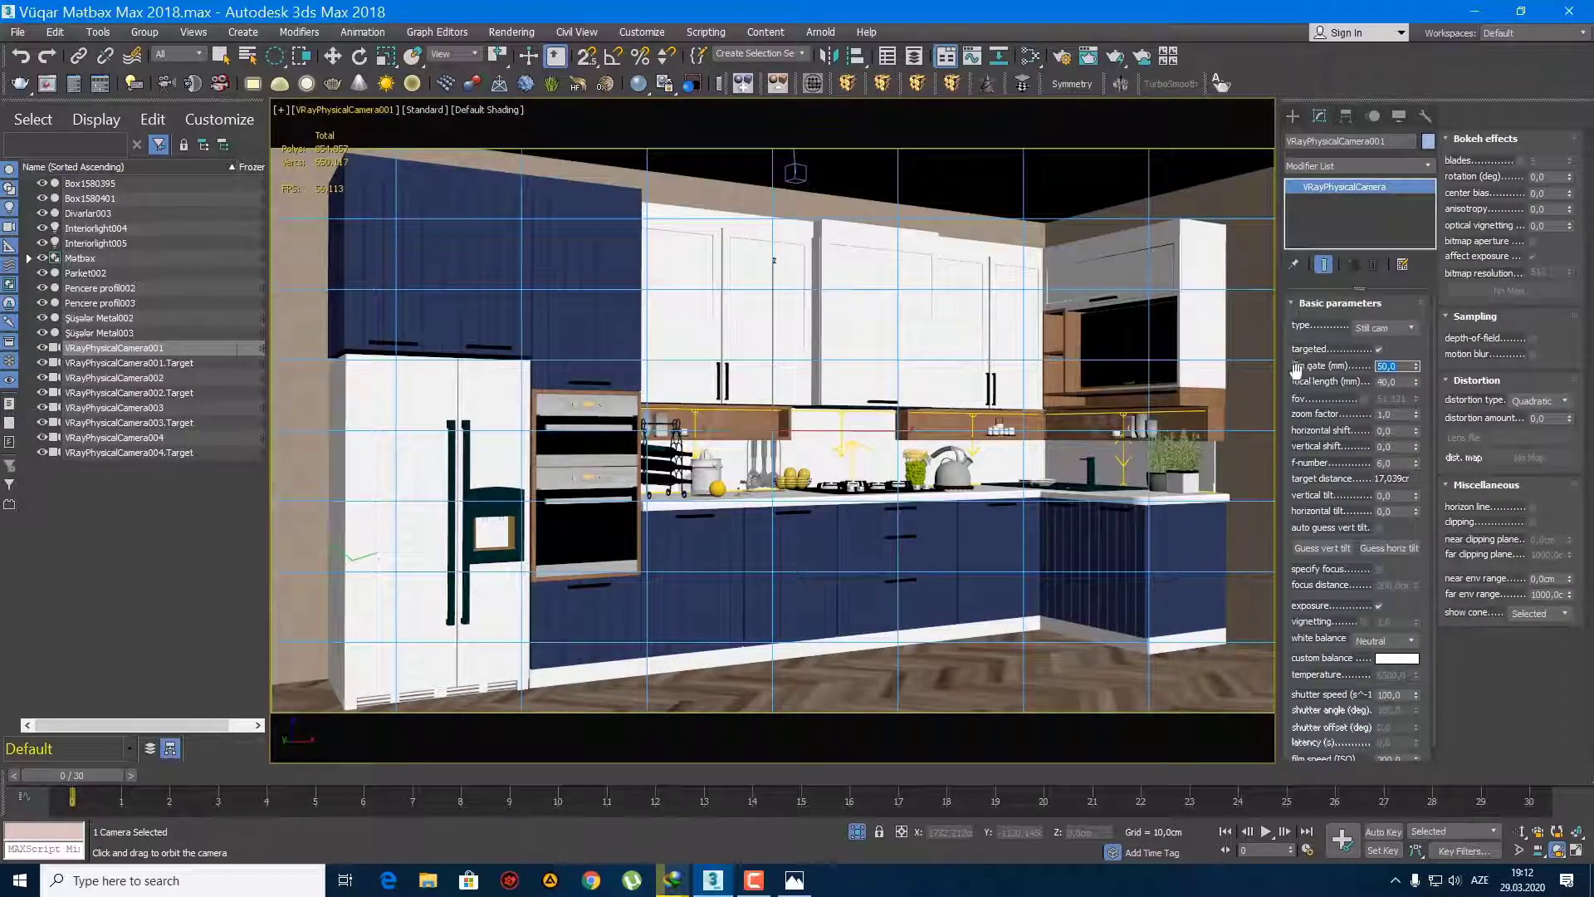
pyautogui.click(1292, 117)
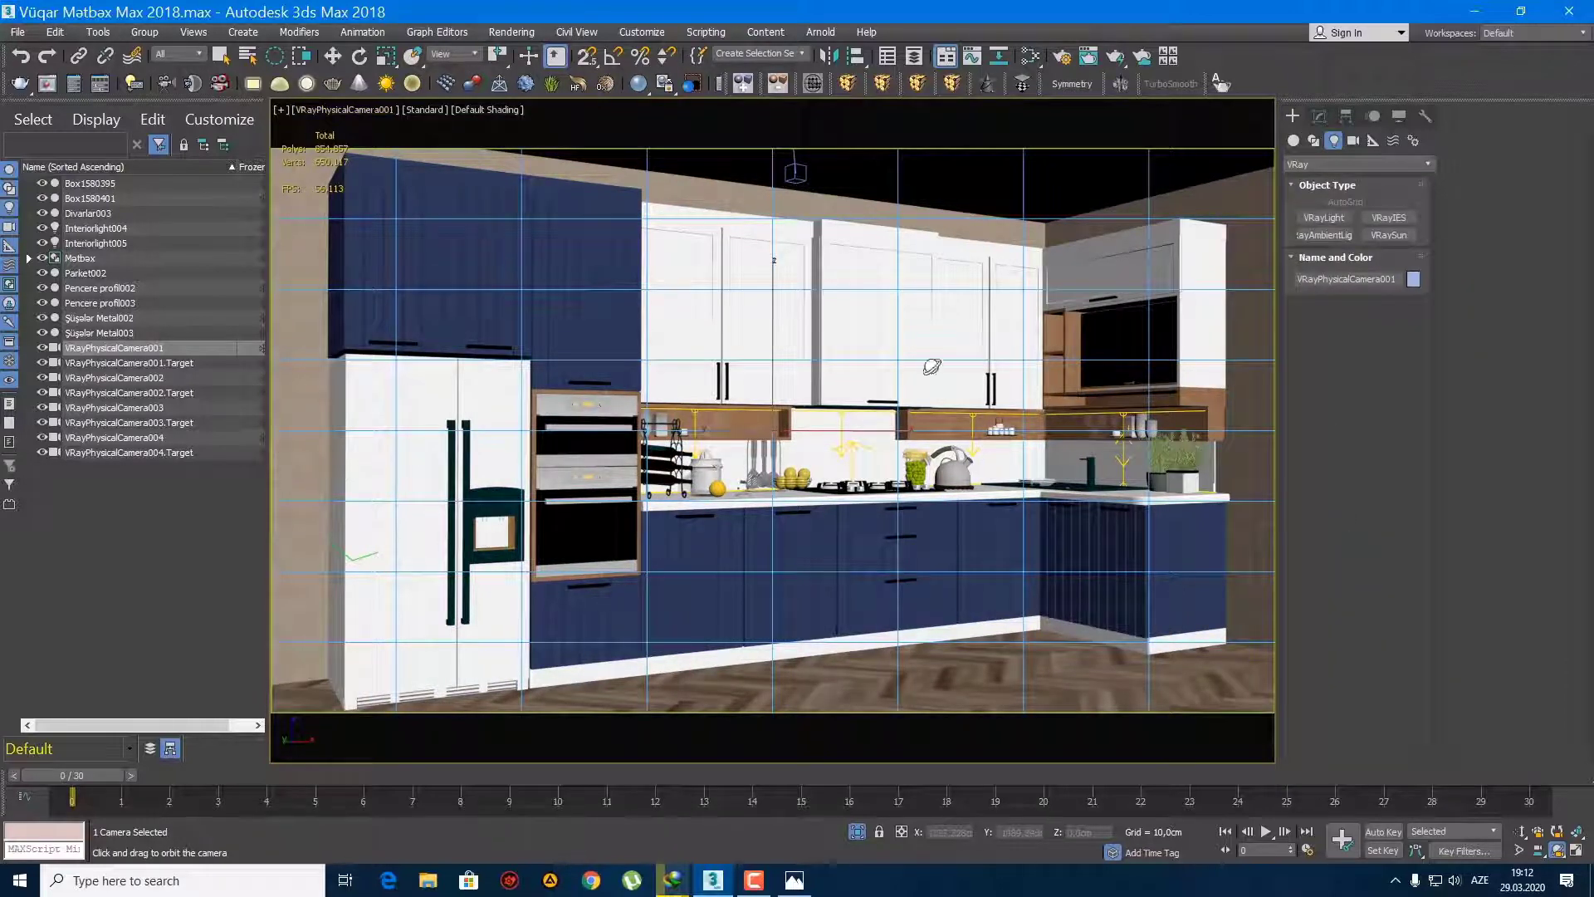
pyautogui.hotkey('ctrl', 's')
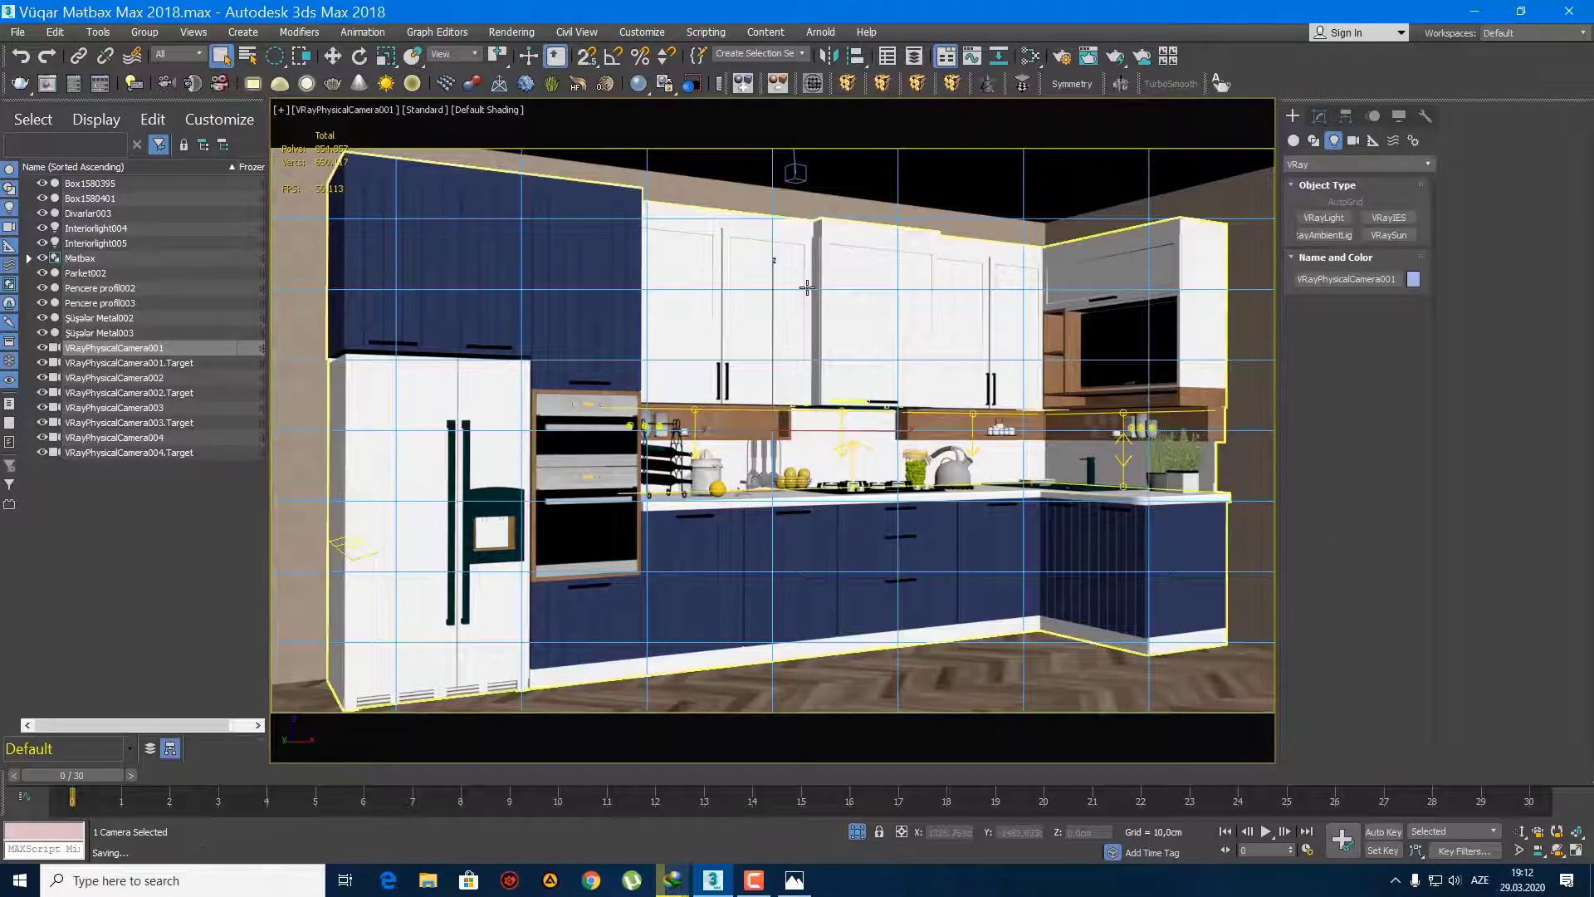
# Step: Lower the ceiling slab Box1580395 in the front view to a height of about 268 cm and return to the VRayPhysicalCamera001 view
pyautogui.click(909, 179)
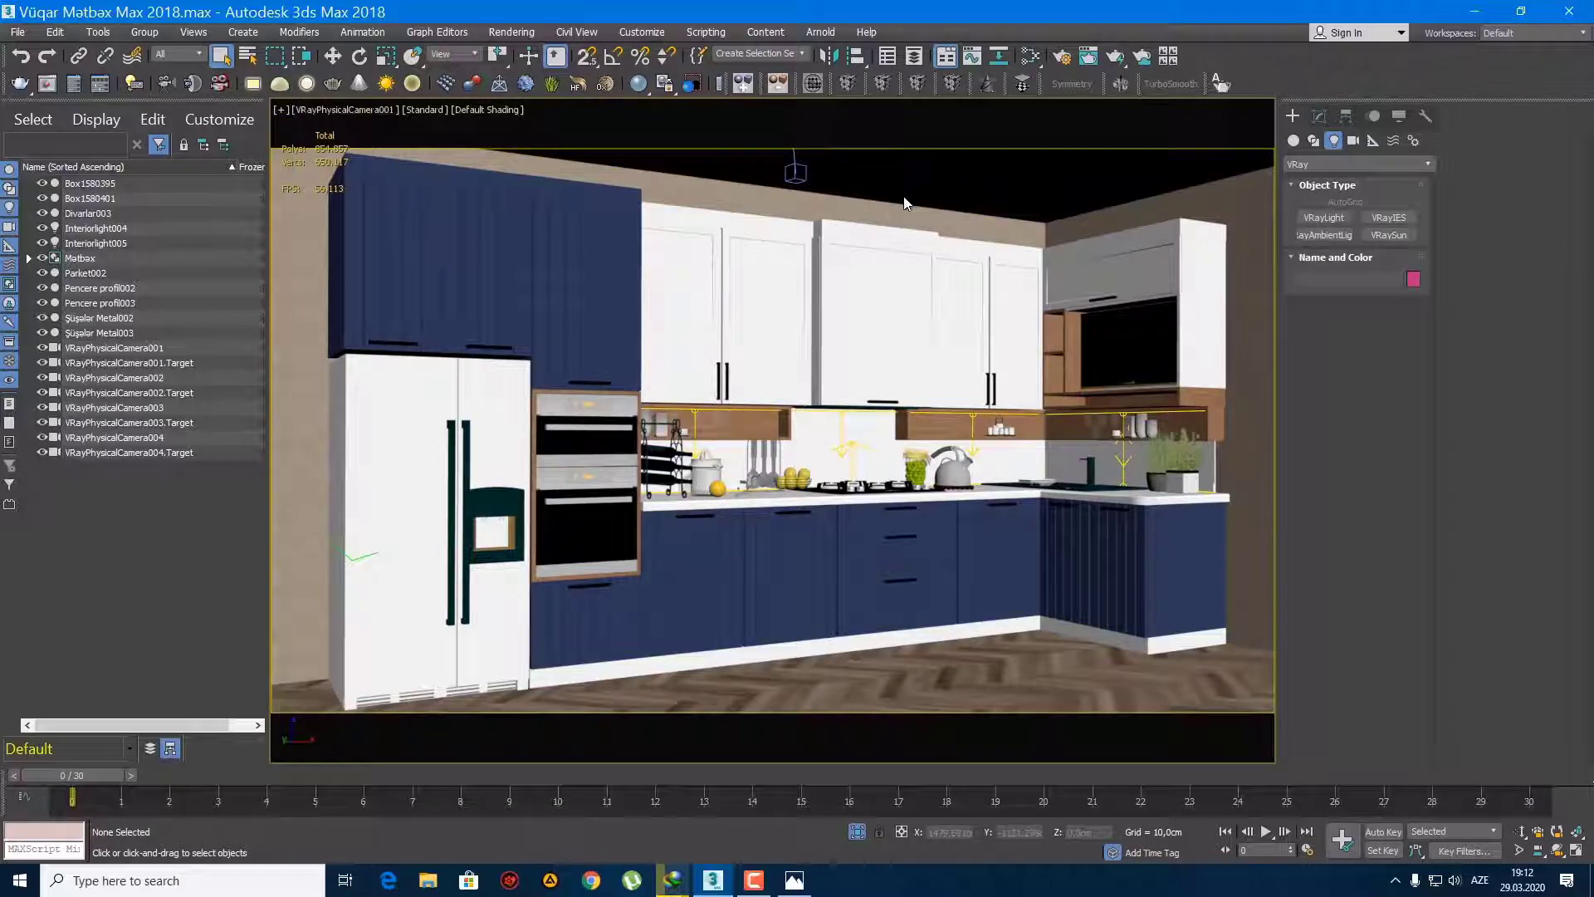
pyautogui.click(925, 188)
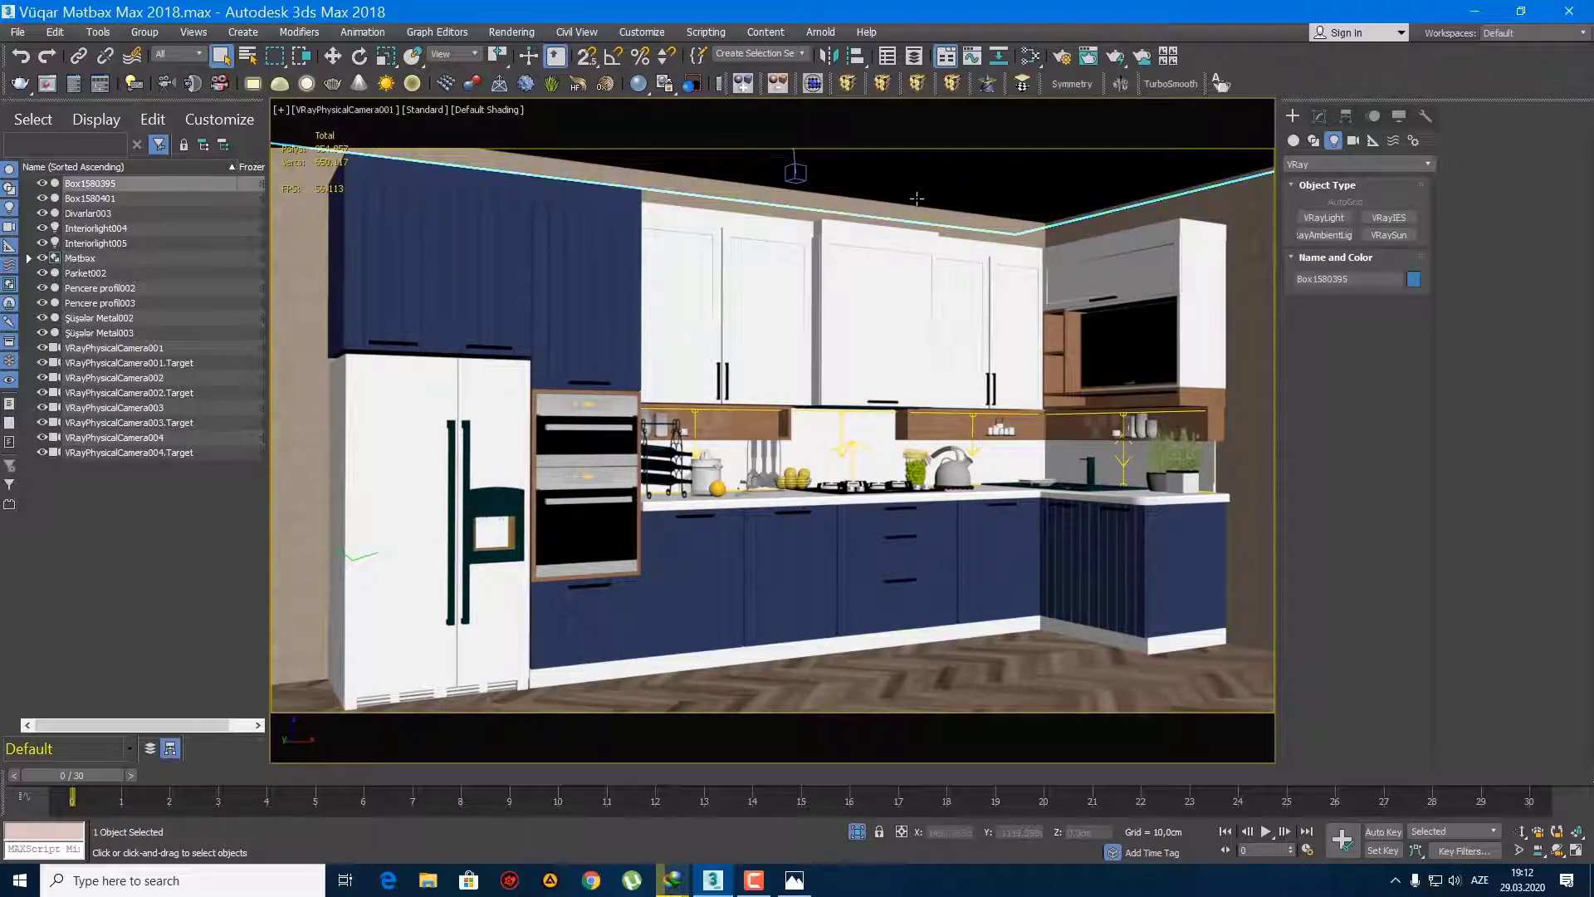
pyautogui.press('f')
pyautogui.press('F3')
pyautogui.scroll(5, 812, 392)
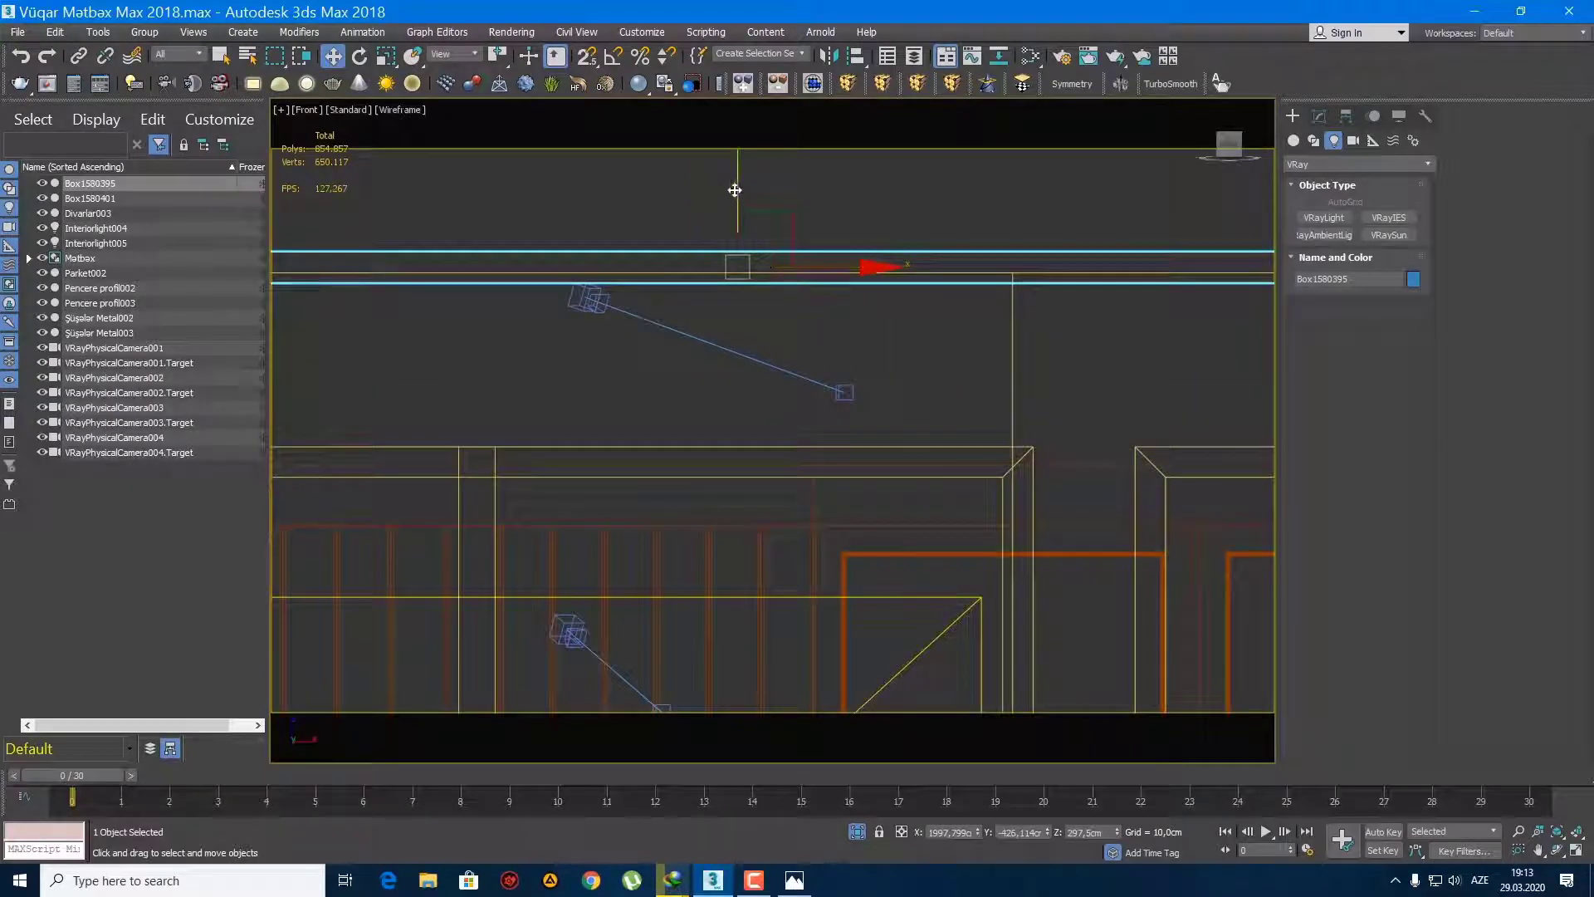
pyautogui.moveTo(735, 189); pyautogui.dragTo(729, 327)
pyautogui.scroll(-3, 769, 338)
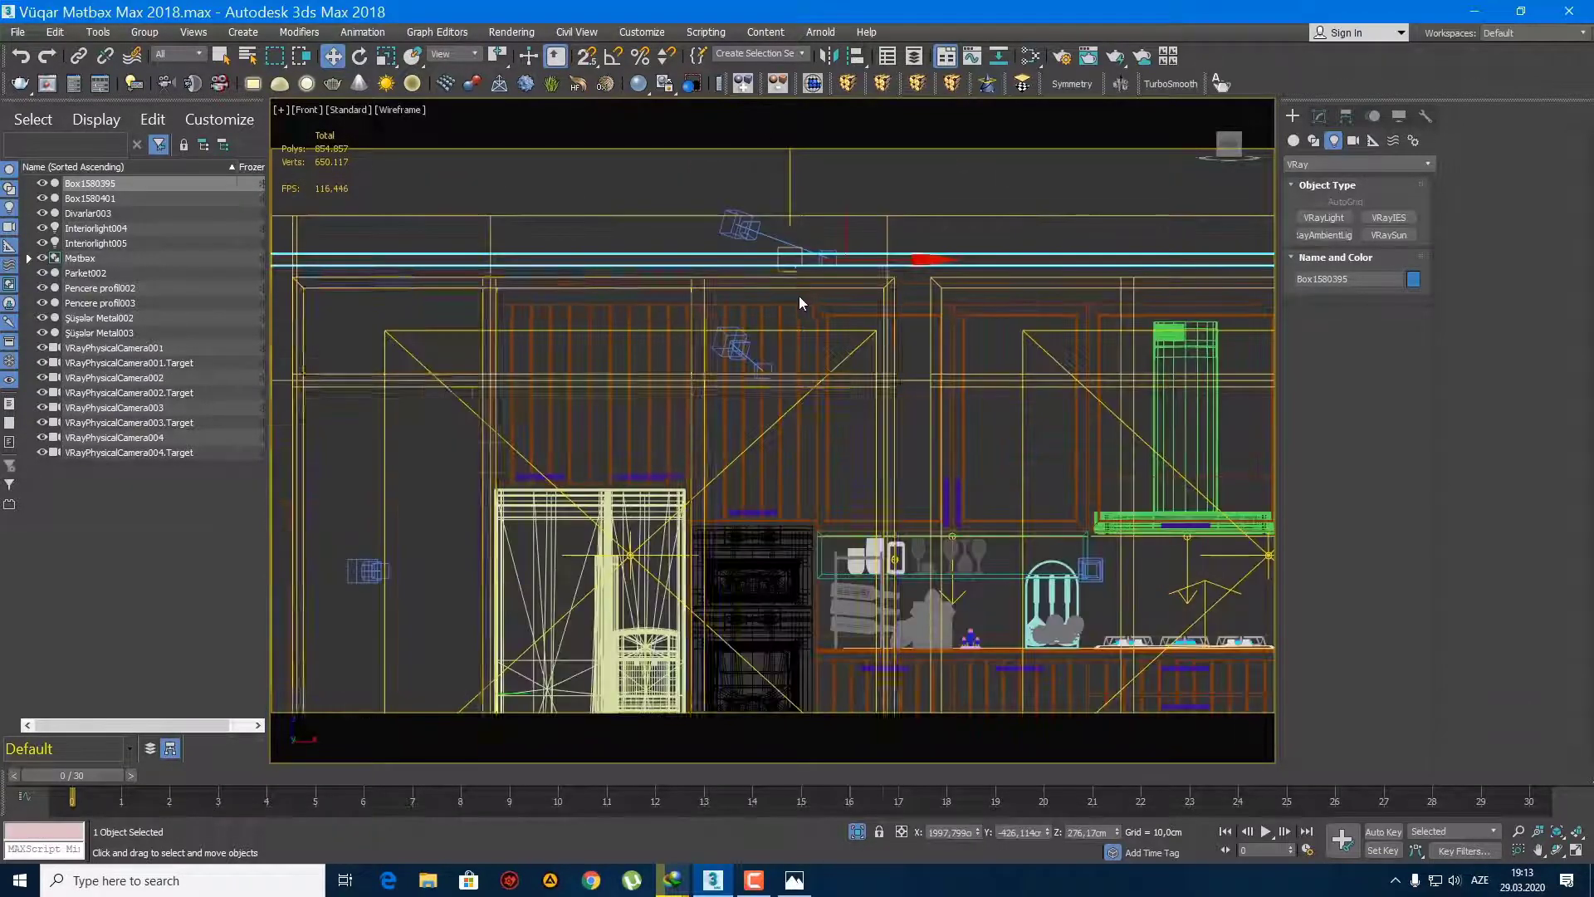
pyautogui.scroll(5, 799, 296)
pyautogui.moveTo(757, 184); pyautogui.dragTo(742, 232)
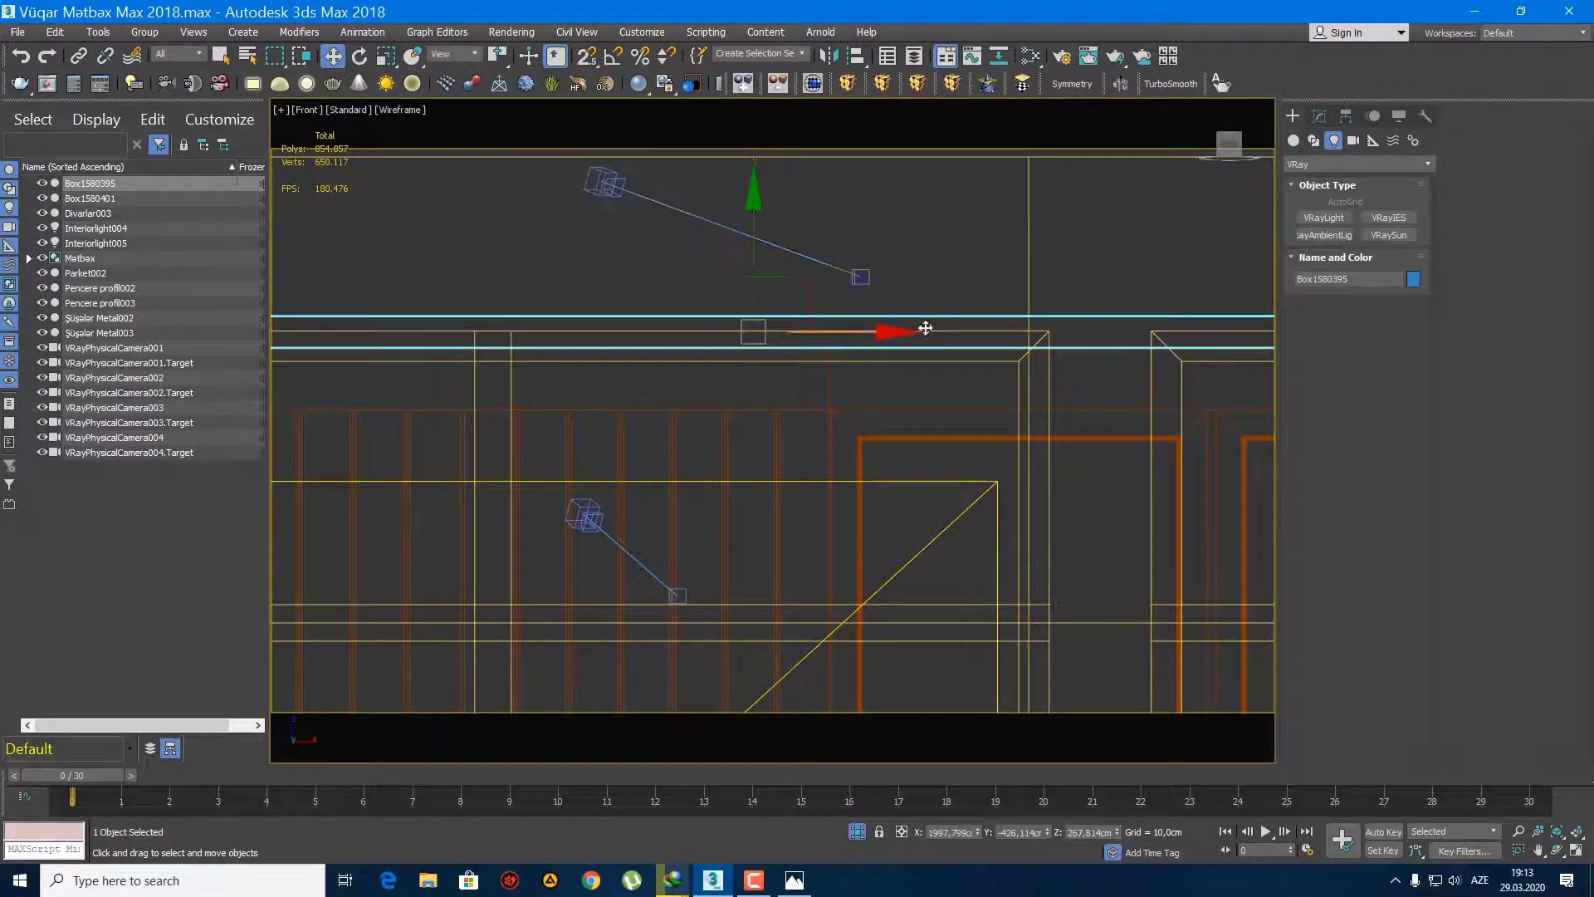
pyautogui.press('c')
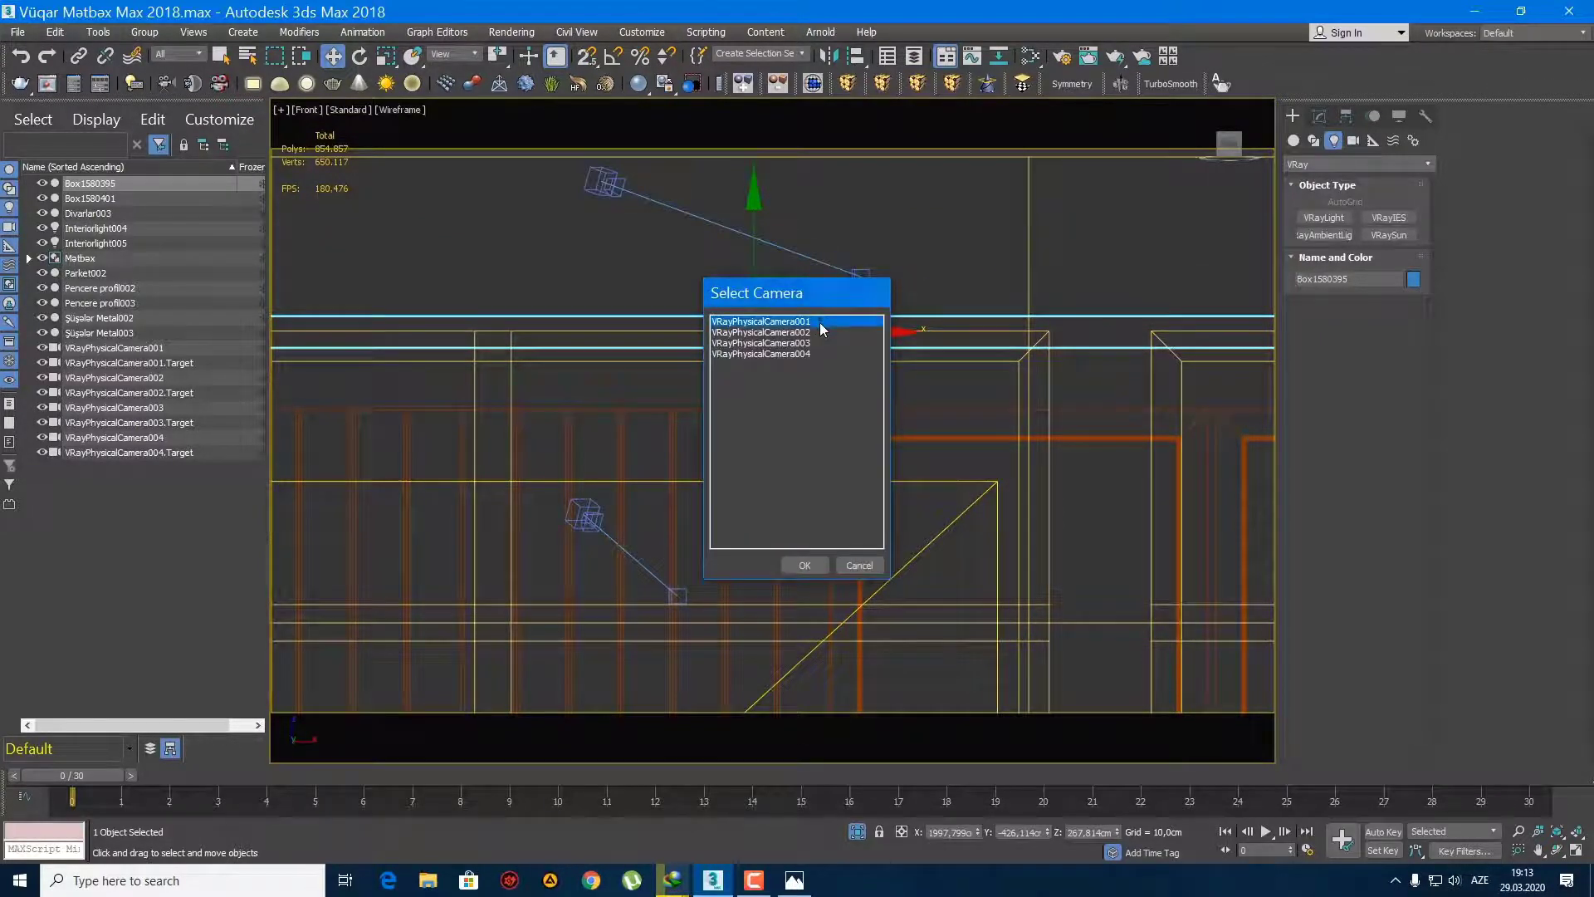
pyautogui.doubleClick(819, 322)
pyautogui.press('q')
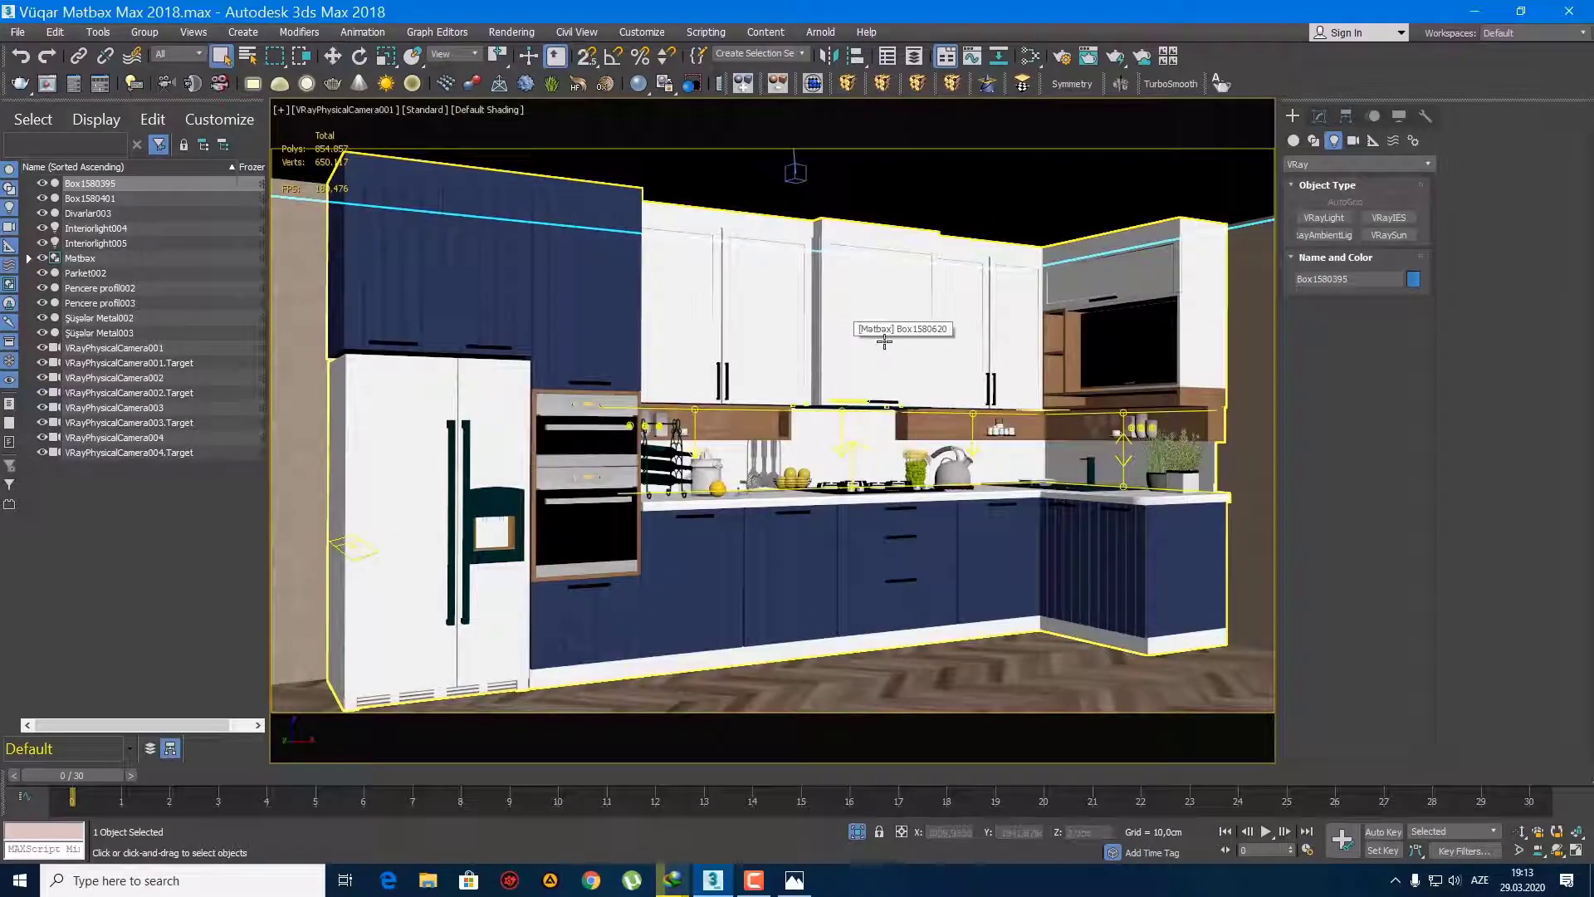
# Step: Switch to the VRayPhysicalCamera002 view and pan the camera to frame the countertop, hob and sink corner
pyautogui.press('c')
pyautogui.doubleClick(839, 332)
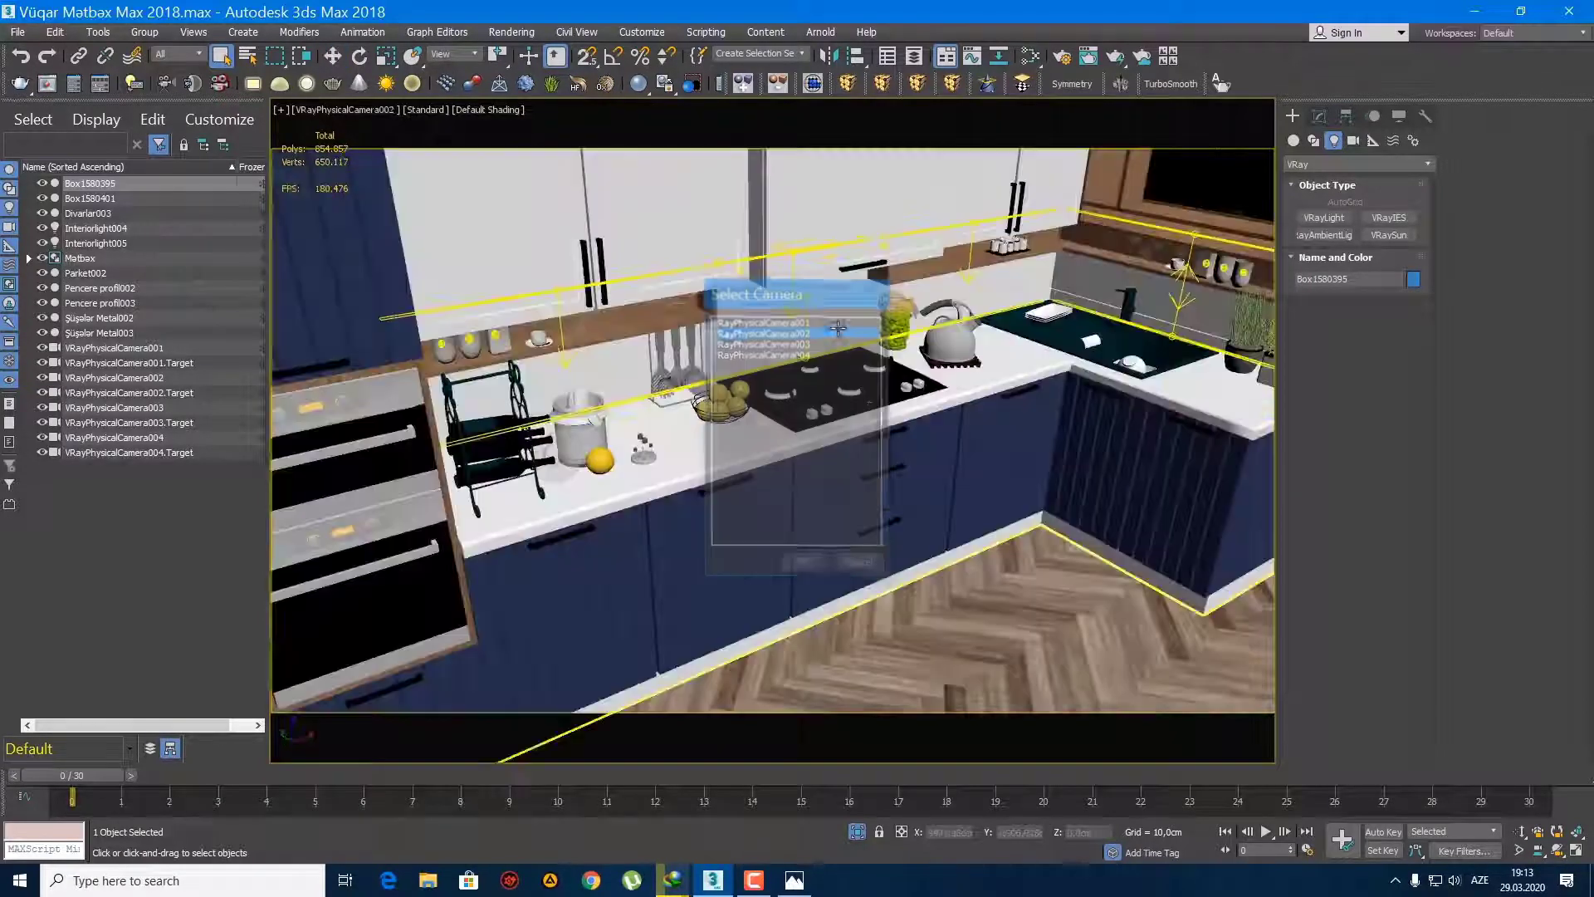
pyautogui.moveTo(878, 381); pyautogui.dragTo(635, 389, button='middle')
pyautogui.moveTo(771, 382); pyautogui.dragTo(631, 376, button='middle')
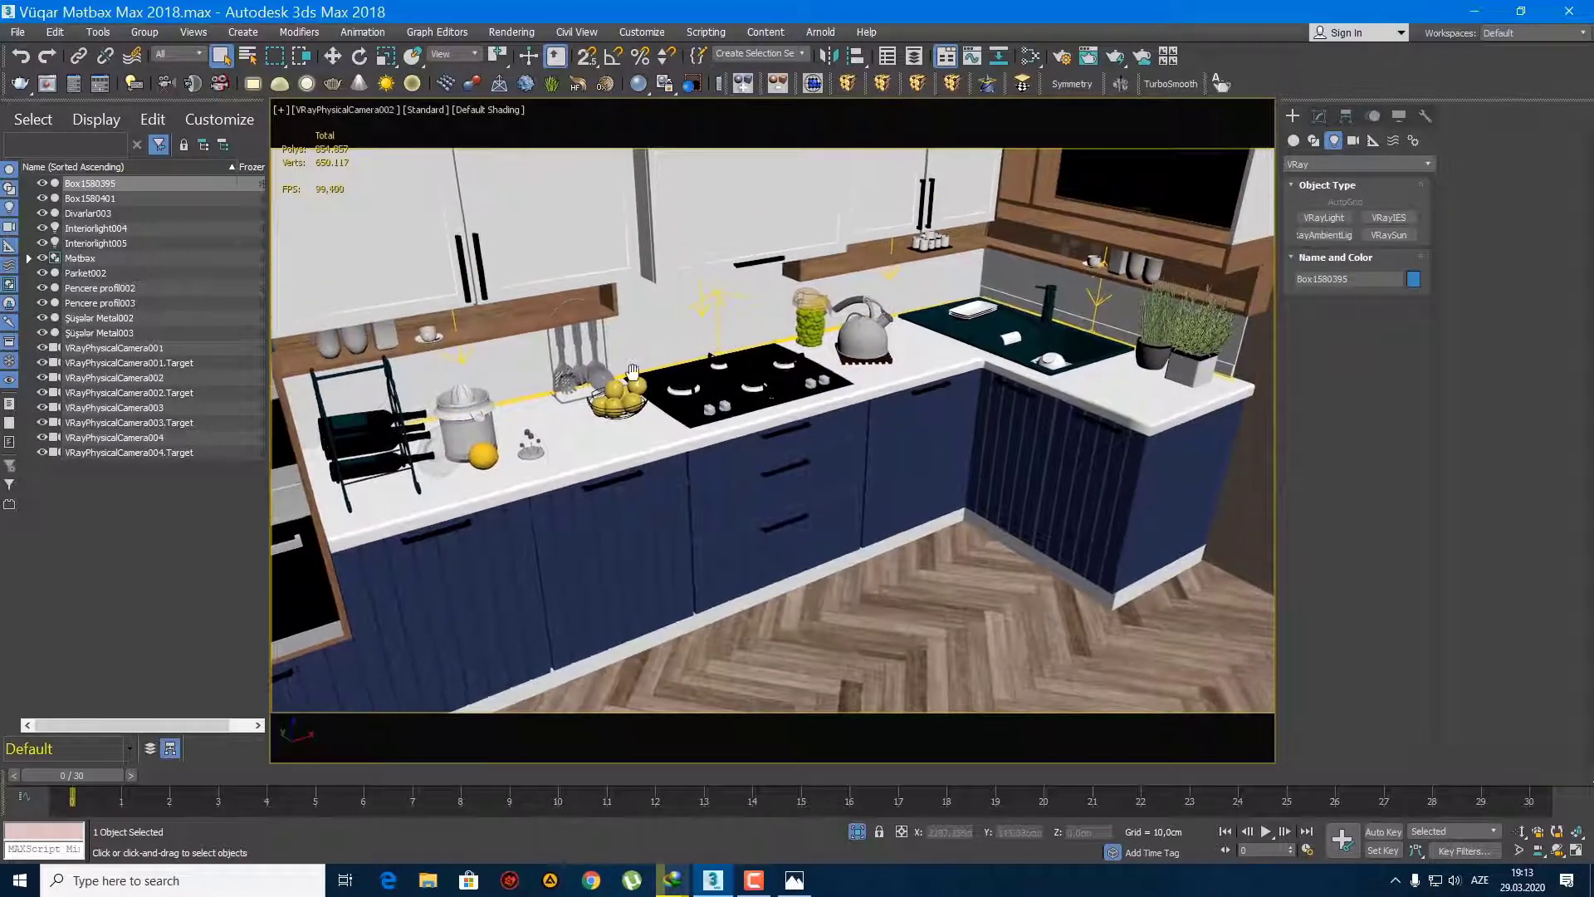
# Step: Switch to the VRayPhysicalCamera003 view and pan the camera to bring the refrigerator into the frontal kitchen shot
pyautogui.press('c')
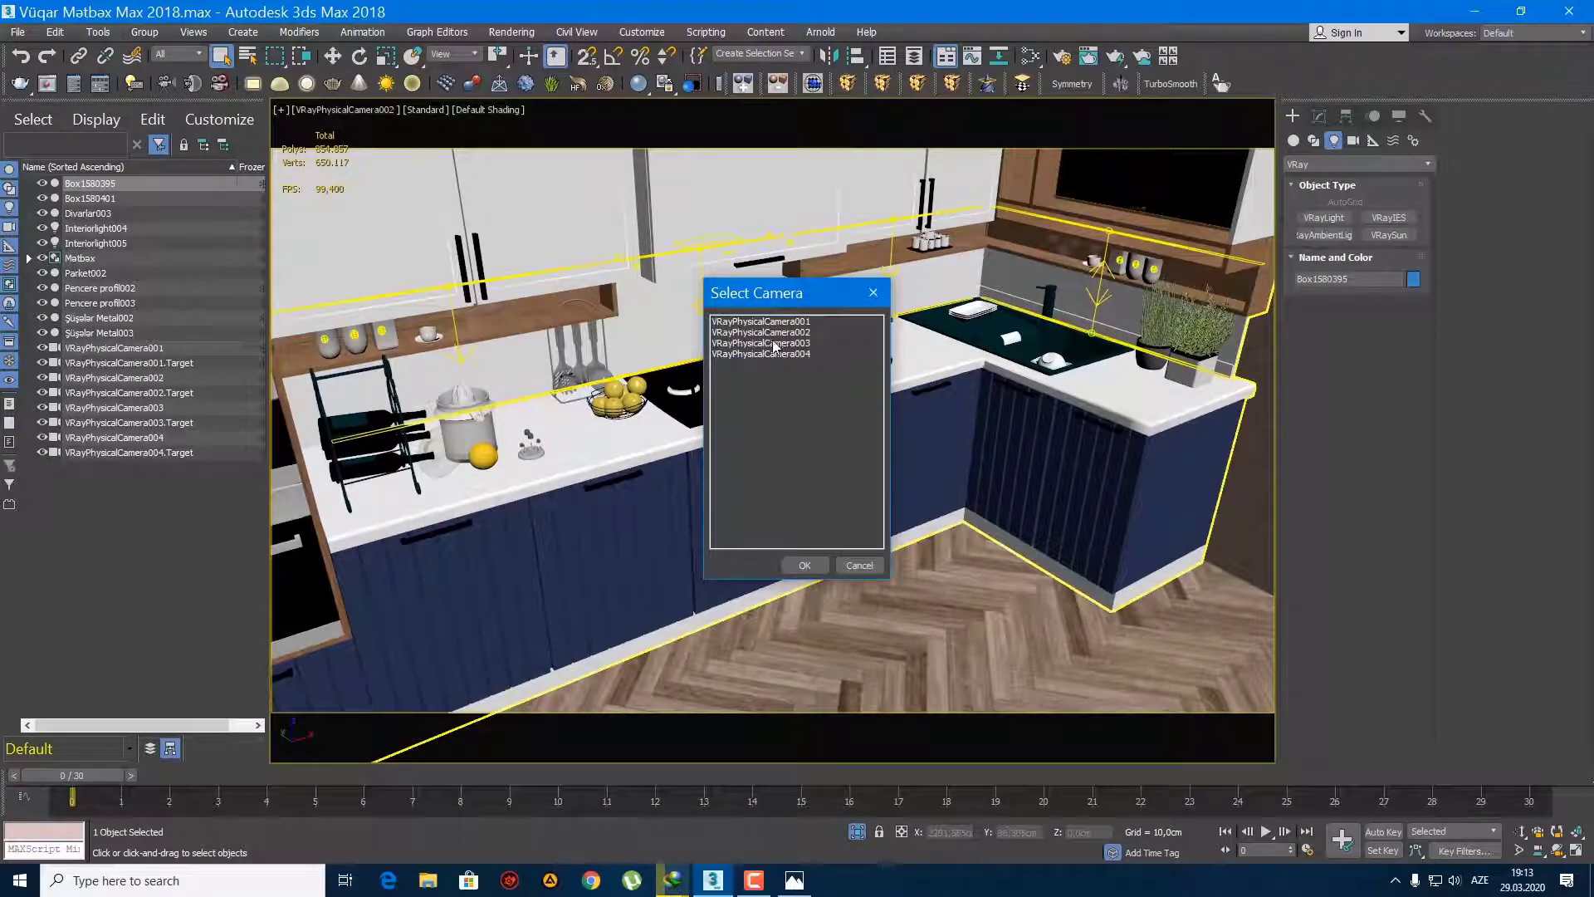
pyautogui.doubleClick(773, 343)
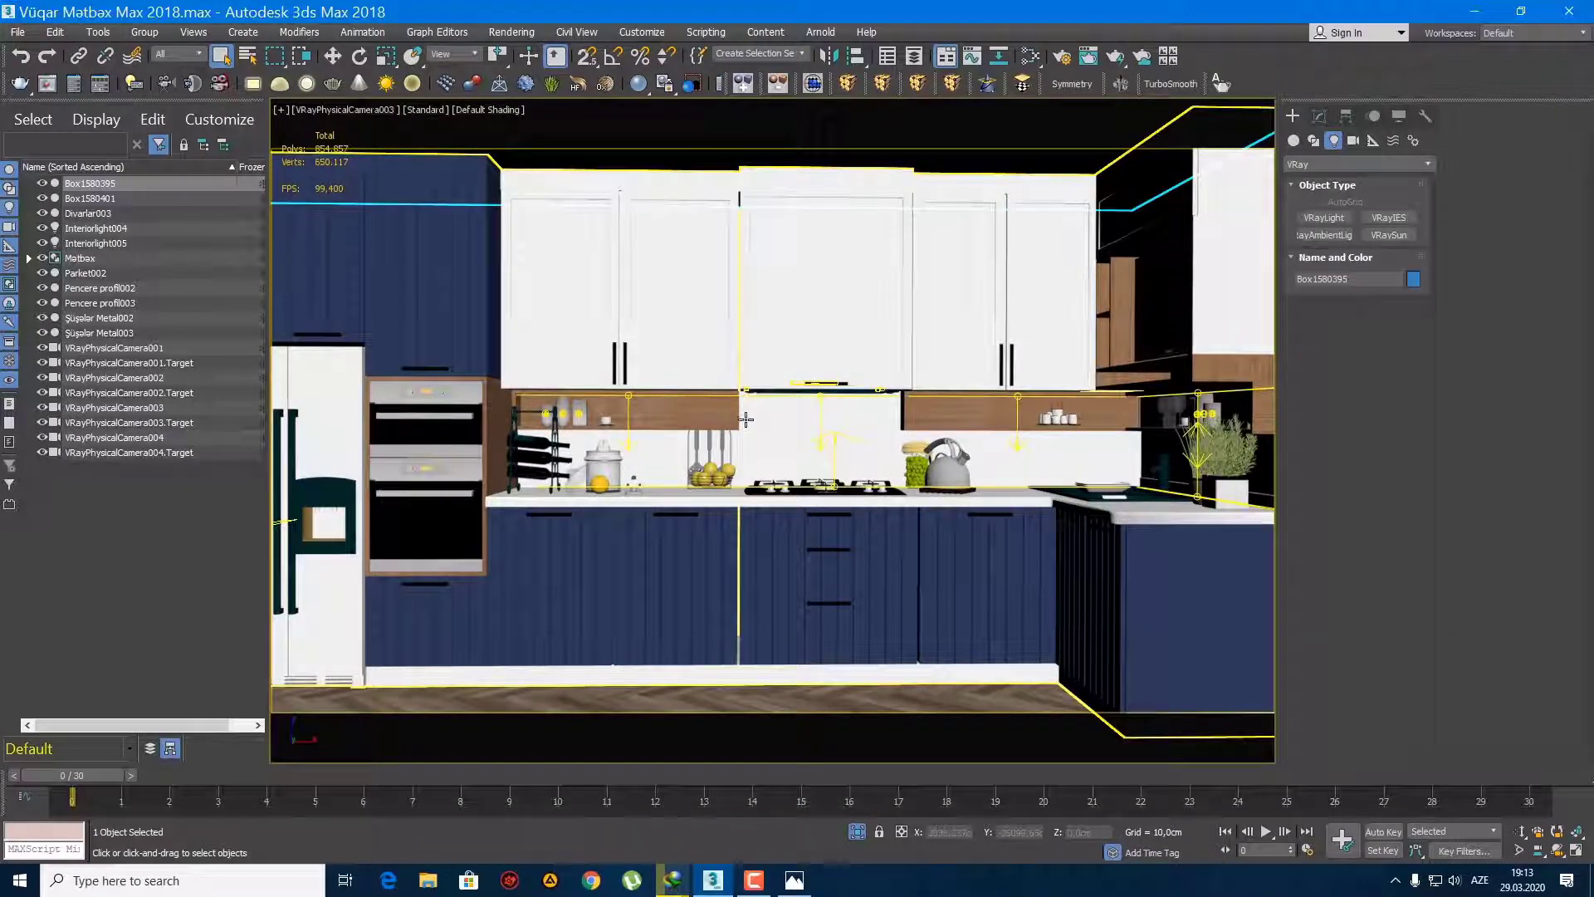
pyautogui.moveTo(854, 409); pyautogui.dragTo(913, 474, button='middle')
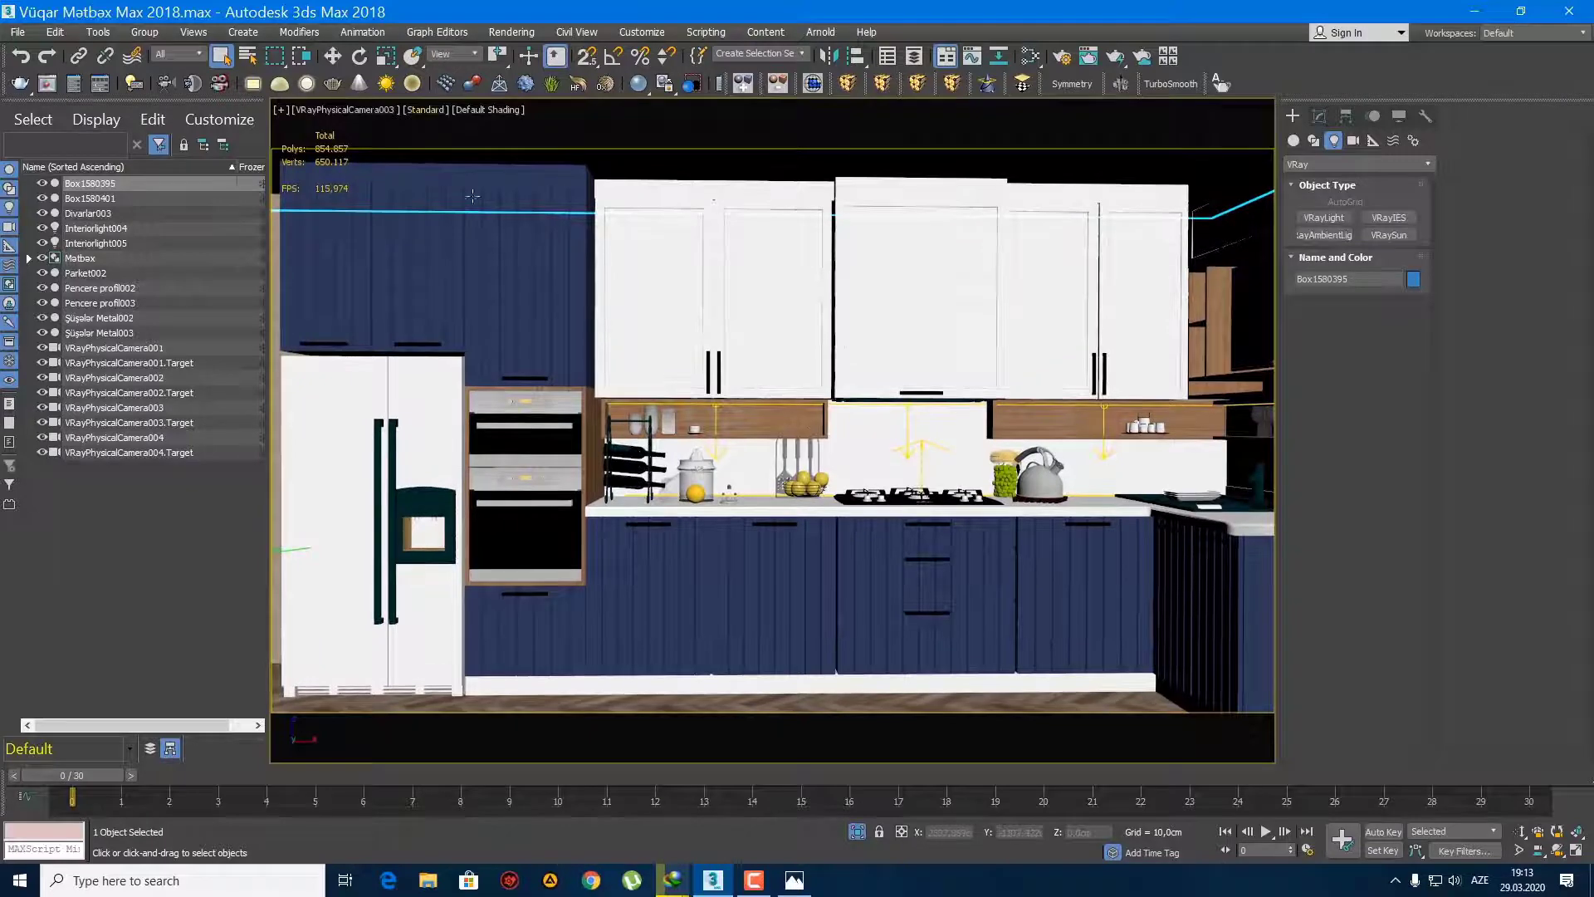
# Step: Select VRayPhysicalCamera003, try a film gate of 56 mm and set it to 60 mm
pyautogui.click(358, 114)
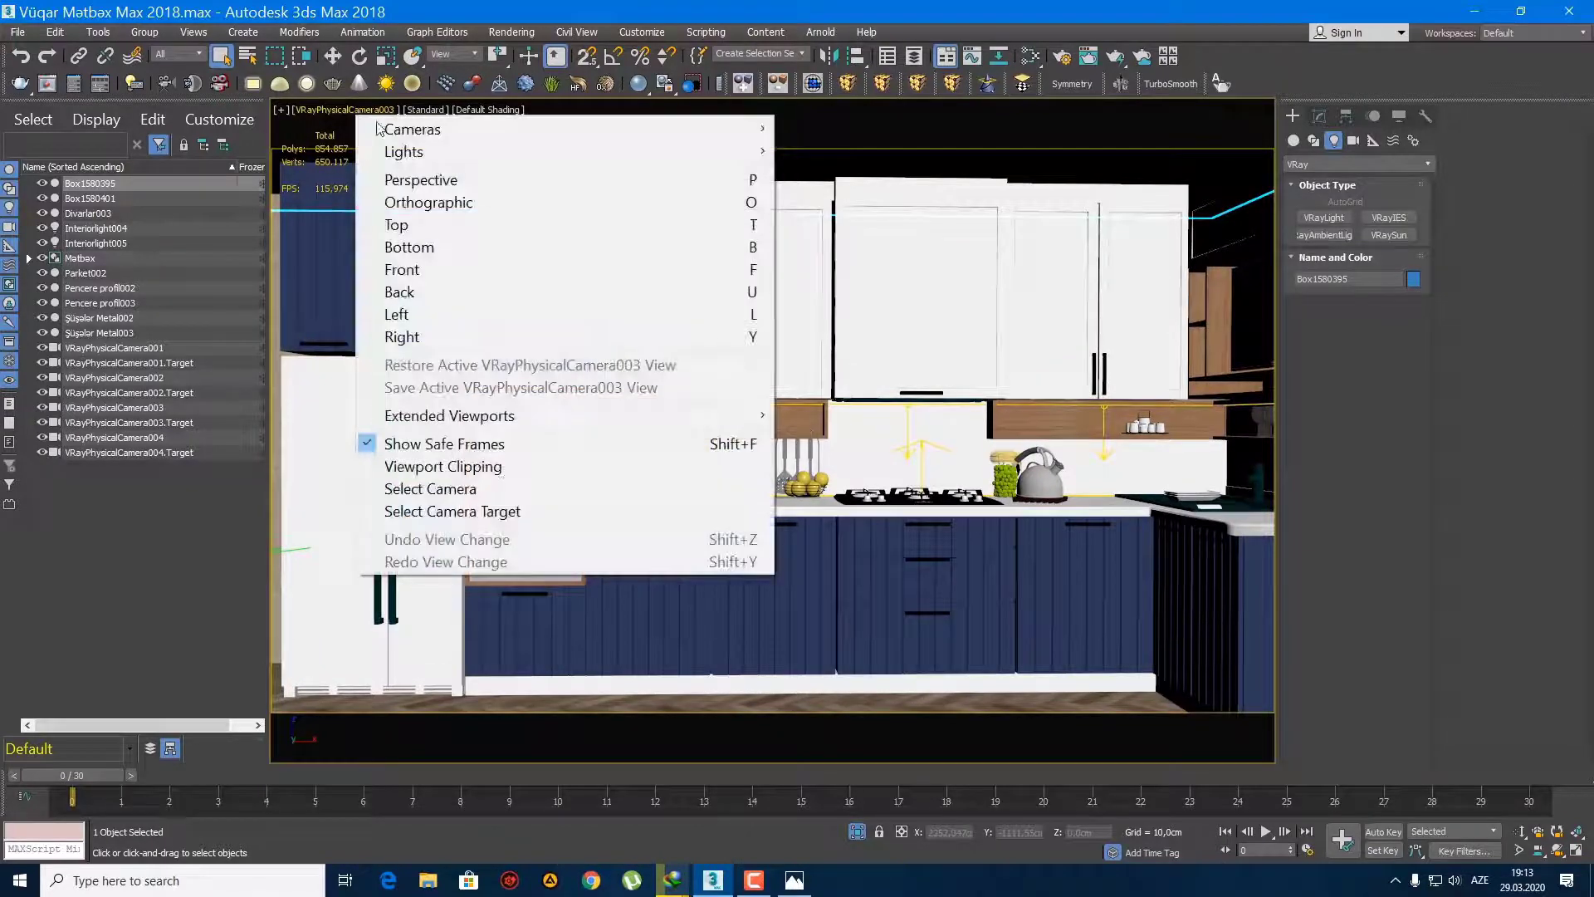
pyautogui.click(506, 487)
pyautogui.click(1319, 117)
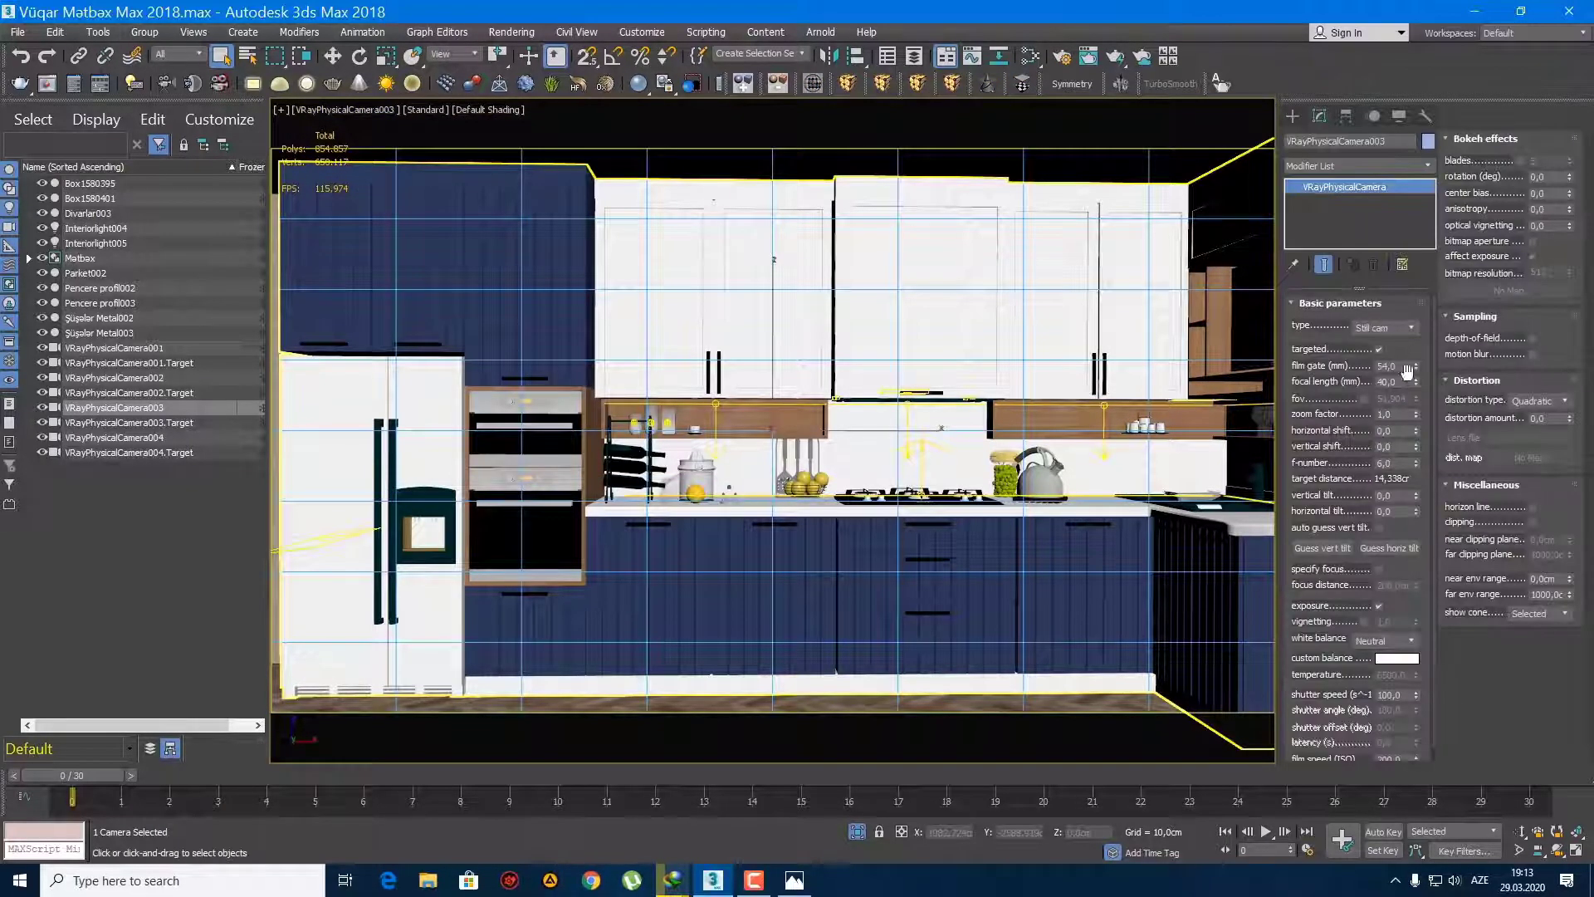
pyautogui.doubleClick(1410, 366)
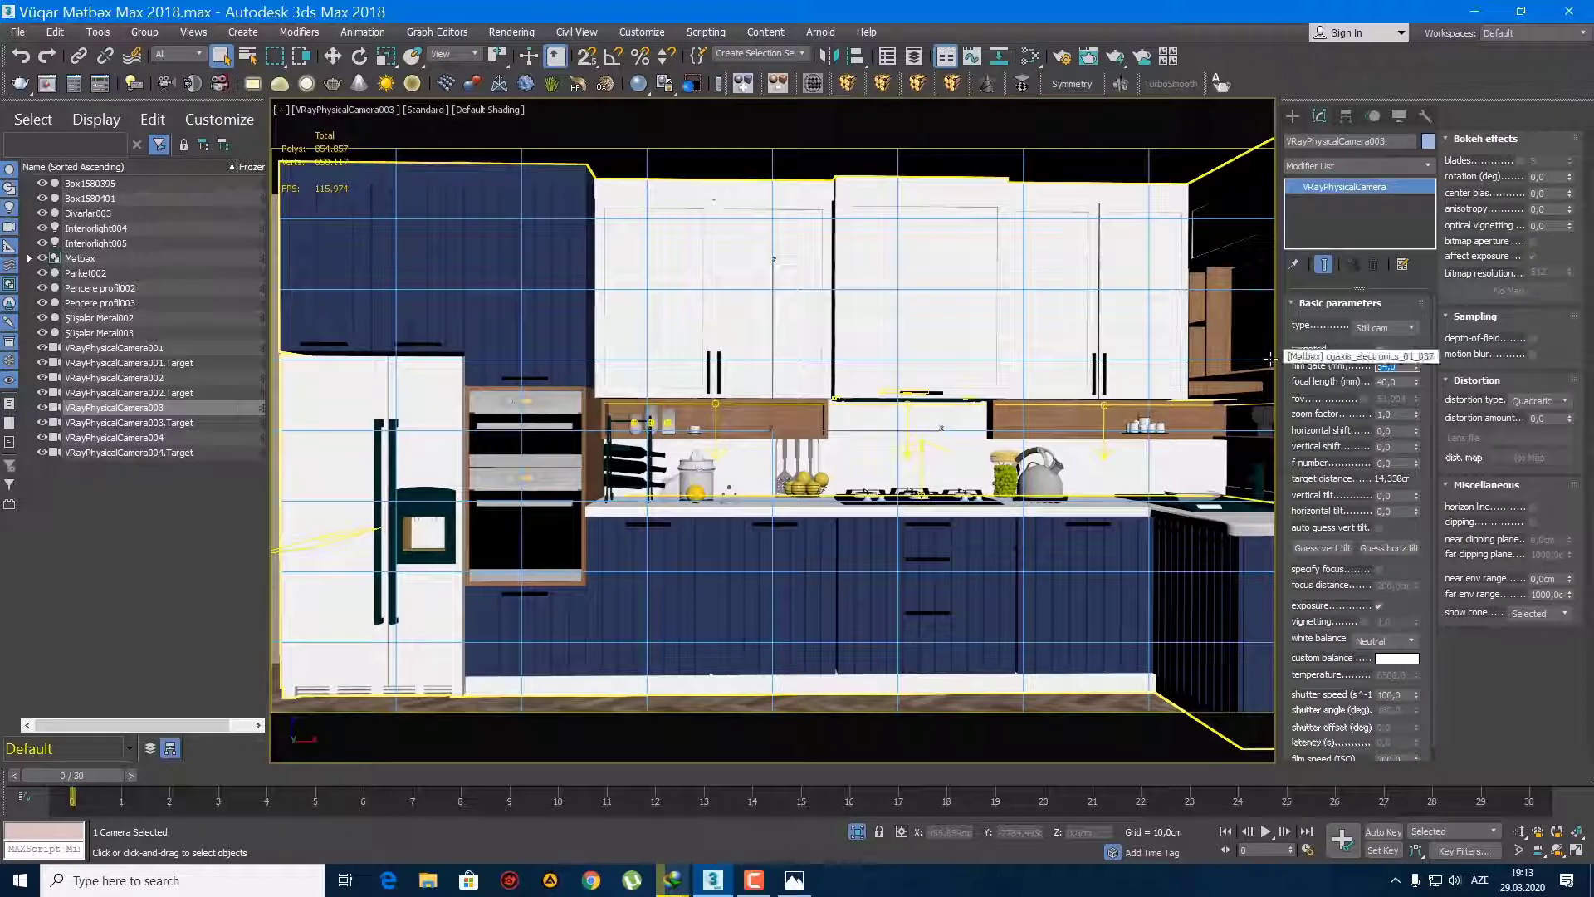
pyautogui.write('5')
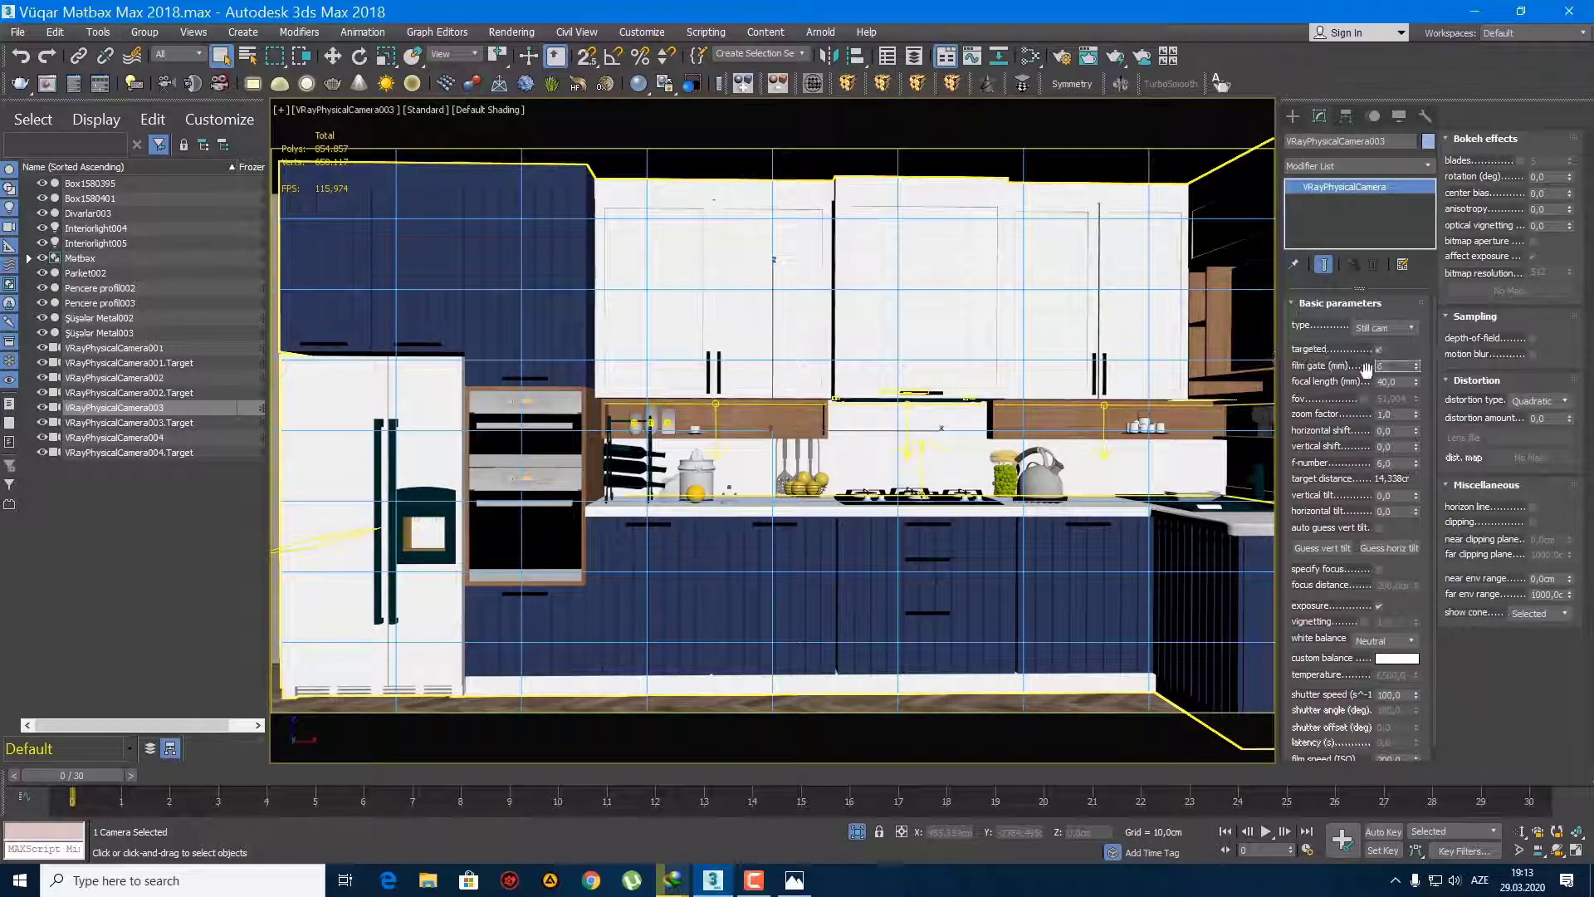
pyautogui.write('6')
pyautogui.press('Return')
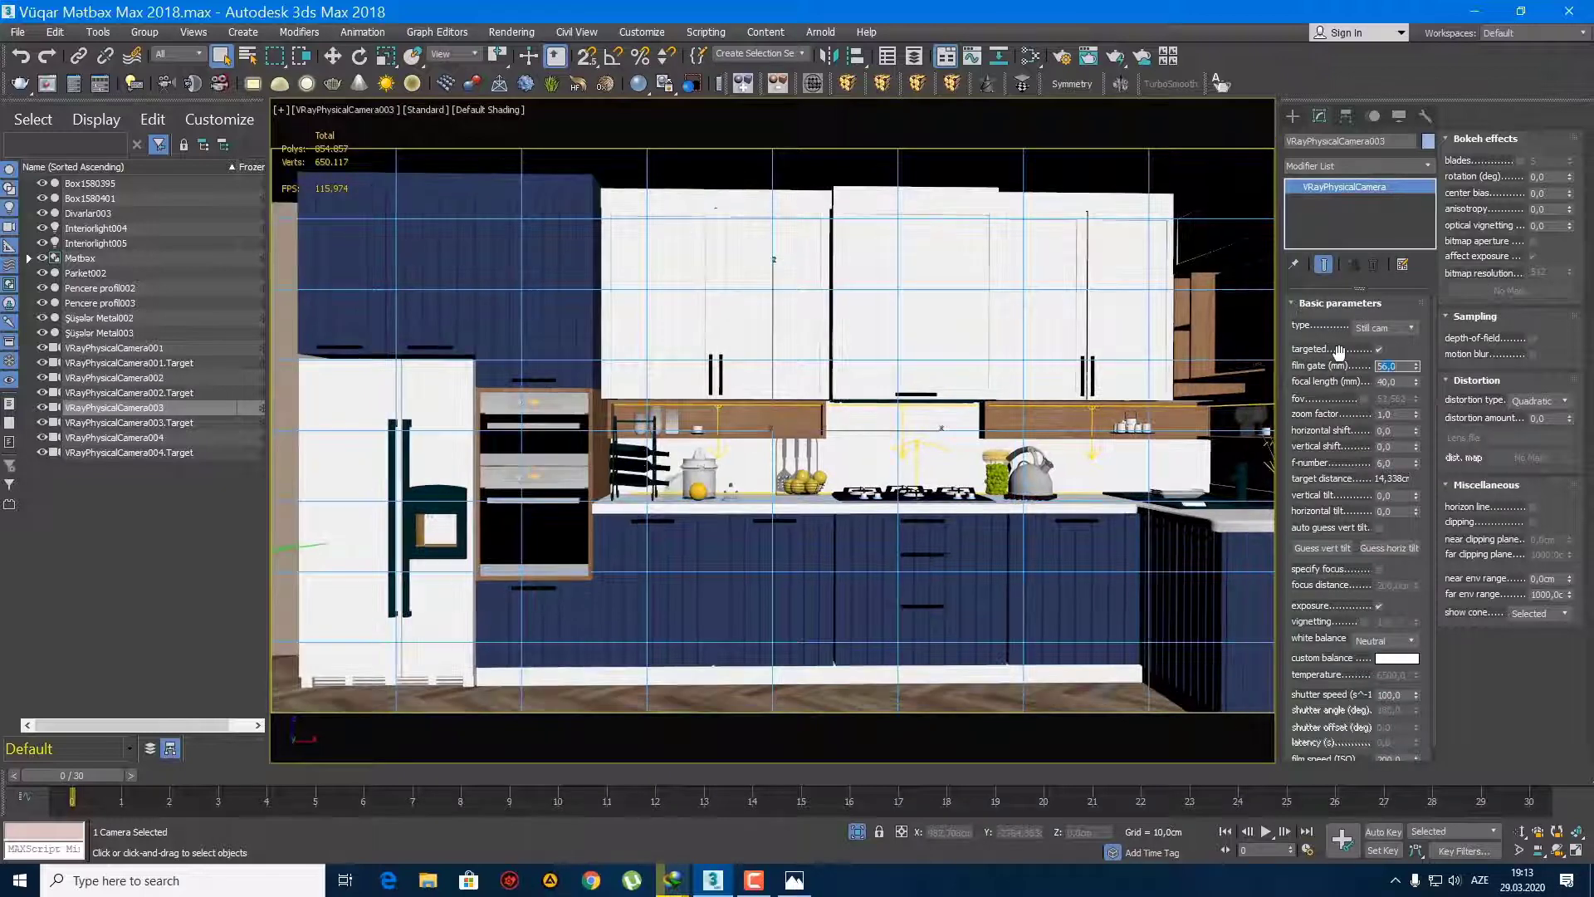
pyautogui.write('60')
pyautogui.press('Return')
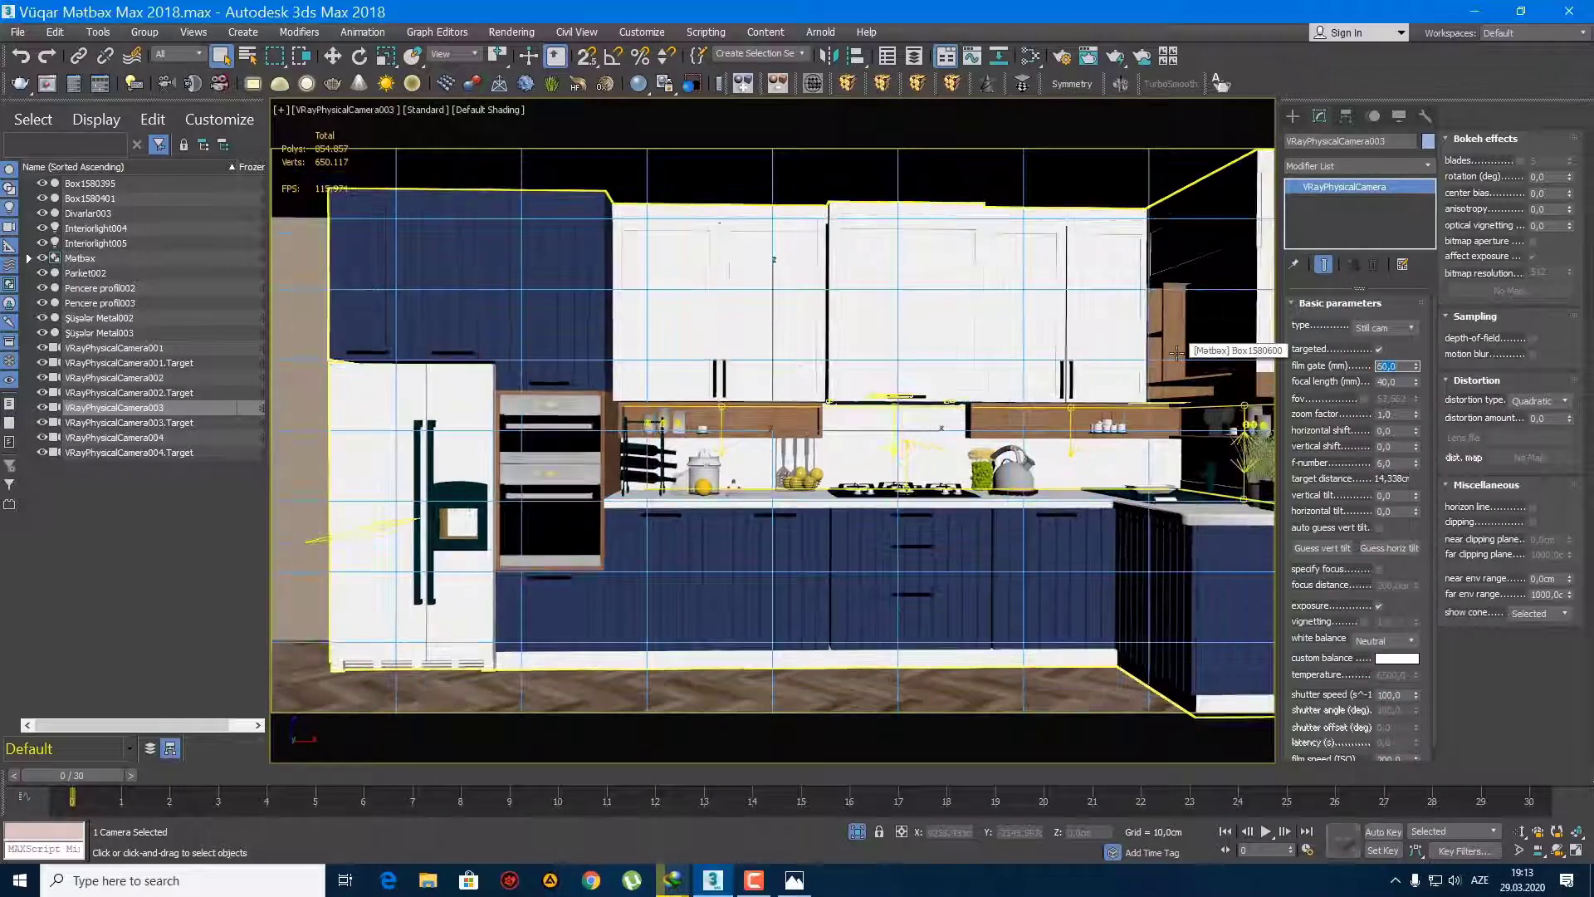
# Step: Set the film gate of VRayPhysicalCamera003 to 62 mm and pan the camera to frame the kitchen from refrigerator to corner unit
pyautogui.moveTo(873, 392); pyautogui.dragTo(755, 425, button='middle')
pyautogui.moveTo(880, 418); pyautogui.dragTo(900, 418, button='middle')
pyautogui.moveTo(1398, 367); pyautogui.dragTo(1329, 367)
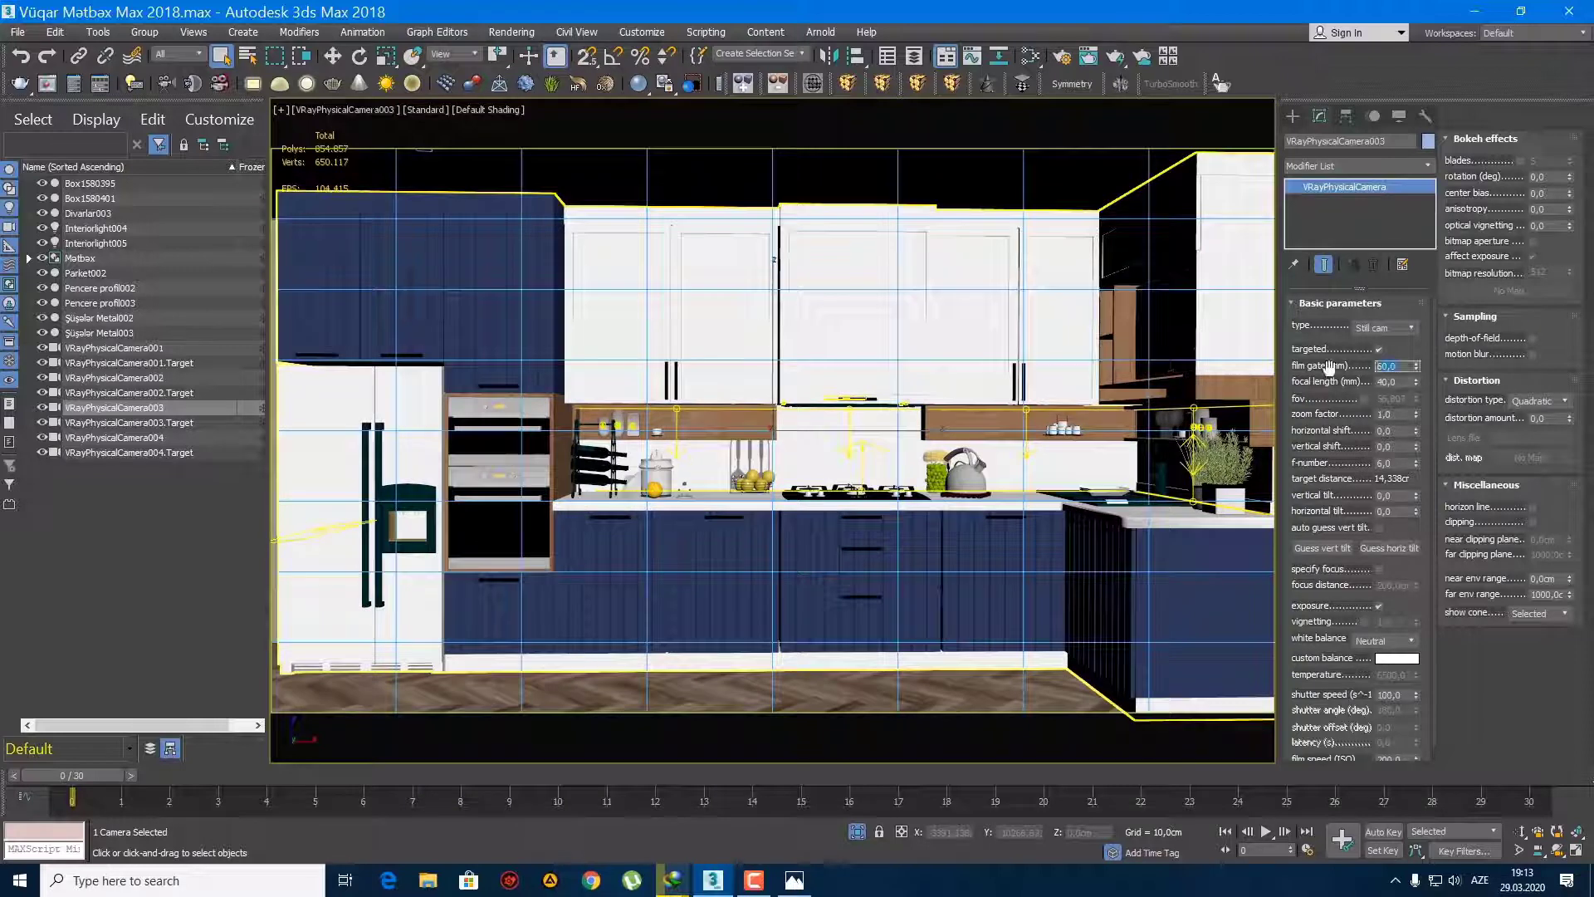
pyautogui.write('62')
pyautogui.press('Return')
pyautogui.moveTo(872, 392); pyautogui.dragTo(801, 400, button='middle')
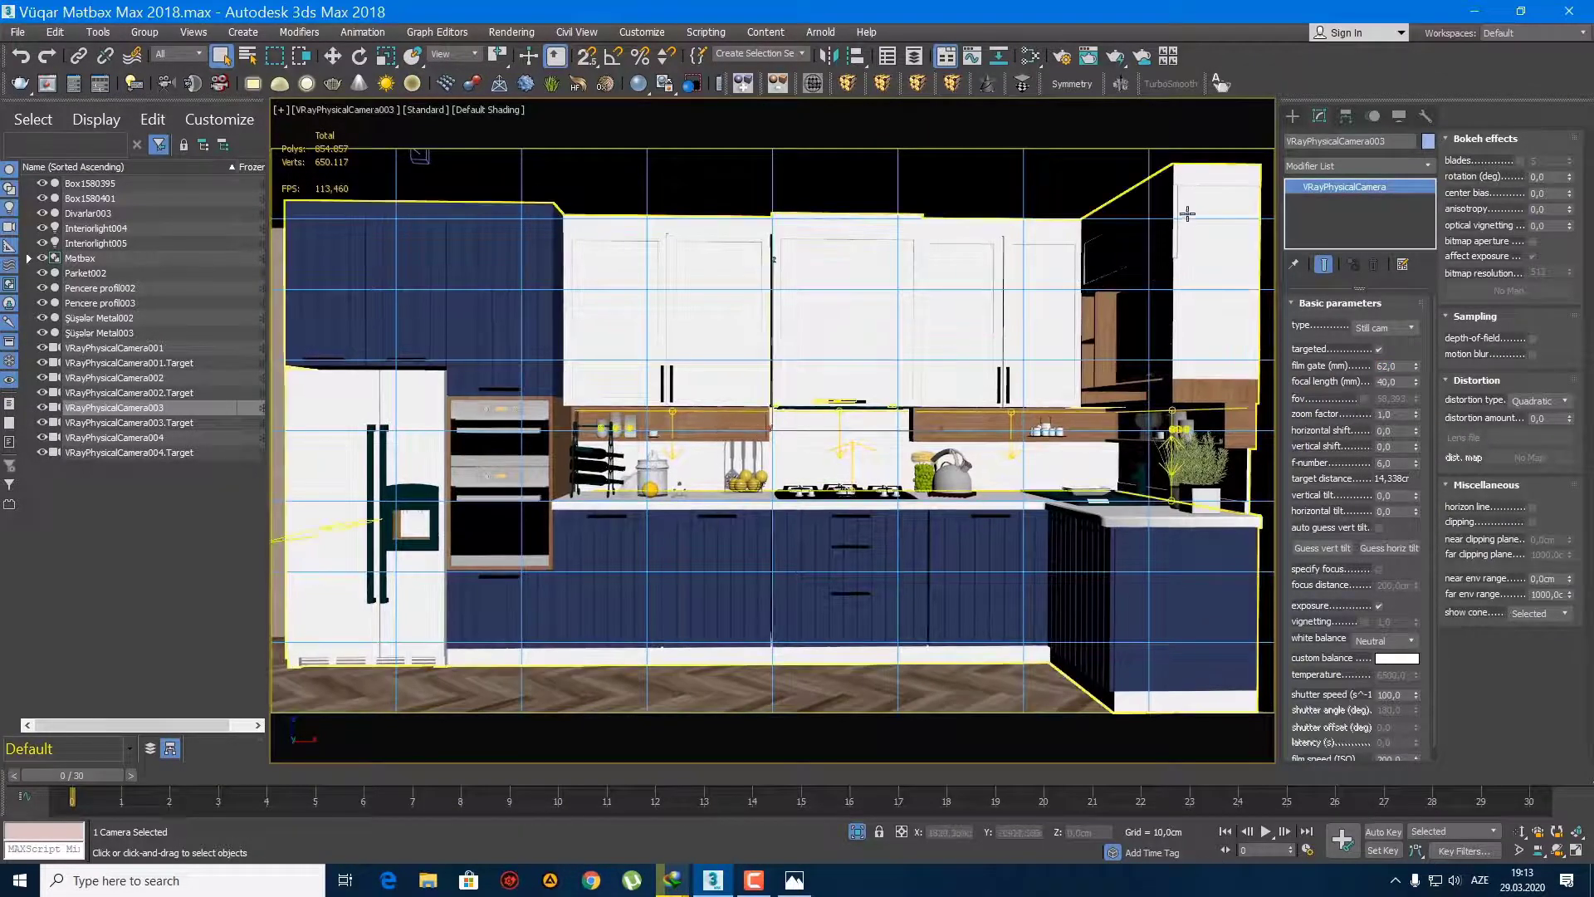
pyautogui.moveTo(1035, 299); pyautogui.dragTo(1021, 253, button='middle')
pyautogui.moveTo(967, 389); pyautogui.dragTo(966, 368, button='middle')
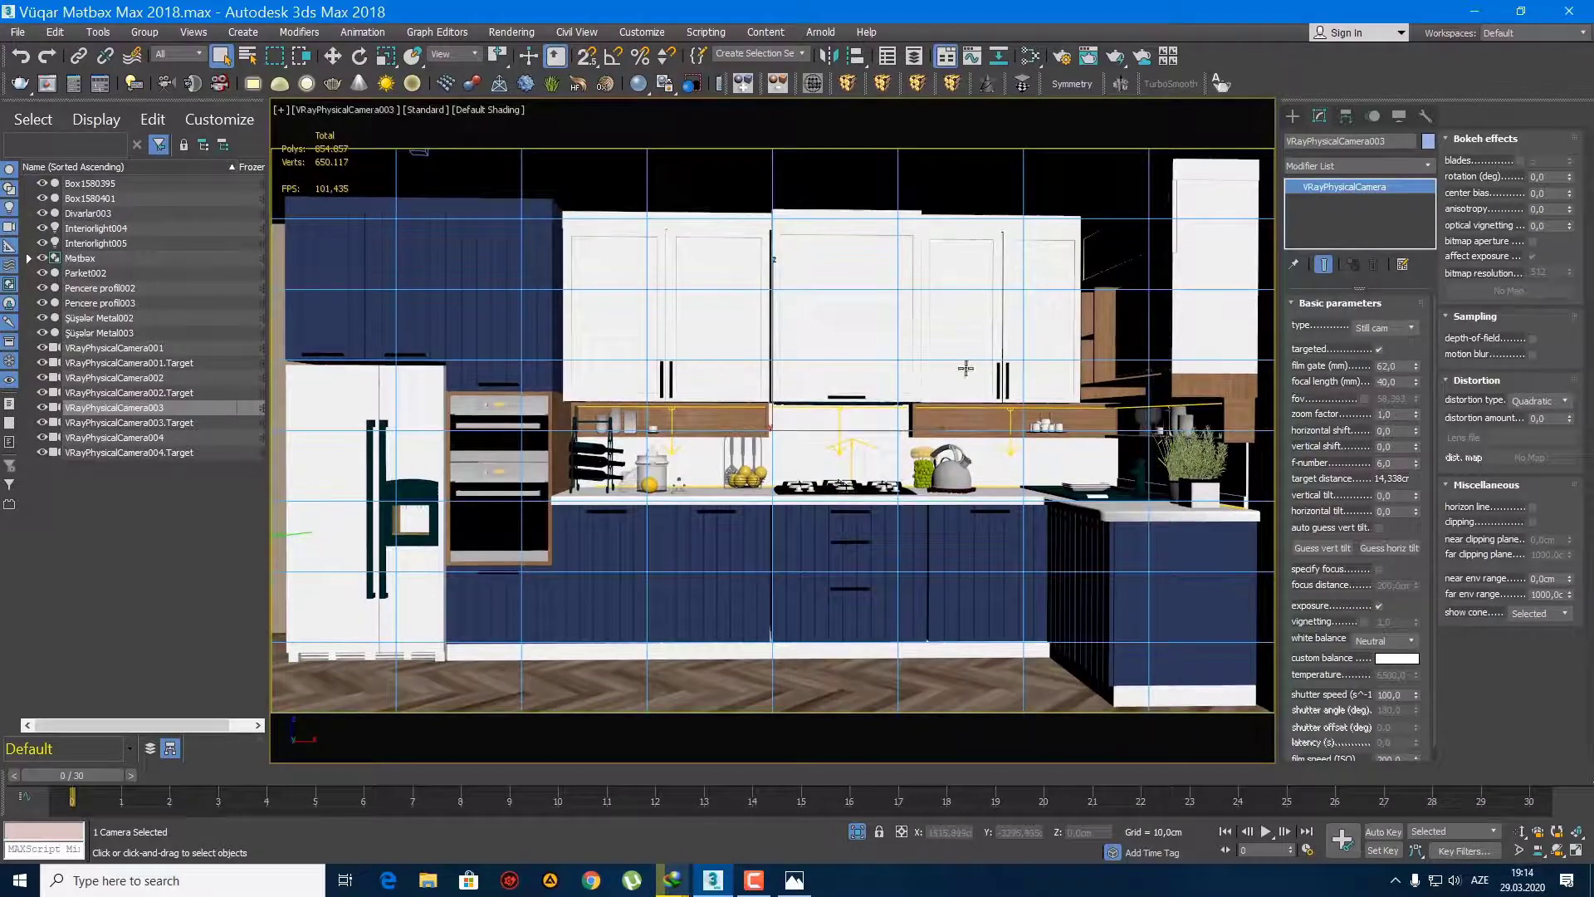
pyautogui.click(1294, 116)
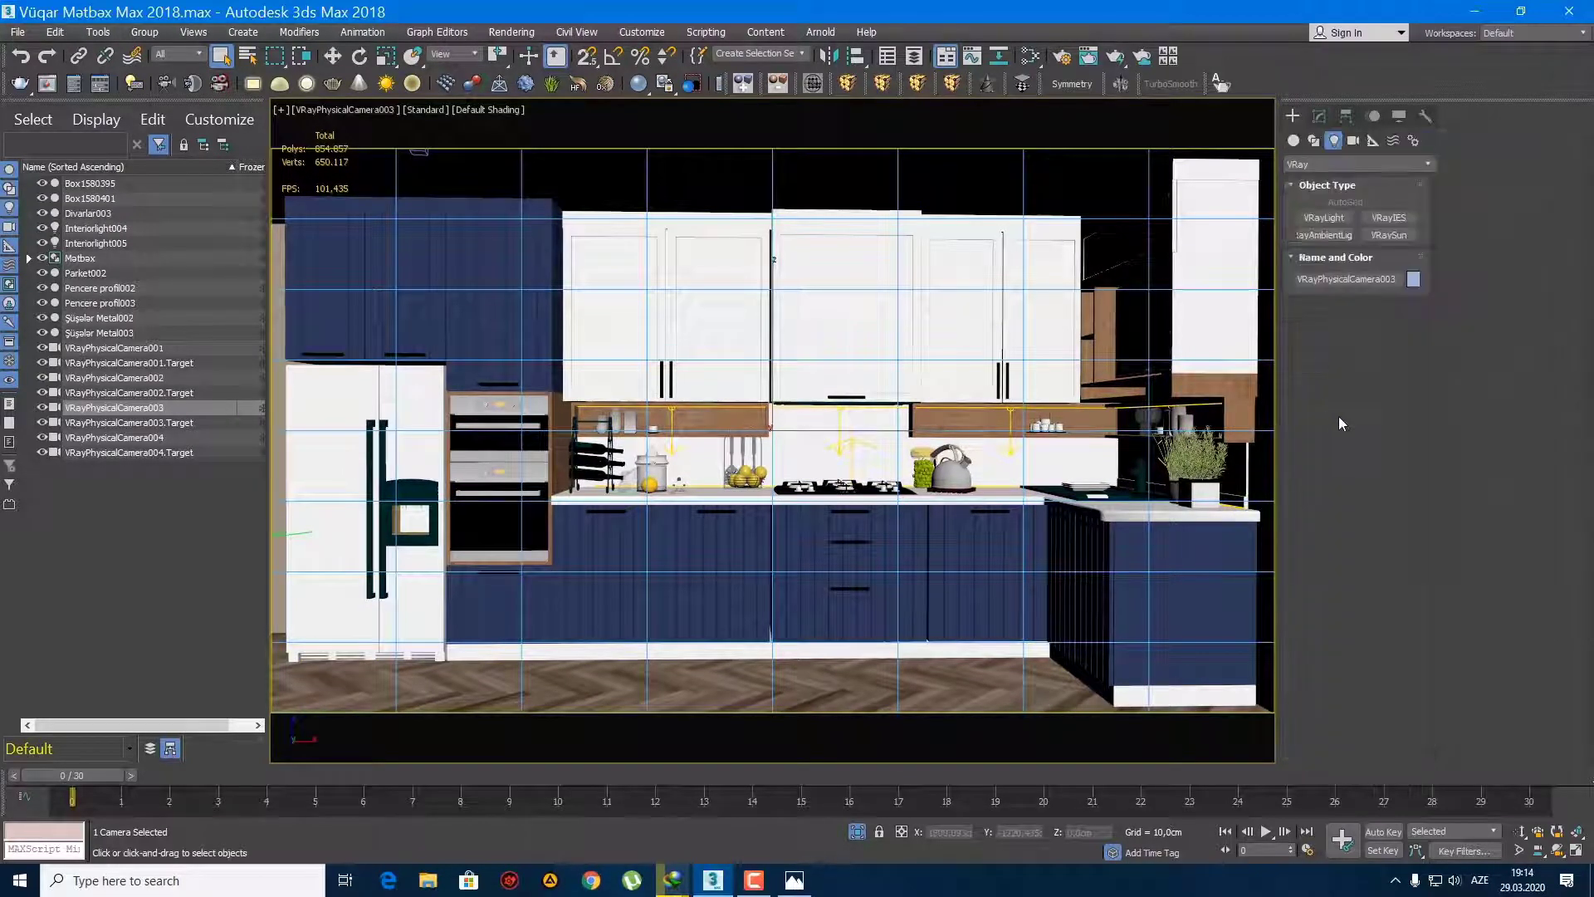
# Step: Compare the framing of the kitchen in the VRayPhysicalCamera002 and VRayPhysicalCamera003 views
pyautogui.click(745, 352)
pyautogui.press('c')
pyautogui.doubleClick(780, 343)
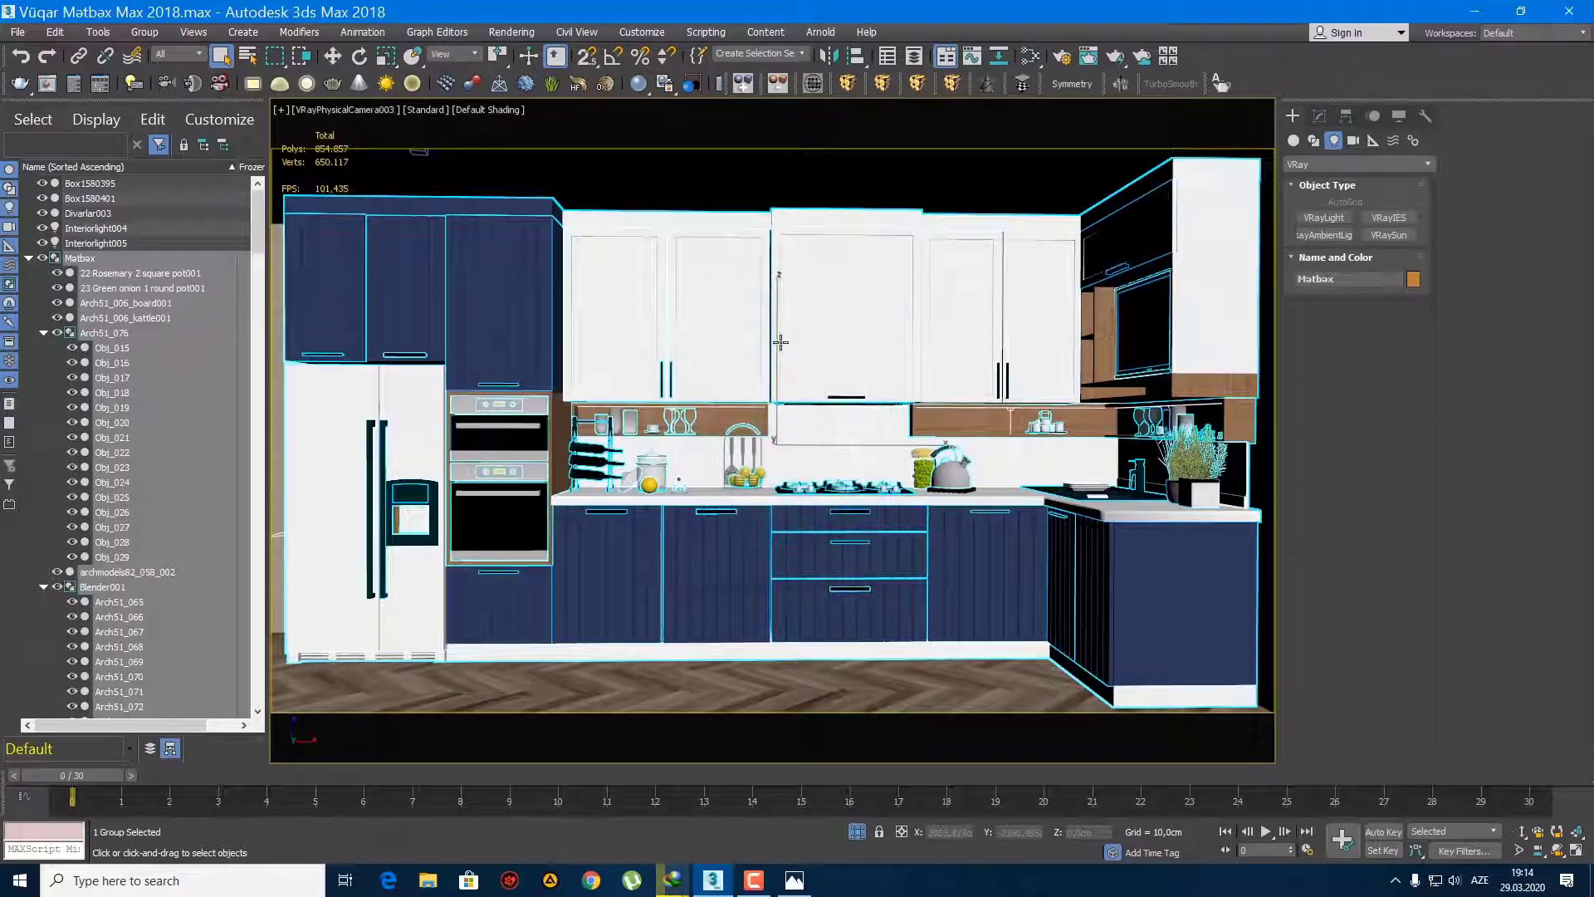
pyautogui.press('c')
pyautogui.doubleClick(774, 332)
pyautogui.press('c')
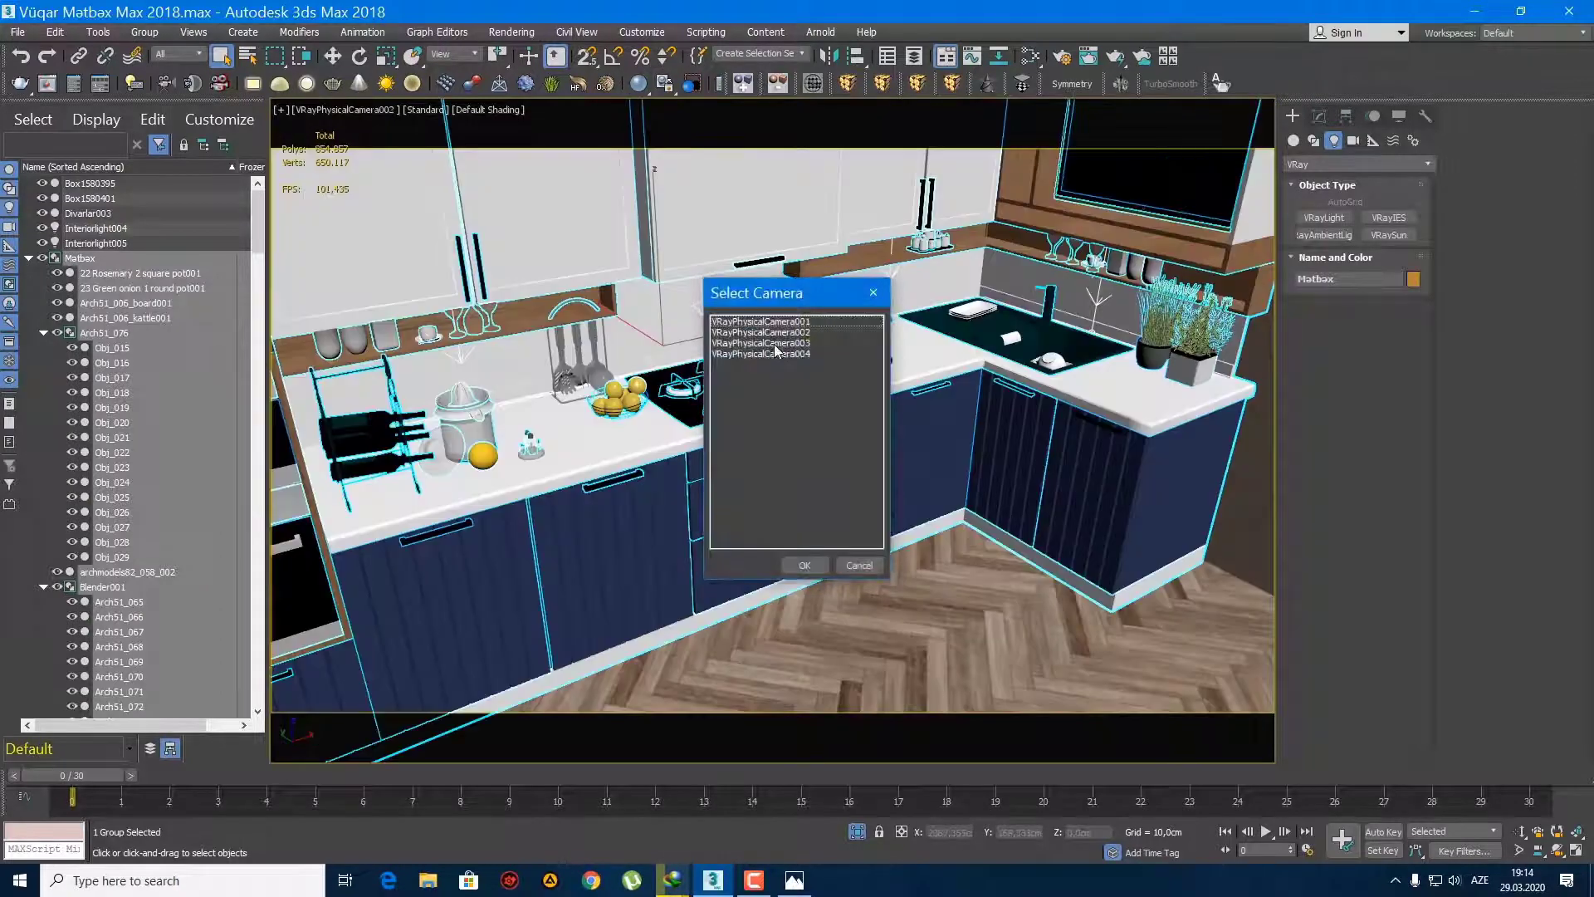
pyautogui.click(773, 342)
pyautogui.doubleClick(774, 342)
# Step: Switch to the VRayPhysicalCamera004 view and orbit the camera to look along the countertop toward the sink and TV corner
pyautogui.press('c')
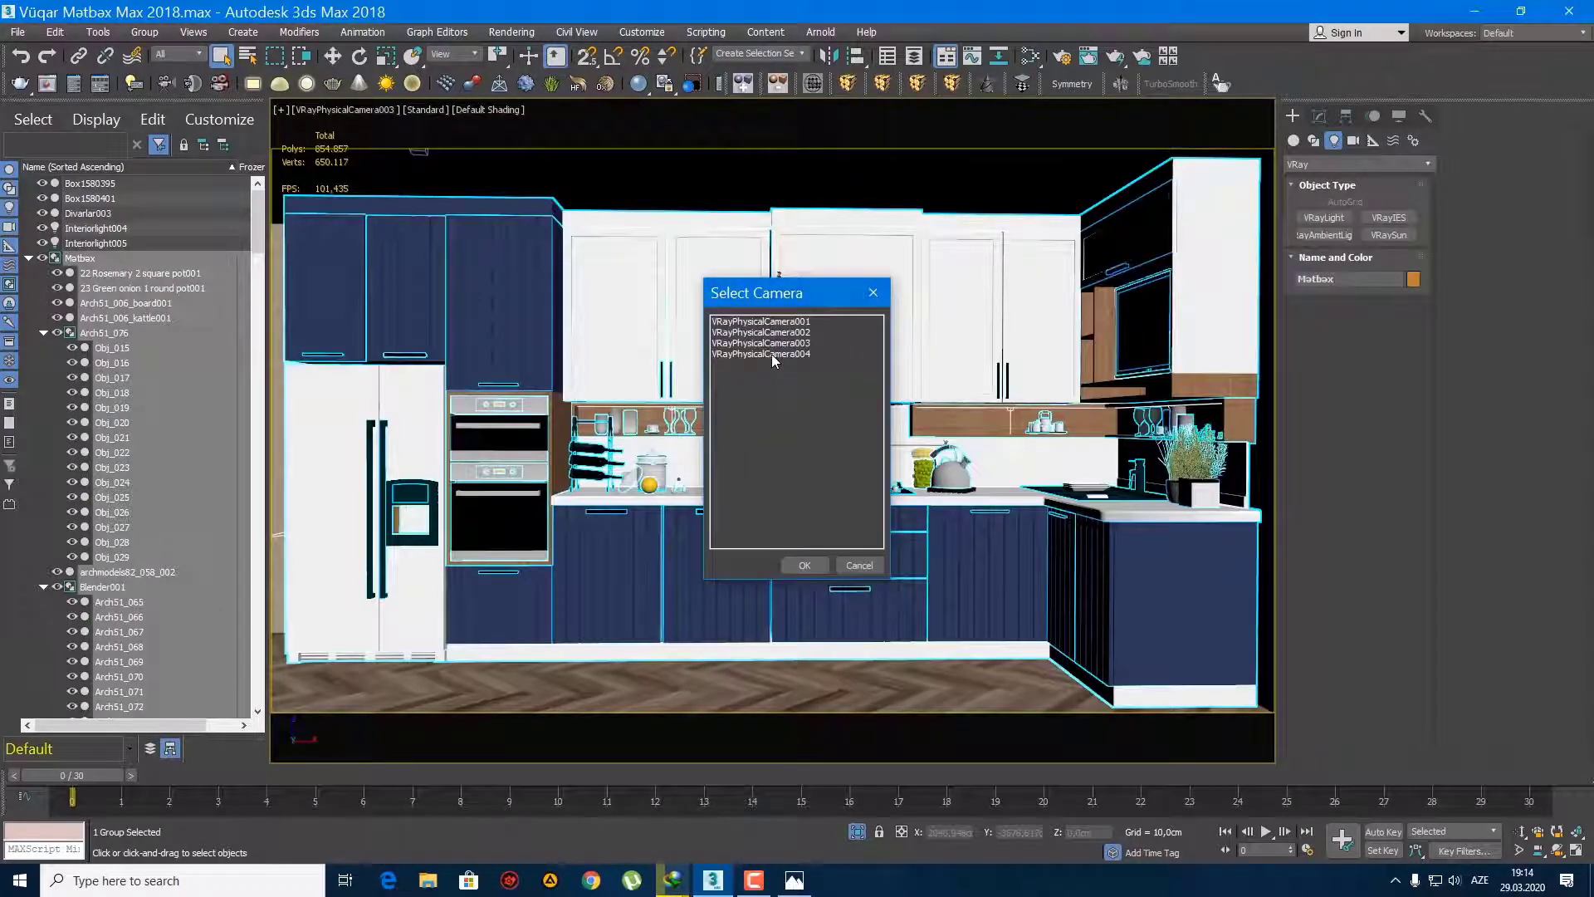
pyautogui.doubleClick(771, 354)
pyautogui.click(1558, 851)
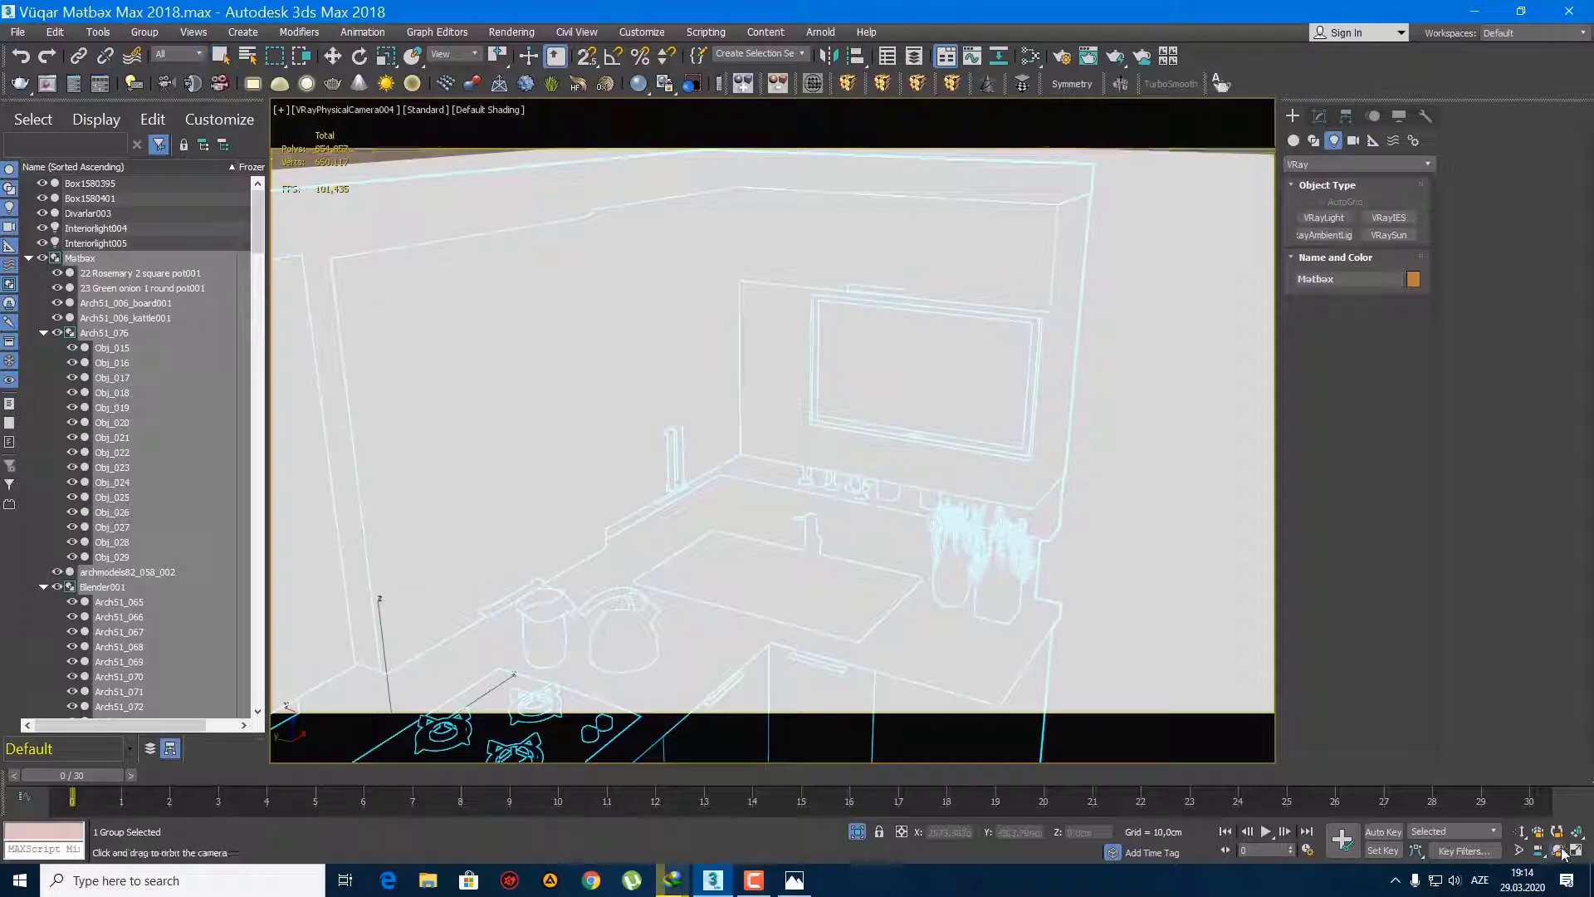
pyautogui.moveTo(789, 551); pyautogui.dragTo(961, 465)
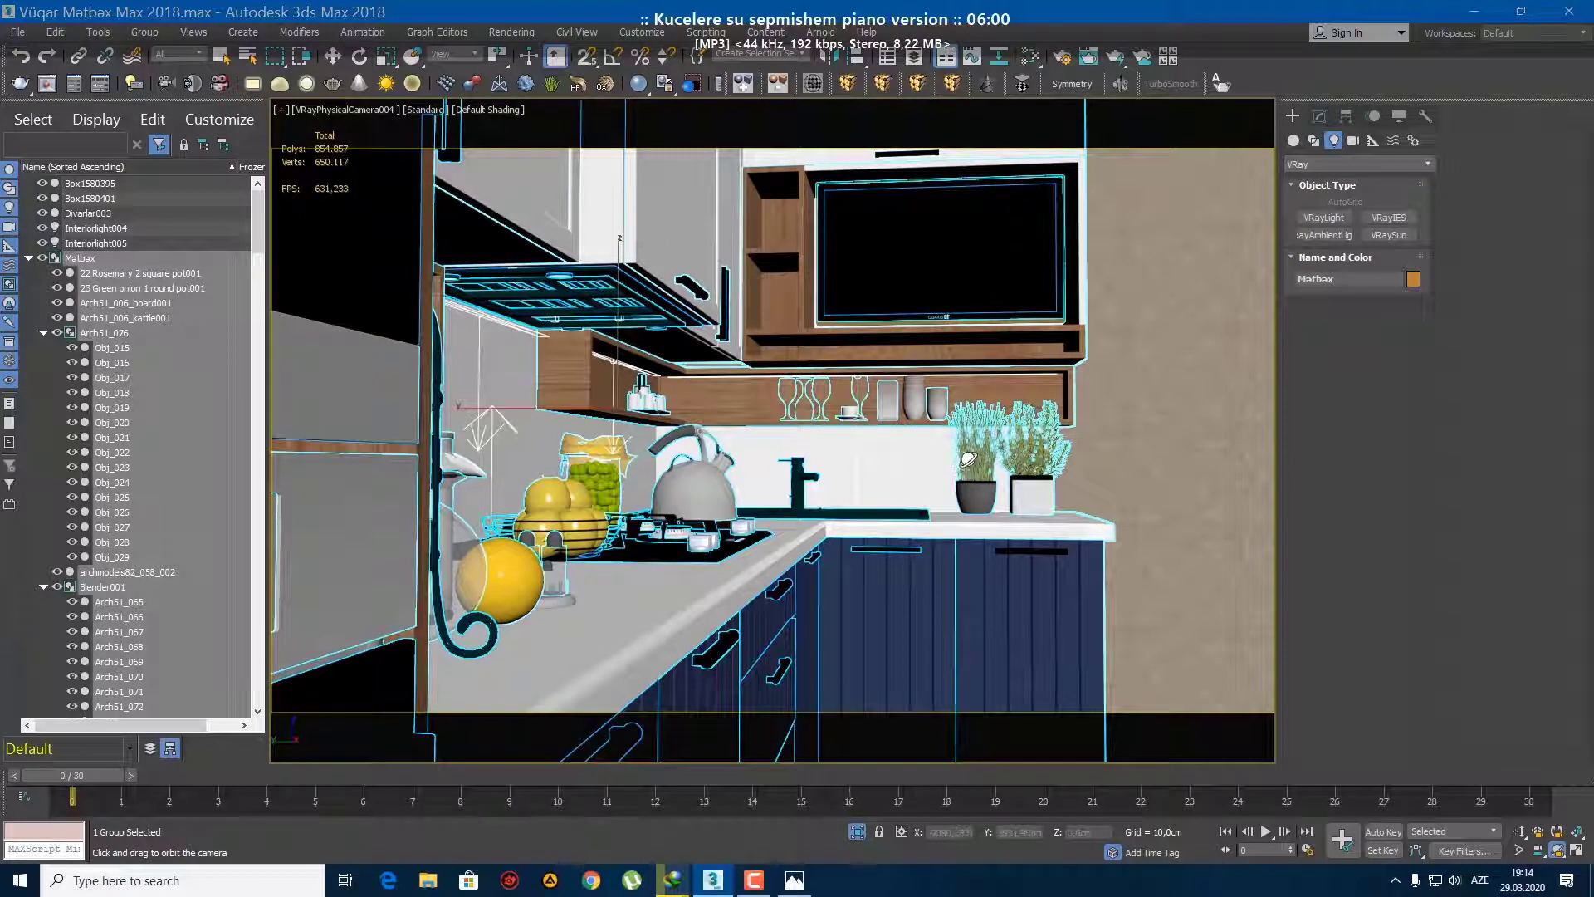
# Step: In the top view, move VRayPhysicalCamera004 together with its target back toward the side wall beyond the refrigerator and away from the cabinets
pyautogui.press('t')
pyautogui.press('F3')
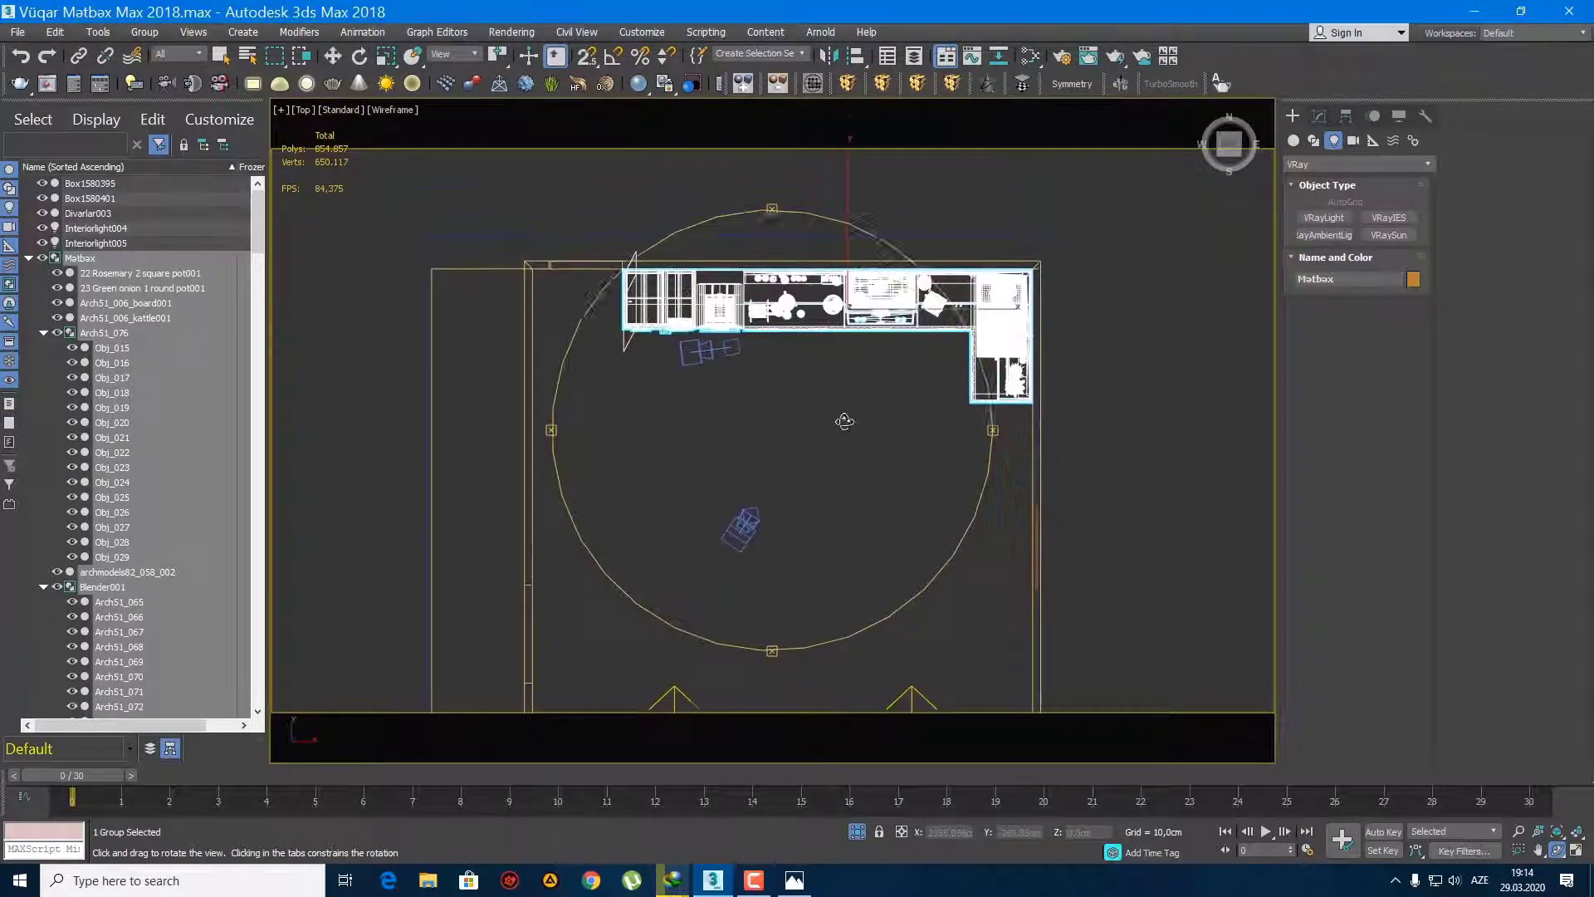
pyautogui.rightClick(844, 421)
pyautogui.scroll(3, 716, 378)
pyautogui.moveTo(683, 323); pyautogui.dragTo(683, 441, button='middle')
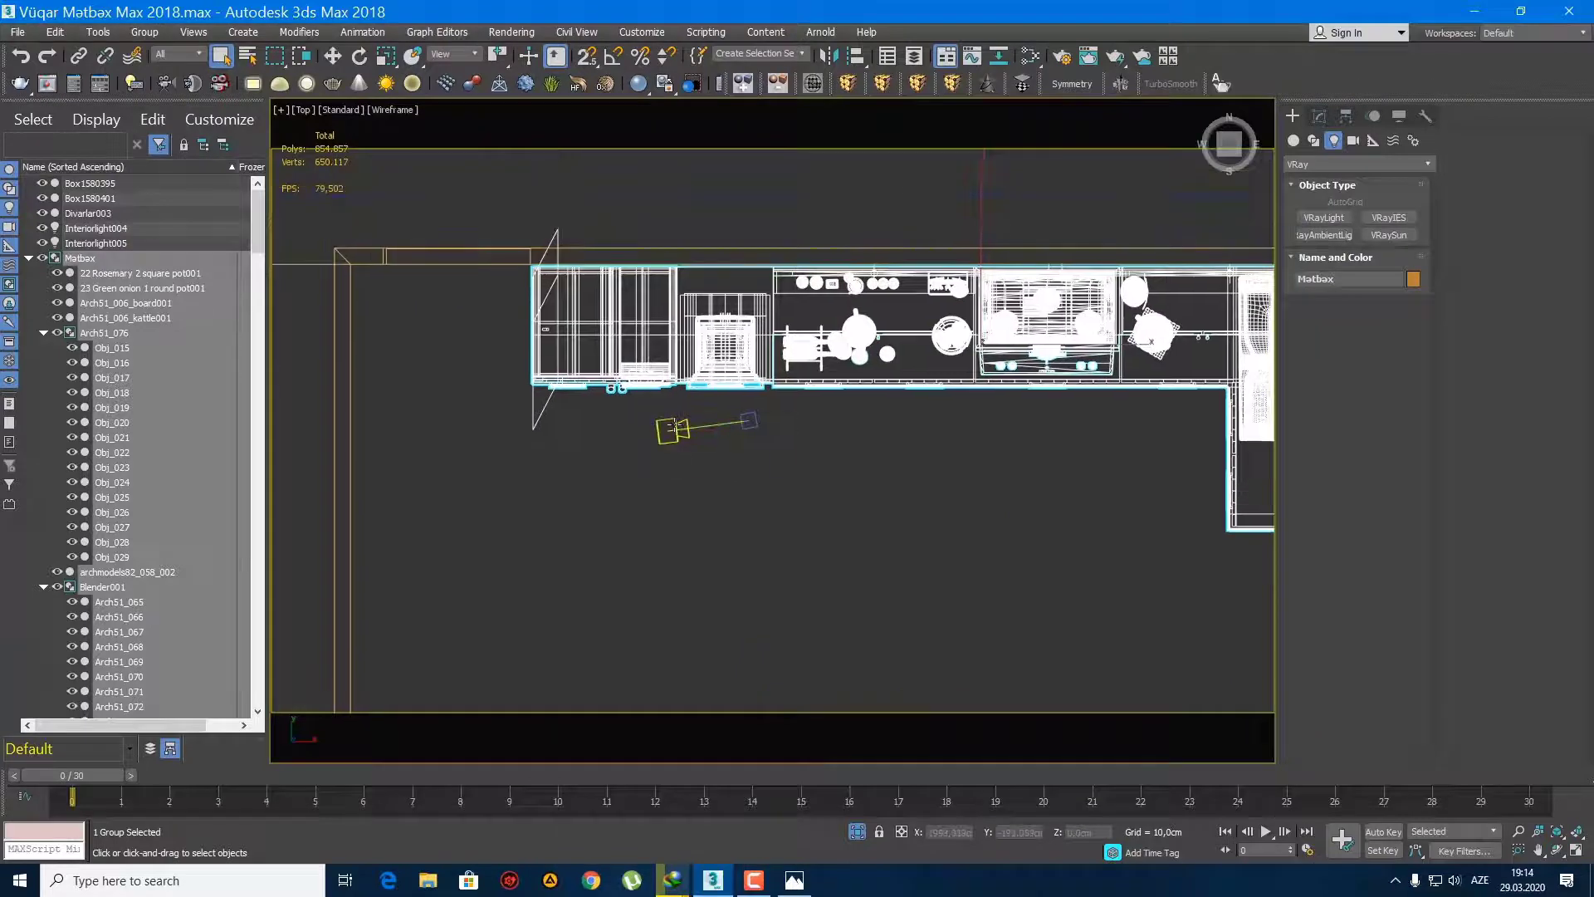
pyautogui.moveTo(805, 480); pyautogui.dragTo(648, 419)
pyautogui.scroll(-3, 788, 444)
pyautogui.press('w')
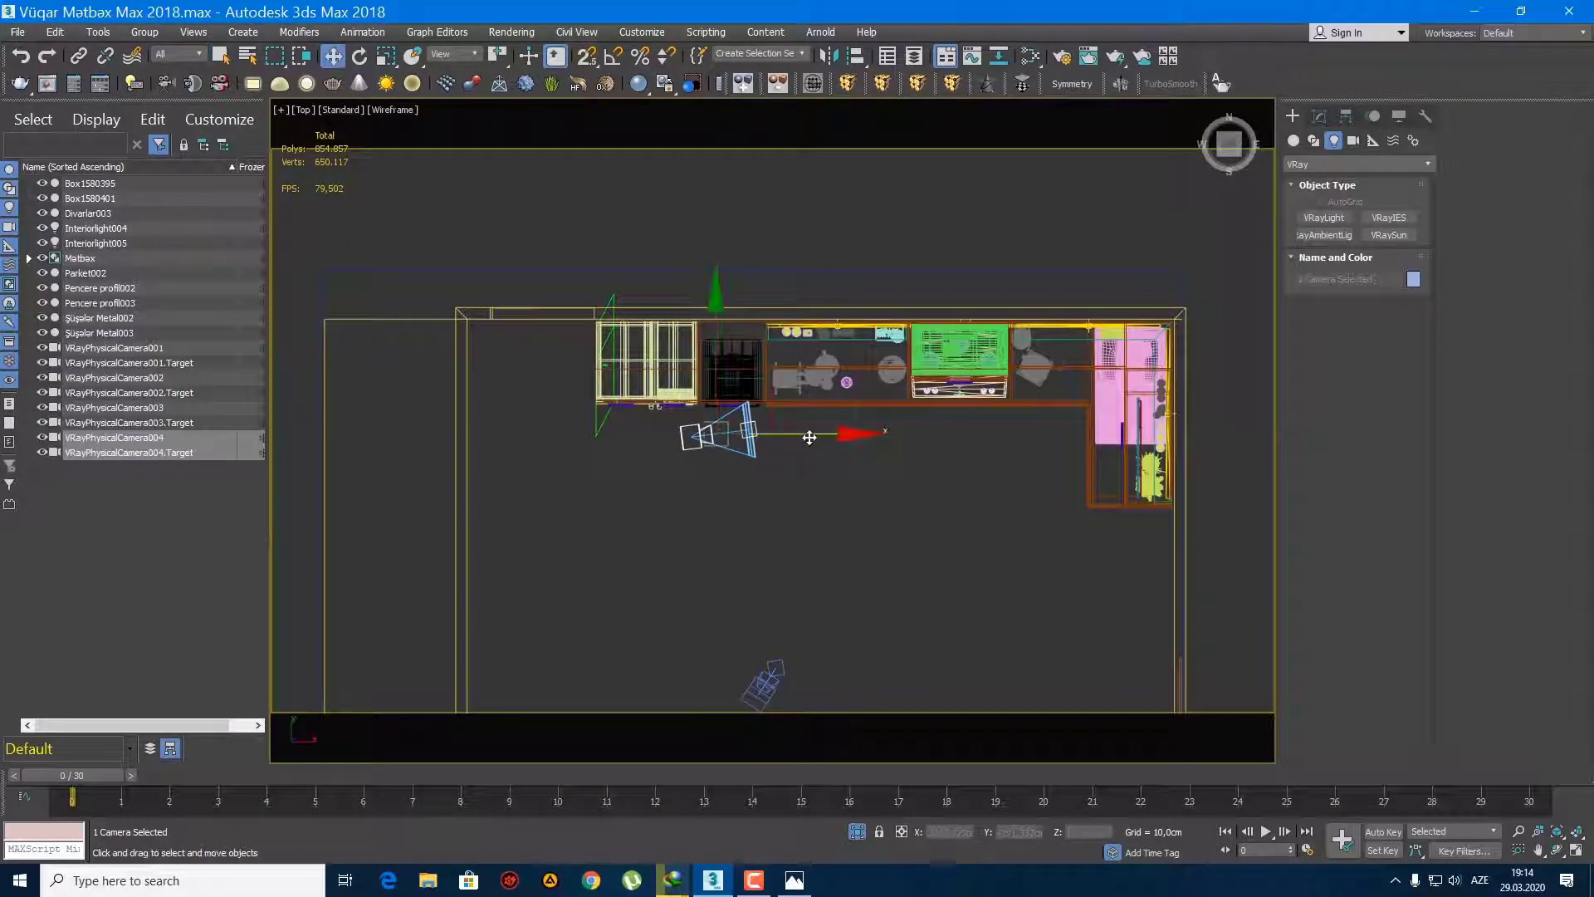
pyautogui.moveTo(809, 437); pyautogui.dragTo(513, 436)
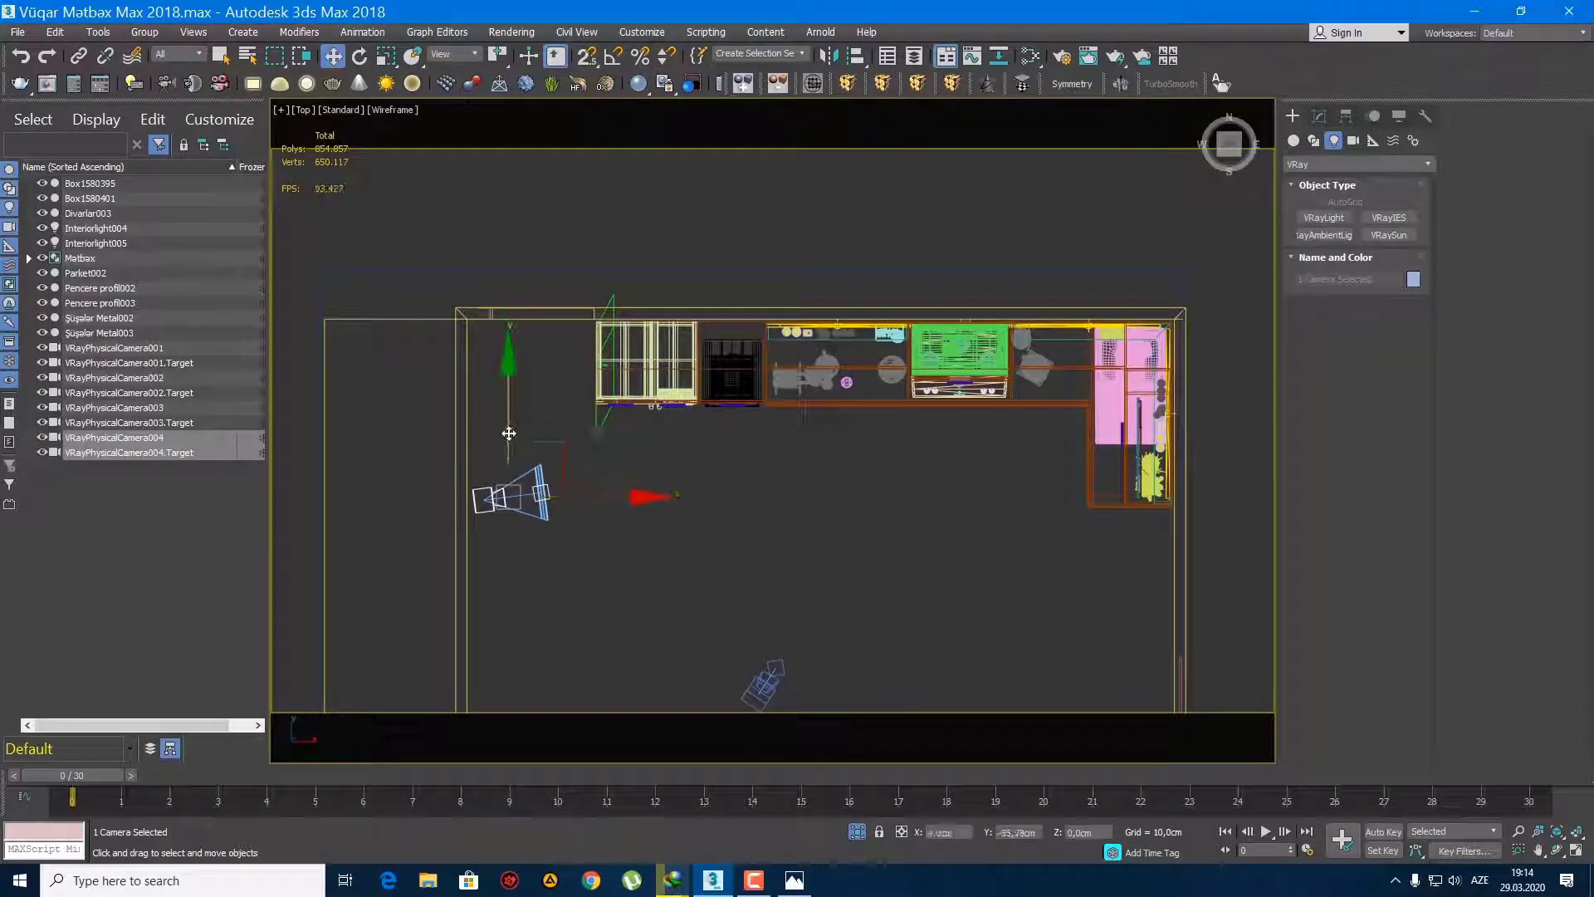
# Step: Return to the VRayPhysicalCamera004 view, then orbit and pan the camera to frame the ovens, countertop and TV corner
pyautogui.press('c')
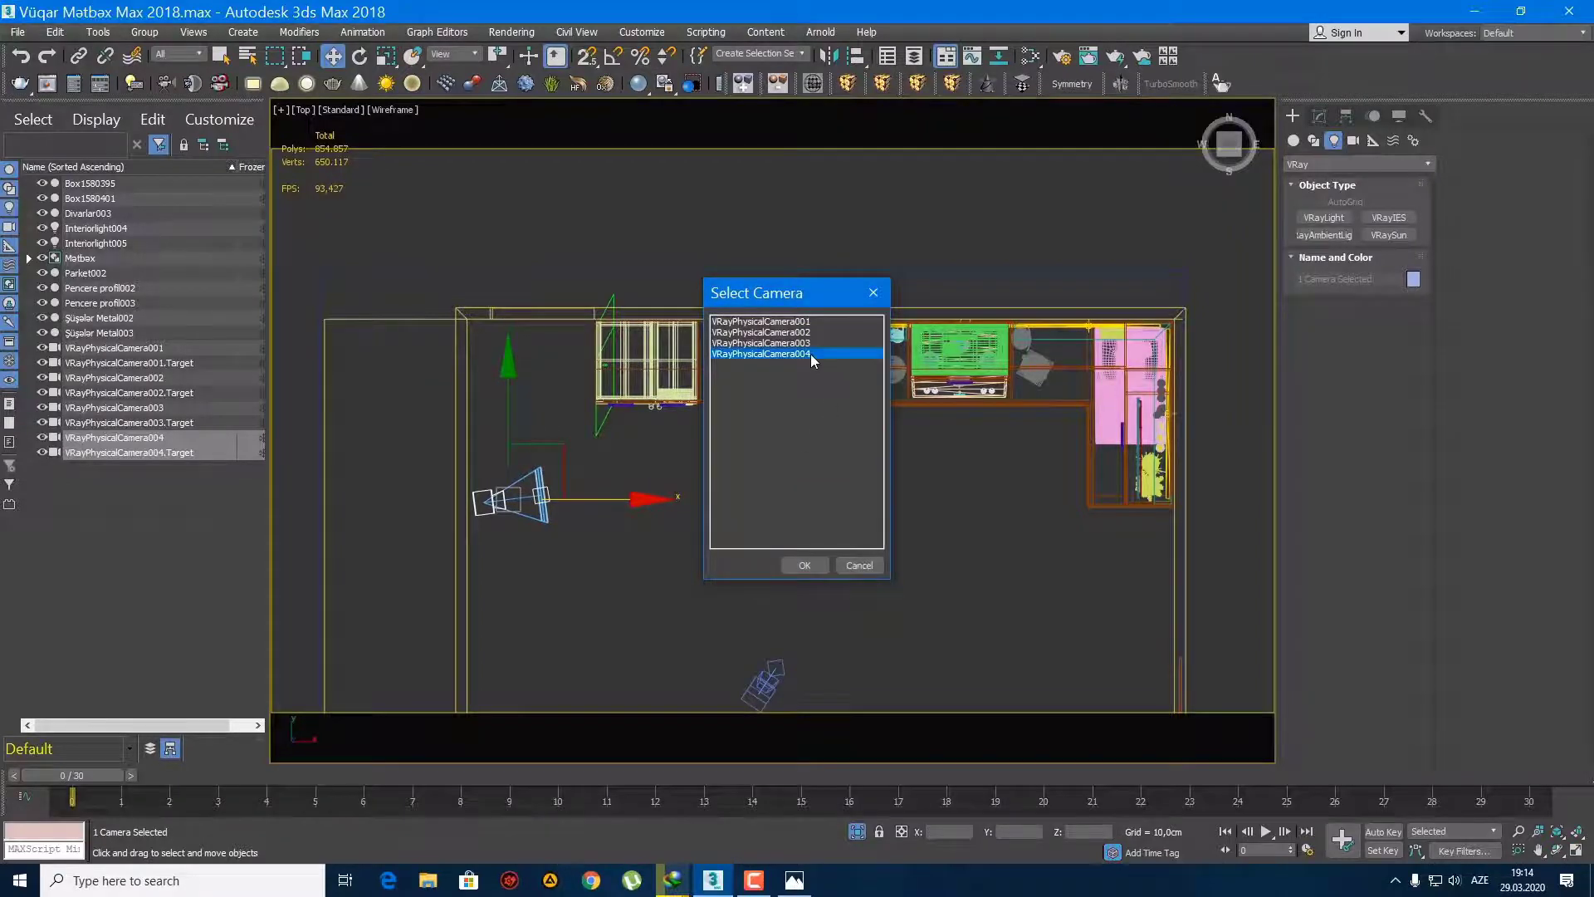
pyautogui.doubleClick(810, 353)
pyautogui.press('q')
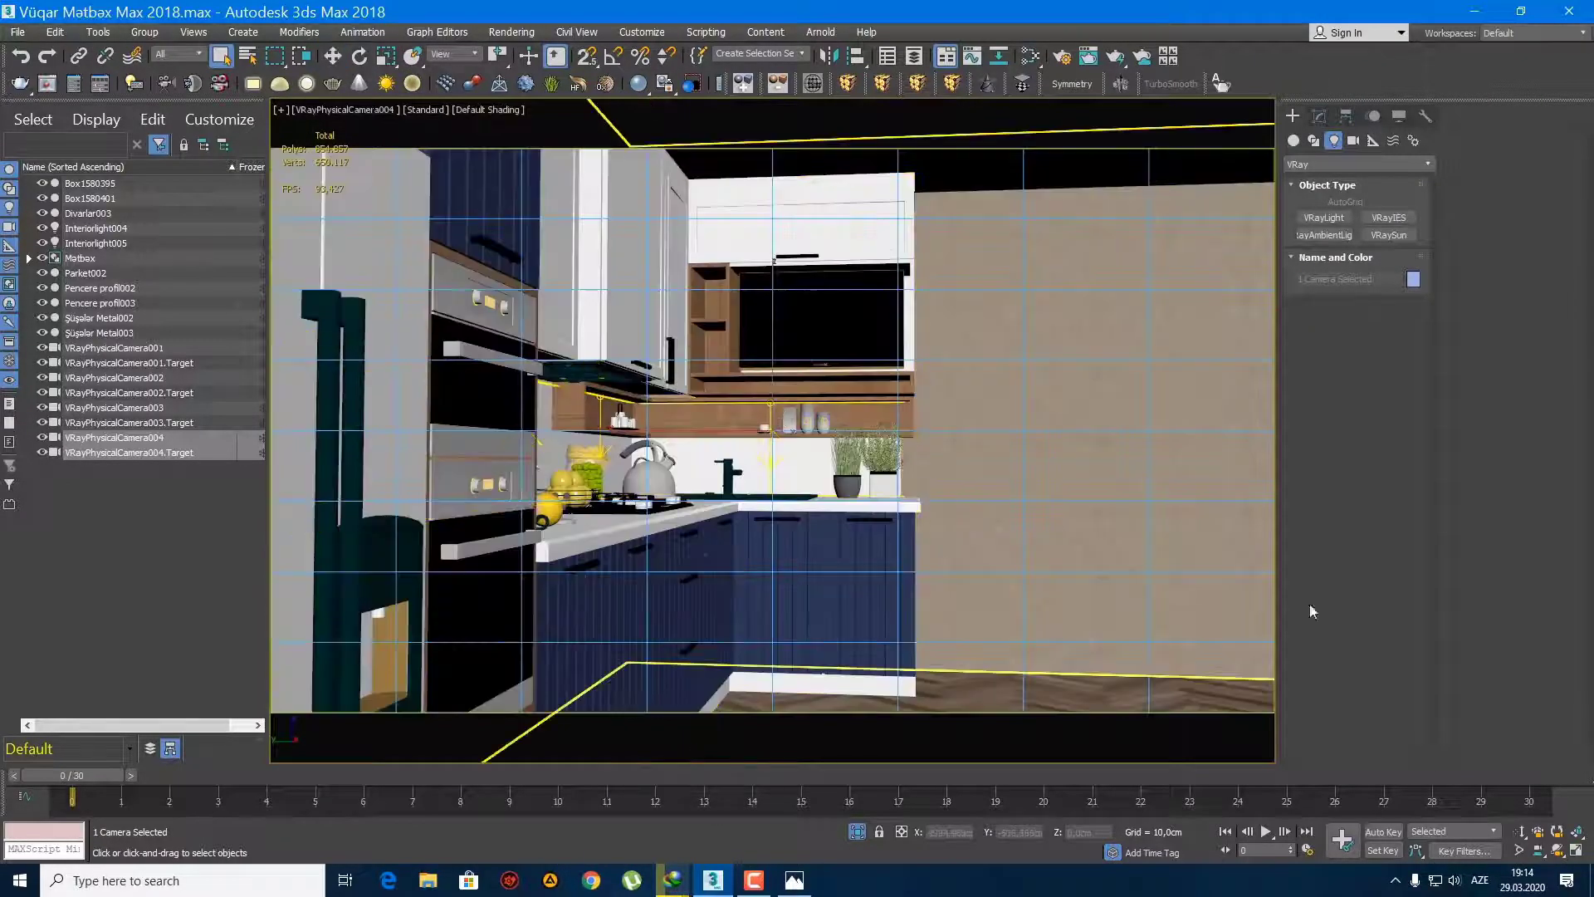
pyautogui.click(1558, 850)
pyautogui.moveTo(631, 432); pyautogui.dragTo(797, 418)
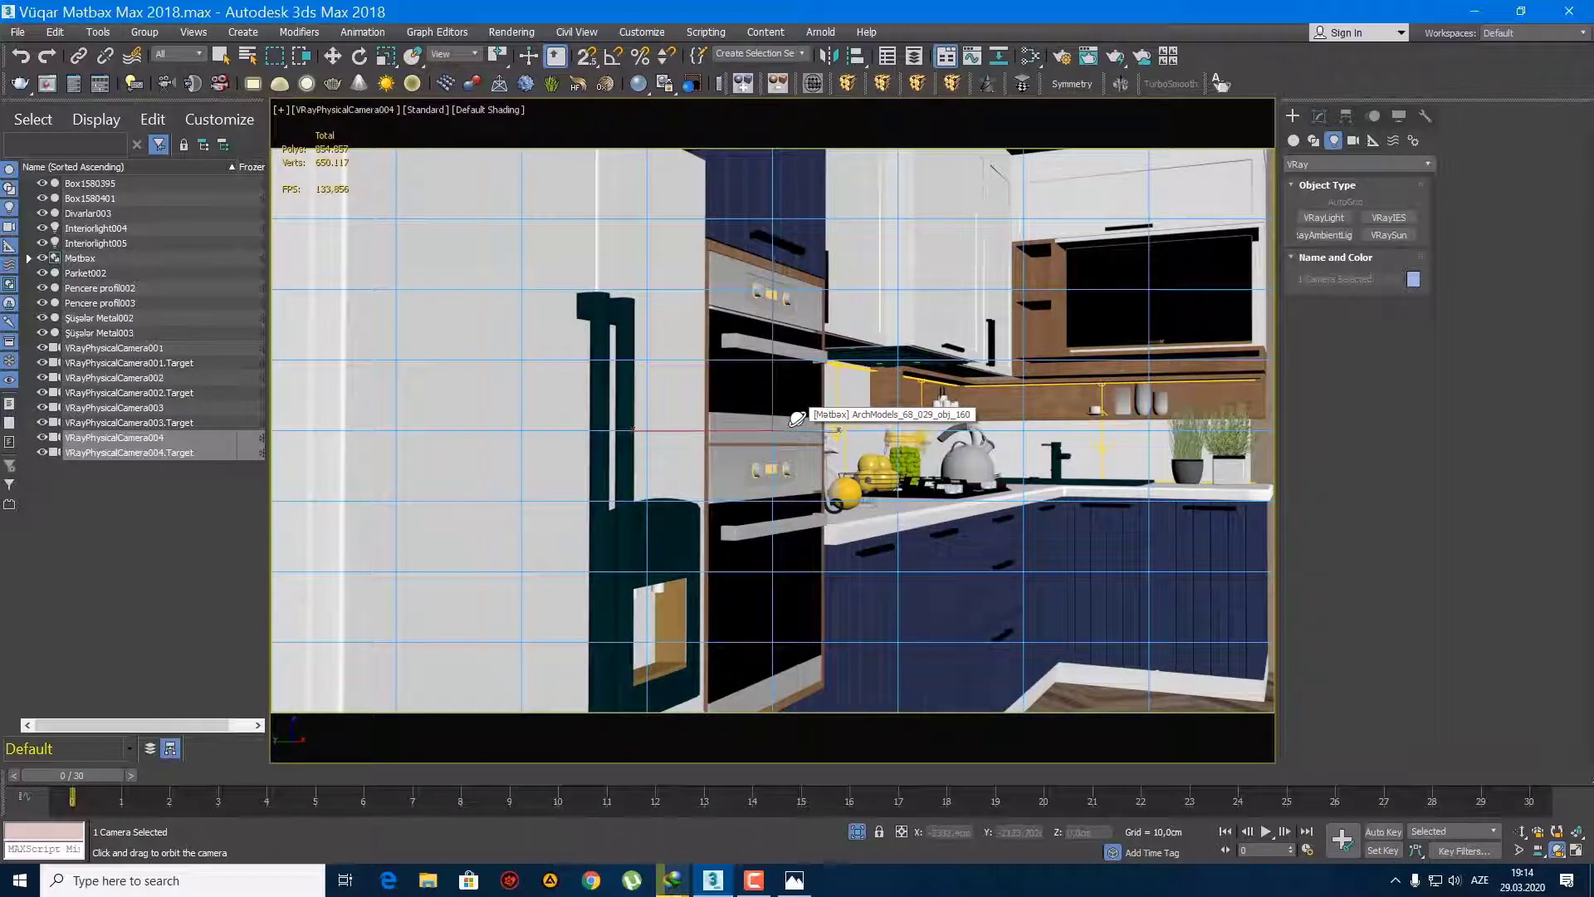
pyautogui.moveTo(803, 390); pyautogui.dragTo(600, 410, button='middle')
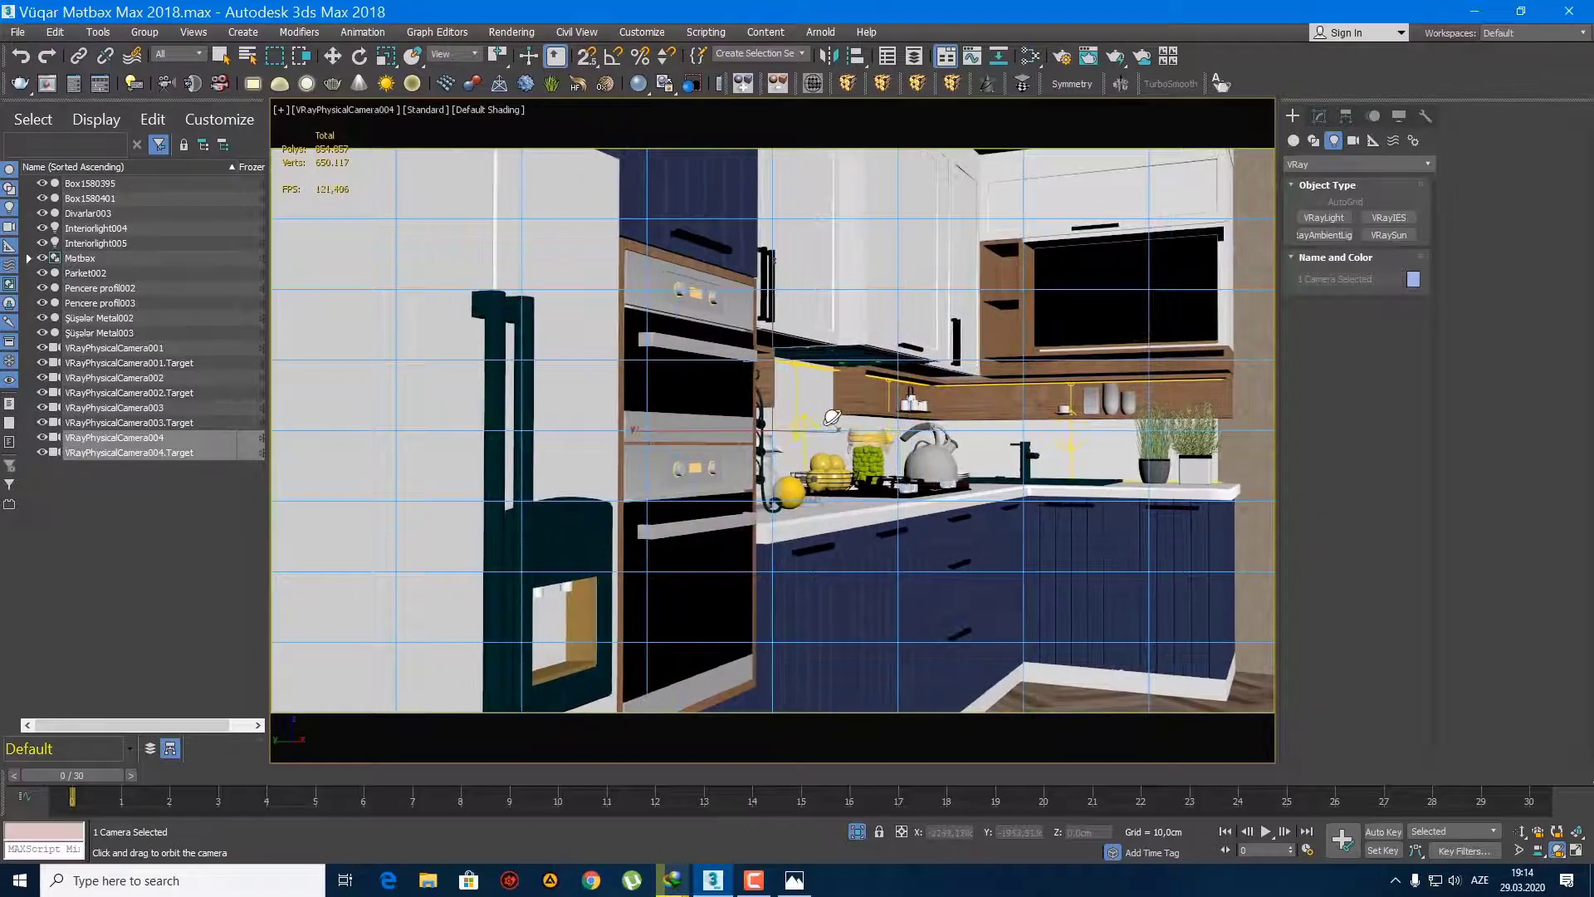
pyautogui.moveTo(832, 417)
pyautogui.mouseDown()
pyautogui.moveTo(852, 419)
pyautogui.moveTo(835, 419)
pyautogui.mouseUp()
pyautogui.moveTo(850, 375); pyautogui.dragTo(911, 471, button='middle')
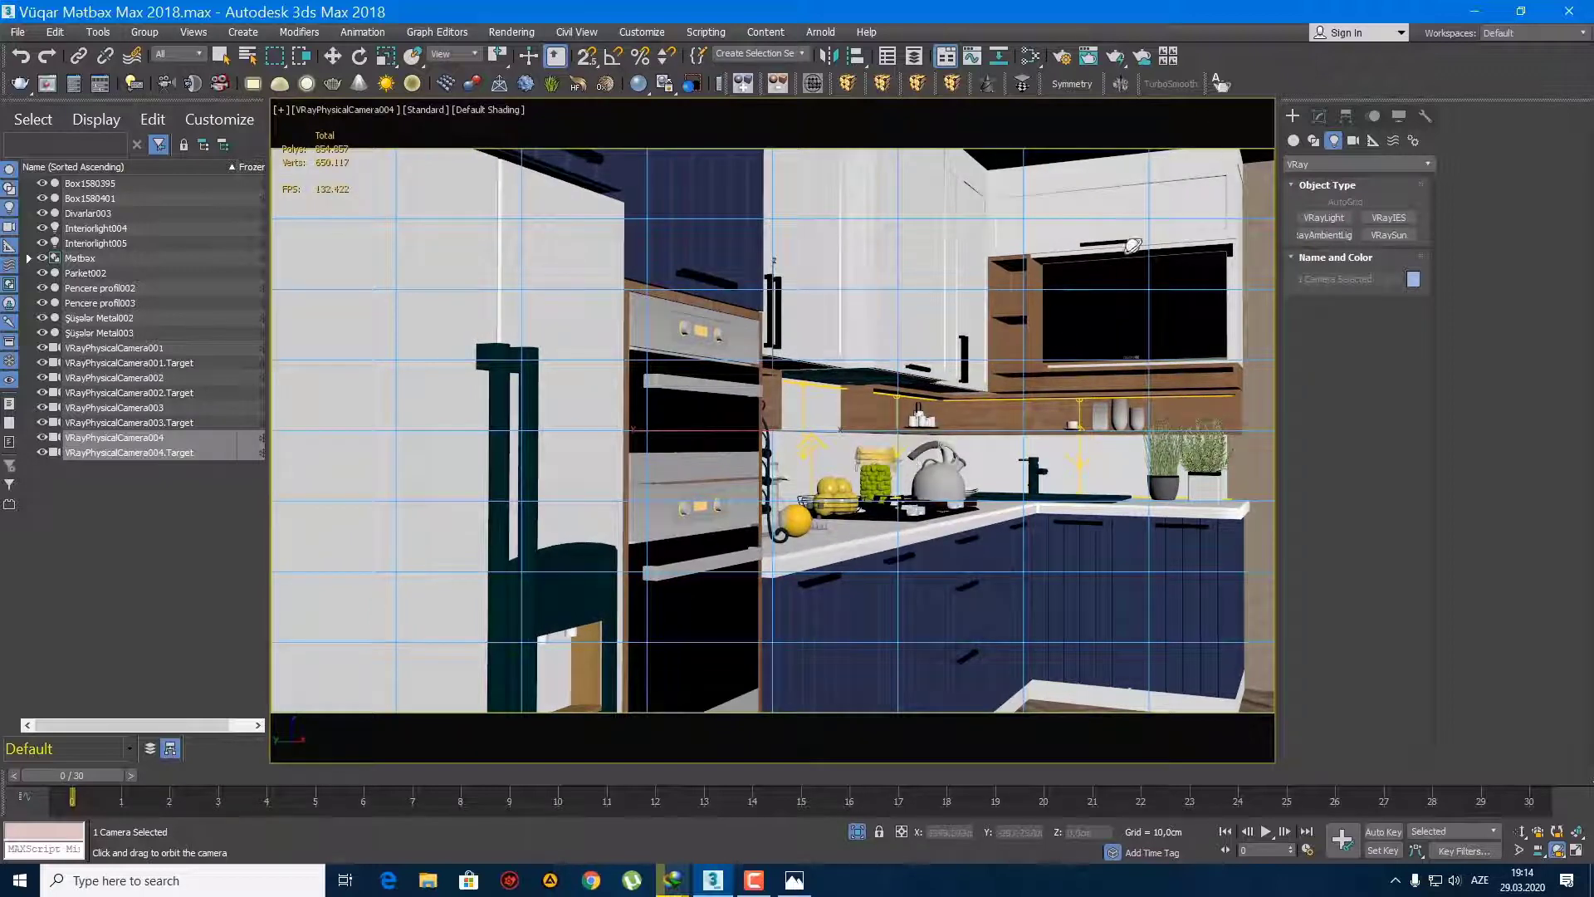
# Step: Switch to the VRayPhysicalCamera001 view, select its camera and review the basic parameters from film gate to film speed
pyautogui.press('c')
pyautogui.doubleClick(817, 322)
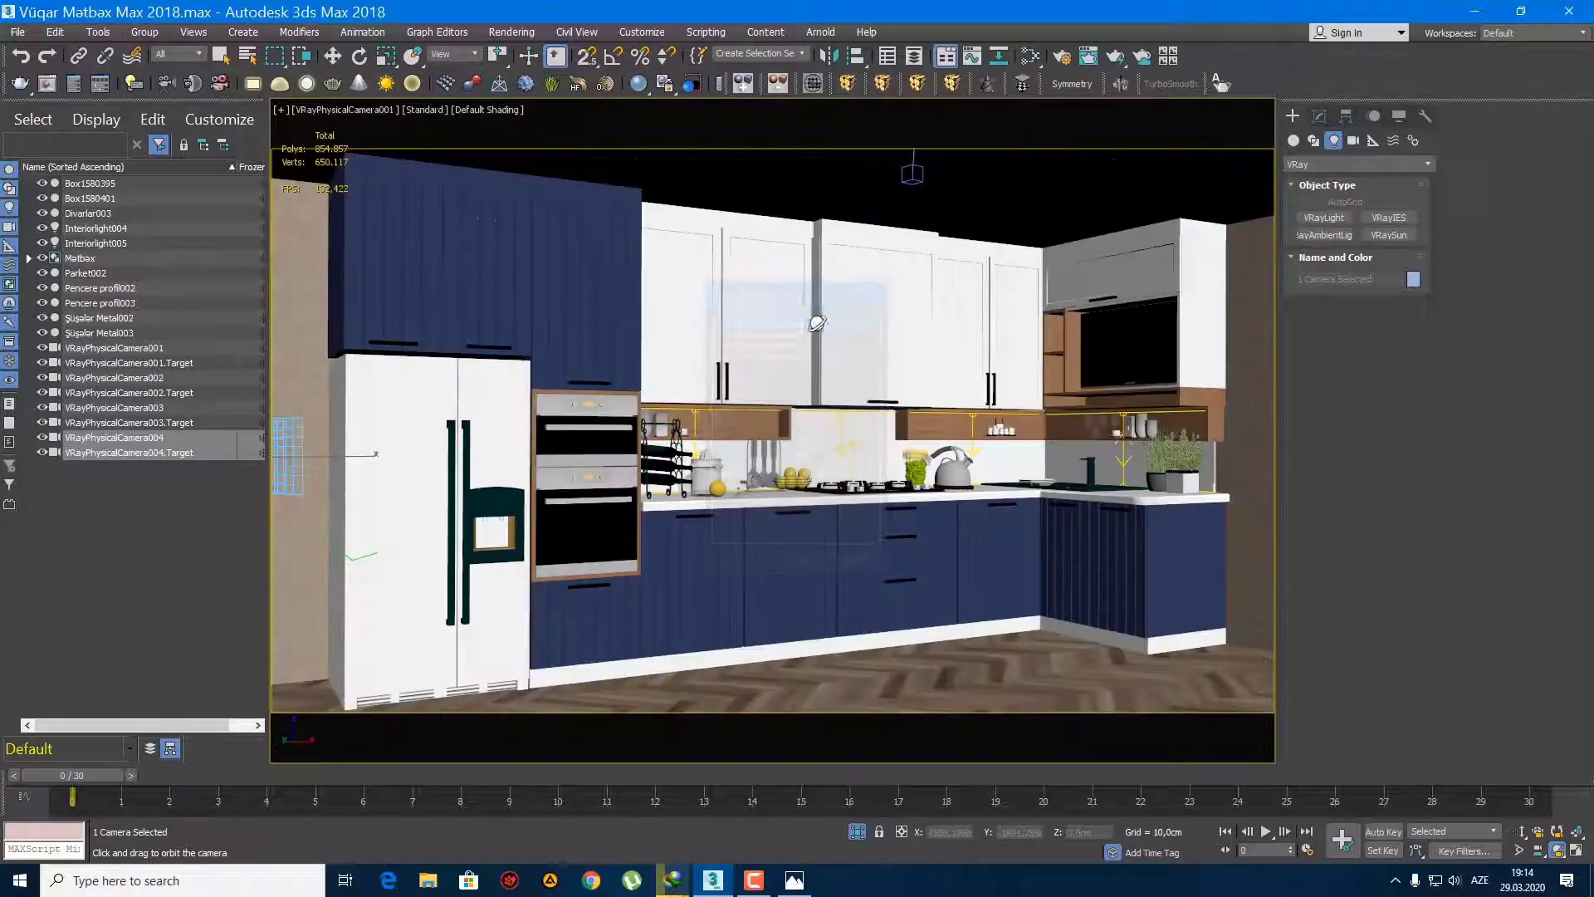
pyautogui.click(352, 111)
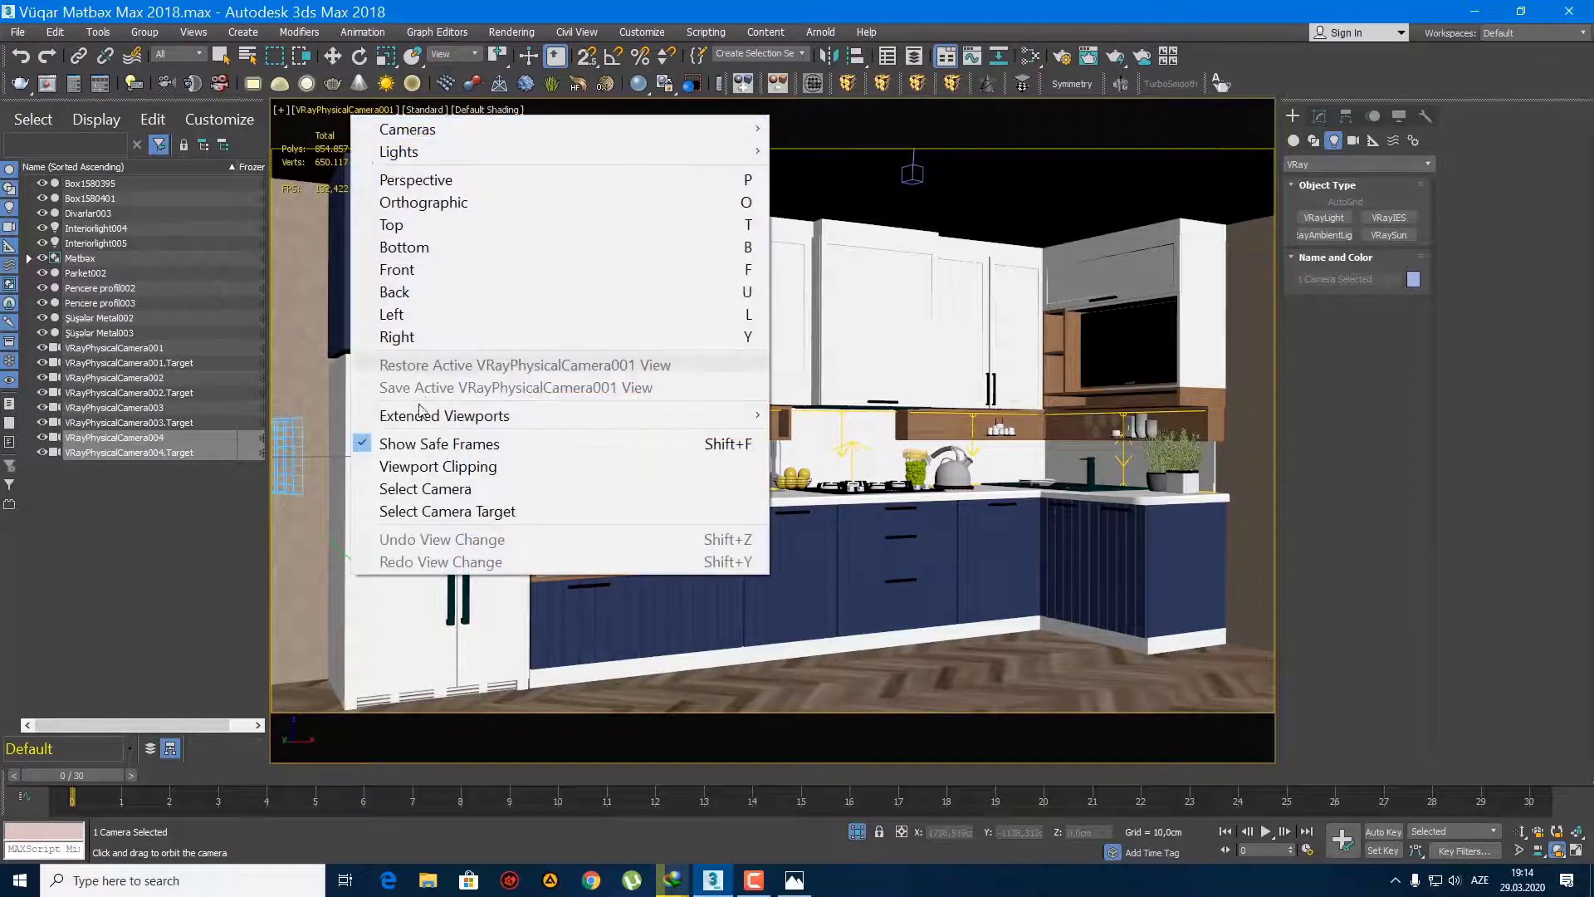
pyautogui.click(436, 488)
pyautogui.click(1320, 116)
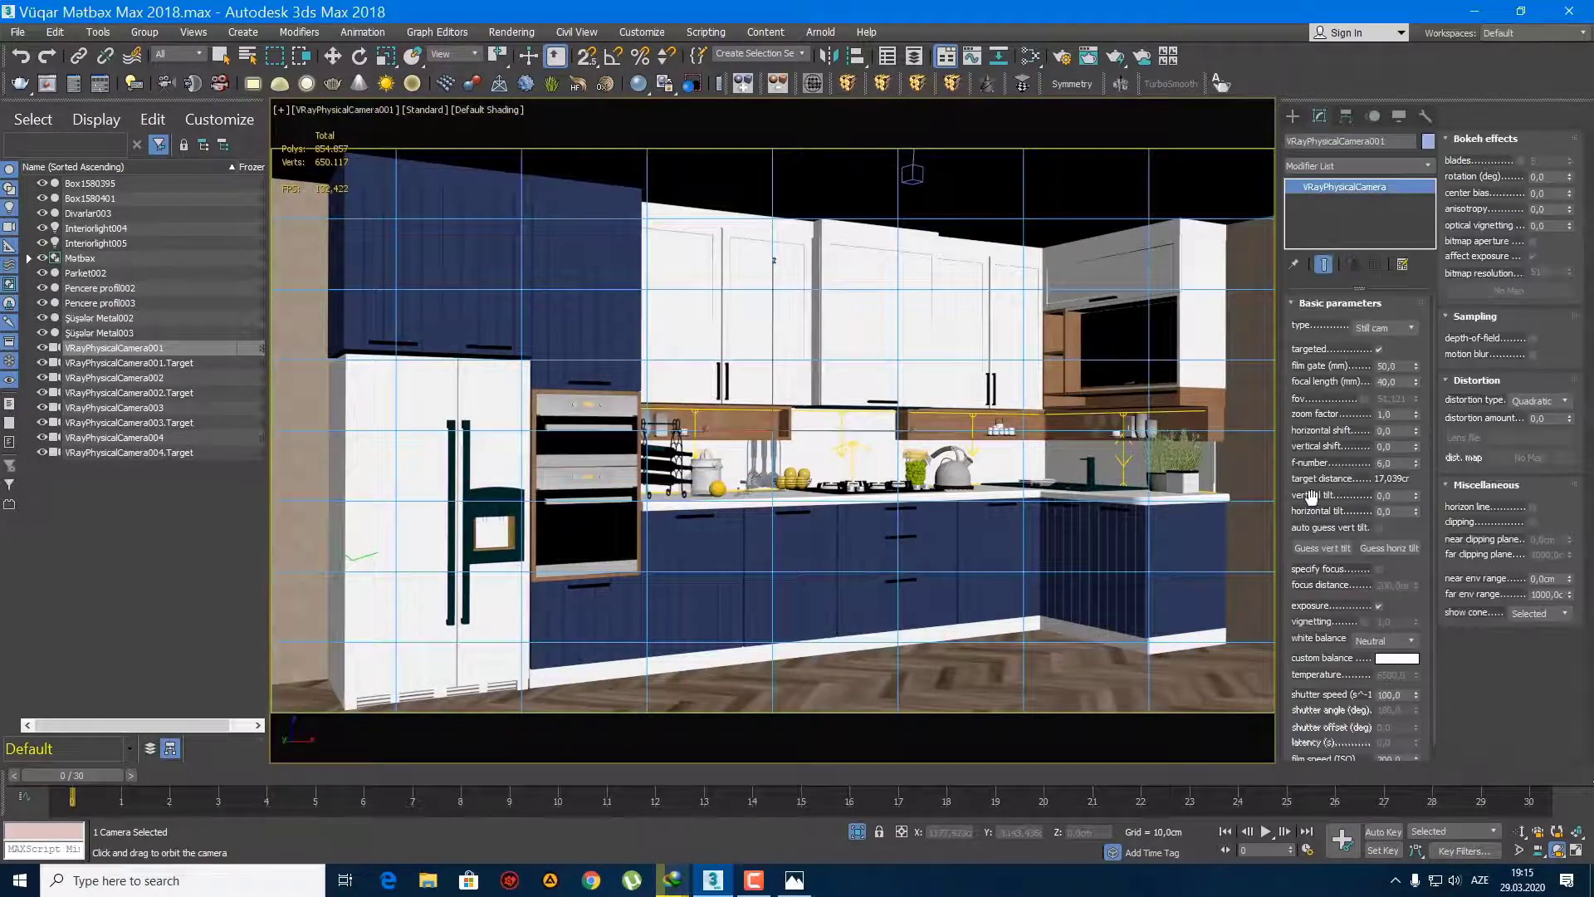
pyautogui.click(220, 55)
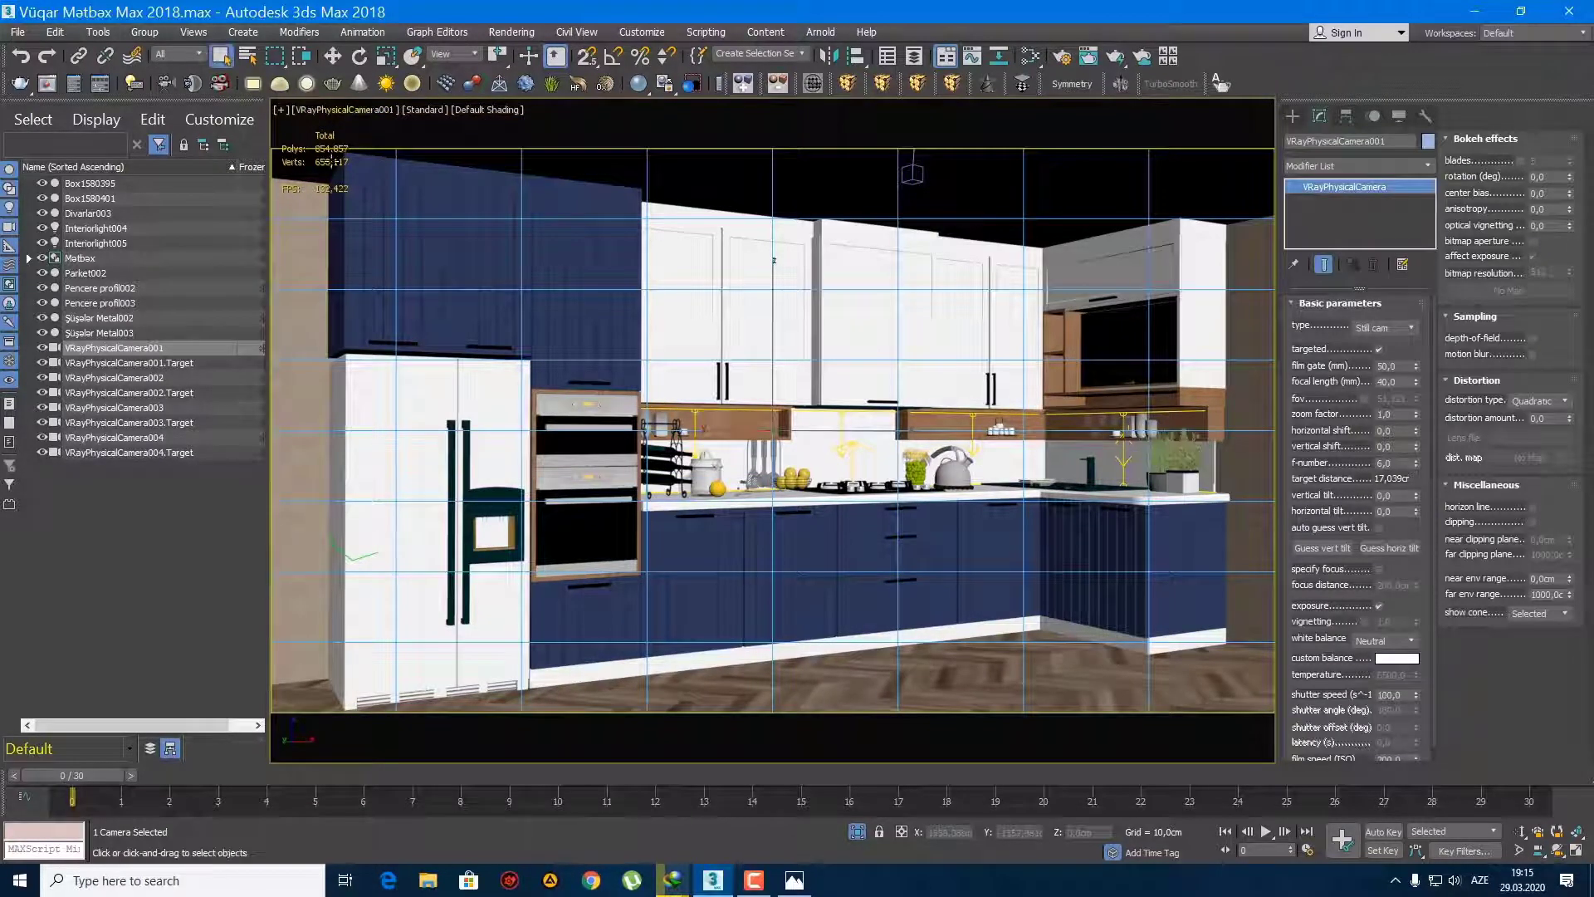
pyautogui.click(451, 382)
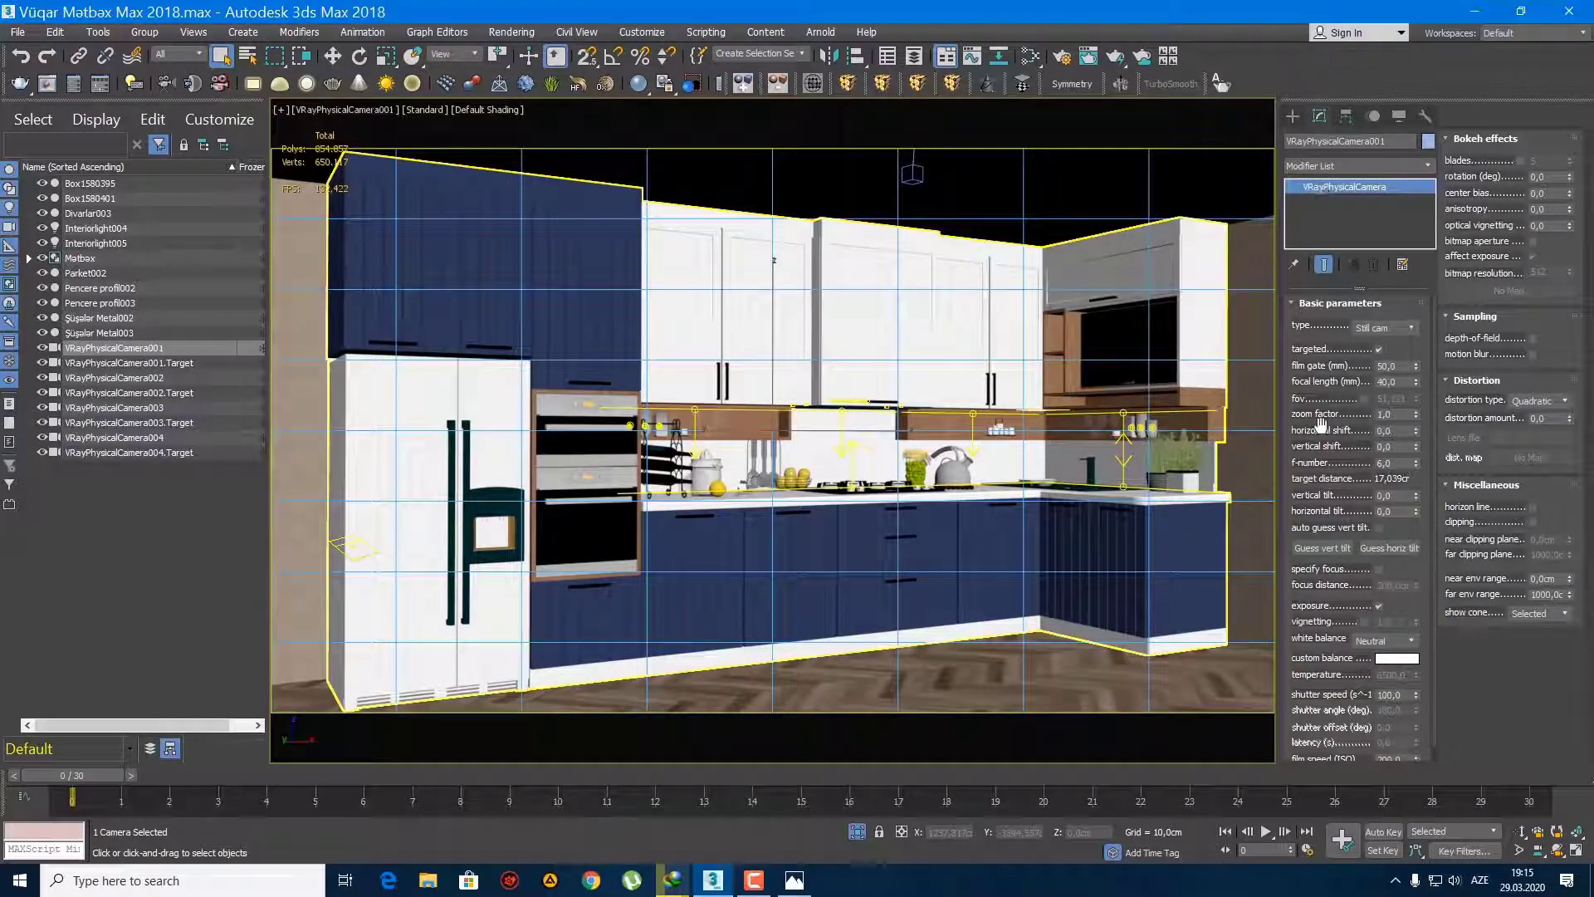
pyautogui.scroll(-1, 1339, 604)
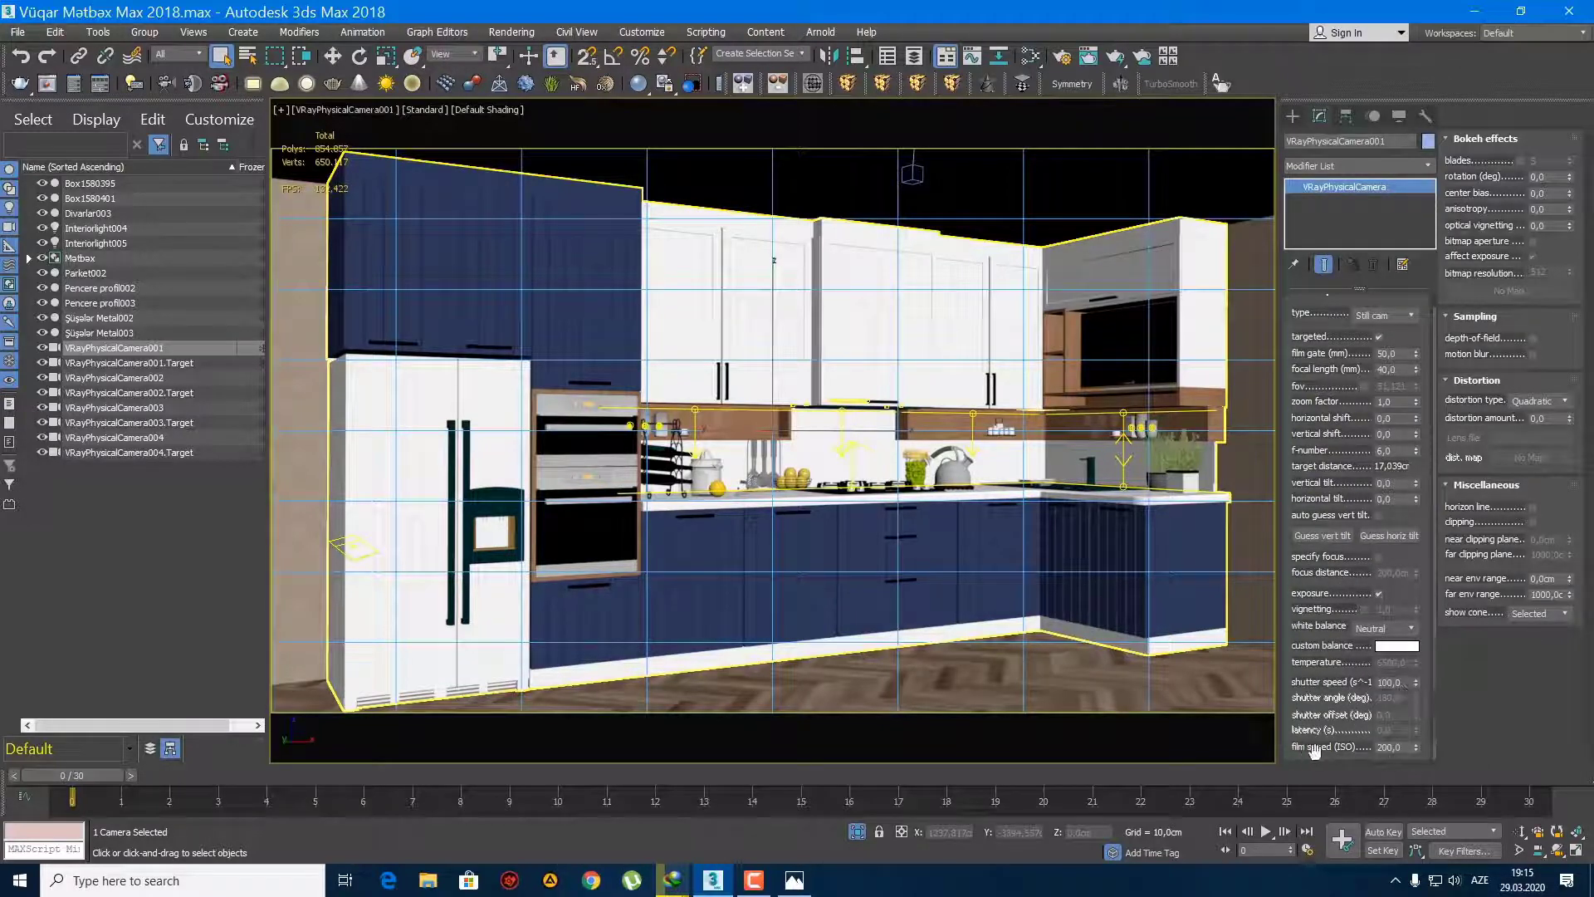
pyautogui.click(1293, 116)
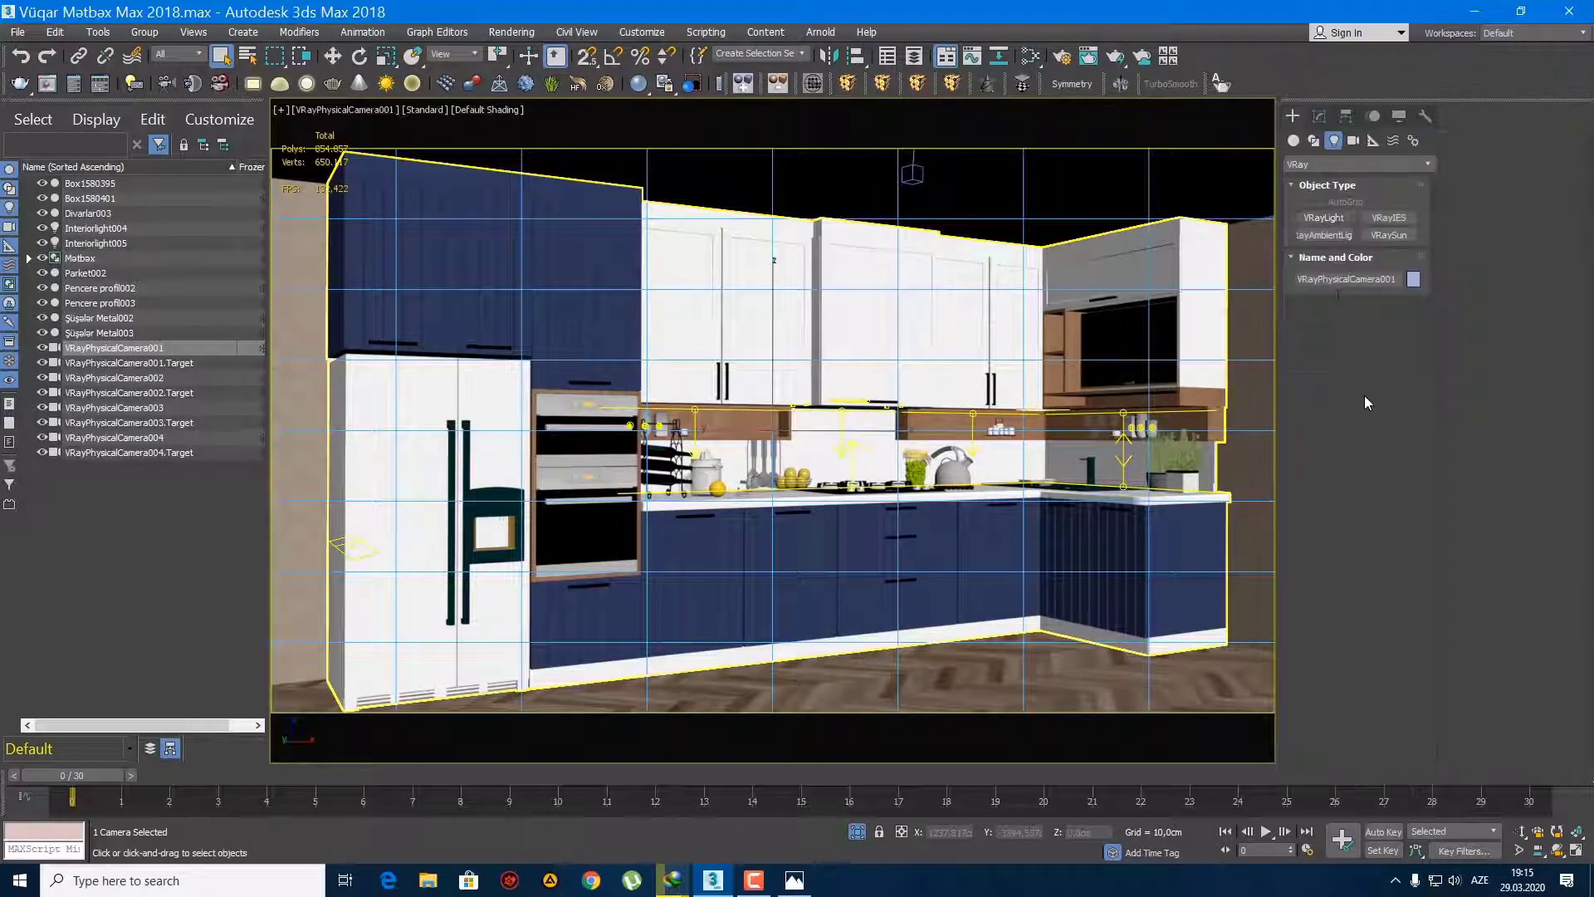
# Step: In the V-Ray render setup, set the bucket image sampler to 16 max subdivs and a 0,003 noise threshold, and check the Global DMC settings
pyautogui.click(511, 31)
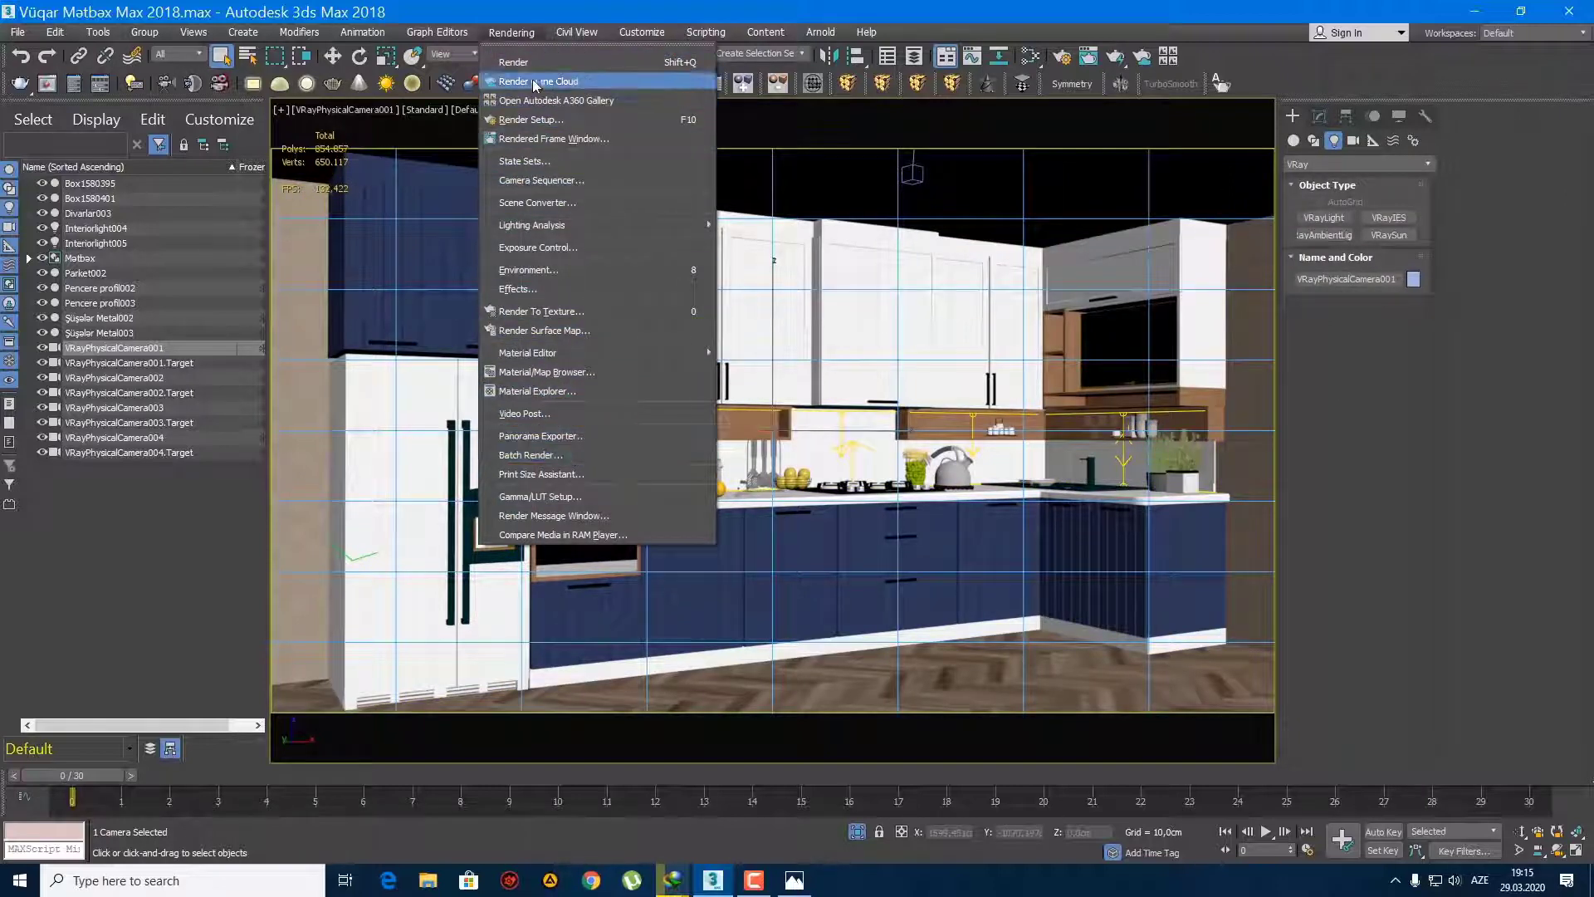
pyautogui.click(536, 120)
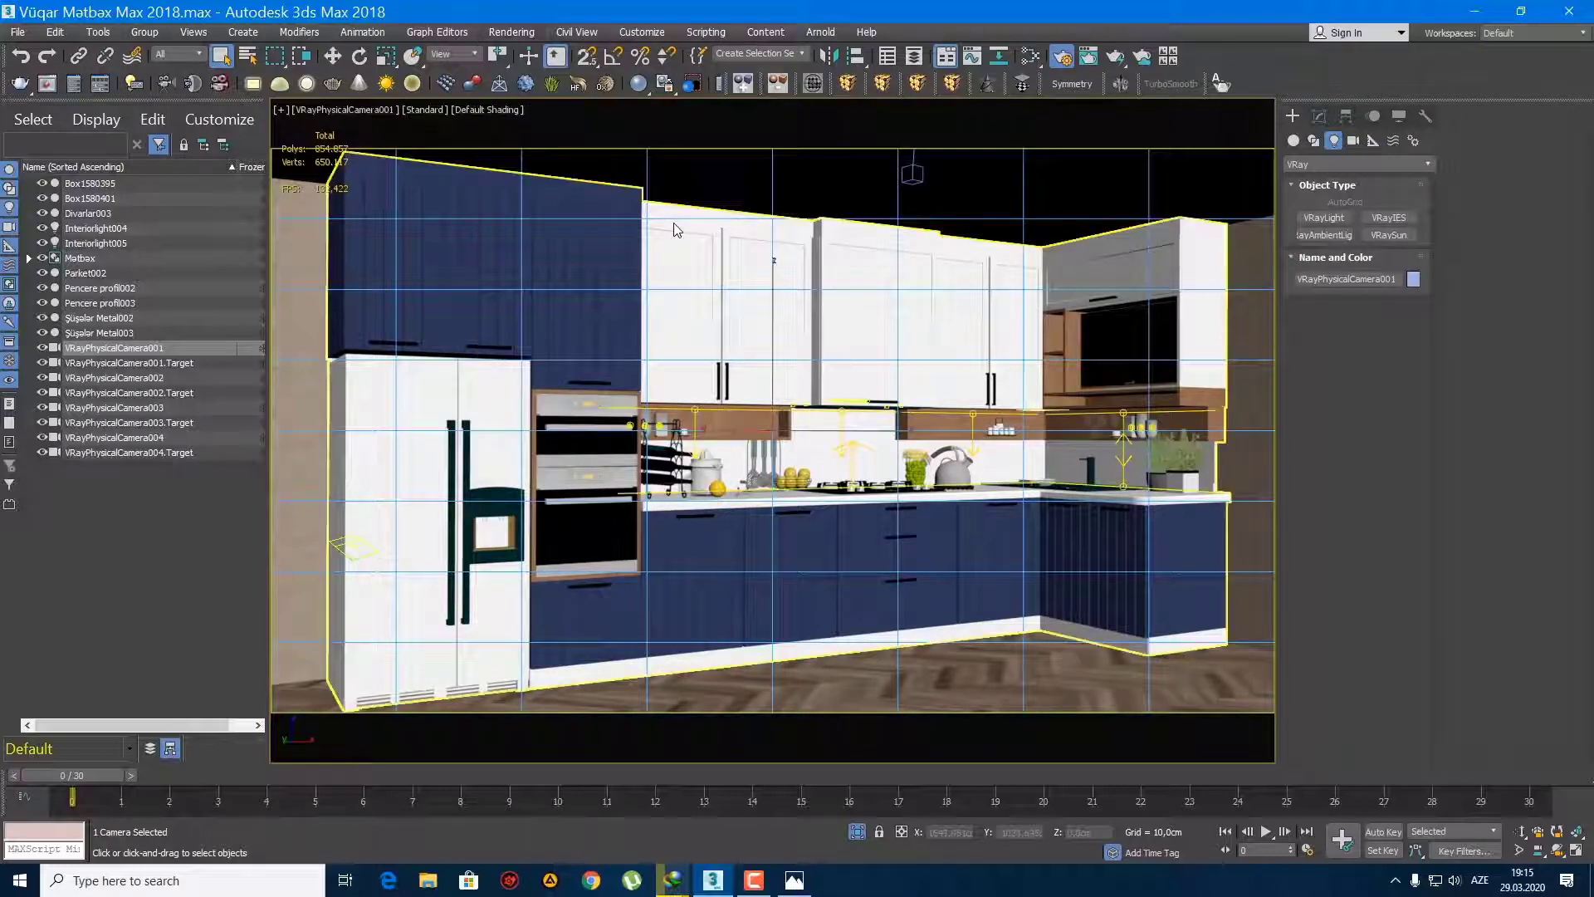
pyautogui.moveTo(1434, 83); pyautogui.dragTo(761, 57)
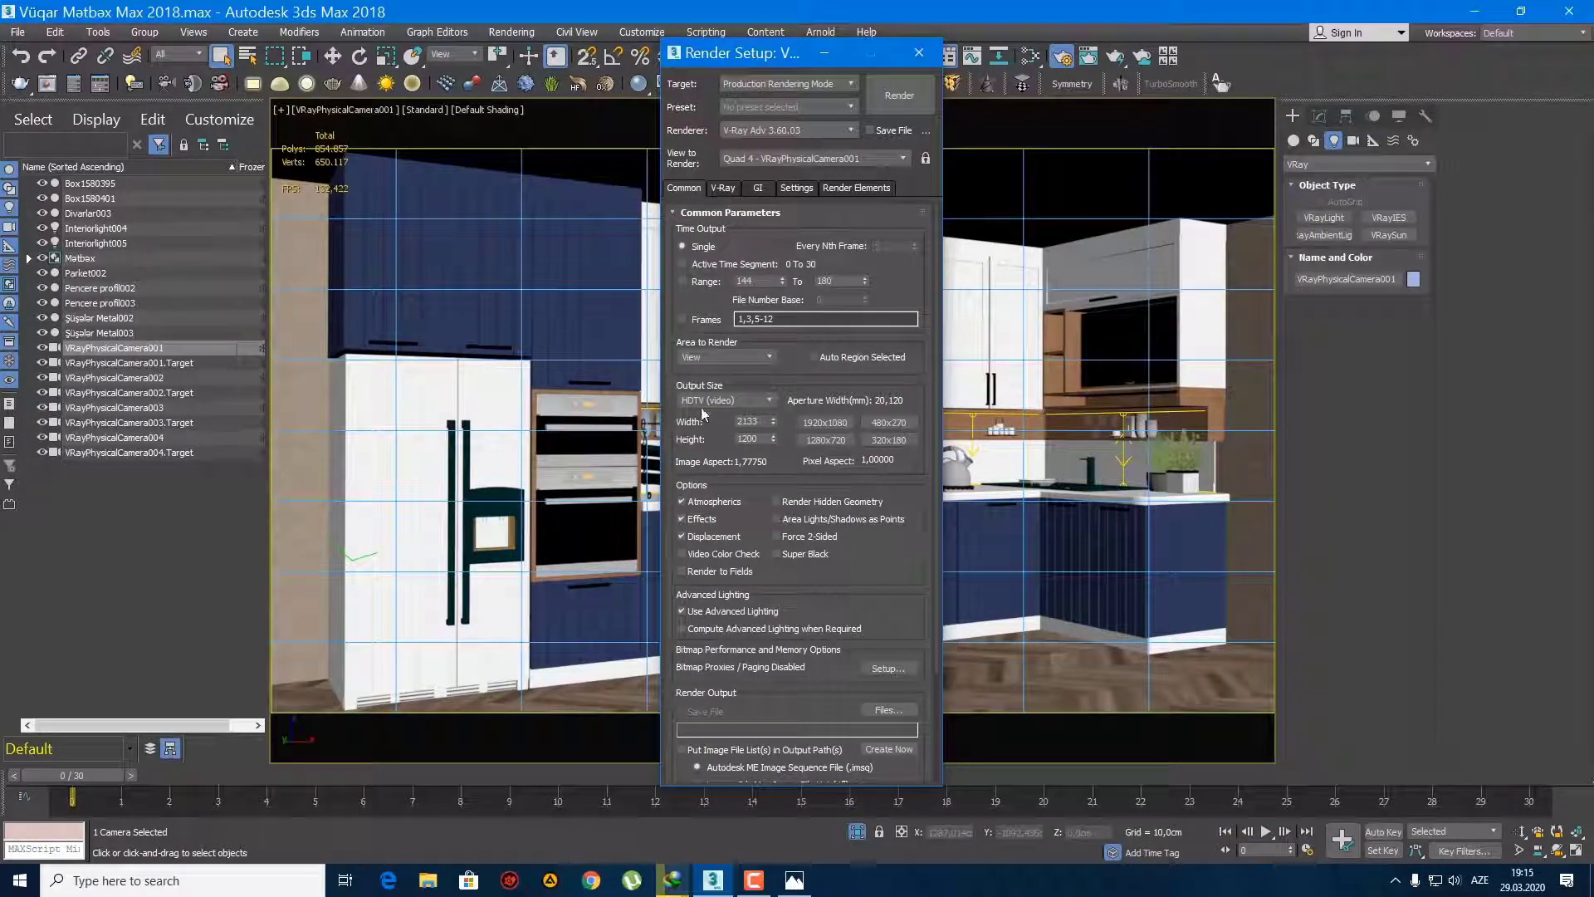
pyautogui.click(728, 188)
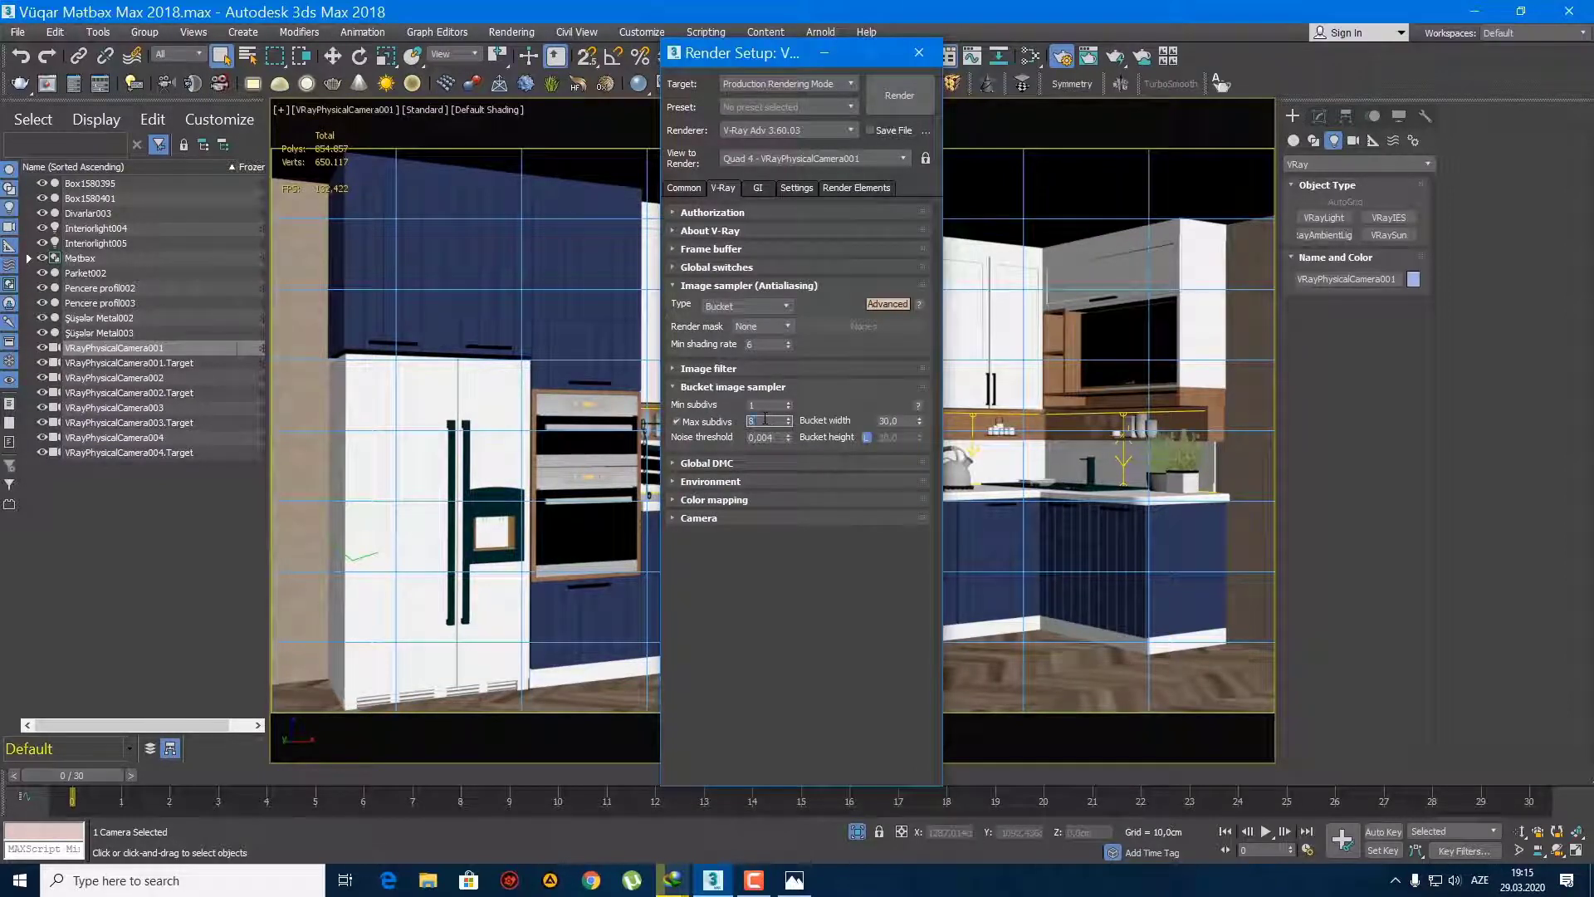
pyautogui.write('16')
pyautogui.click(773, 437)
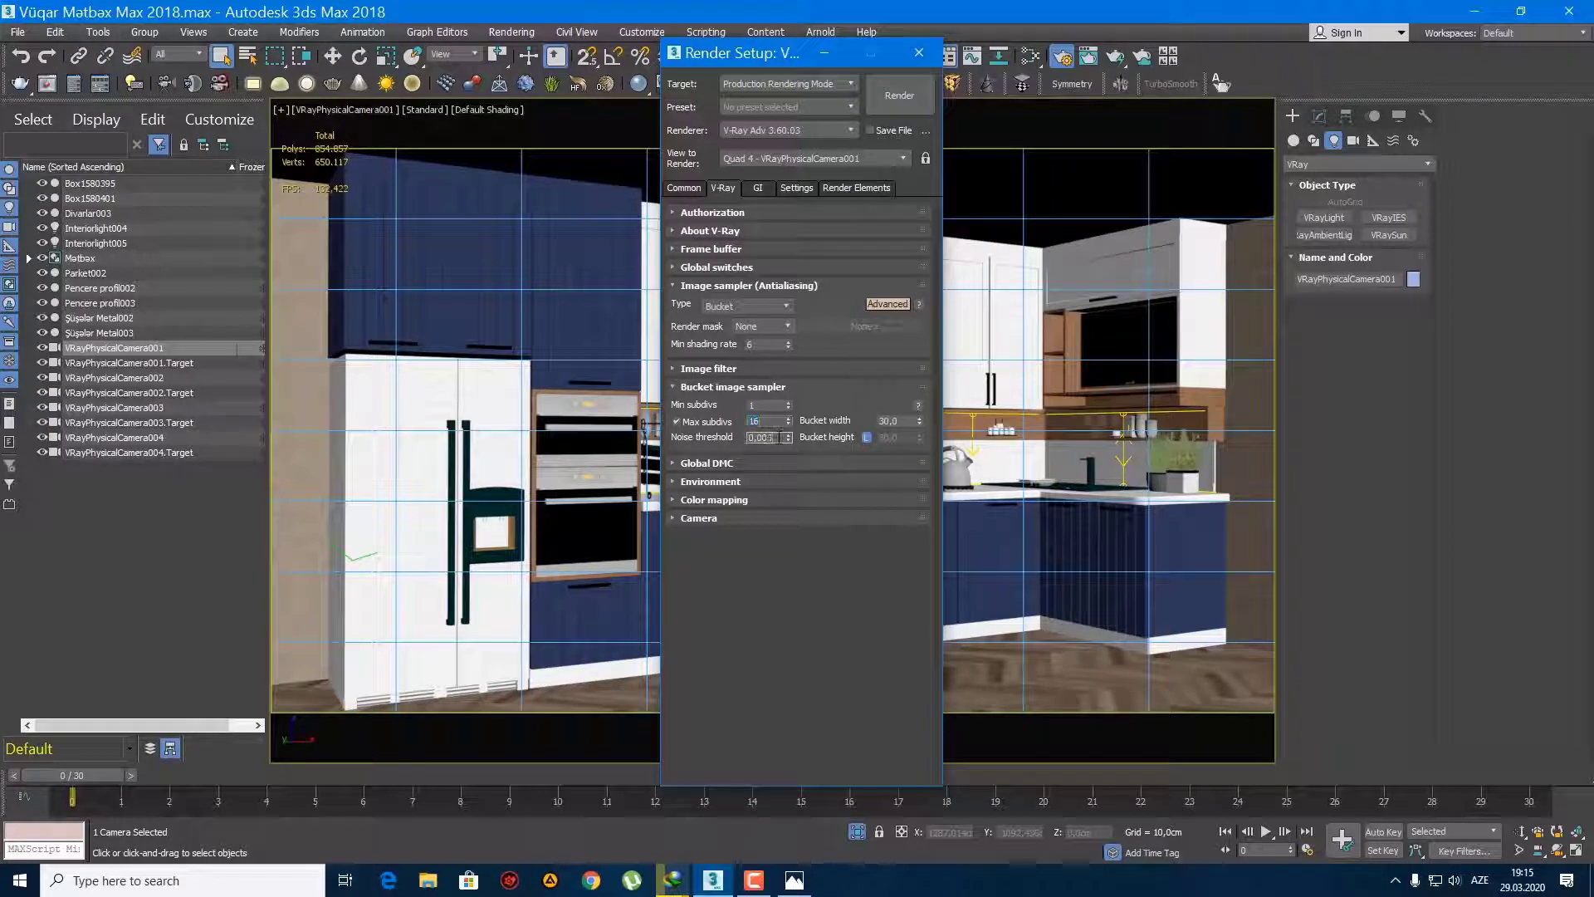
pyautogui.click(765, 422)
pyautogui.click(782, 463)
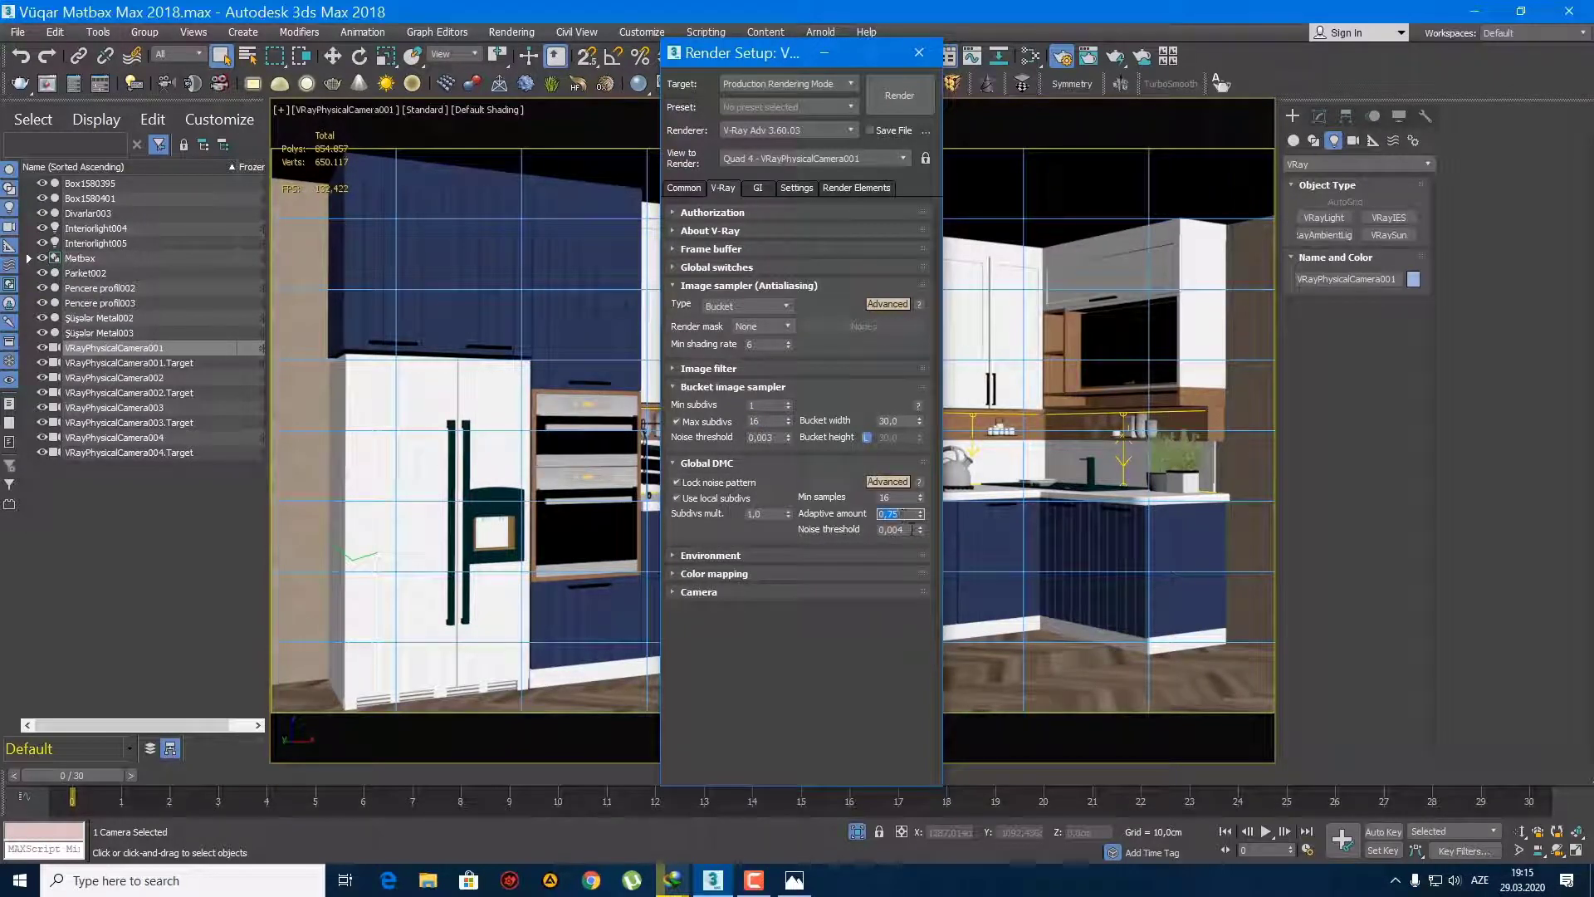
pyautogui.click(910, 530)
# Step: Set the irradiance map to 120 subdivs and 60 interpolation samples, and open the light cache settings
pyautogui.click(758, 188)
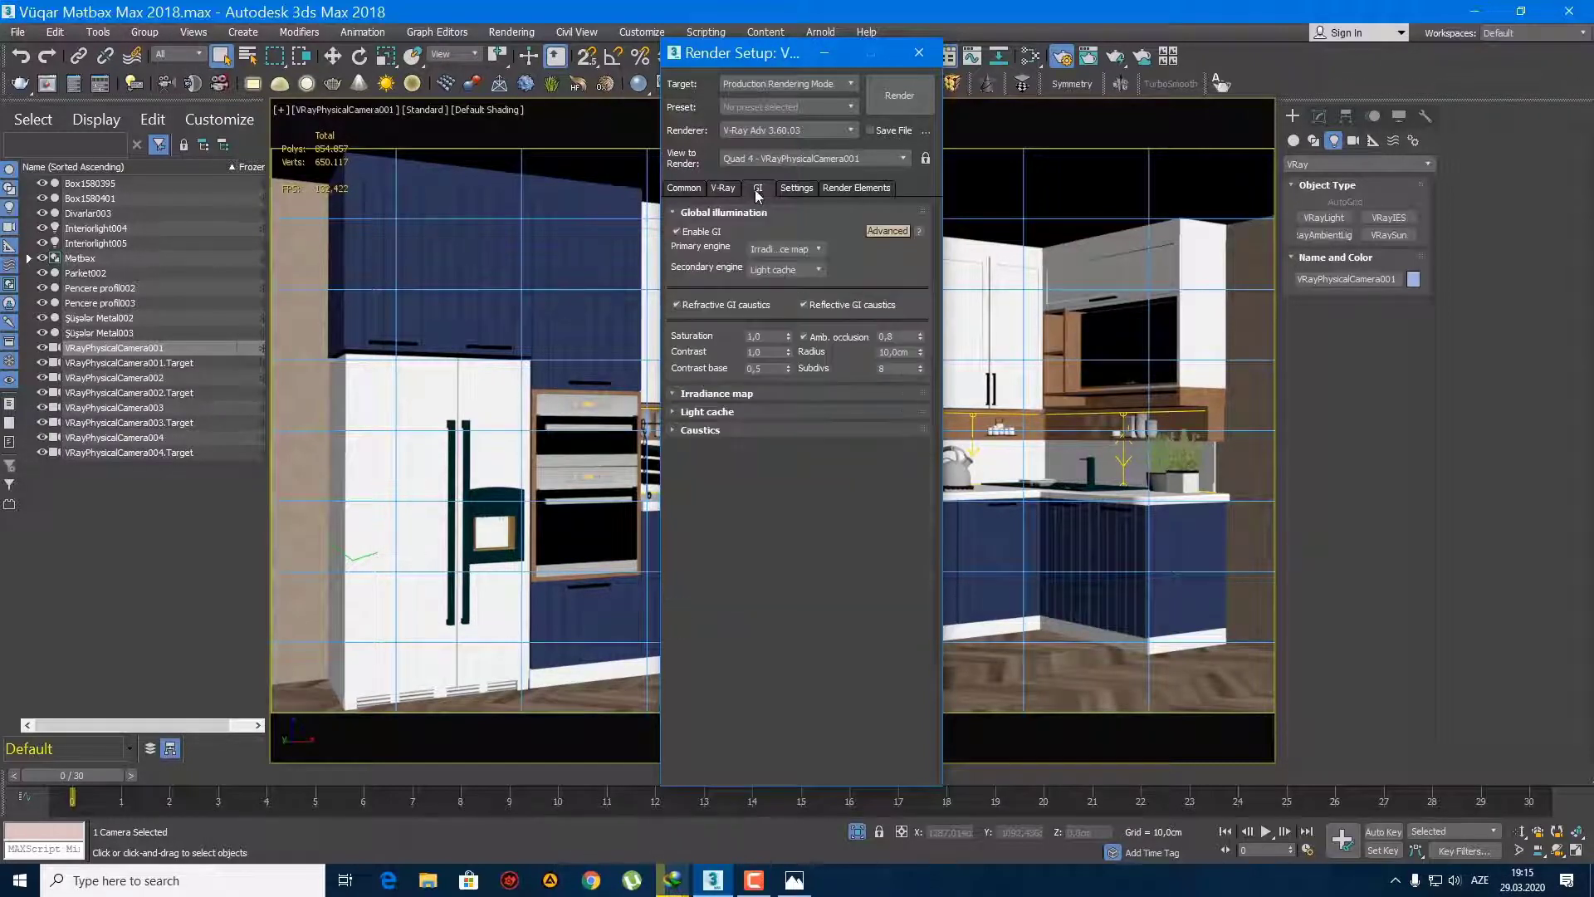
pyautogui.click(773, 391)
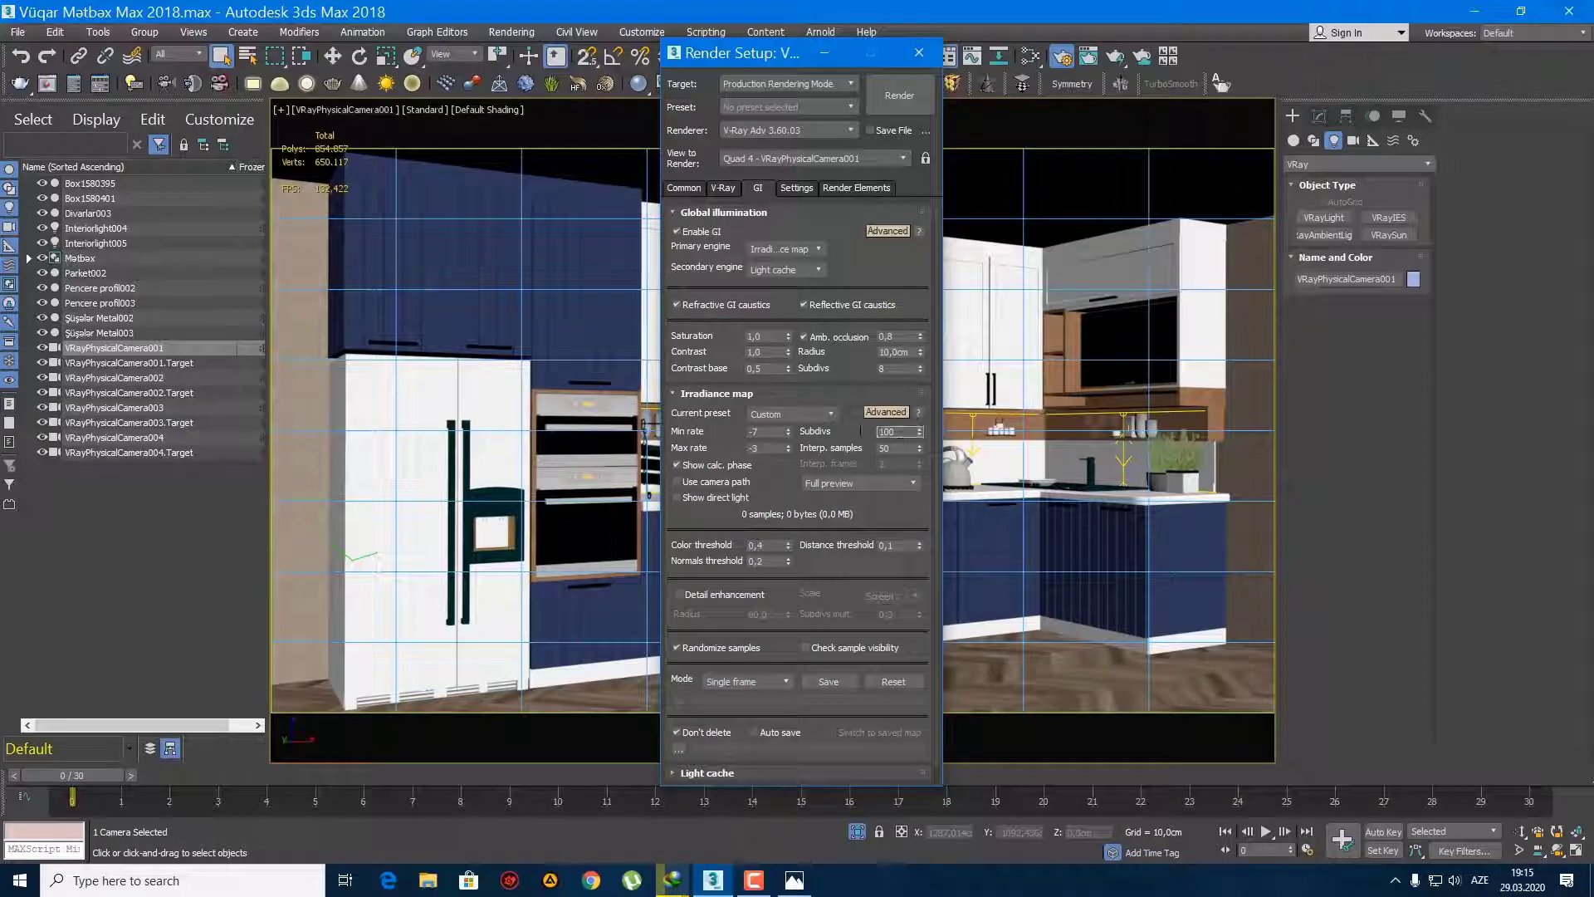
pyautogui.write('12')
pyautogui.click(889, 450)
pyautogui.write('60')
pyautogui.scroll(-1, 791, 495)
pyautogui.click(752, 755)
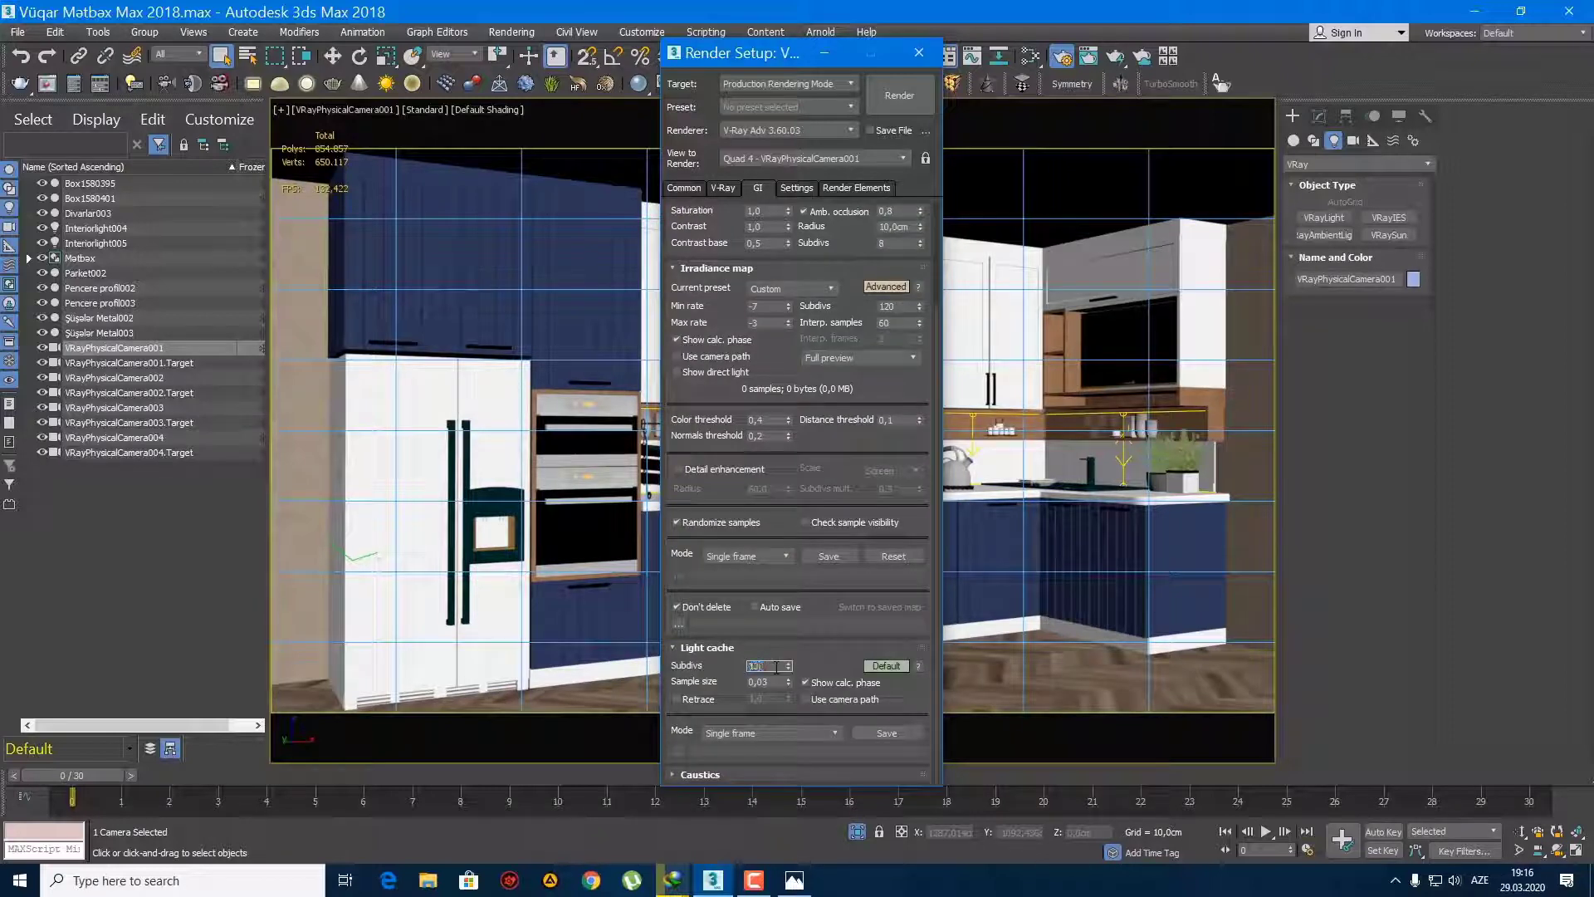
# Step: Check the V-Ray system settings, close the render setup and run a Fast Render of the VRayPhysicalCamera001 view in an enlarged frame buffer
pyautogui.click(799, 189)
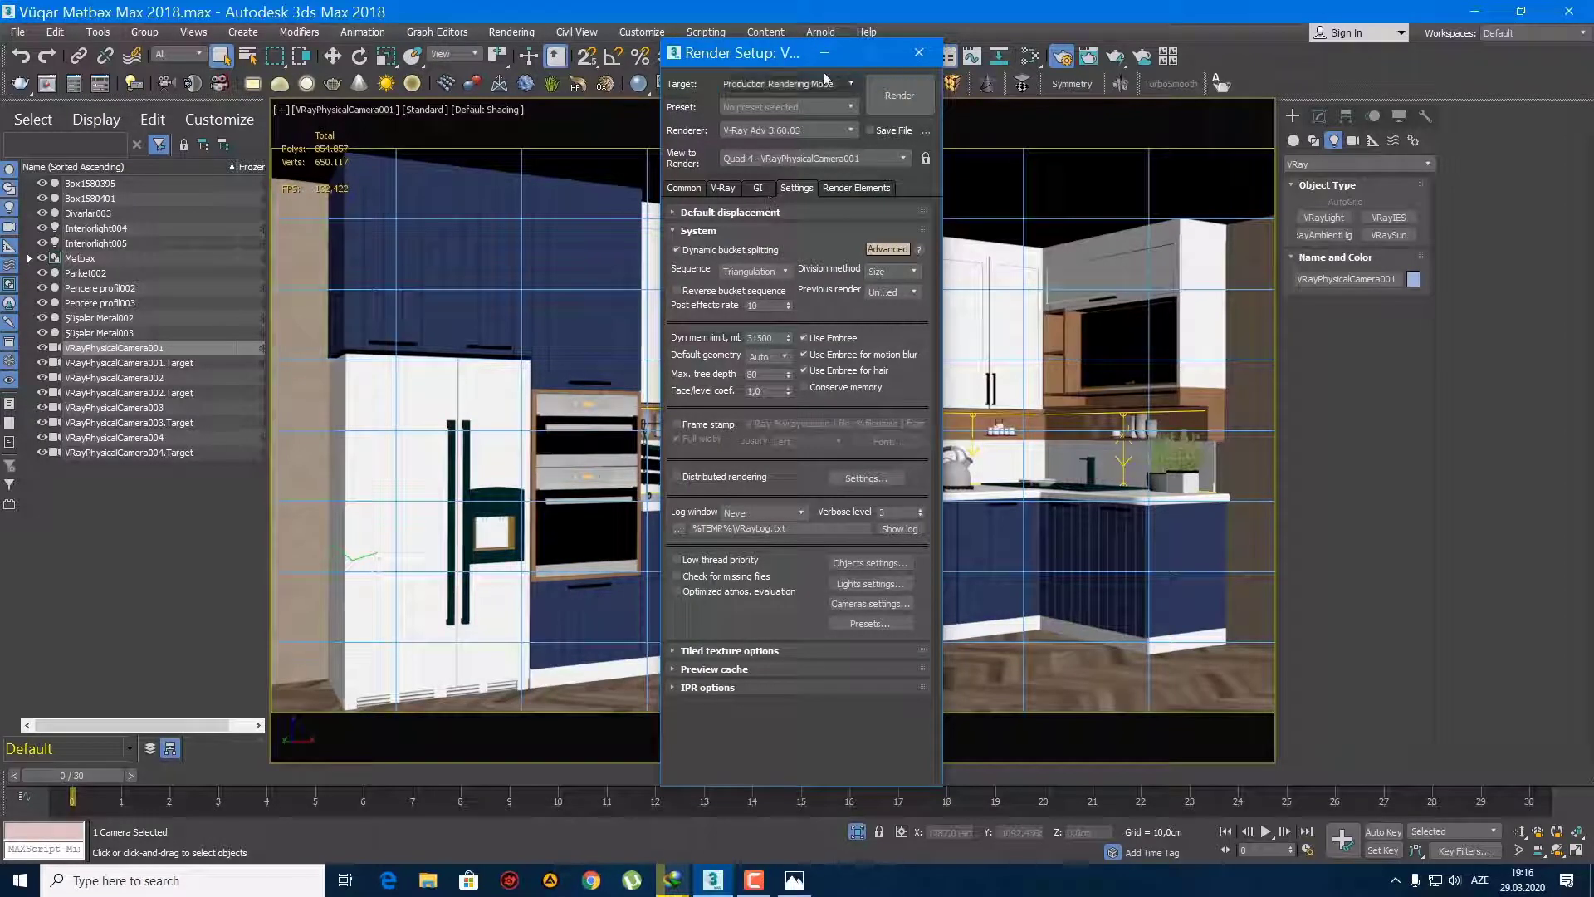
pyautogui.moveTo(751, 55); pyautogui.dragTo(463, 46)
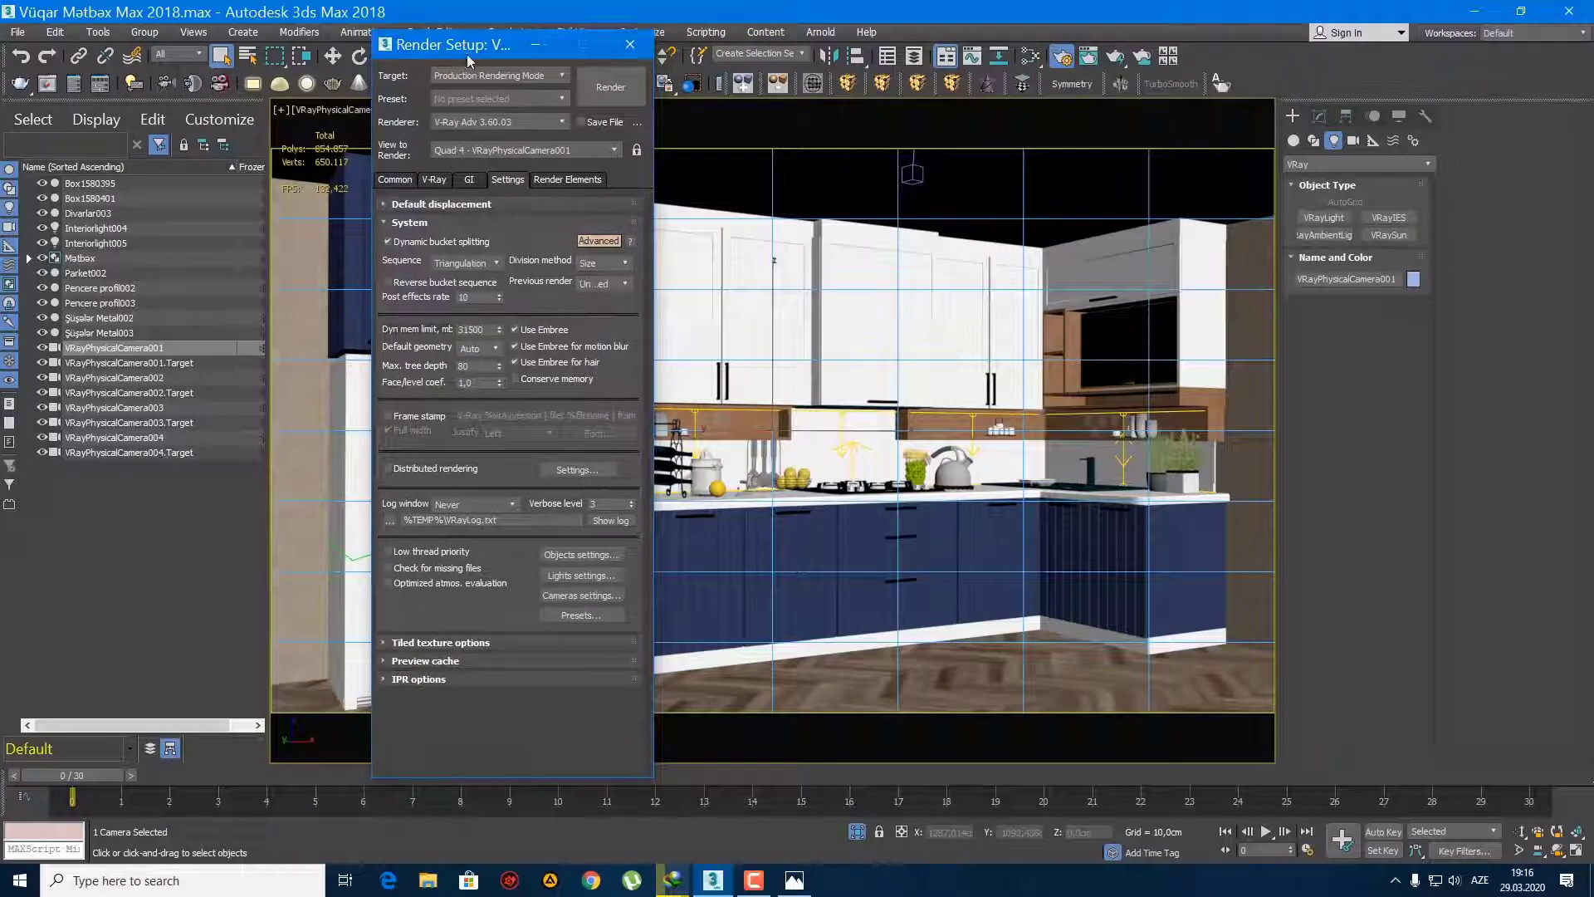
pyautogui.click(630, 45)
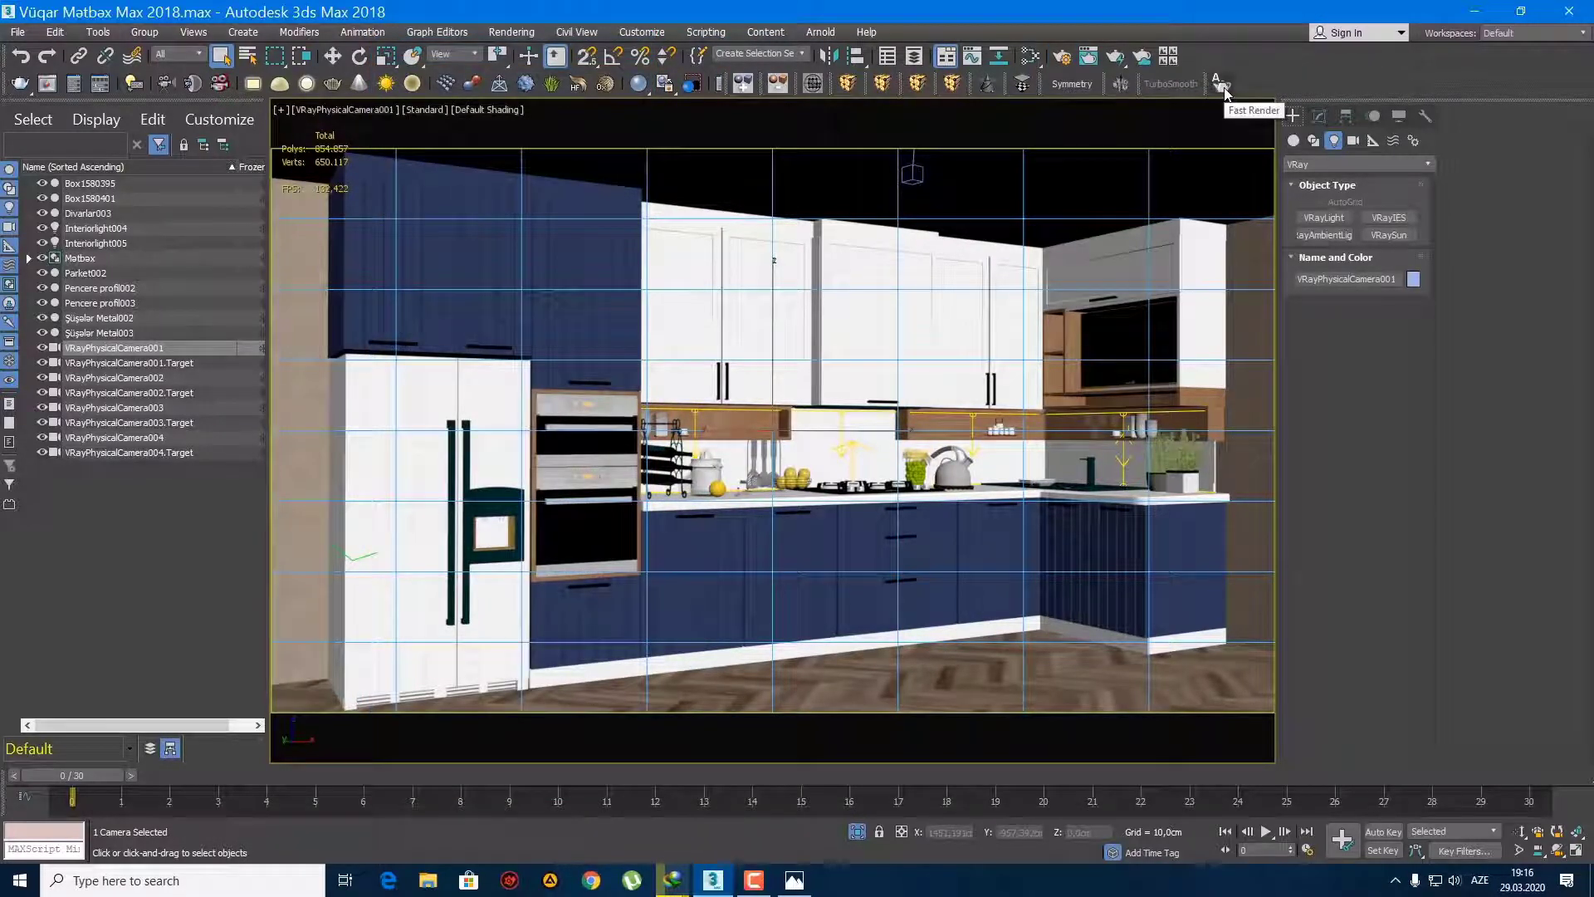
pyautogui.click(1222, 84)
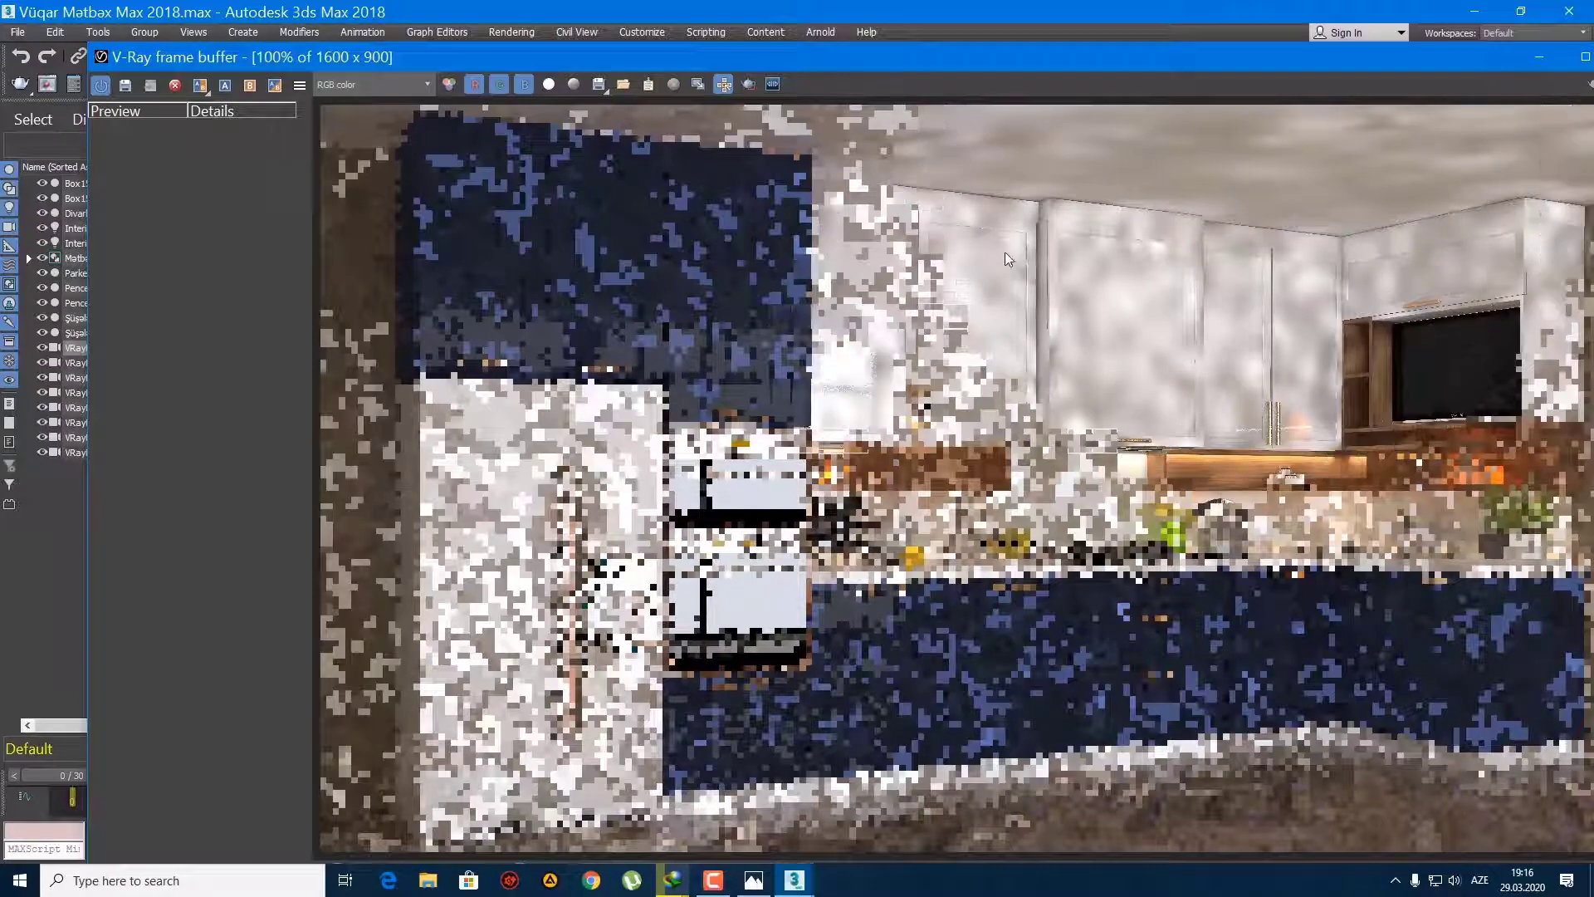
pyautogui.doubleClick(973, 72)
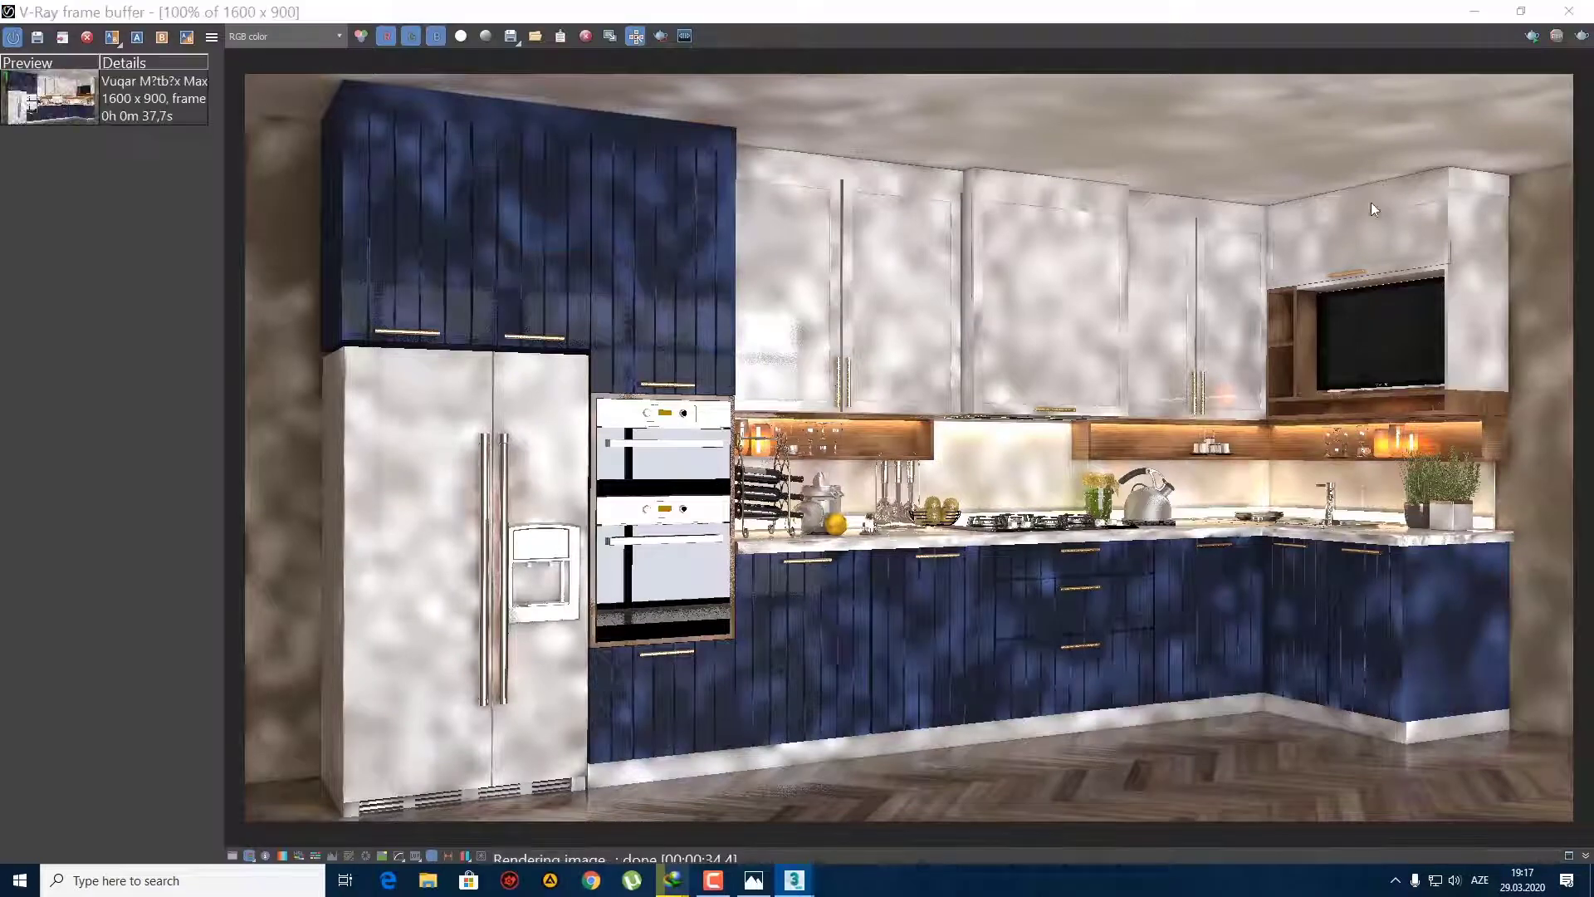
# Step: Close the finished render, switch the viewport to VRayPhysicalCamera002 and render that view with V-Ray
pyautogui.click(1568, 11)
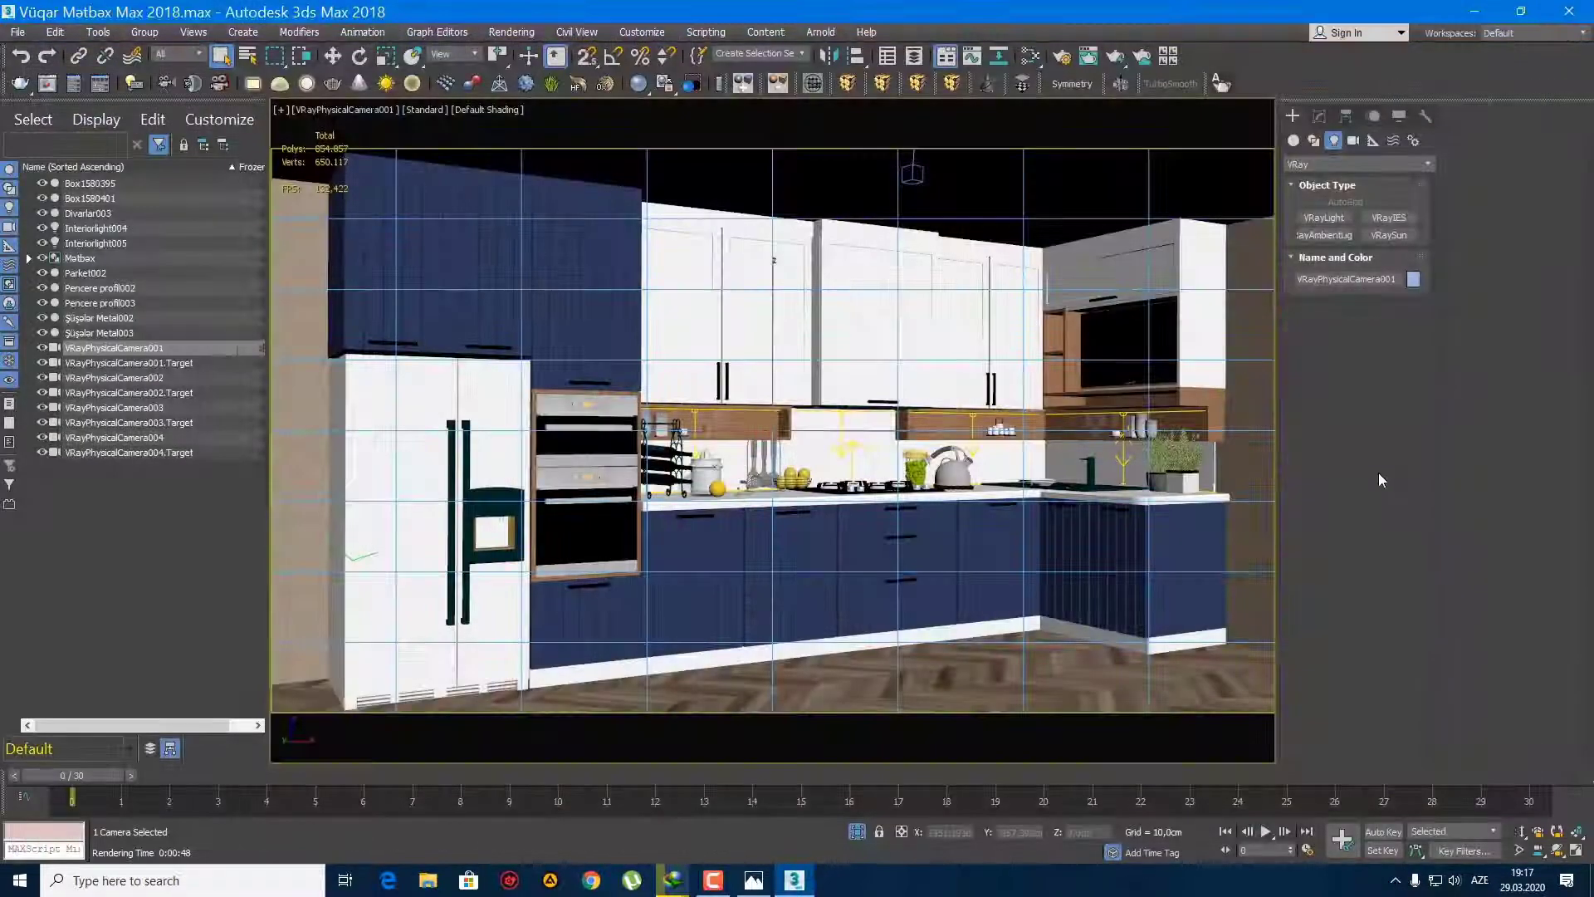
pyautogui.click(911, 296)
pyautogui.press('c')
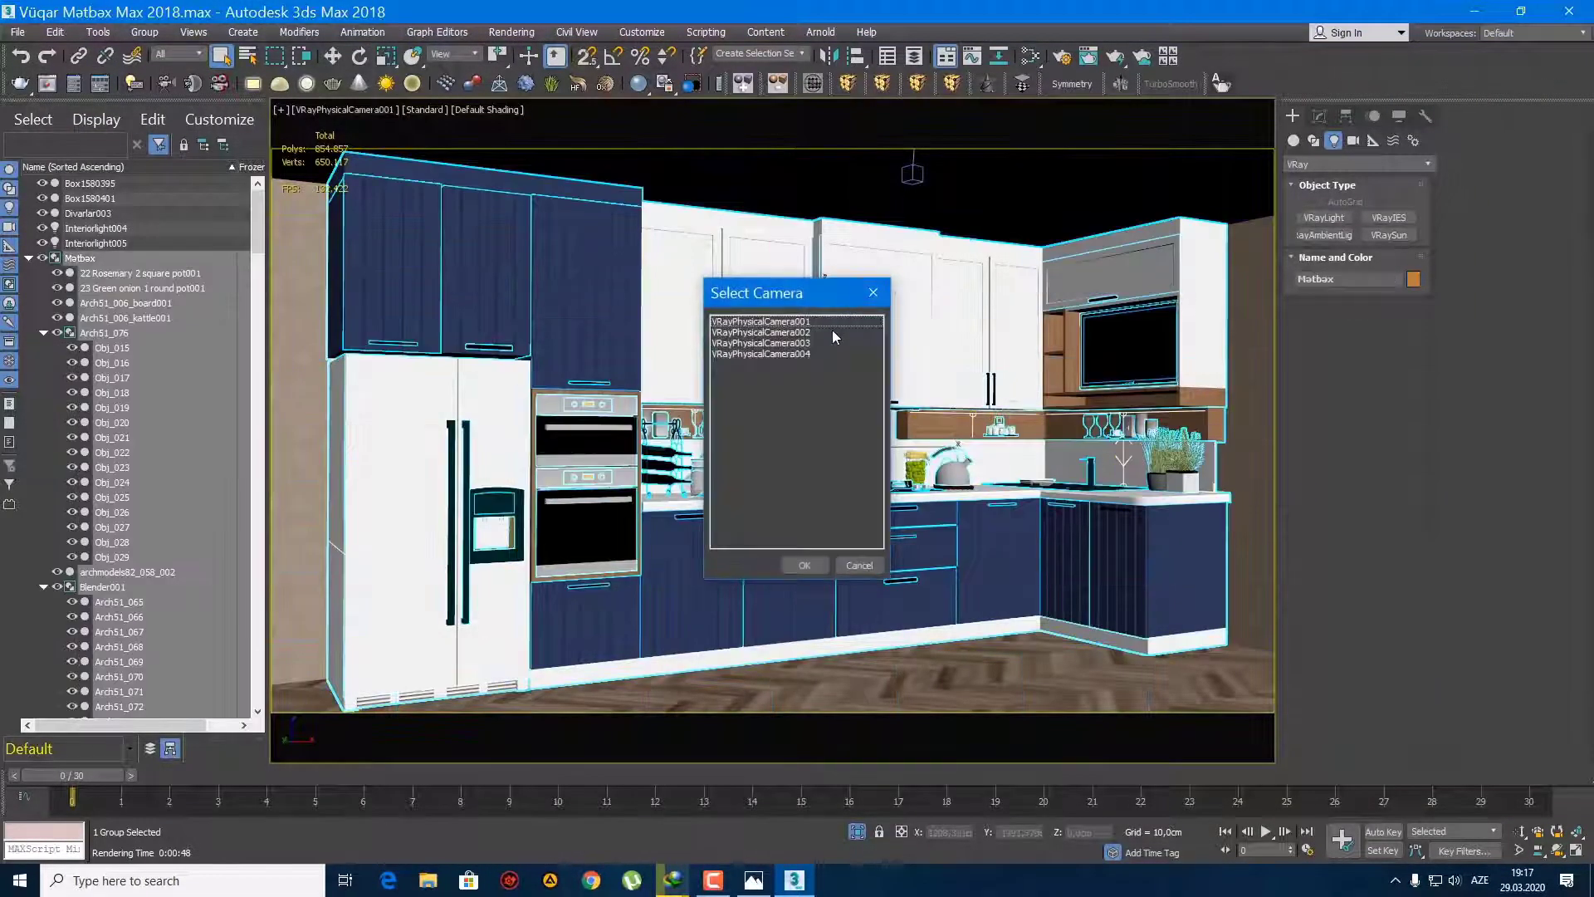
pyautogui.doubleClick(835, 335)
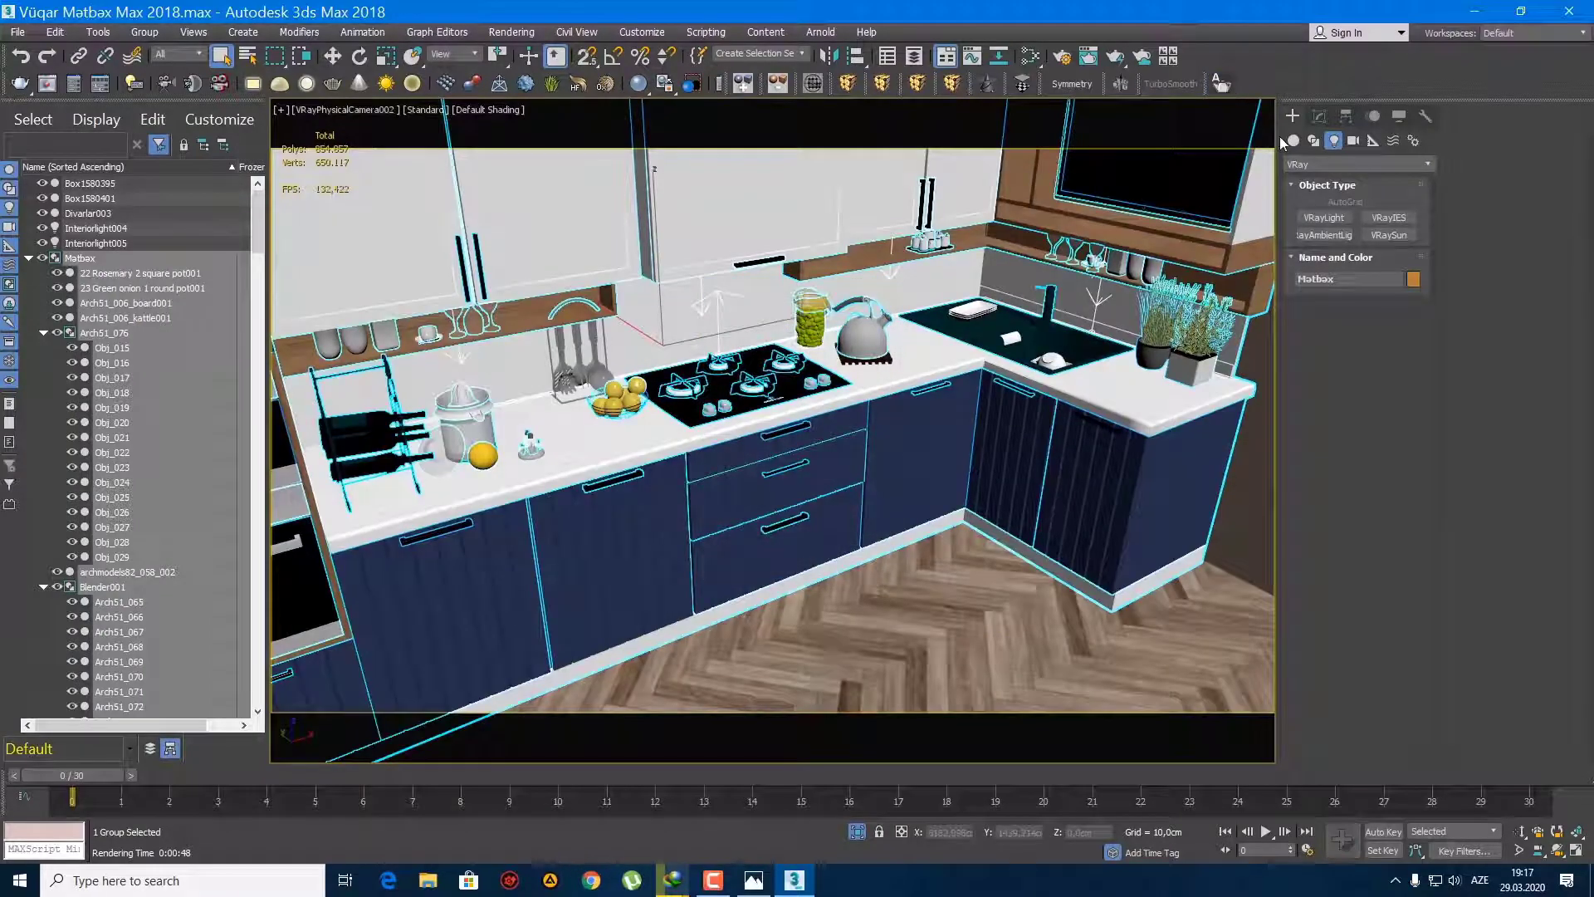
pyautogui.hotkey('shift', 'q')
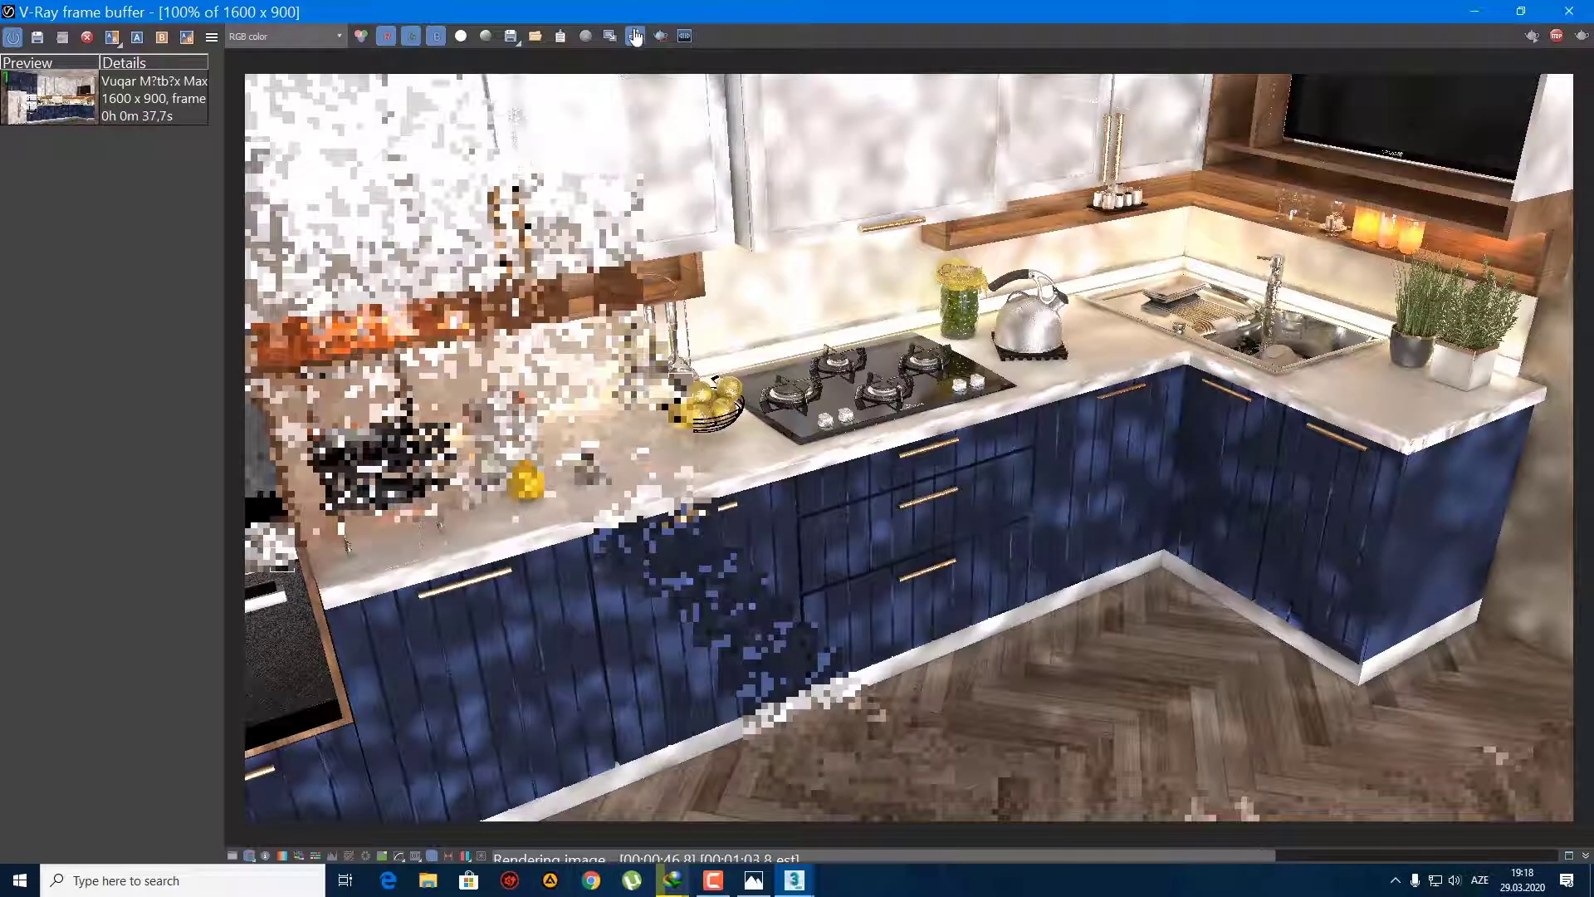
# Step: Switch to the AIMP player, play track 1857 from the playlist, skip ahead in it and minimize the player
pyautogui.click(550, 880)
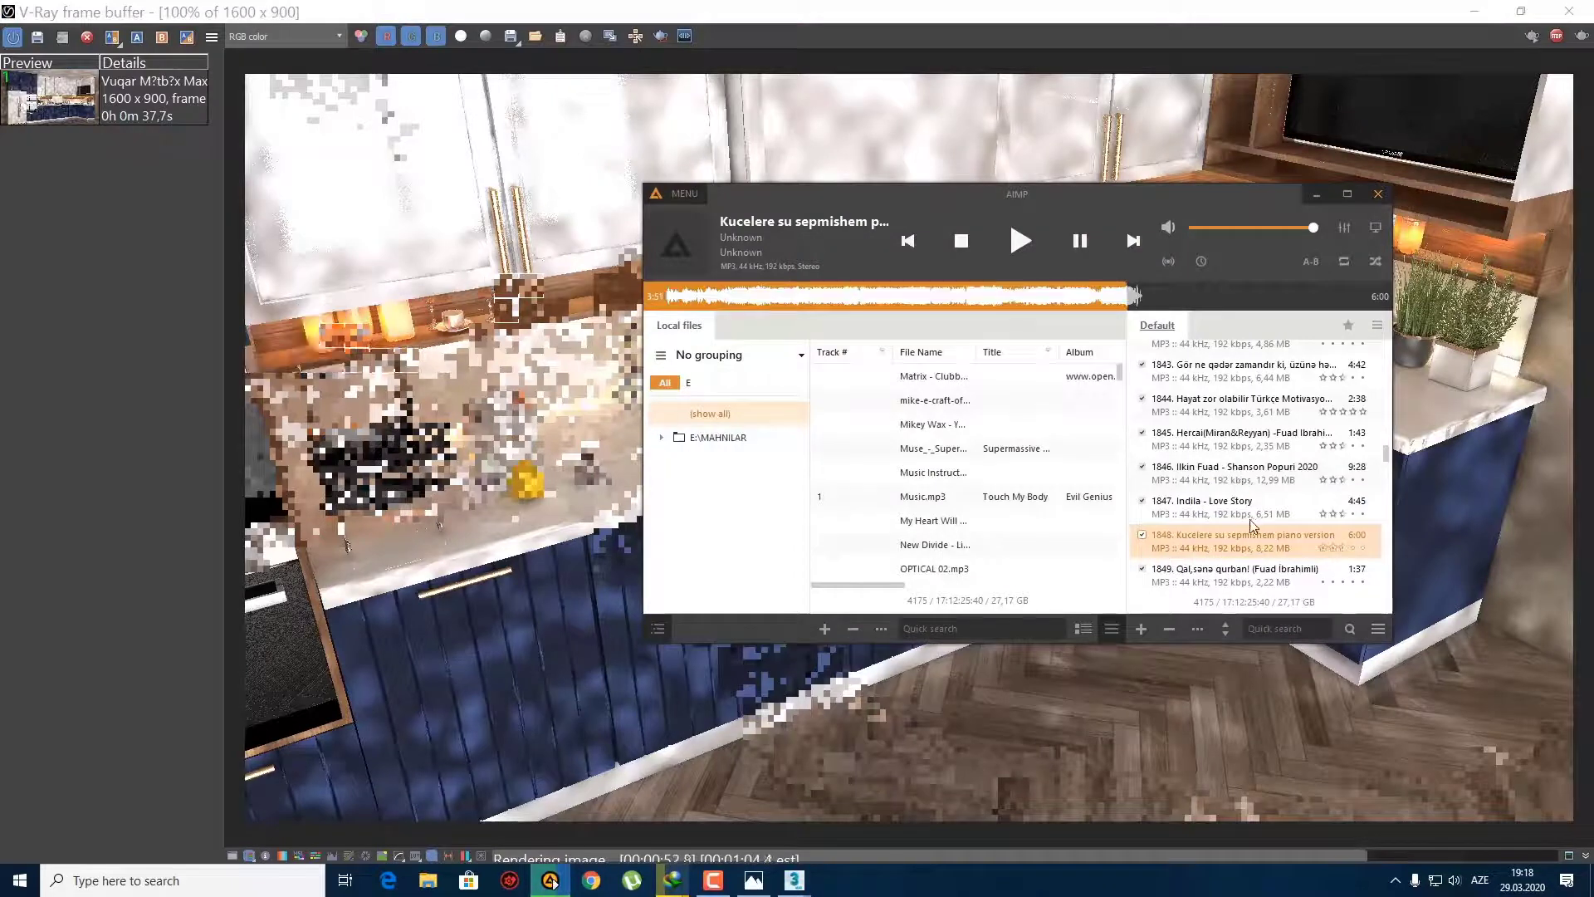
pyautogui.scroll(-4, 1253, 525)
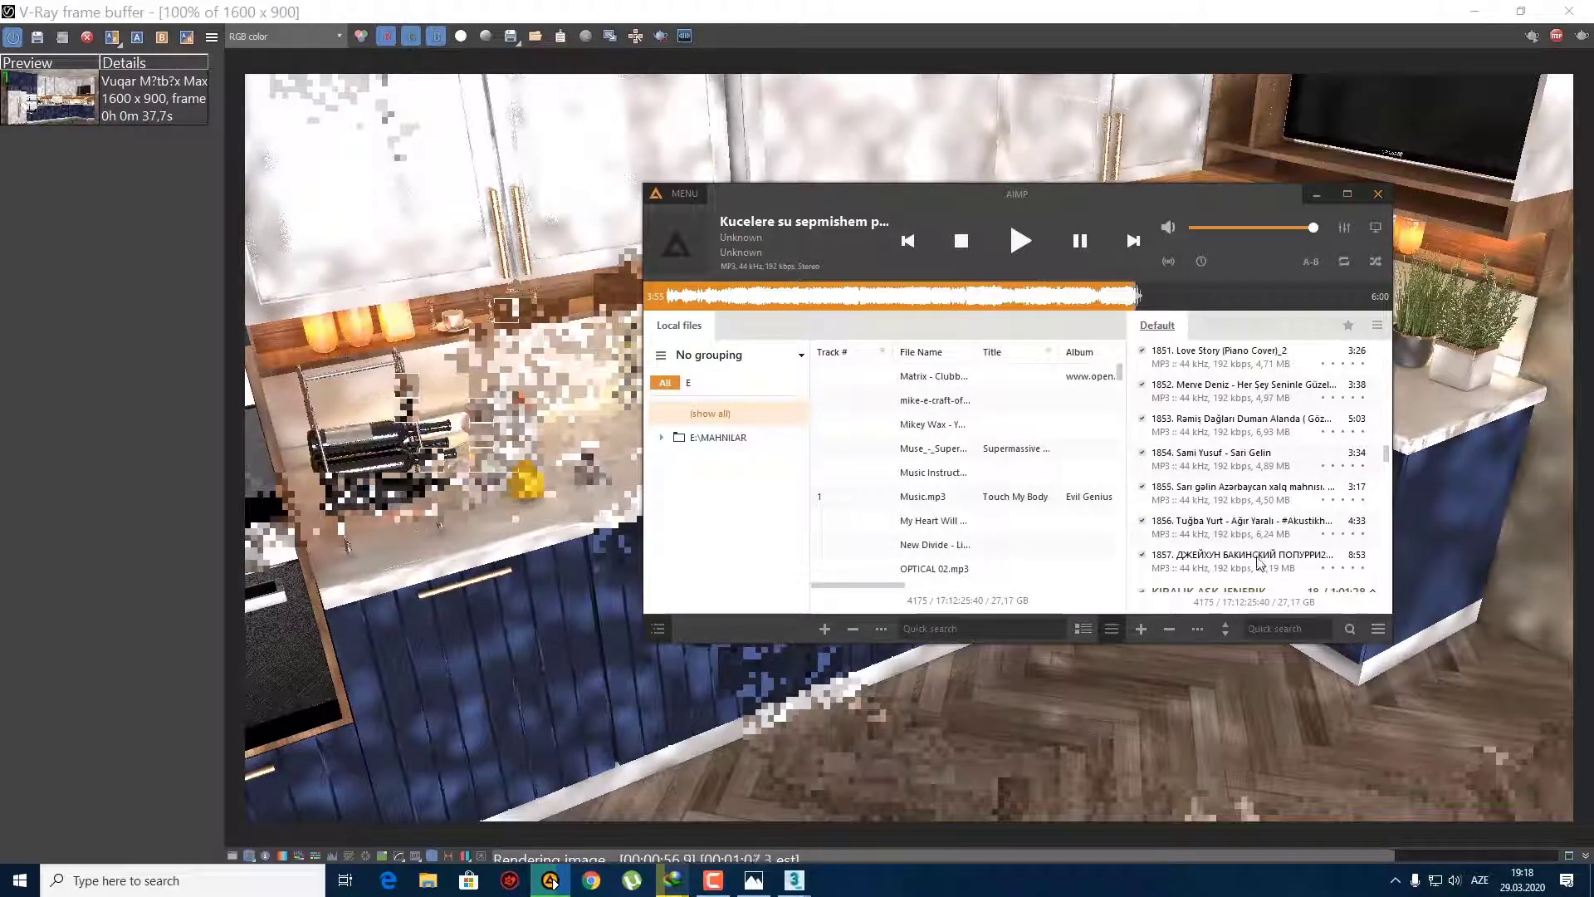
pyautogui.doubleClick(1258, 560)
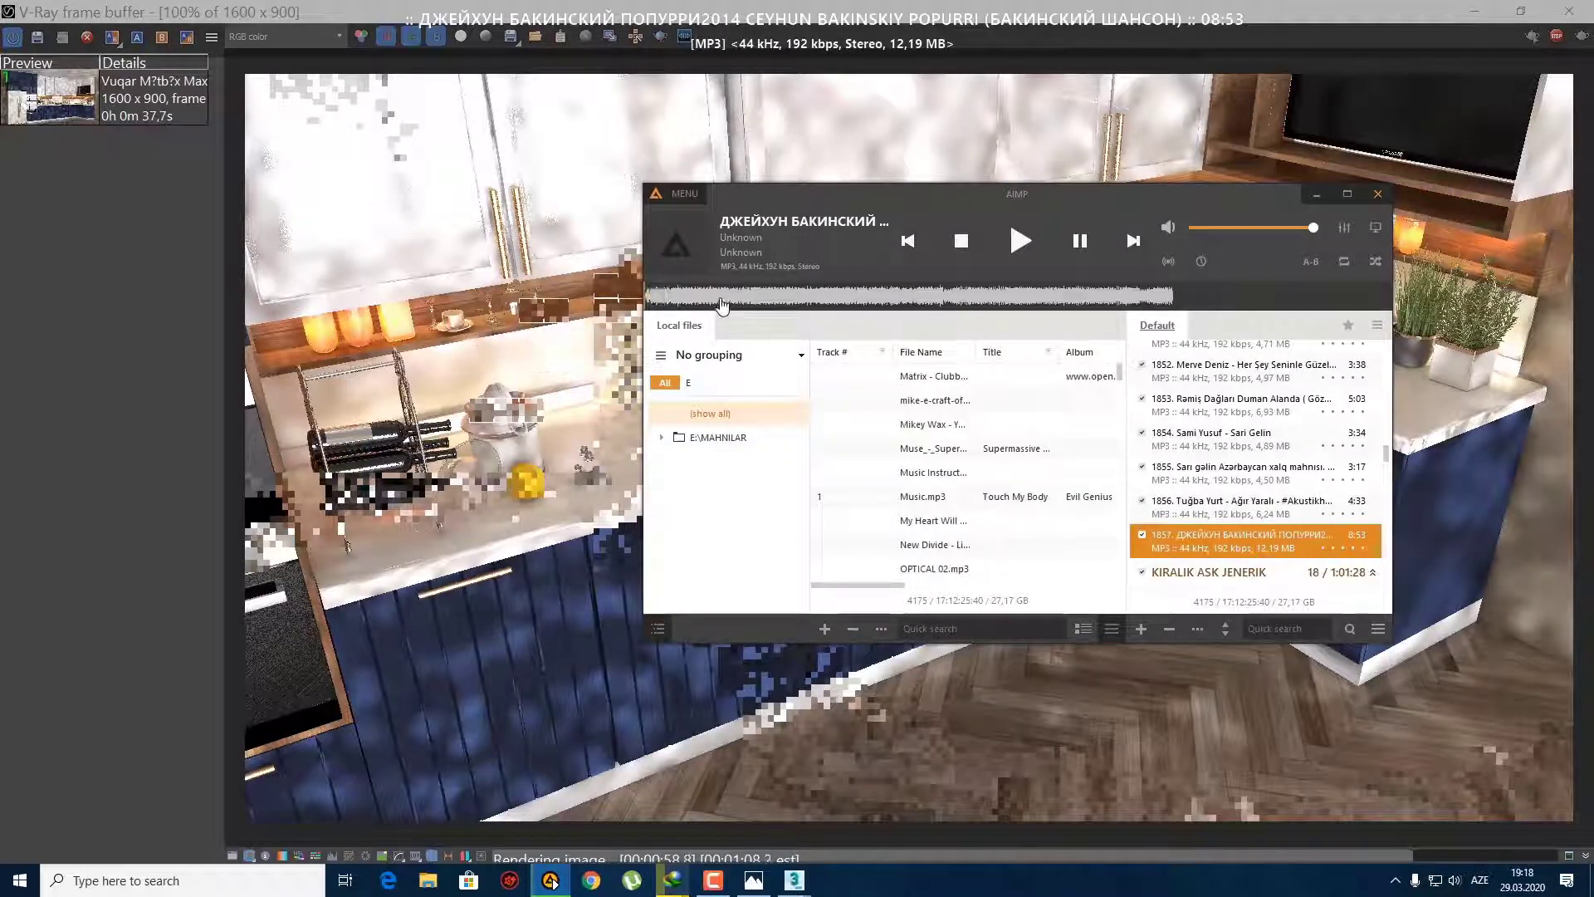
pyautogui.click(721, 299)
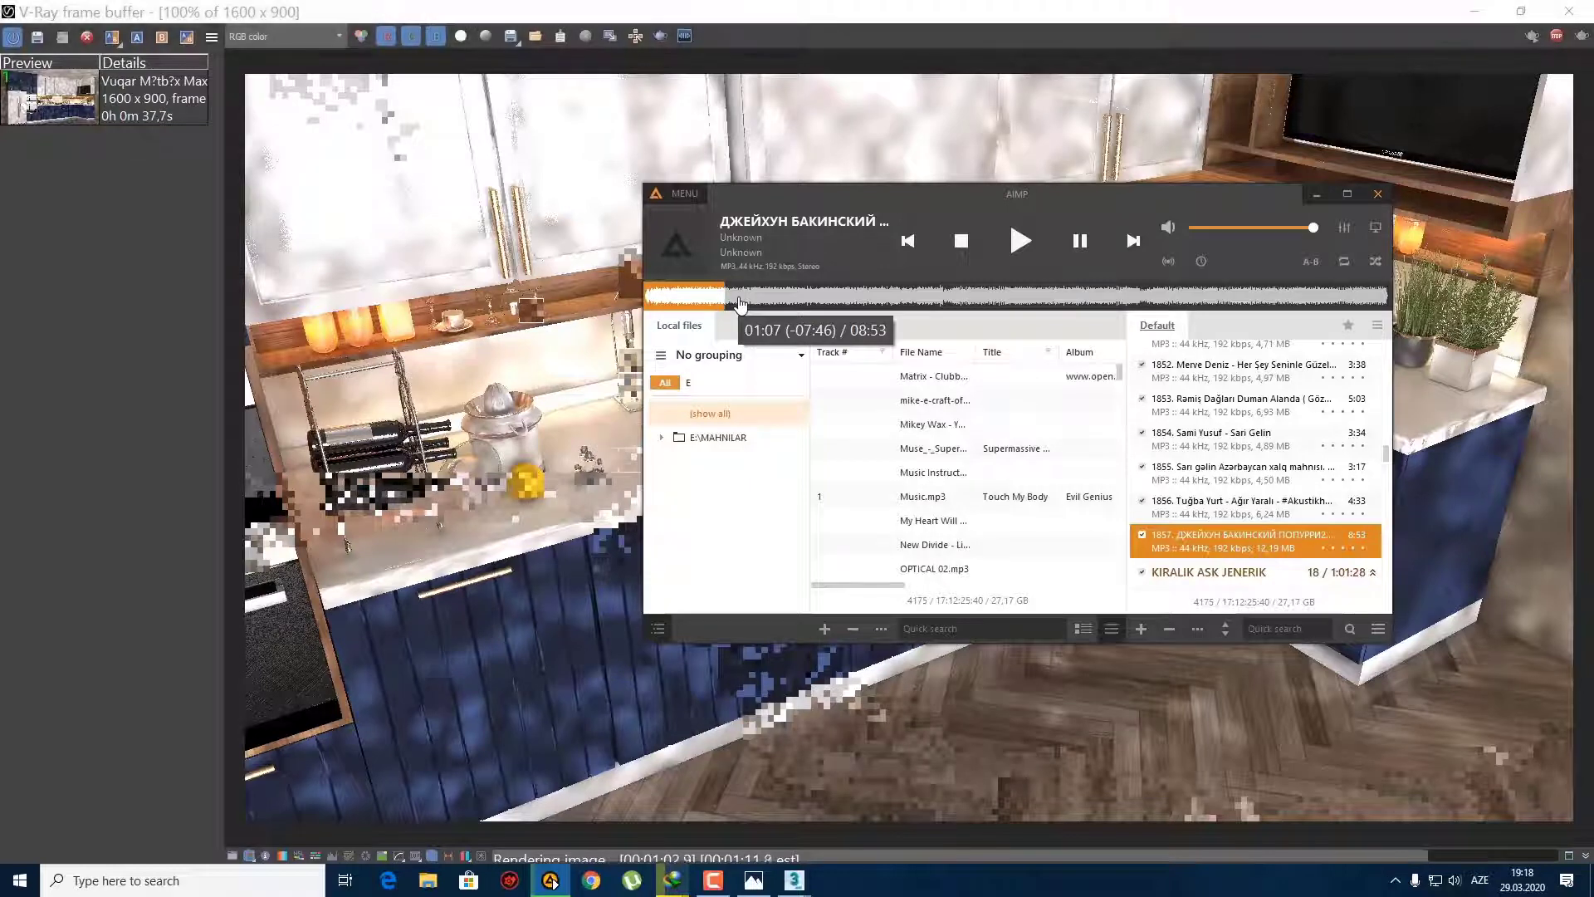
pyautogui.click(805, 297)
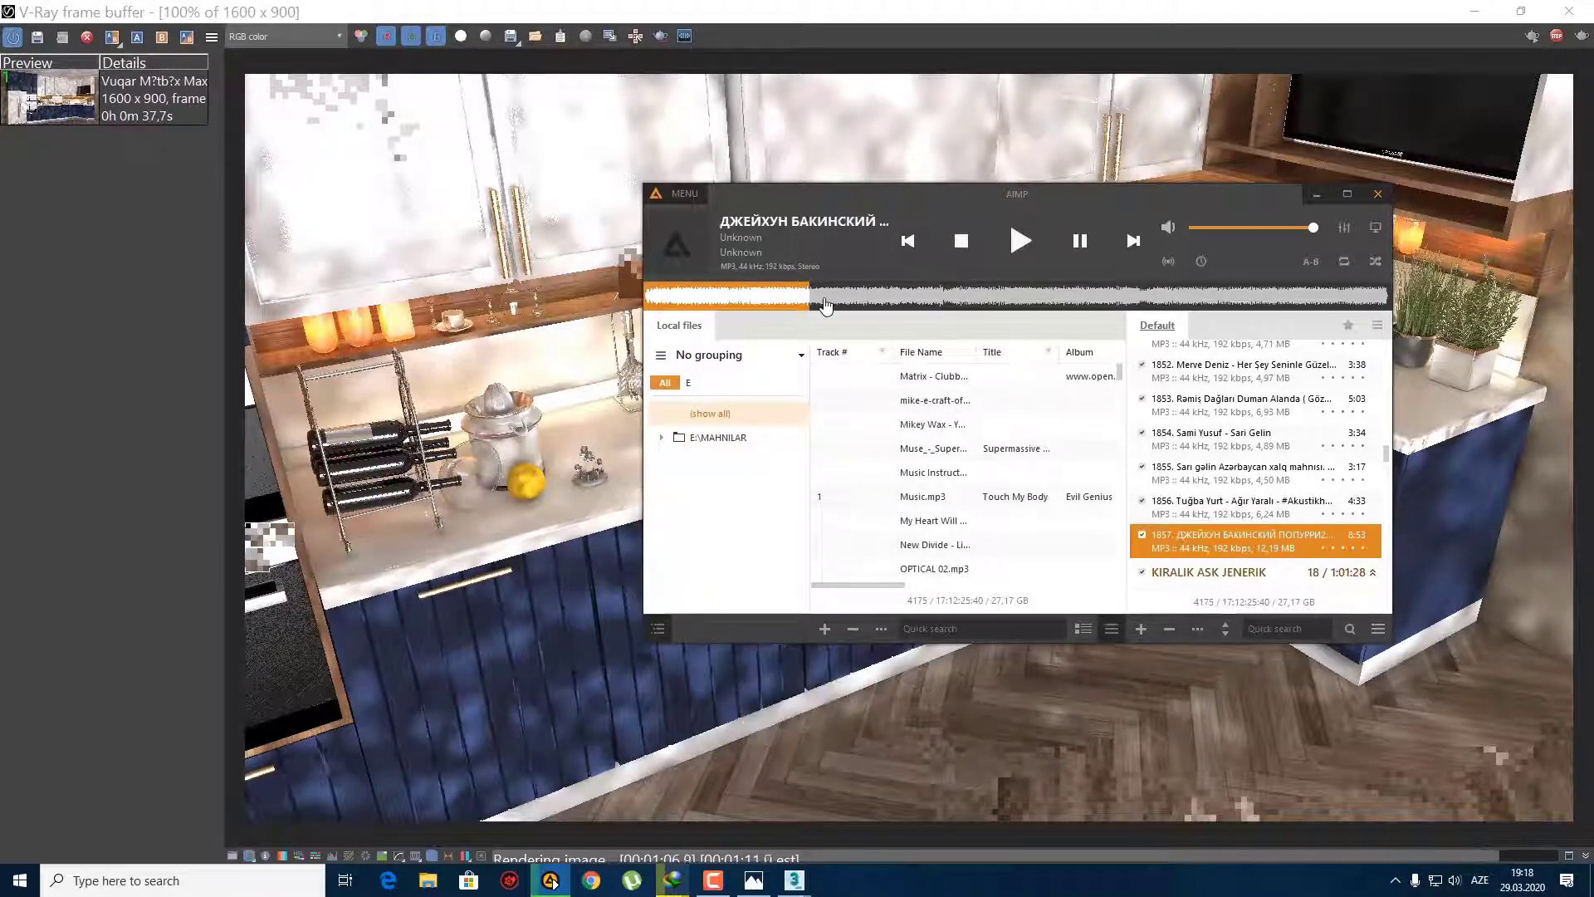
pyautogui.click(856, 299)
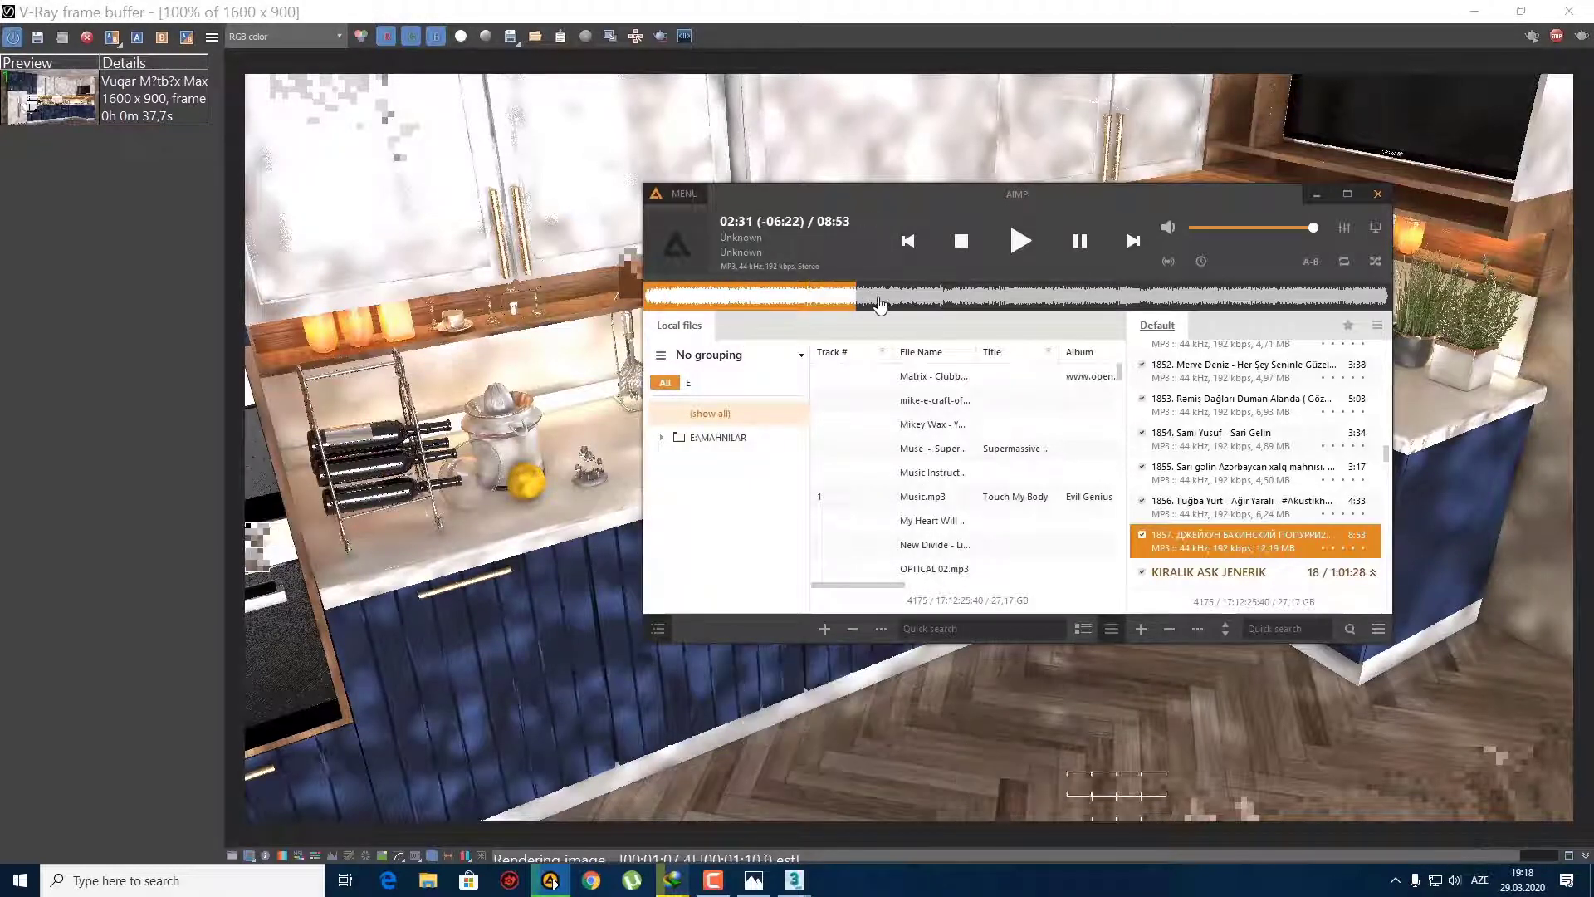
pyautogui.click(943, 300)
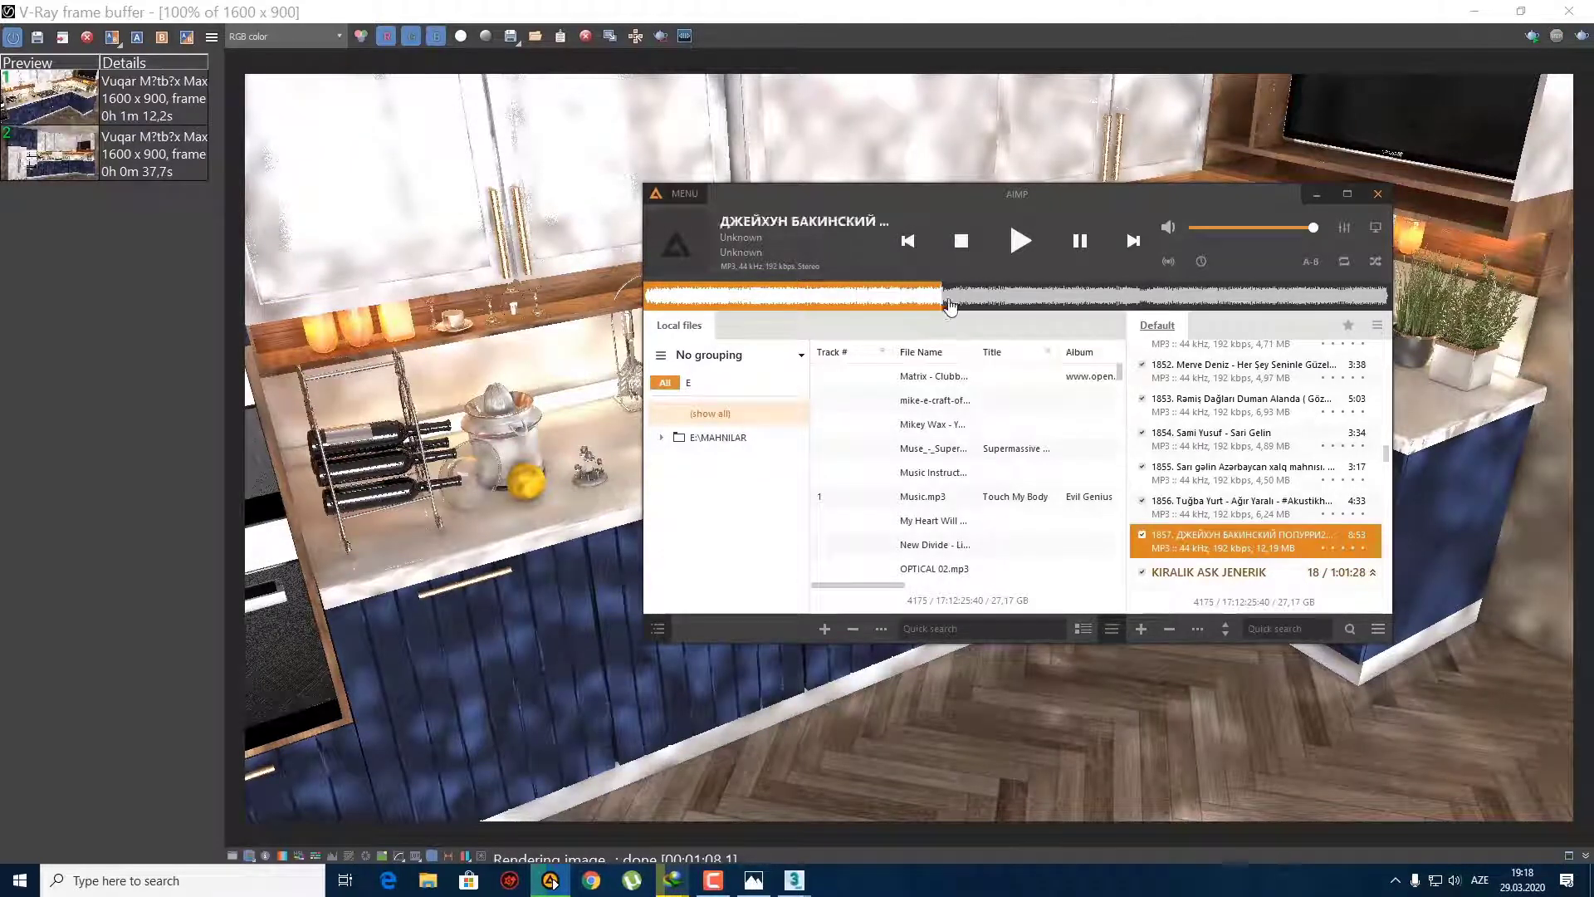
pyautogui.click(1315, 196)
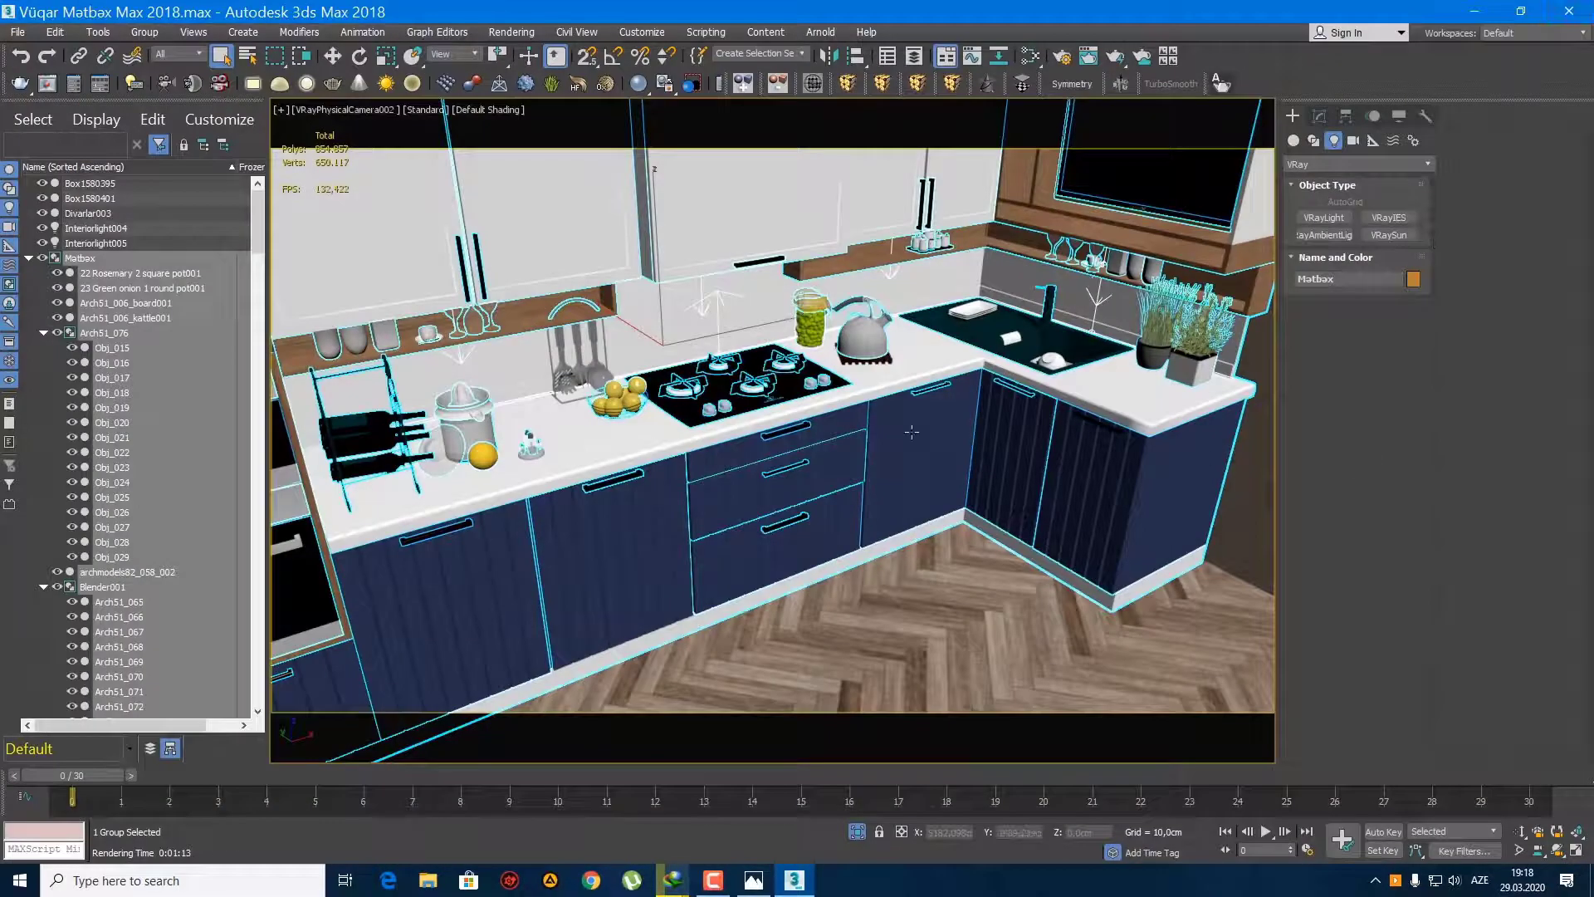
# Step: Switch the viewport to VRayPhysicalCamera003 and render that view with V-Ray
pyautogui.press('c')
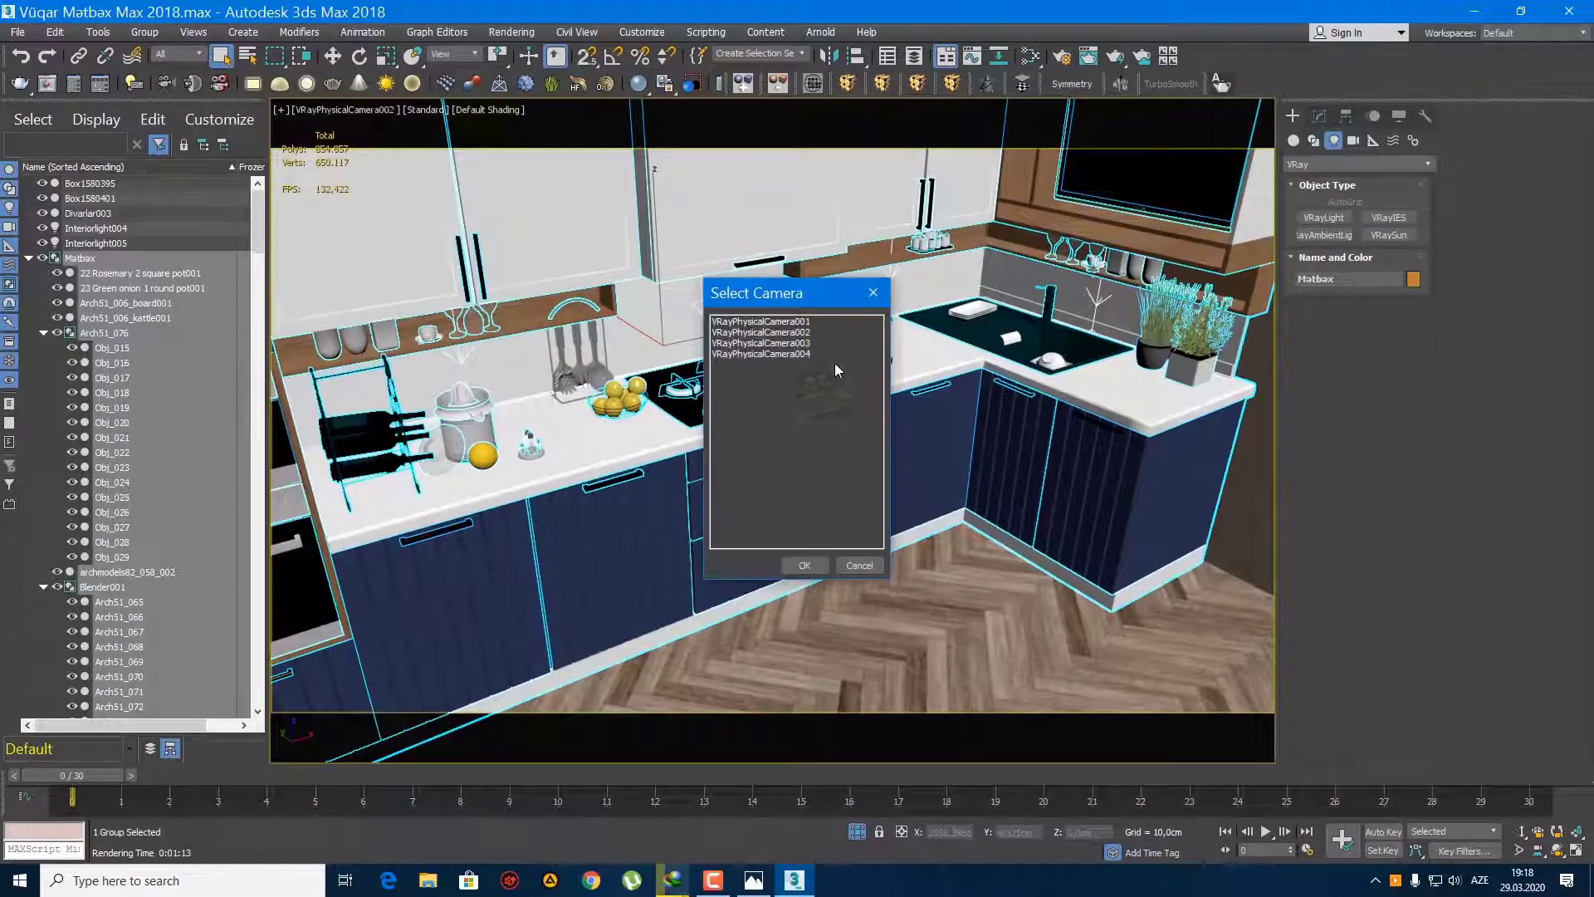
pyautogui.doubleClick(821, 343)
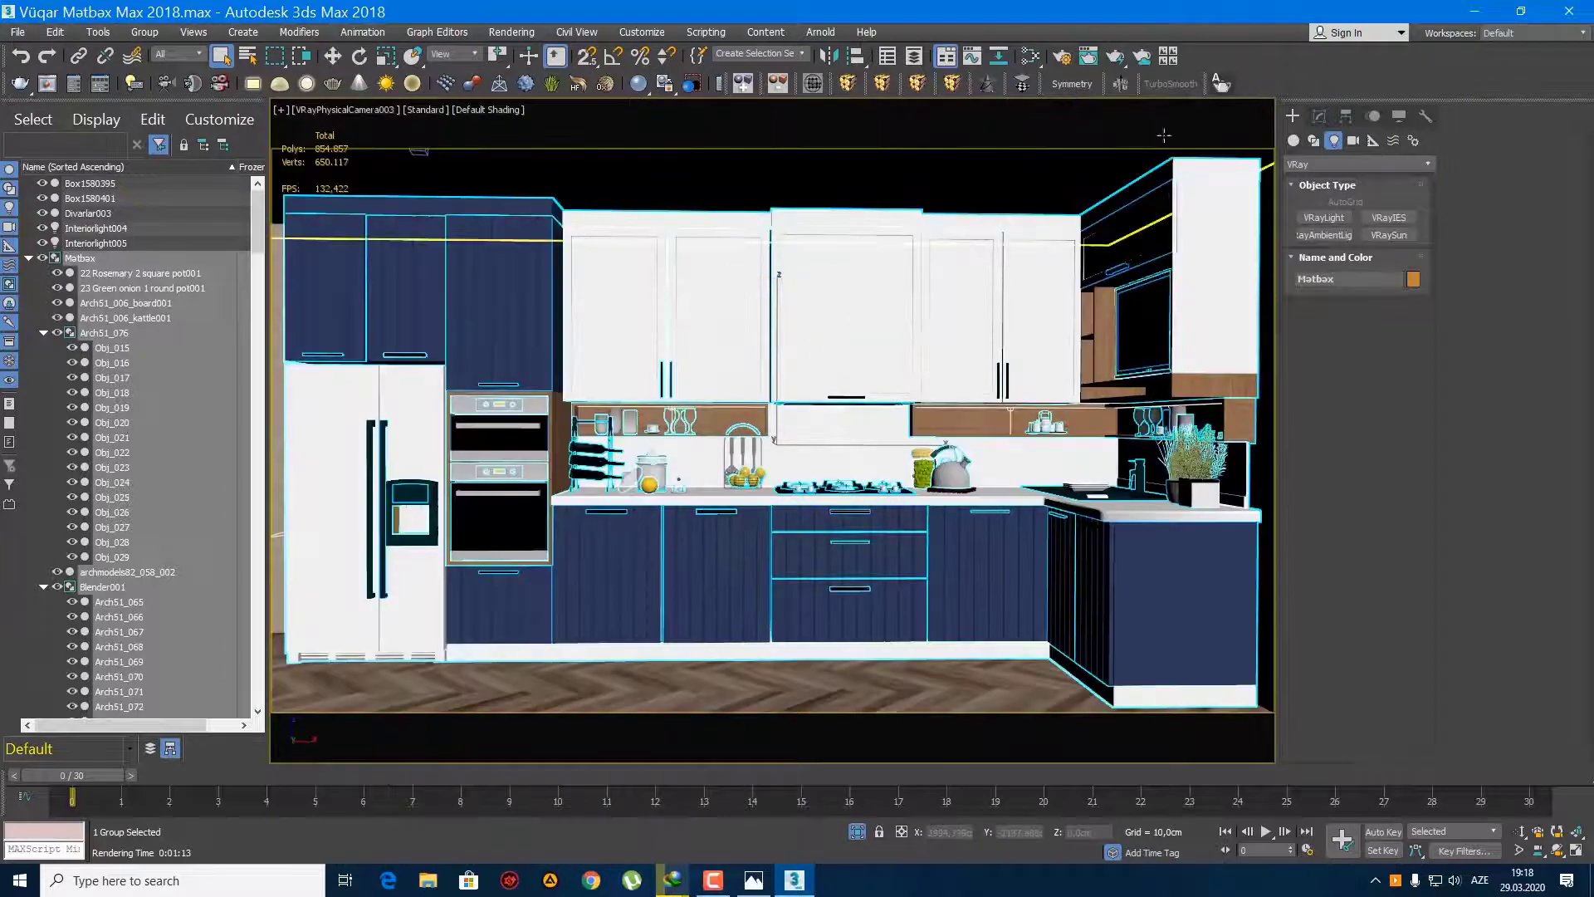
pyautogui.hotkey('shift', 'q')
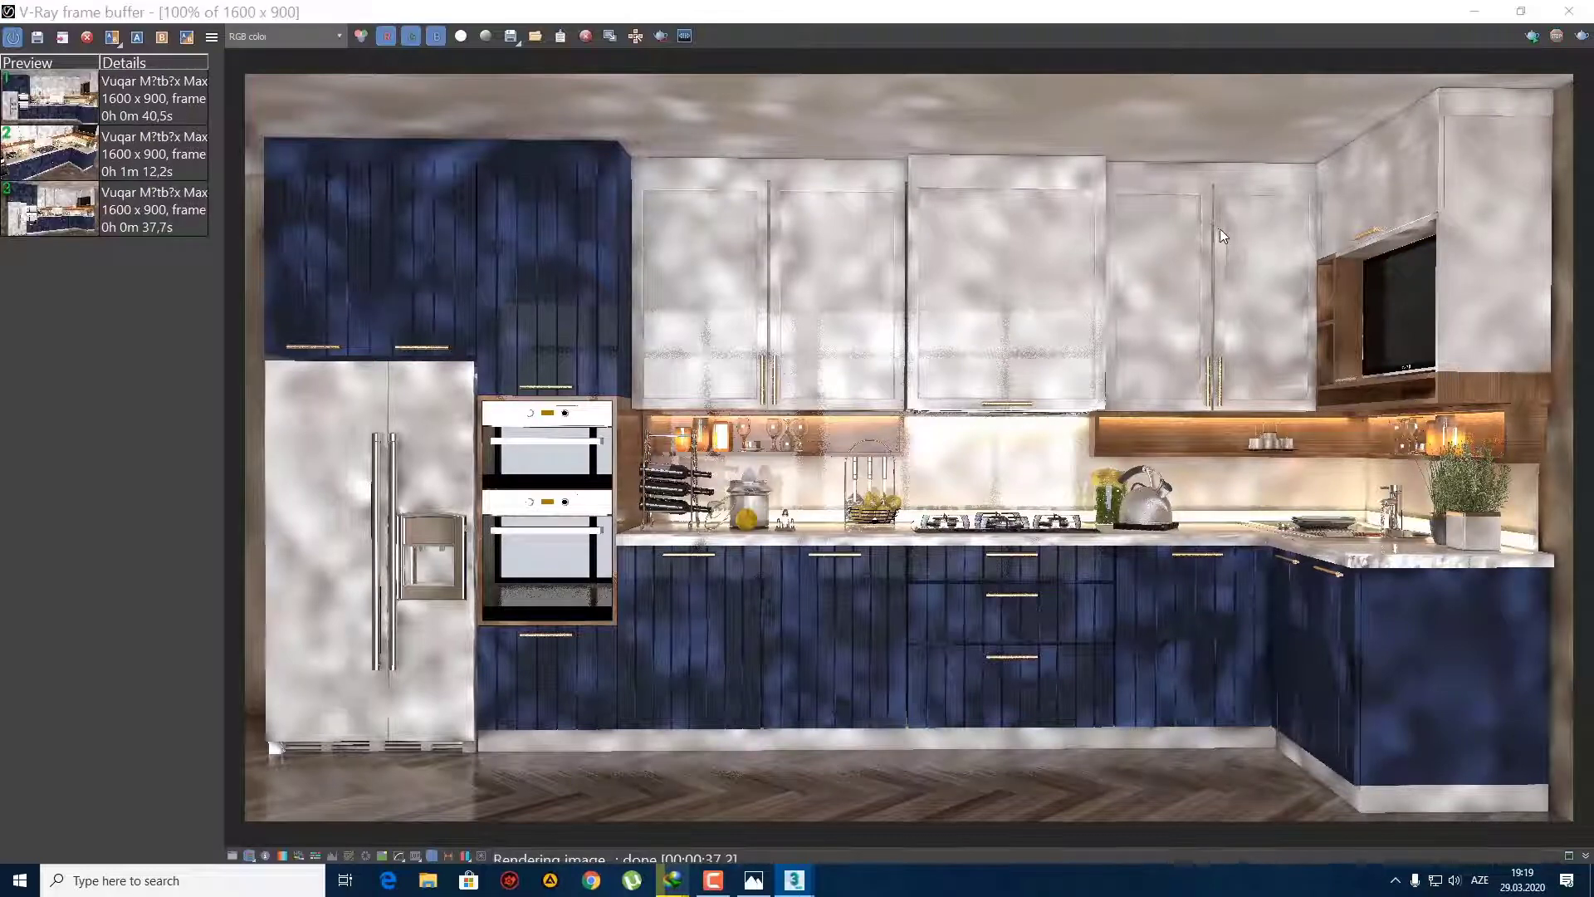
# Step: Close the frame buffer, switch the viewport to VRayPhysicalCamera004 and render that view with V-Ray
pyautogui.click(1565, 12)
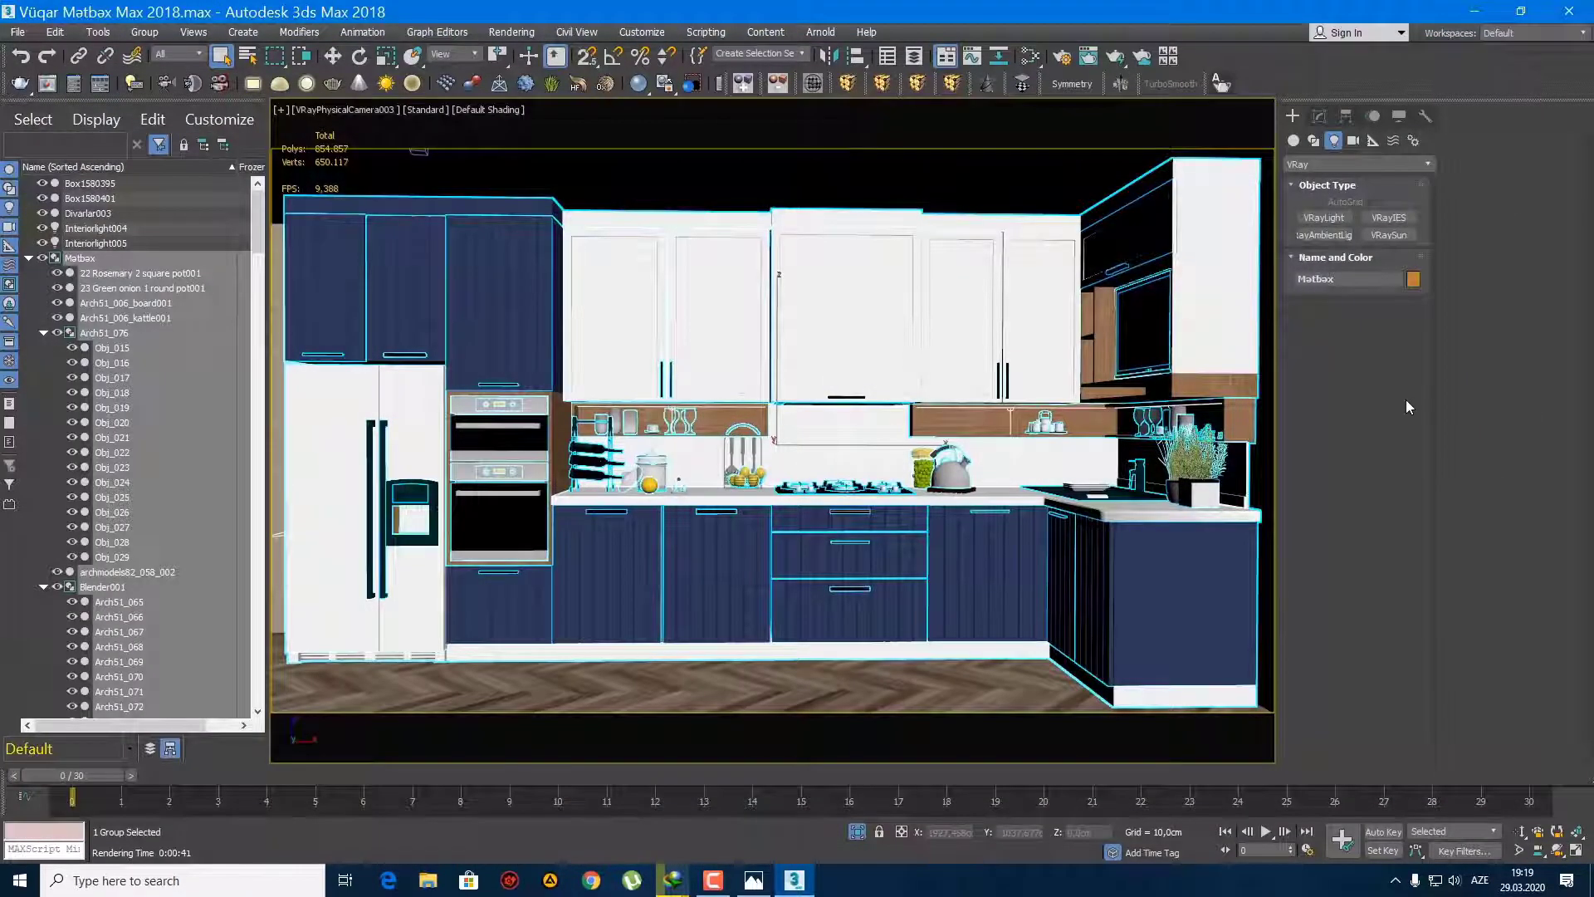
pyautogui.press('c')
pyautogui.doubleClick(812, 352)
pyautogui.press('c')
pyautogui.doubleClick(809, 354)
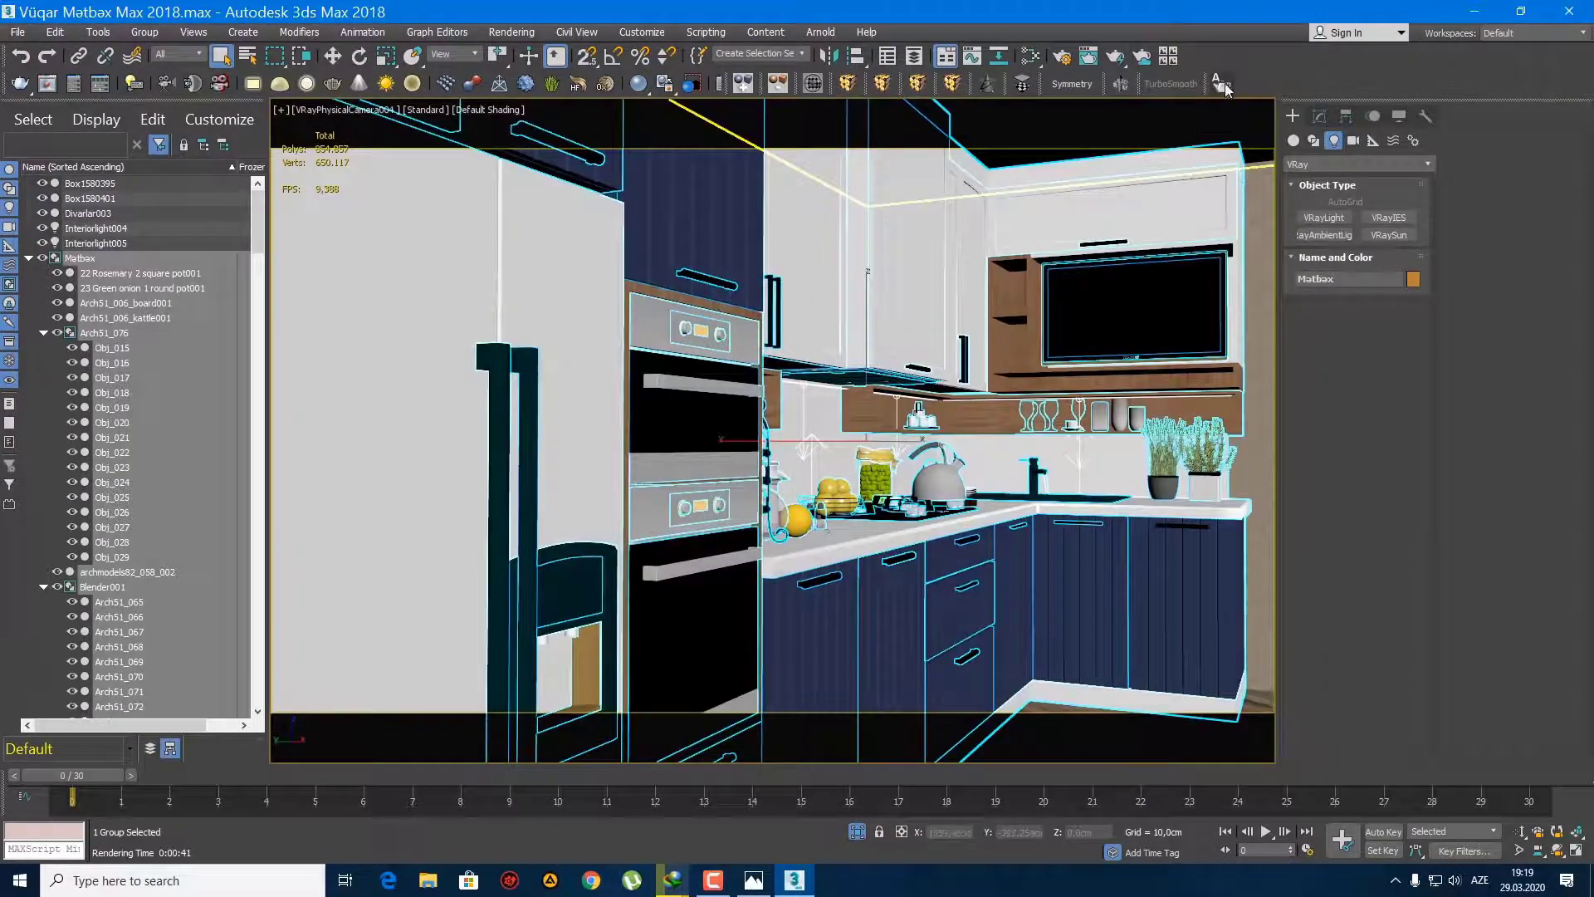
pyautogui.hotkey('shift', 'q')
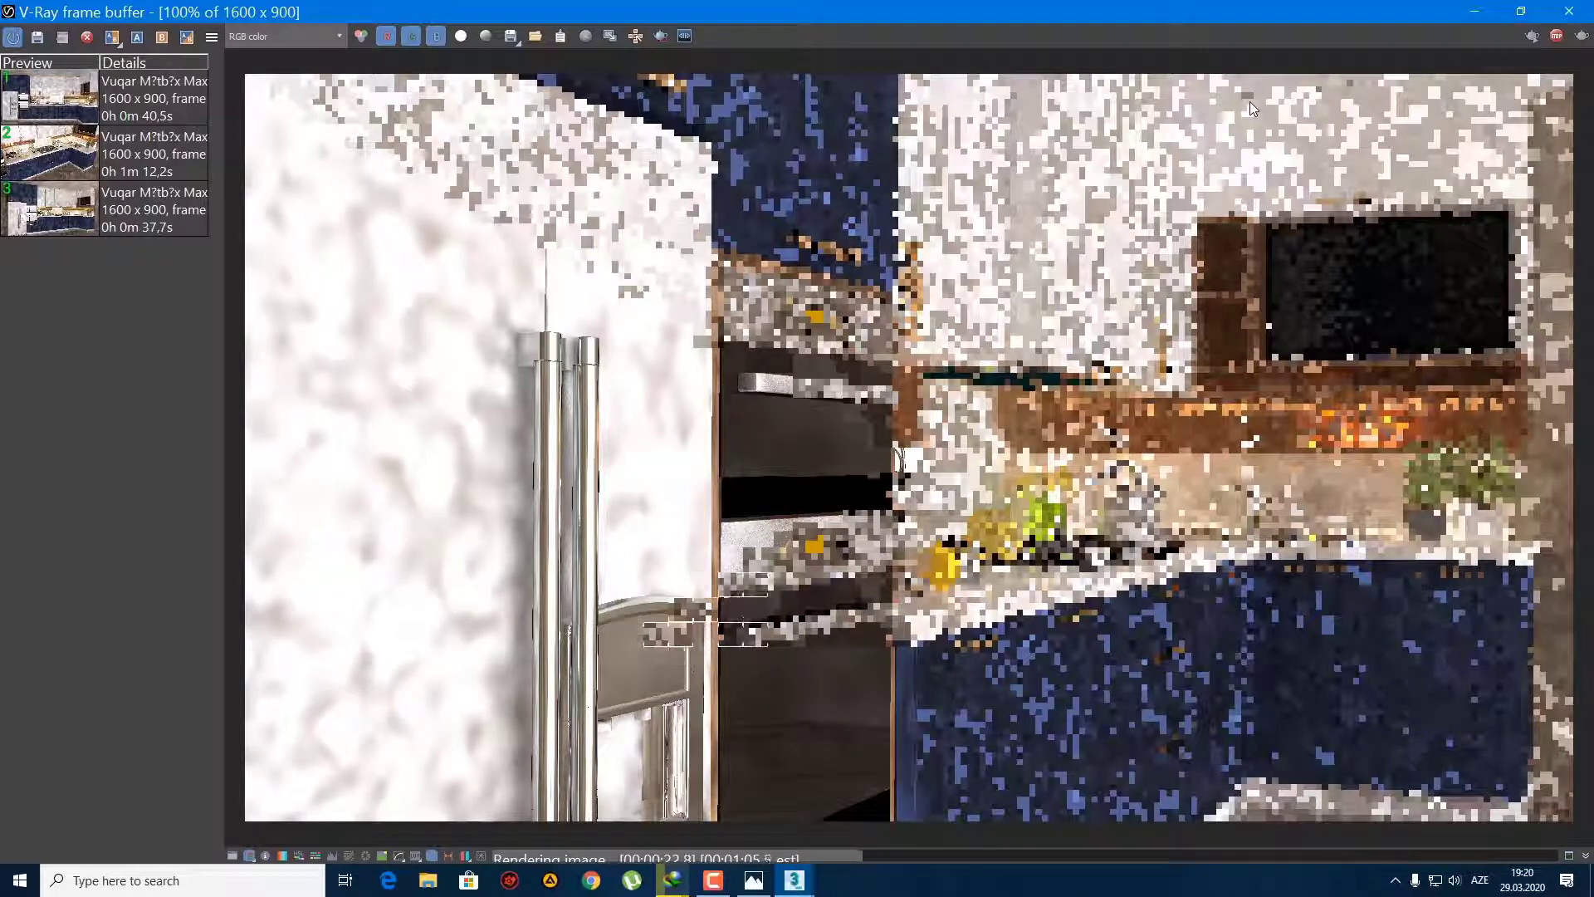
# Step: Search Windows for "text" and open a blank Notepad document over the running render
pyautogui.rightClick(901, 887)
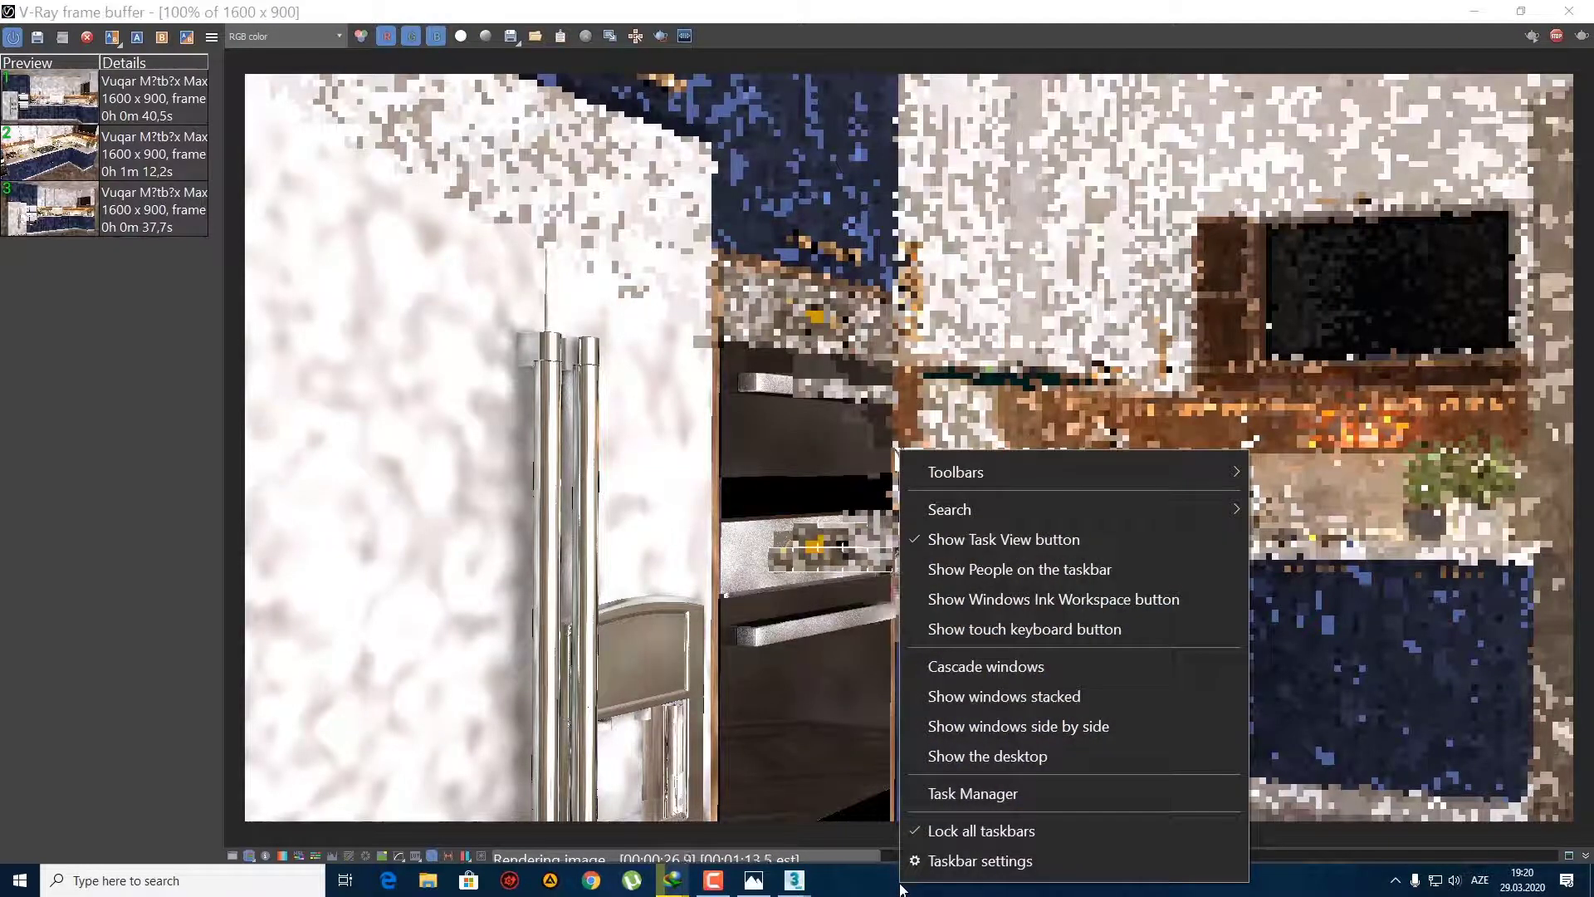
pyautogui.click(131, 885)
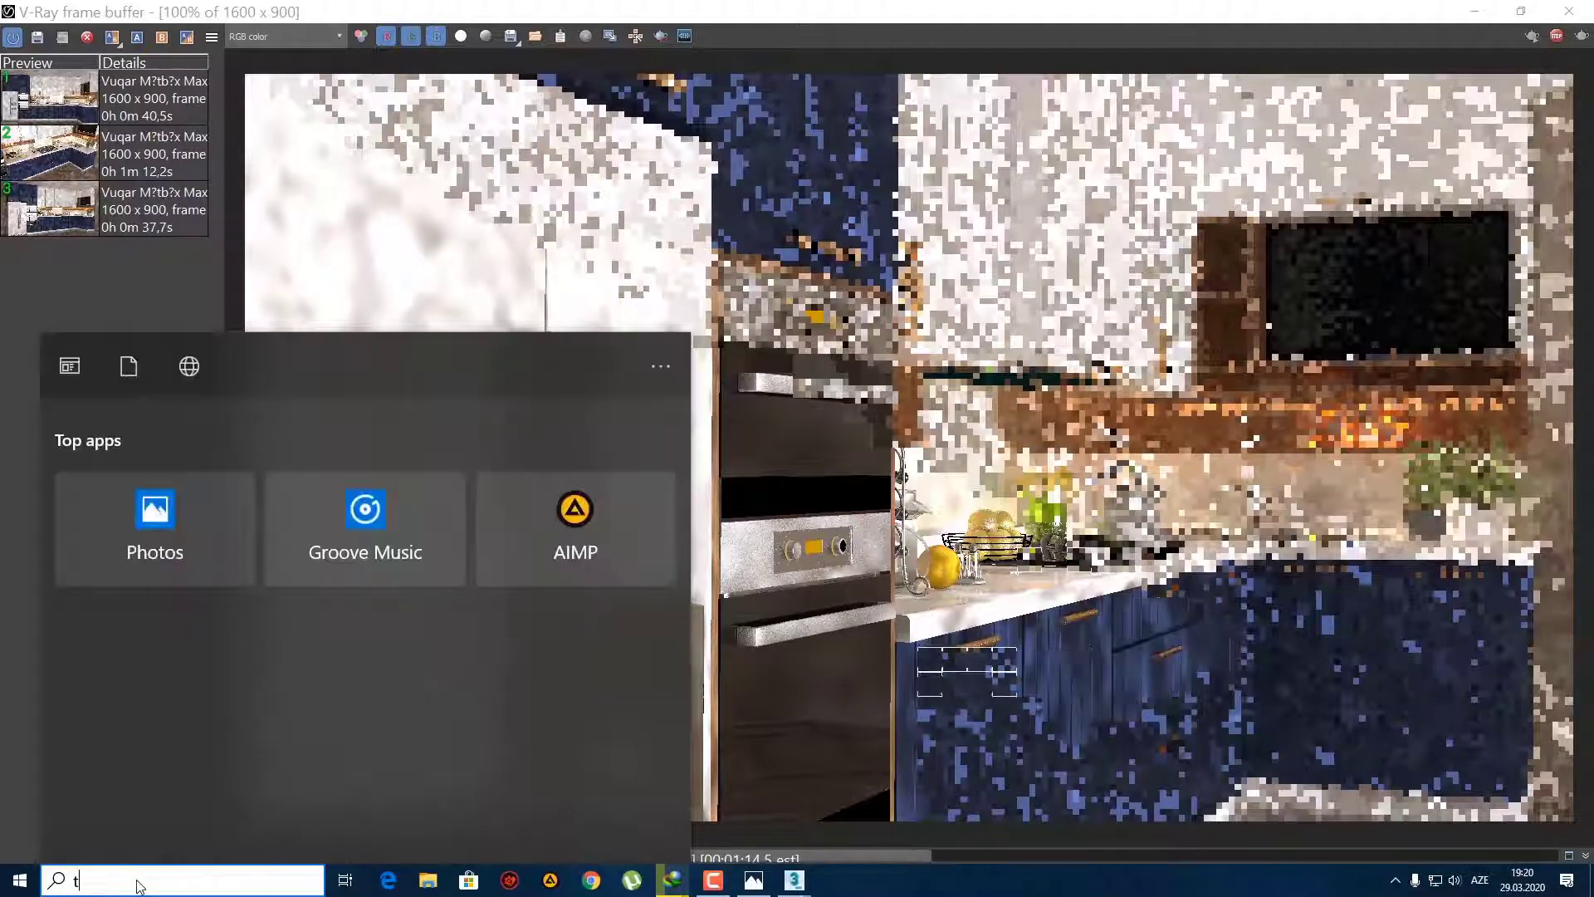
pyautogui.write('text')
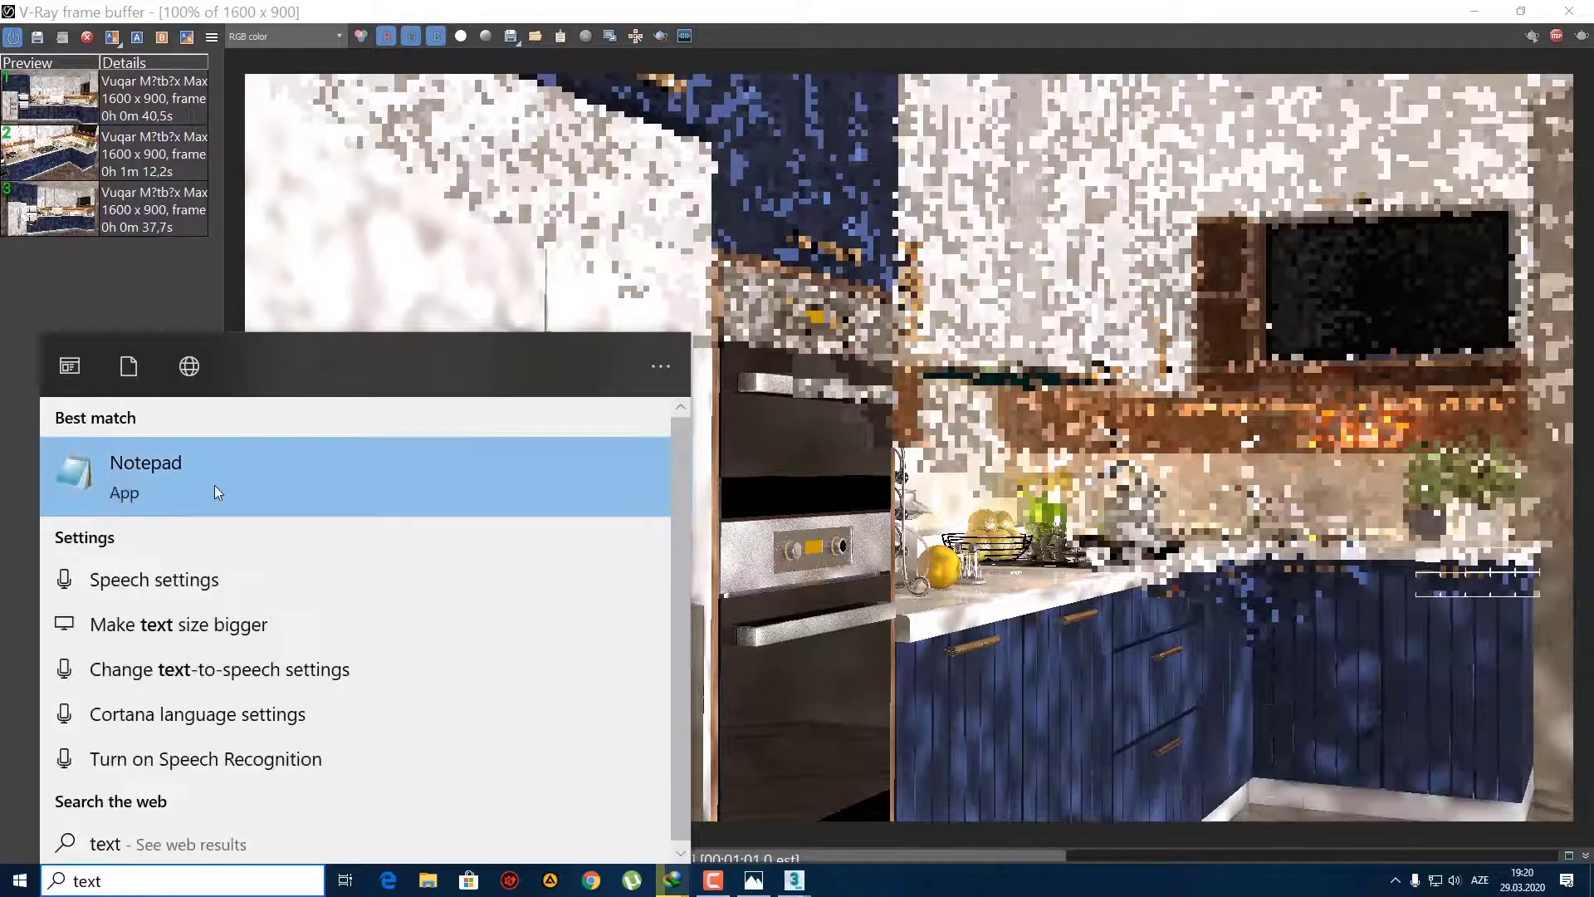
pyautogui.click(214, 484)
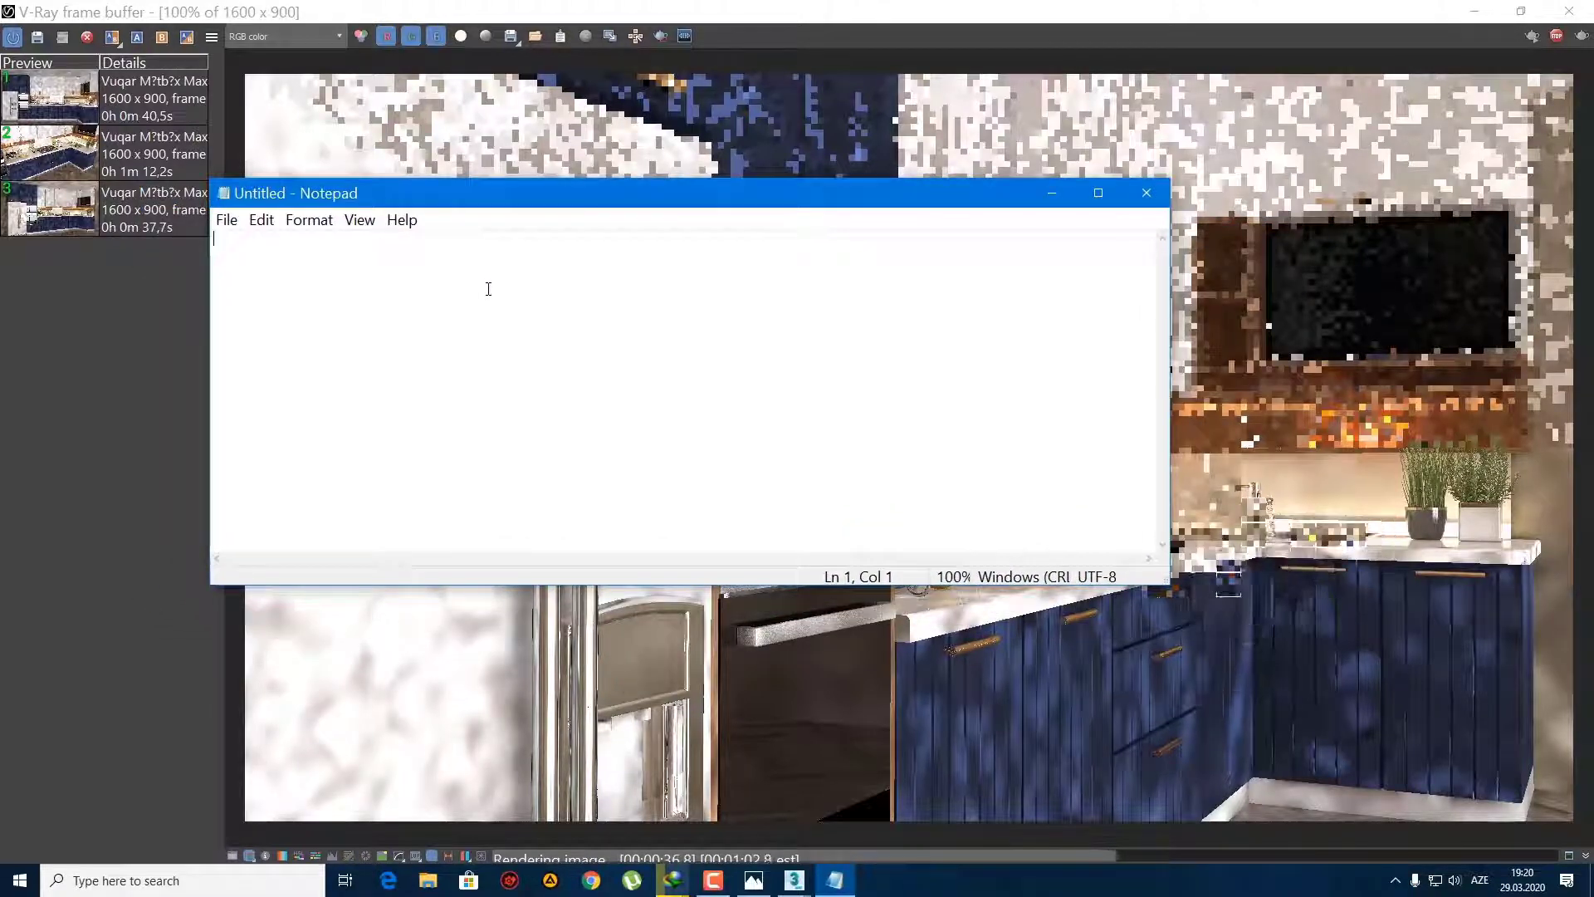
# Step: Write the note "This Render for Fast views.Dont worry" in Notepad, switching the keyboard layout to English for the letter w
pyautogui.write('T')
pyautogui.press('BackSpace')
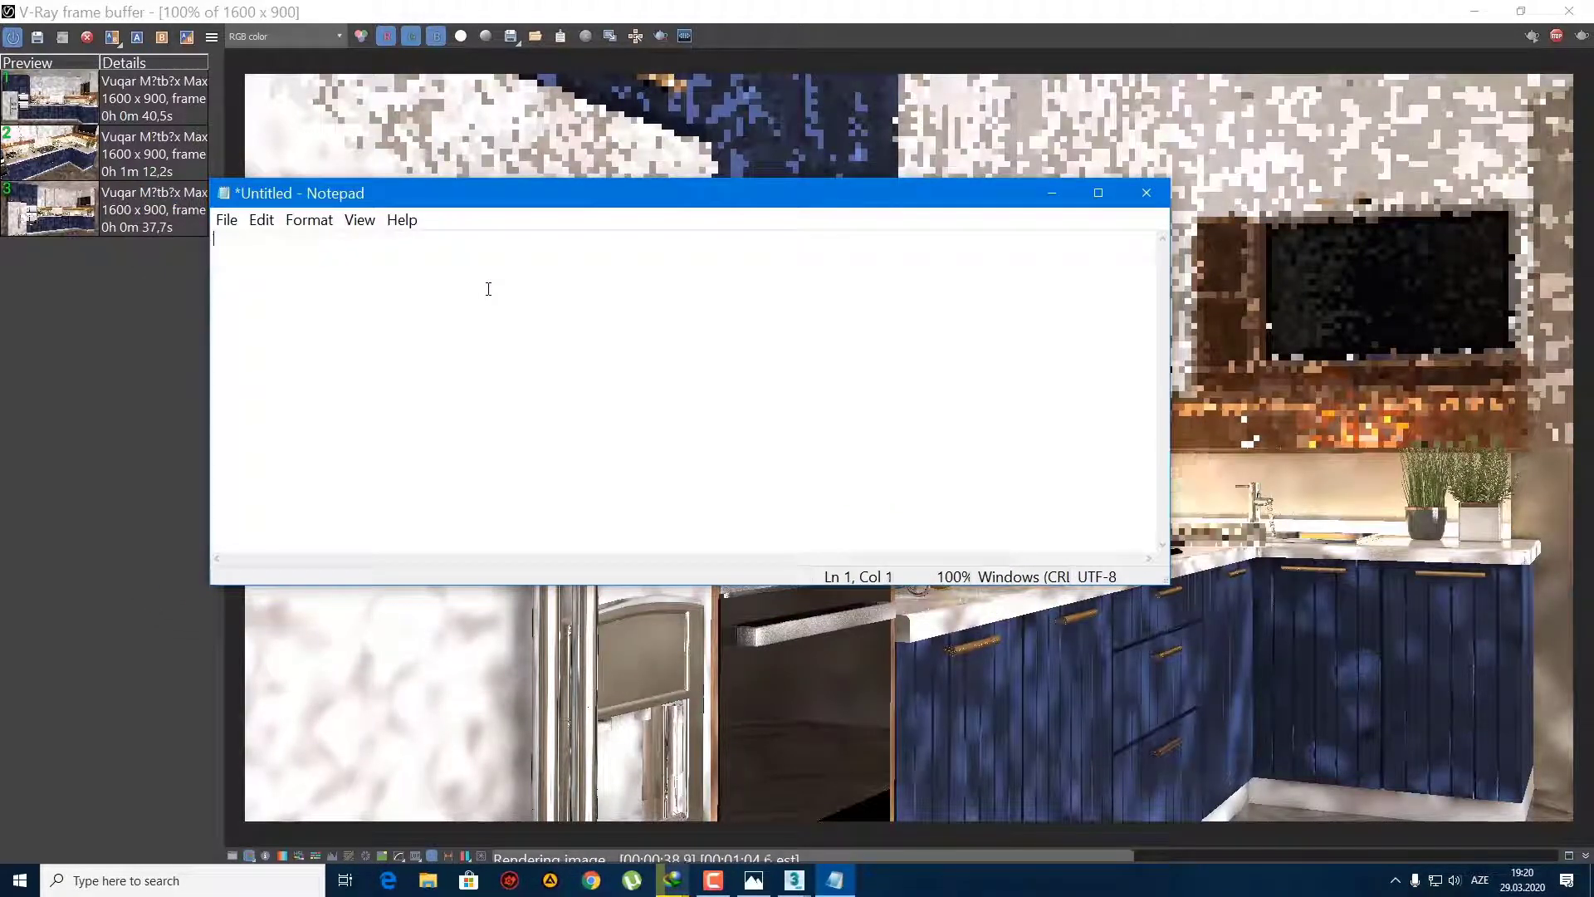
pyautogui.write('This')
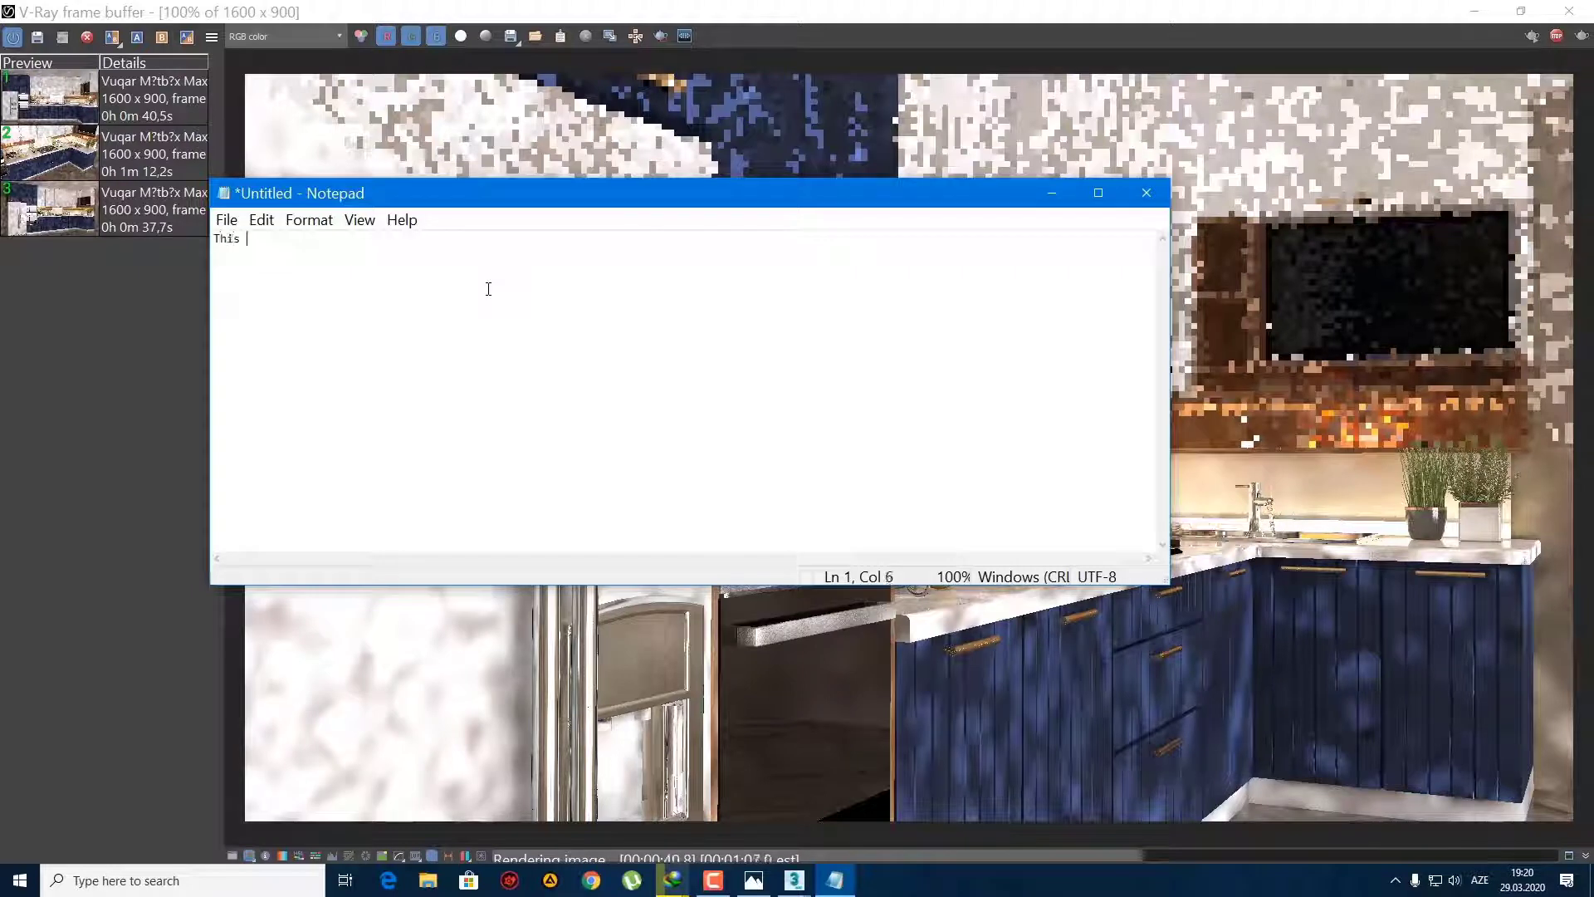
pyautogui.write(' Render')
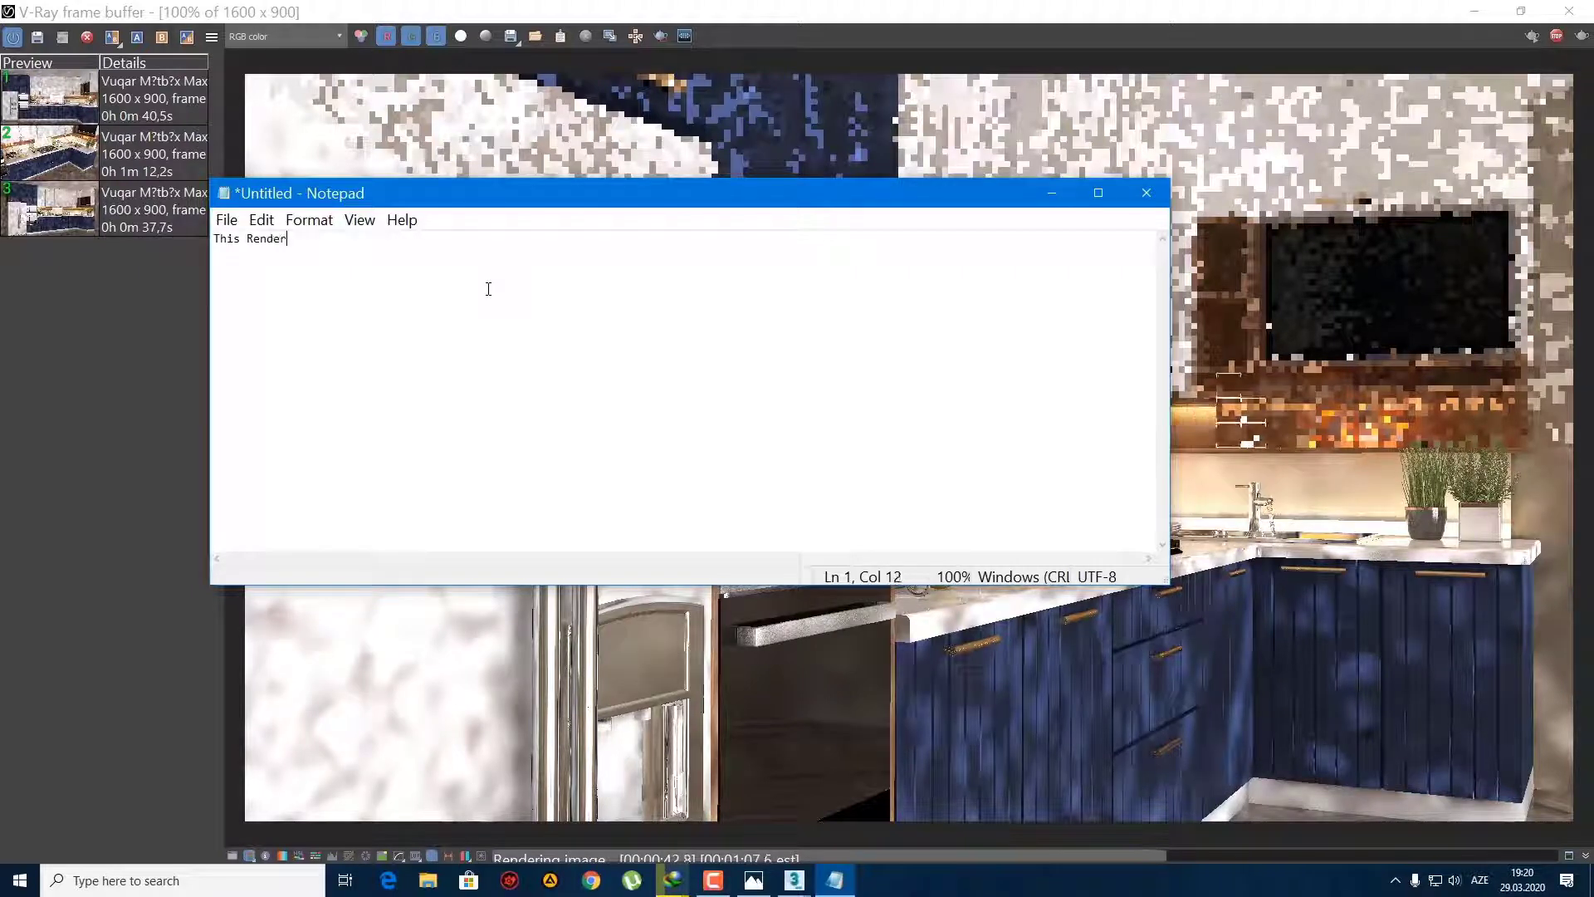
pyautogui.write(' for Fast')
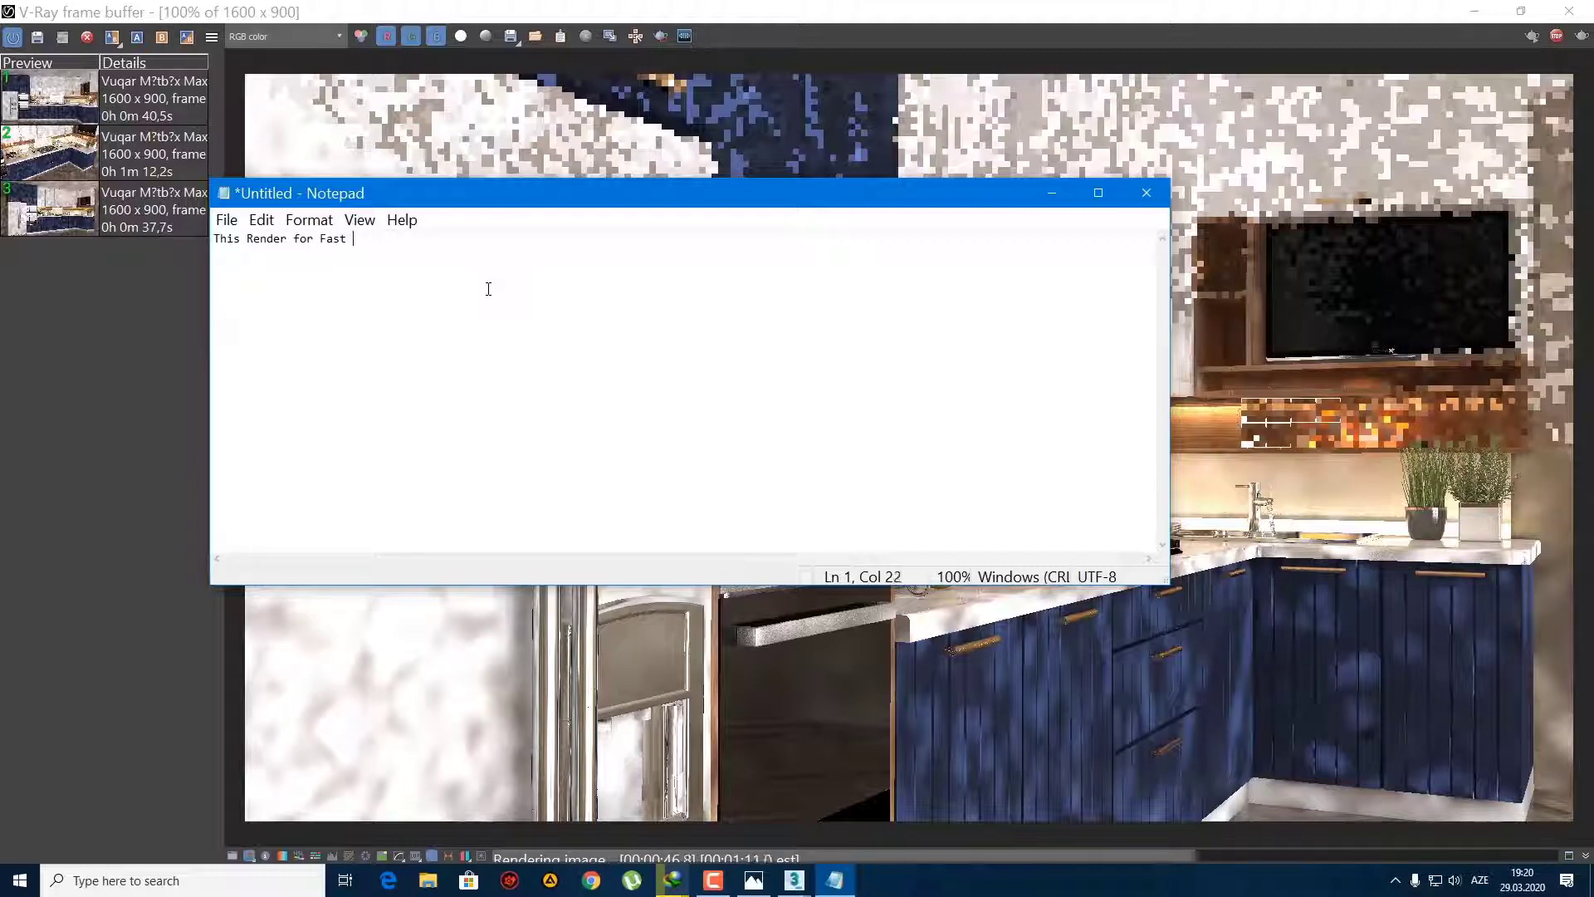
pyautogui.write(' vieü')
pyautogui.press('BackSpace')
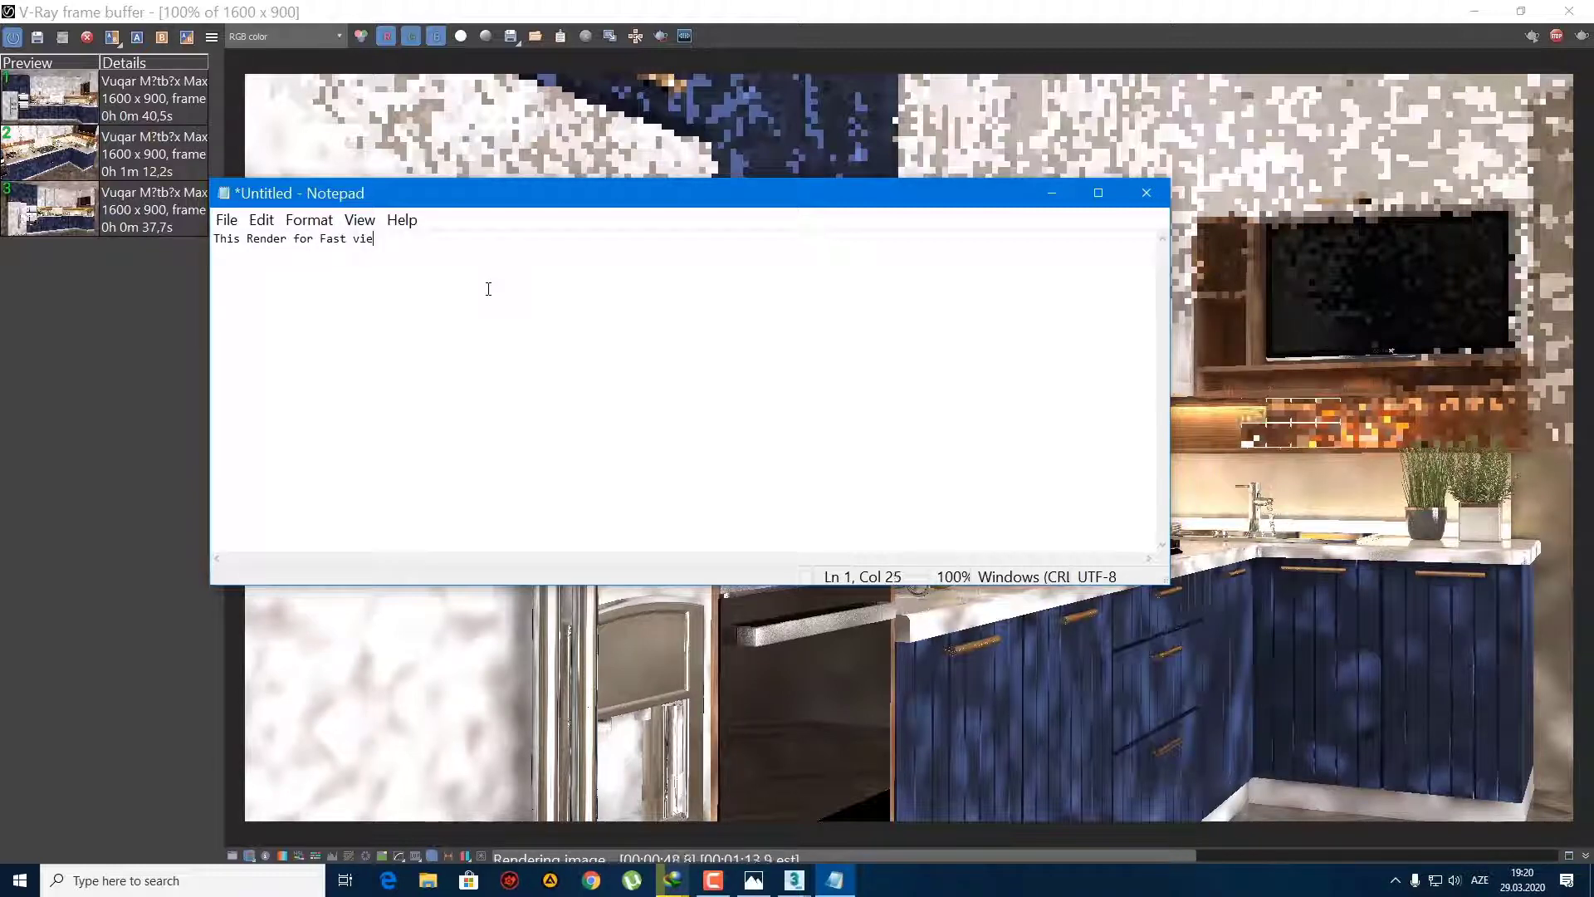
pyautogui.hotkey('alt', 'shift')
pyautogui.write('ew')
pyautogui.press('BackSpace')
pyautogui.press('BackSpace')
pyautogui.write('w')
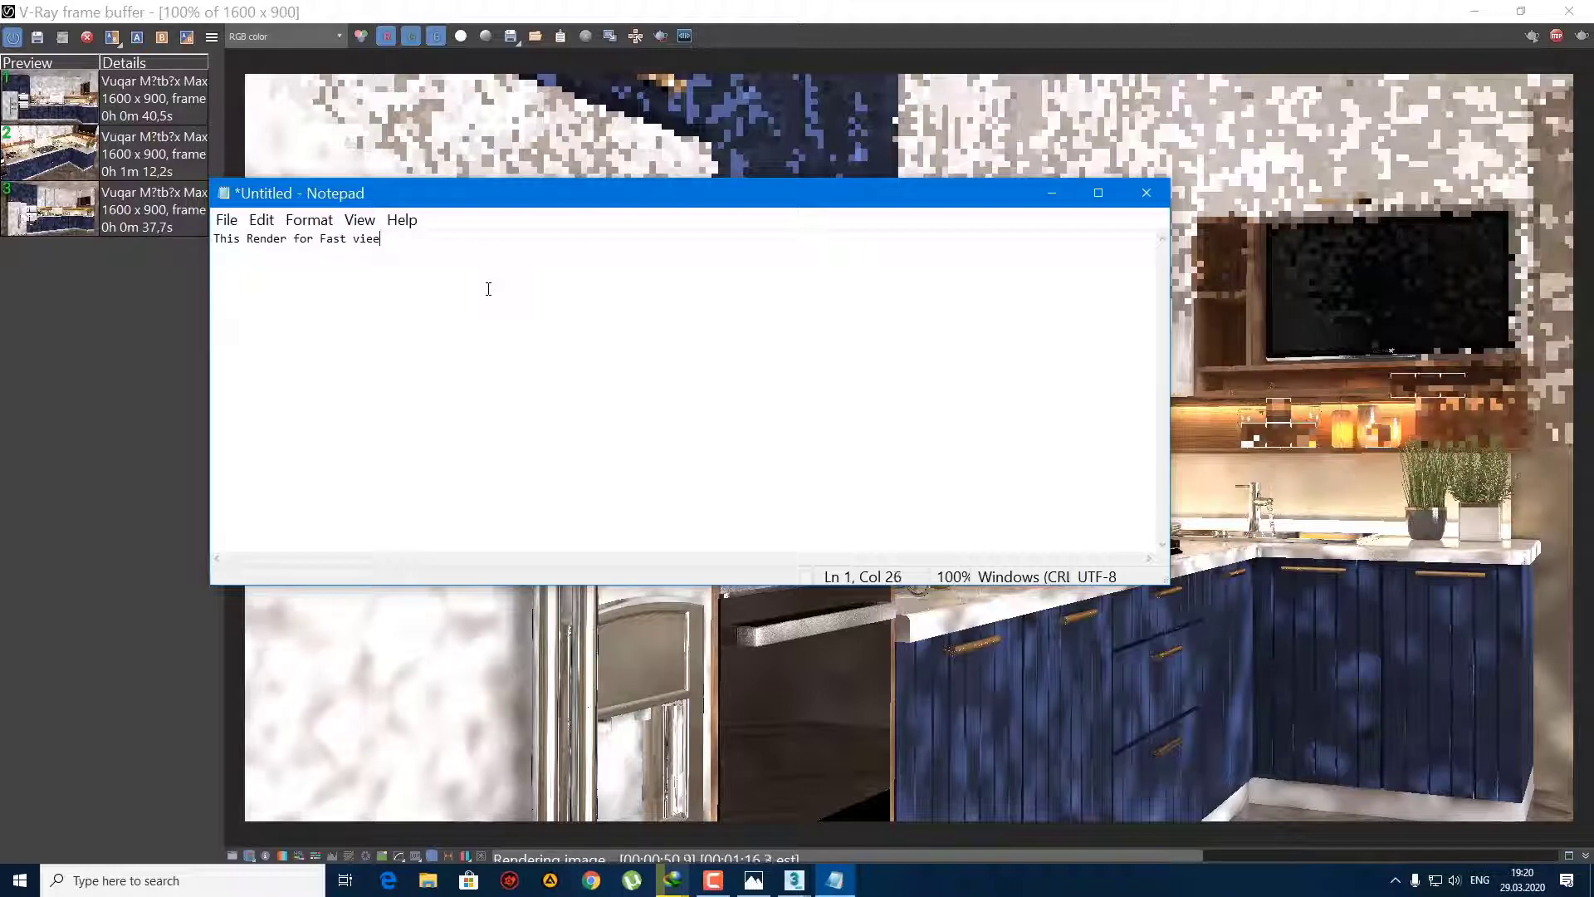
pyautogui.write('s.Dont worry')
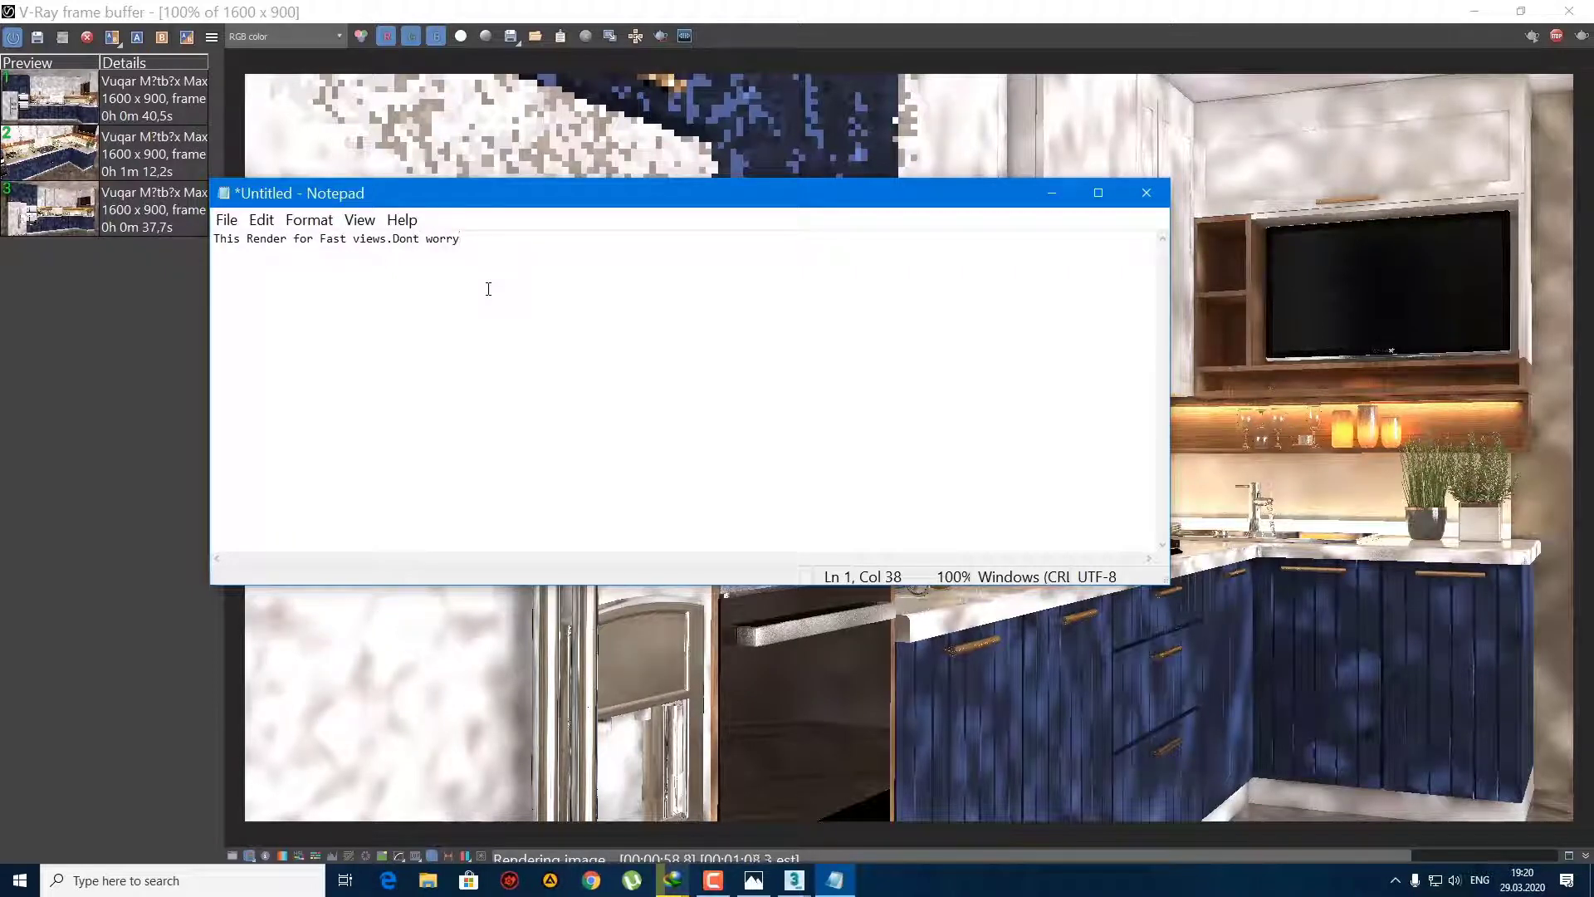
# Step: Add the lines "Final Render will be more beautiful and photorealistic" and "Thanks for wathcing" to the note
pyautogui.hotkey('shift', 'Home')
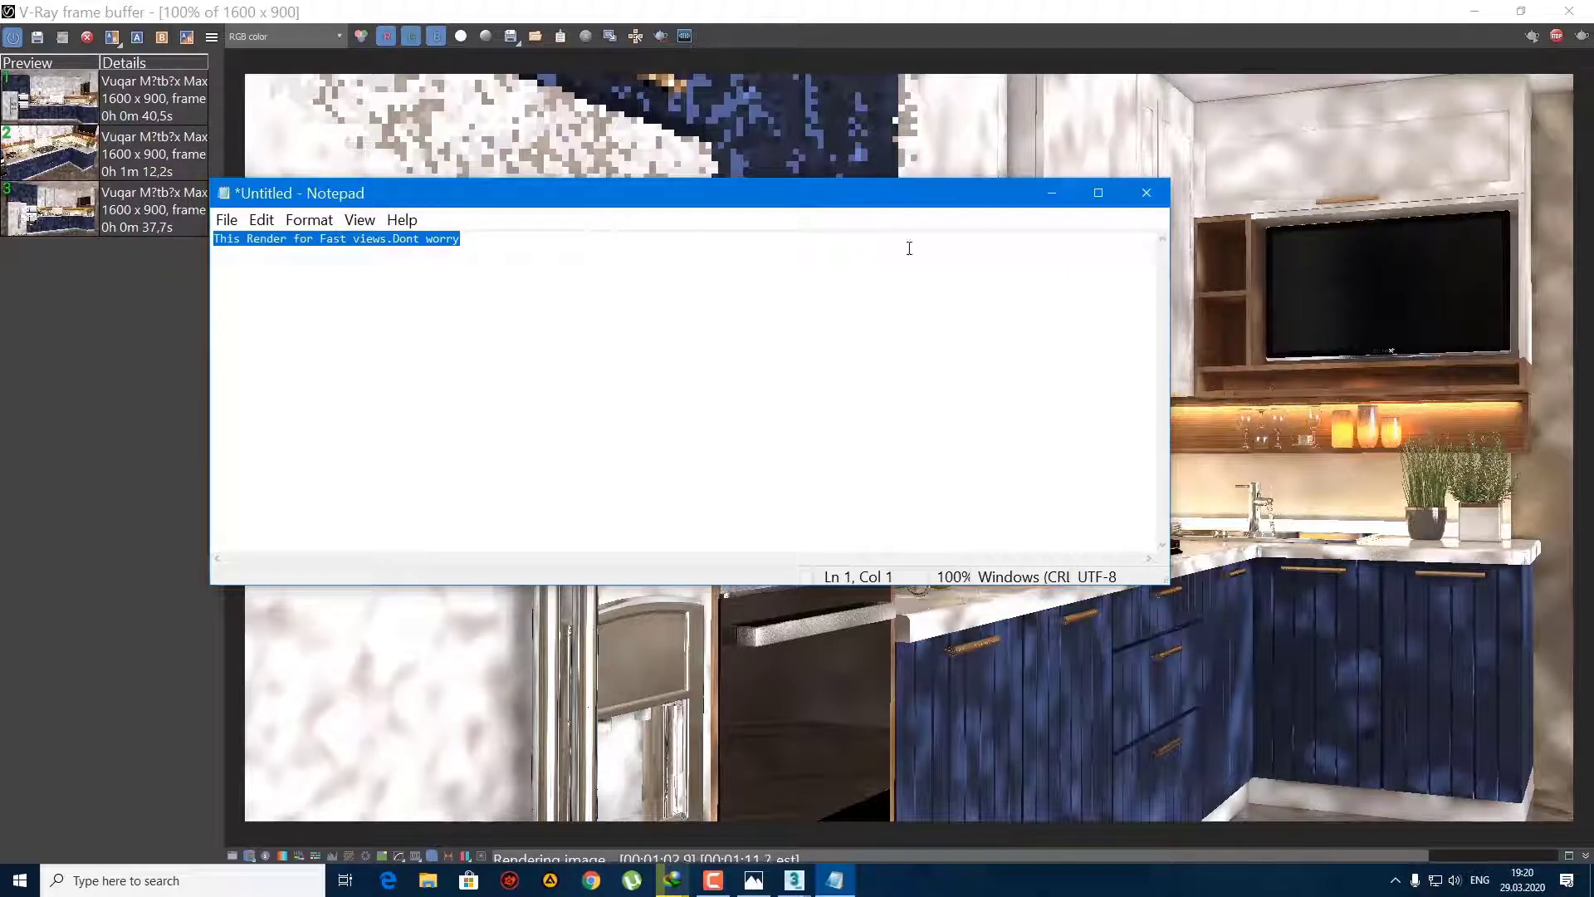
pyautogui.click(525, 253)
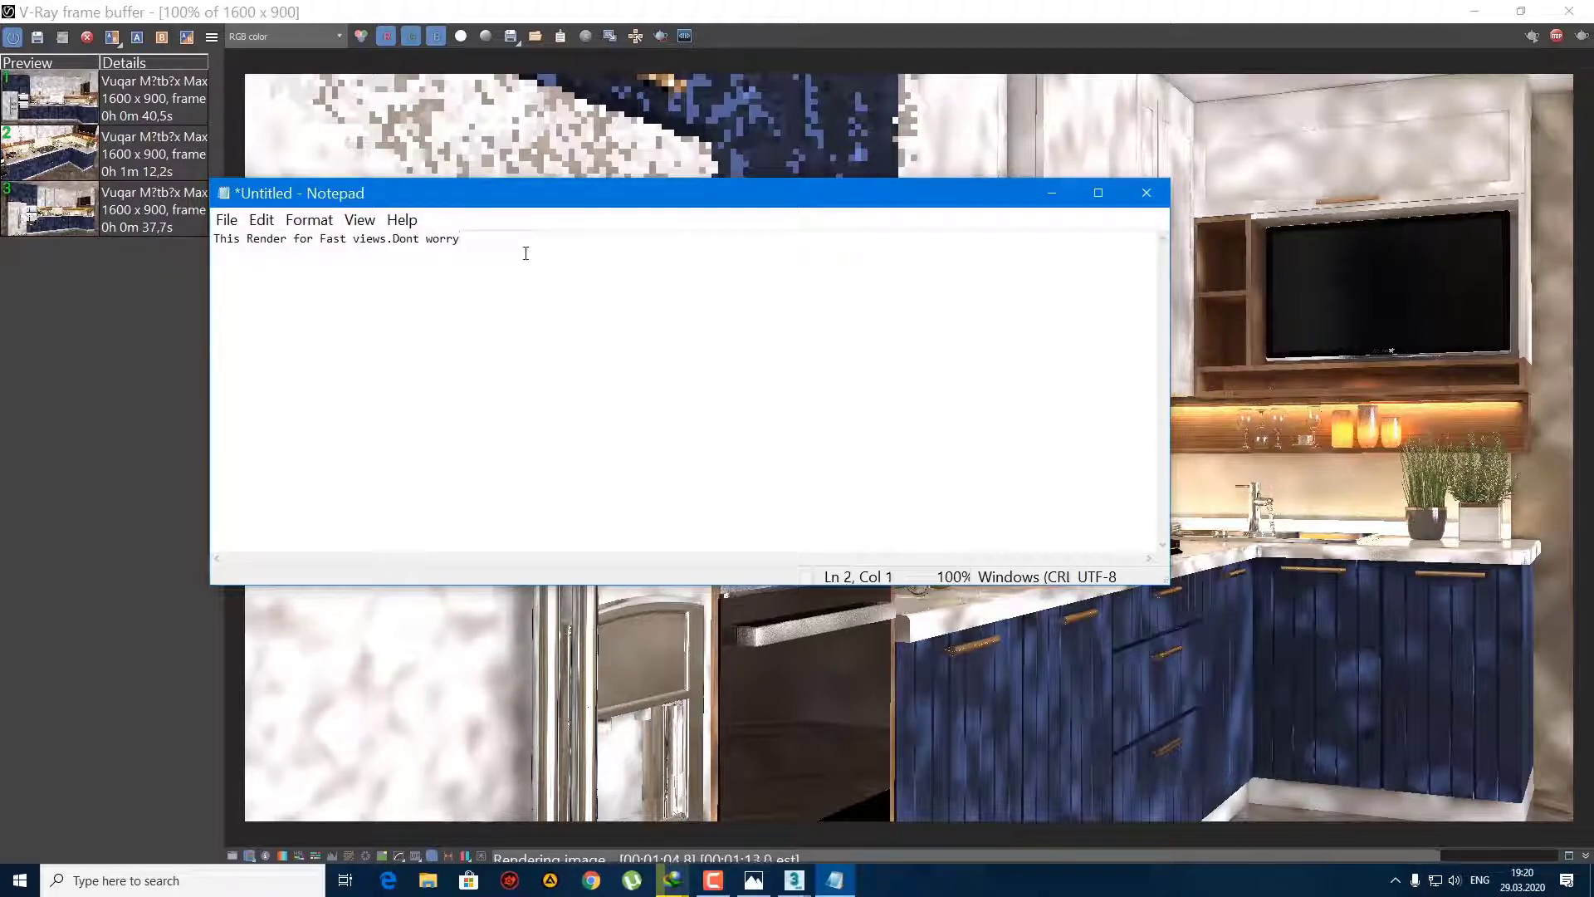
pyautogui.write('Final Re')
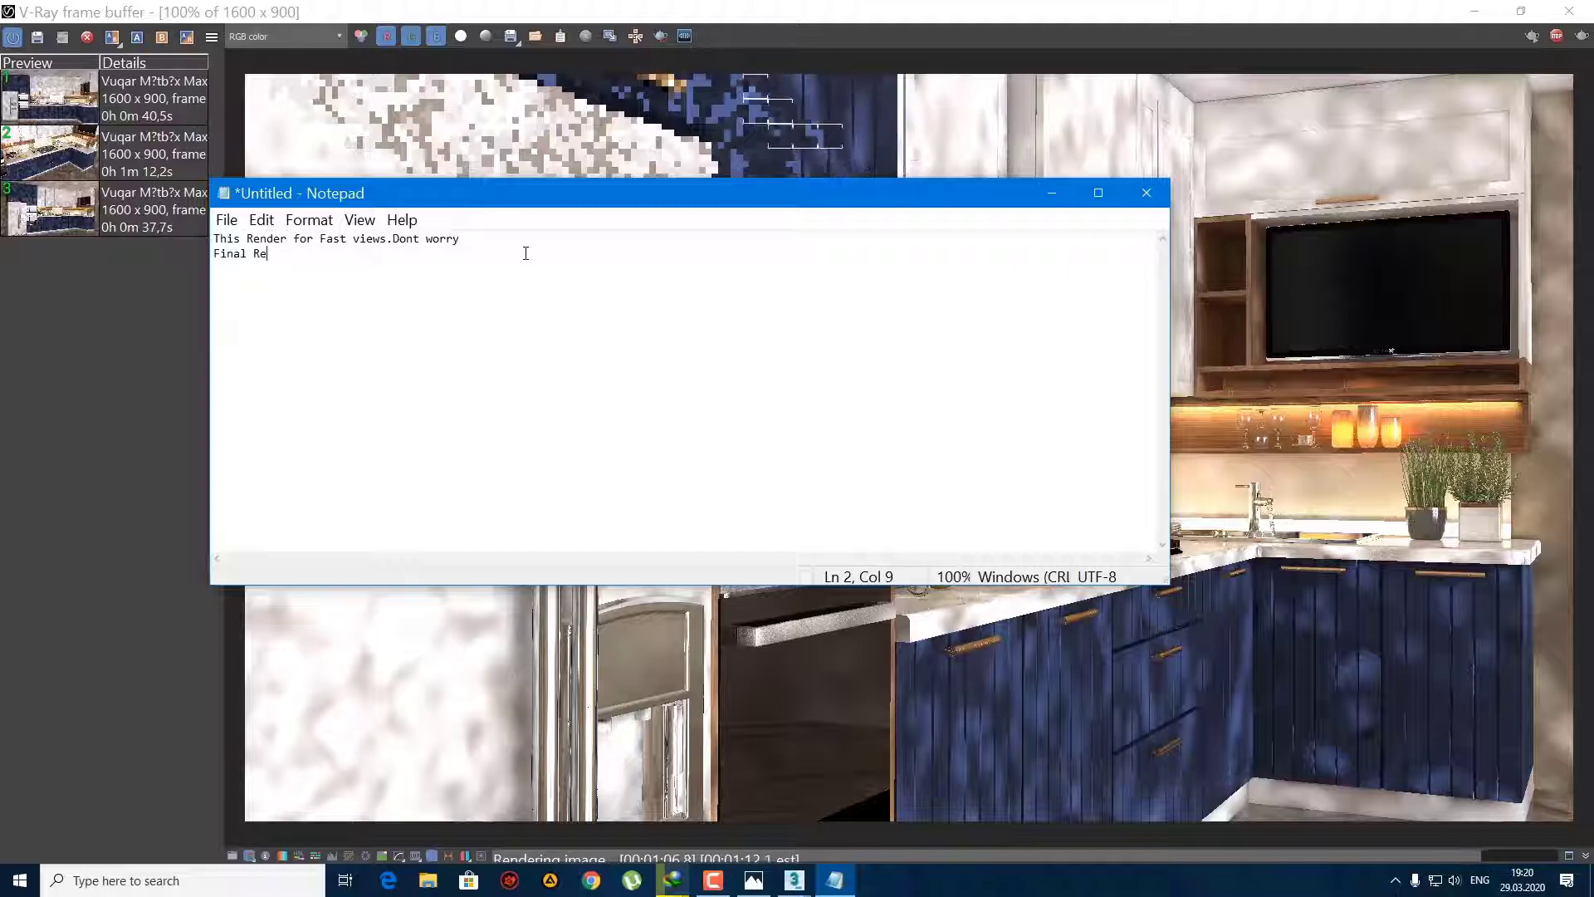
pyautogui.write('nder wi')
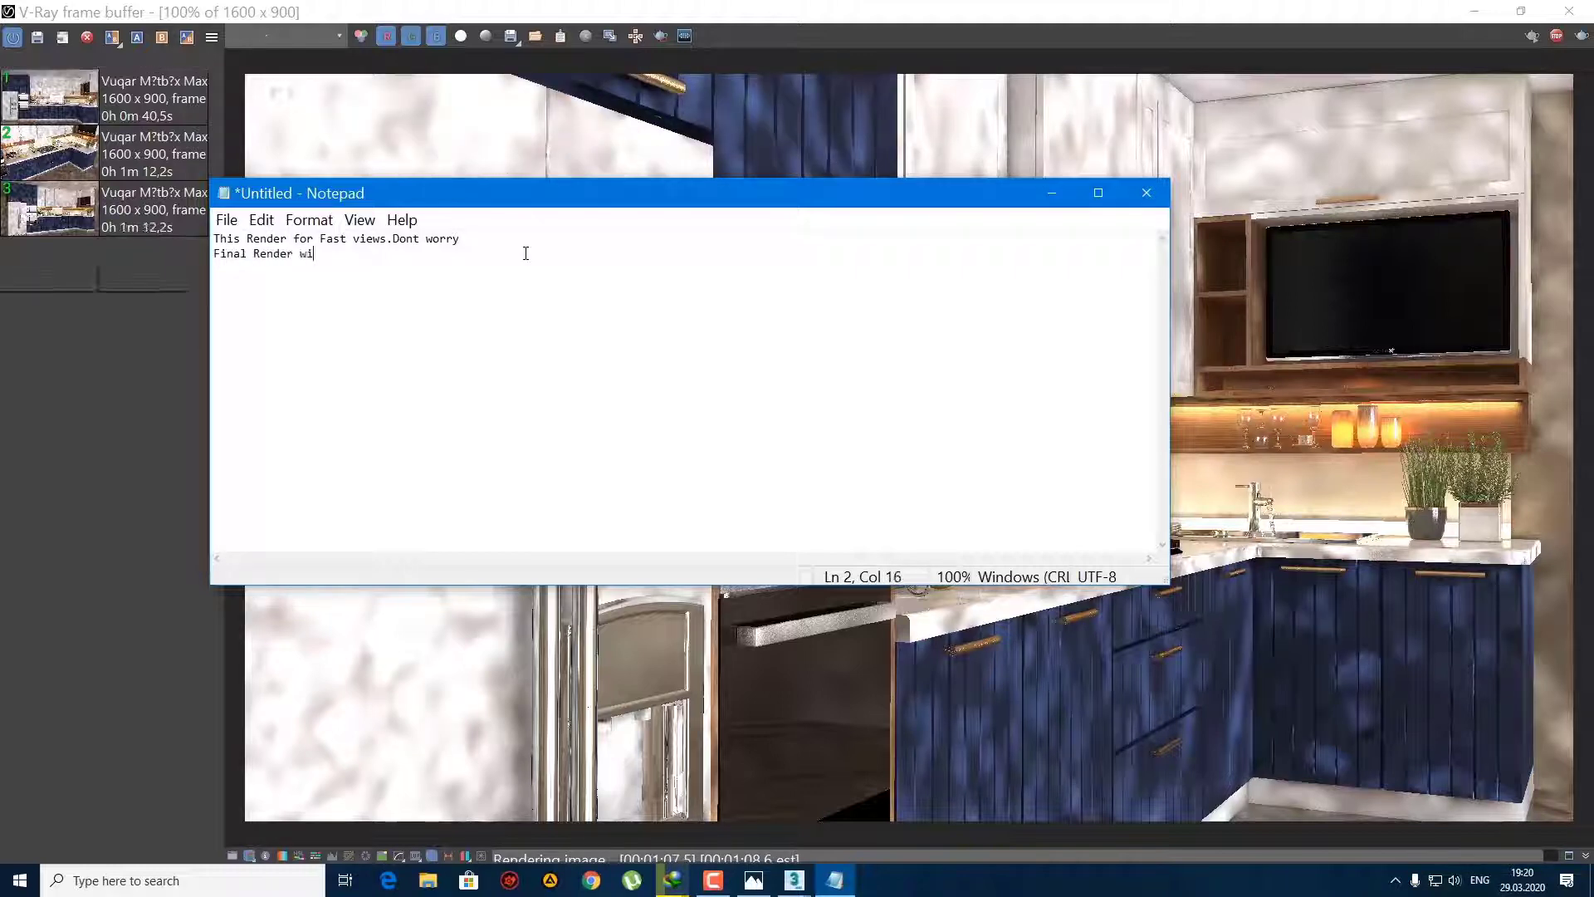
pyautogui.write('ll be ')
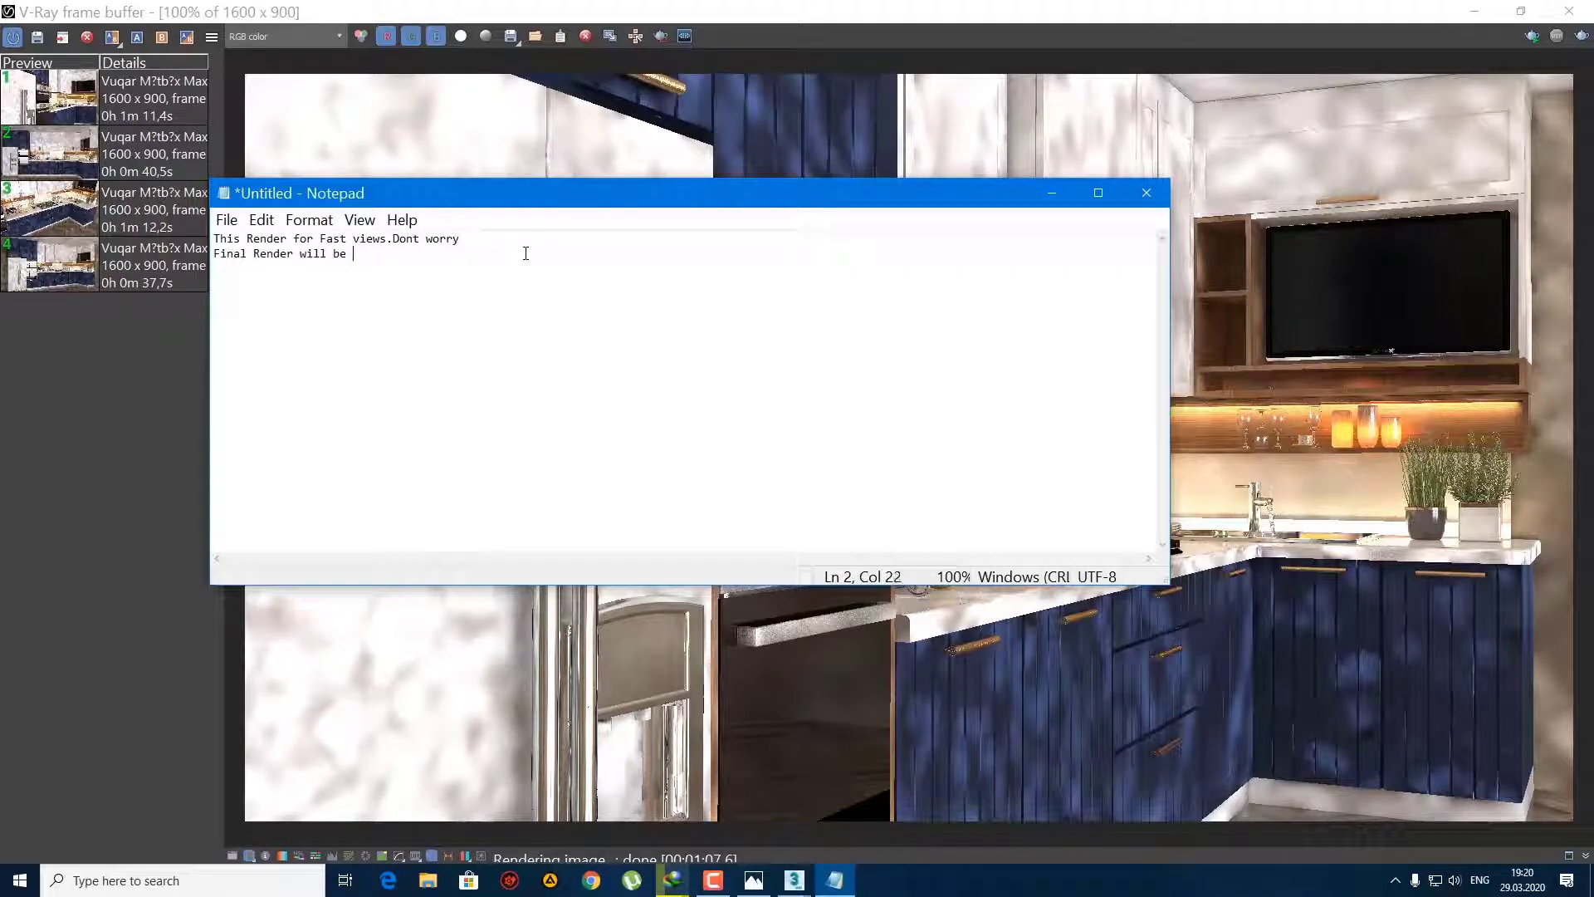
pyautogui.write('more')
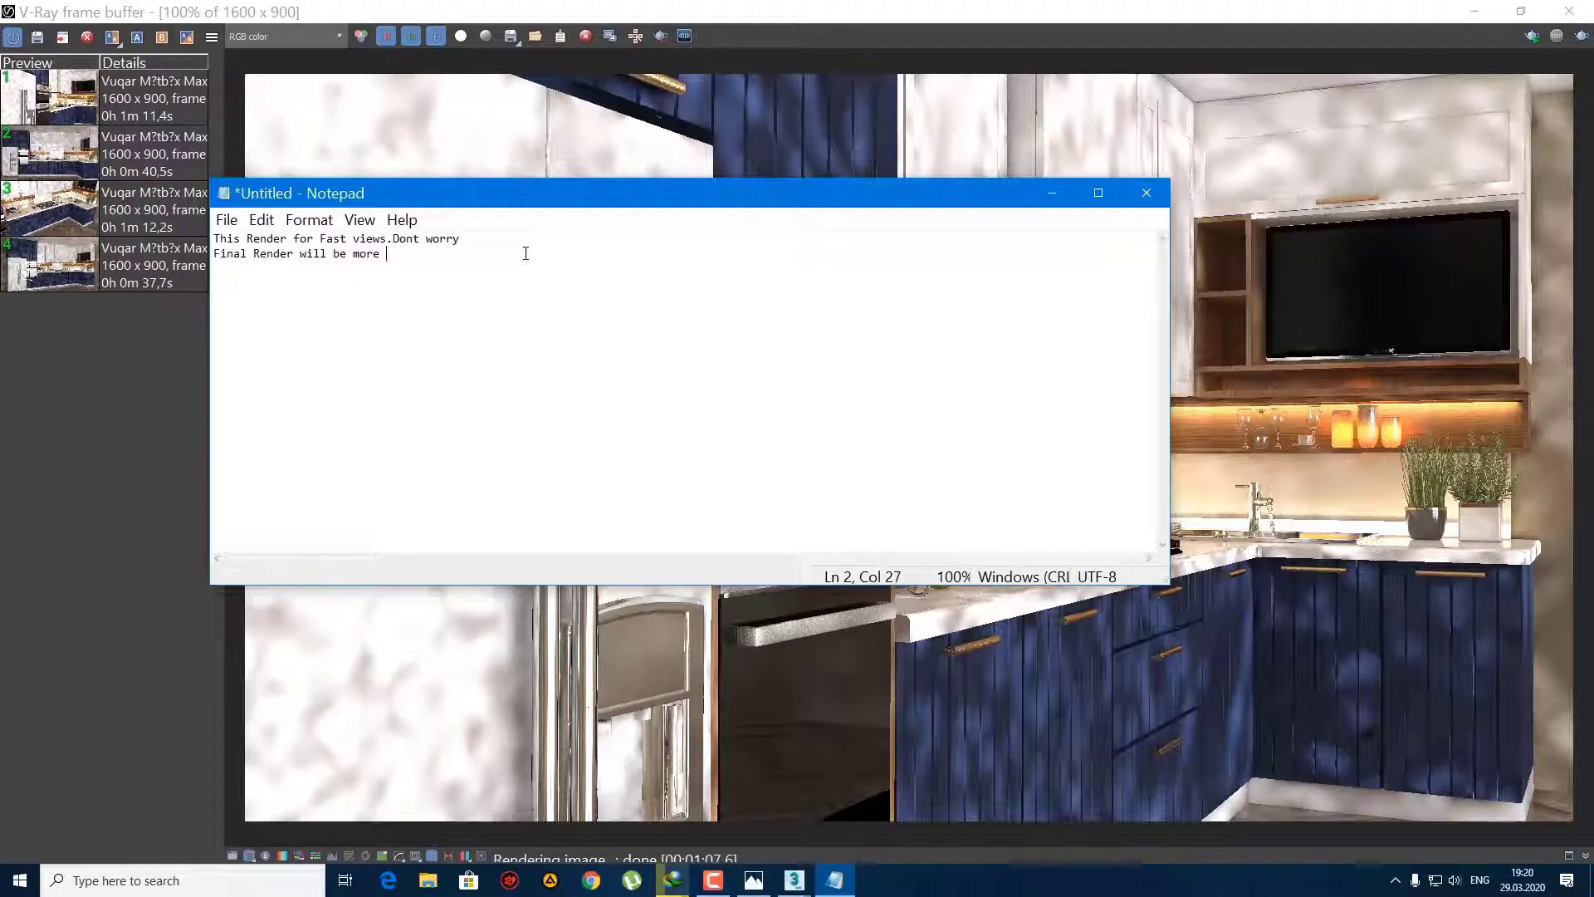
pyautogui.write(' beautiful and photorealistic')
pyautogui.hotkey('ctrl', 'a')
pyautogui.click(599, 253)
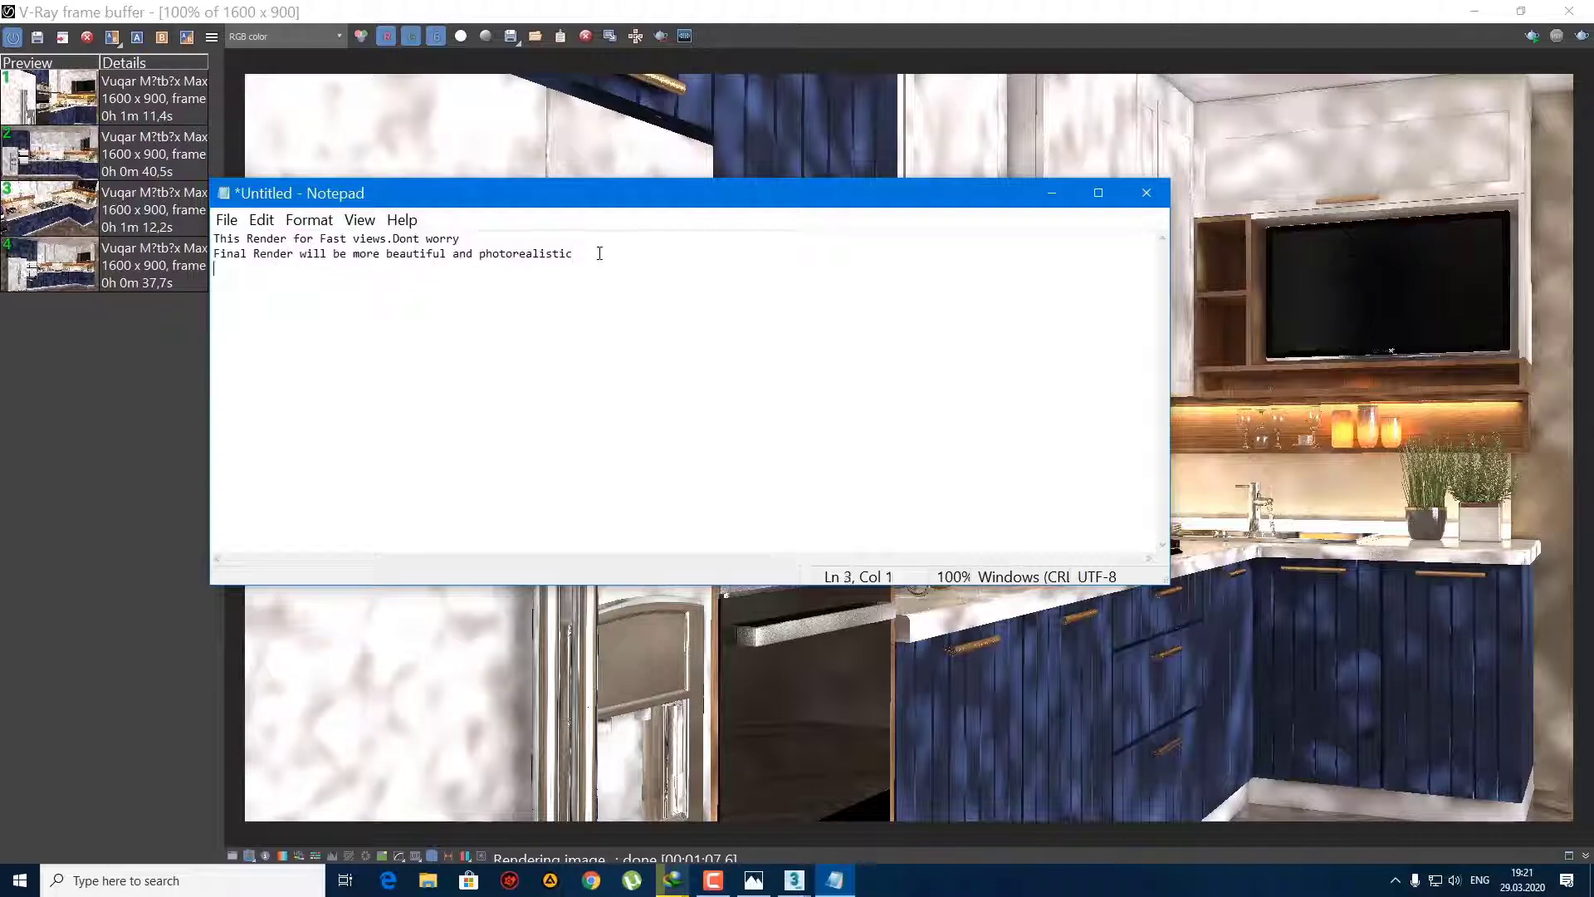
pyautogui.write('Thanks for wathcing')
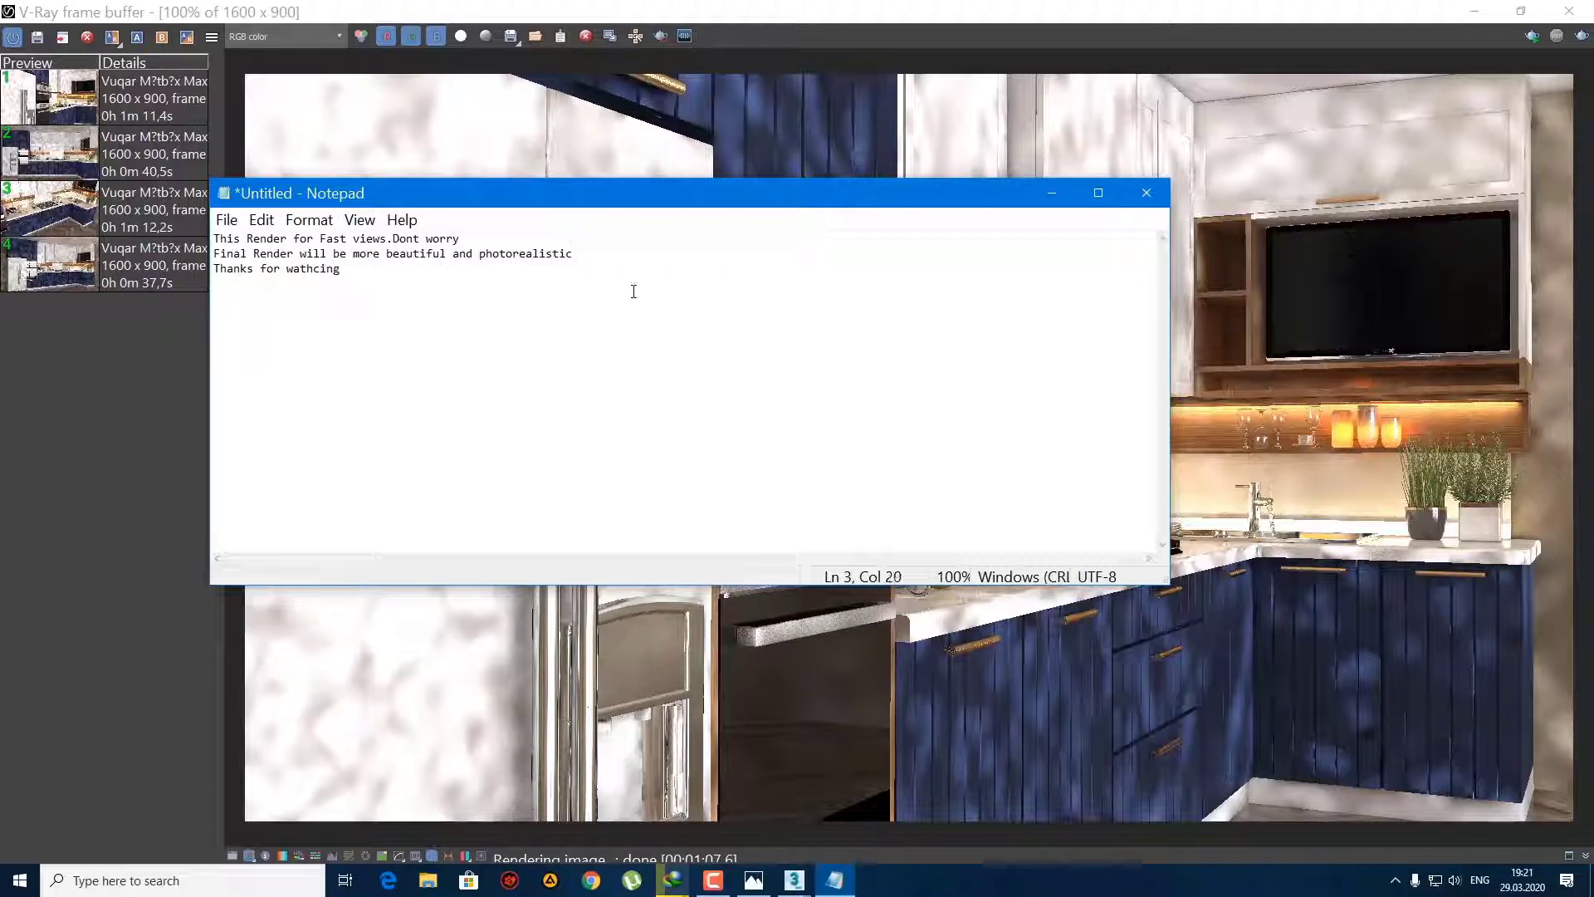
# Step: Close the Notepad note without saving it and close the V-Ray frame buffer
pyautogui.hotkey('ctrl', 'a')
pyautogui.click(1147, 194)
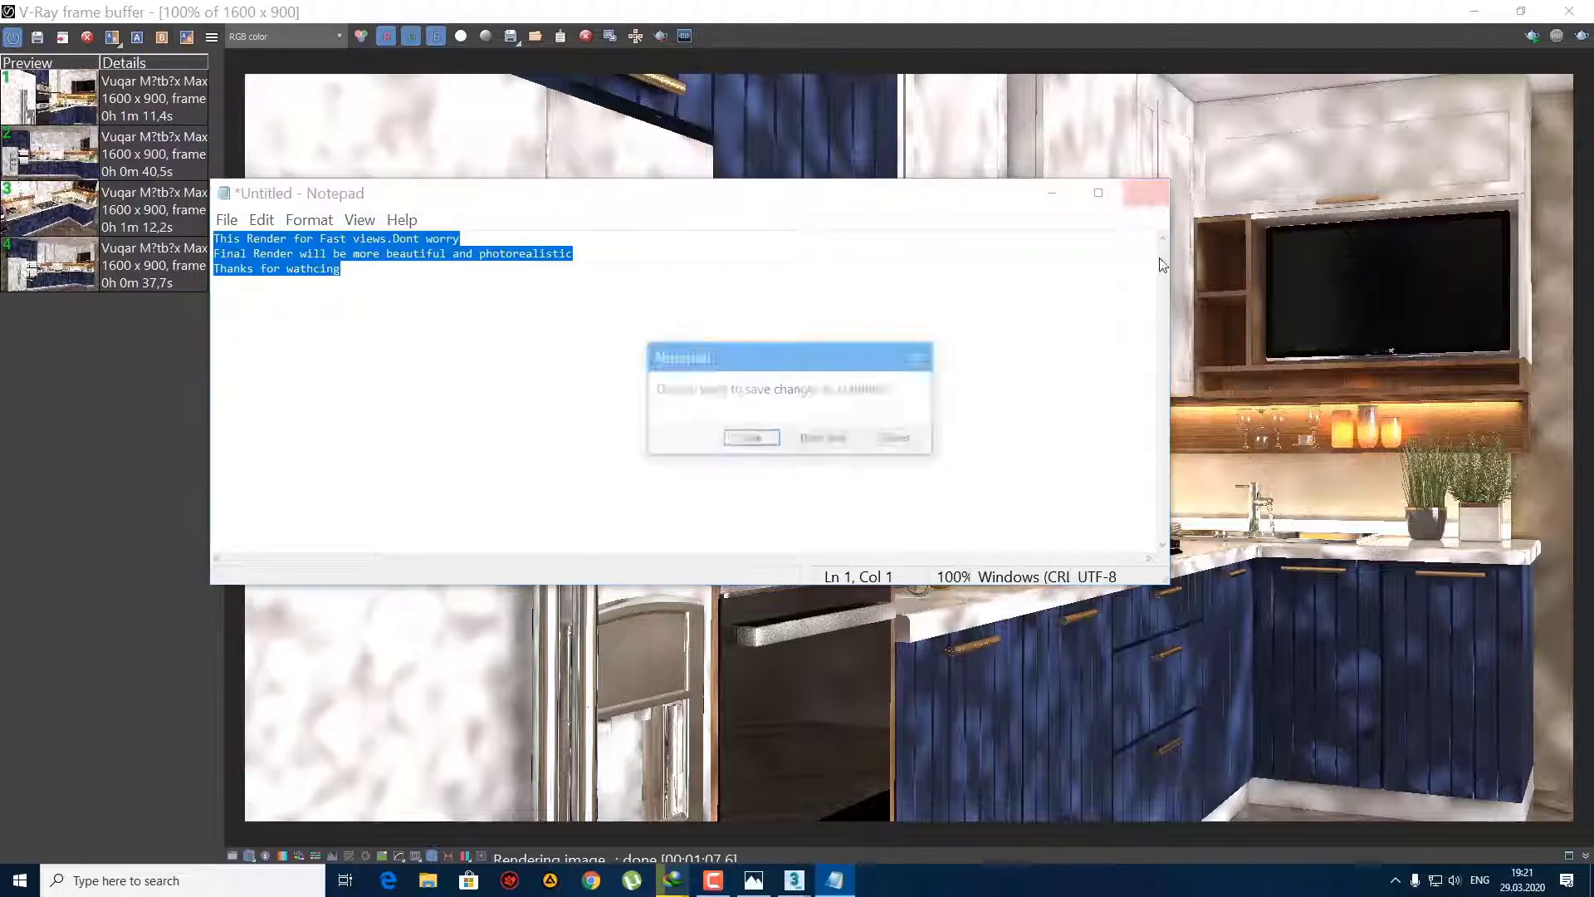
pyautogui.click(826, 439)
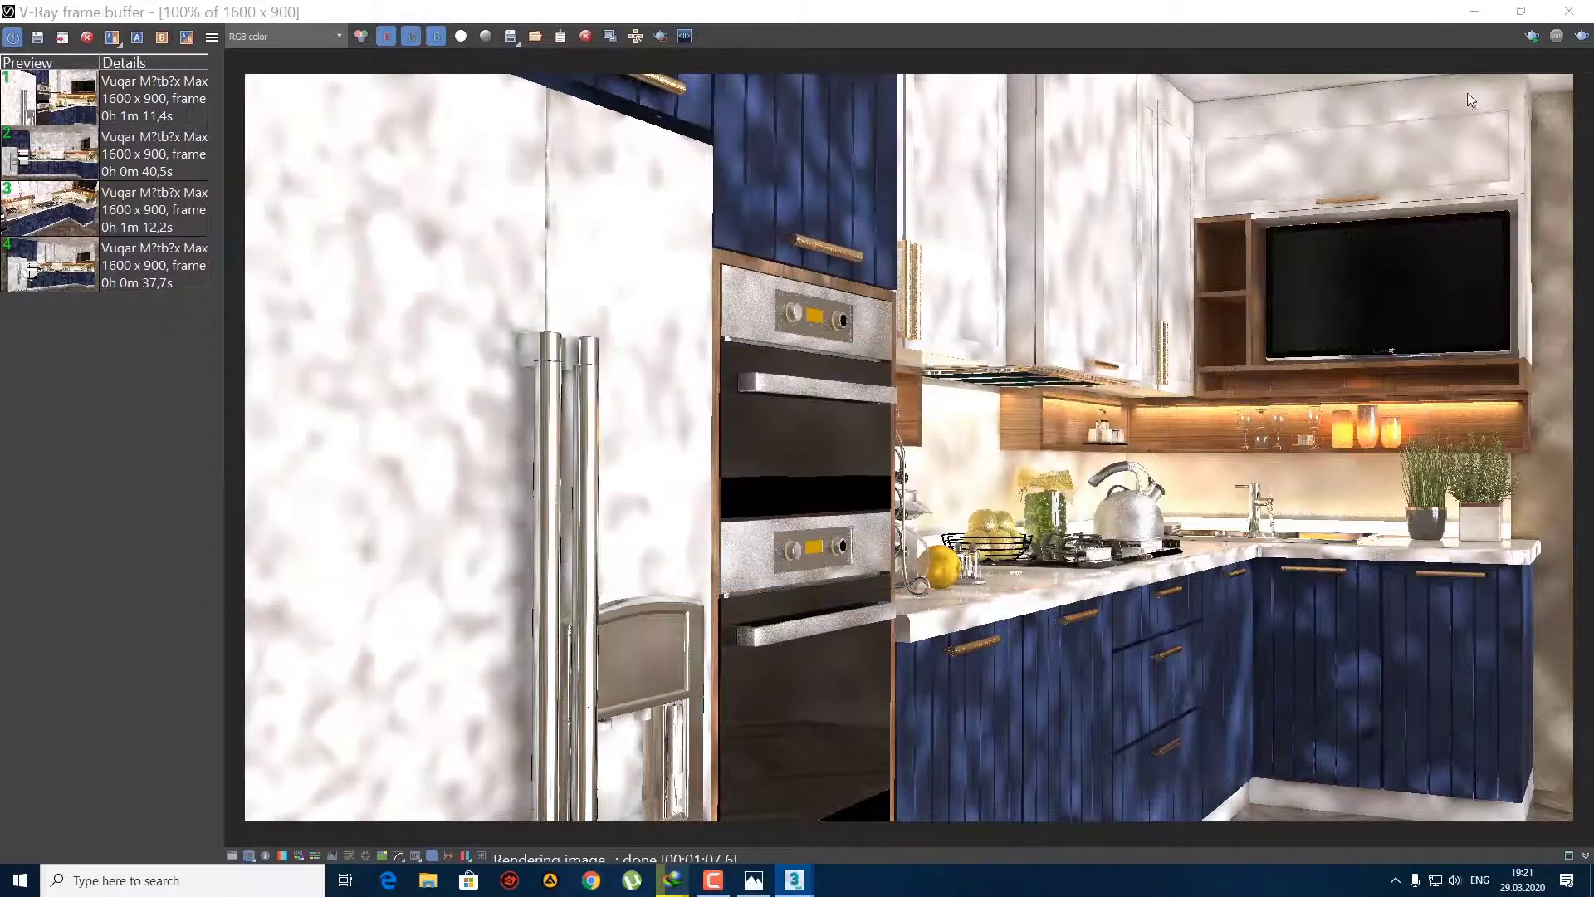
pyautogui.click(1569, 11)
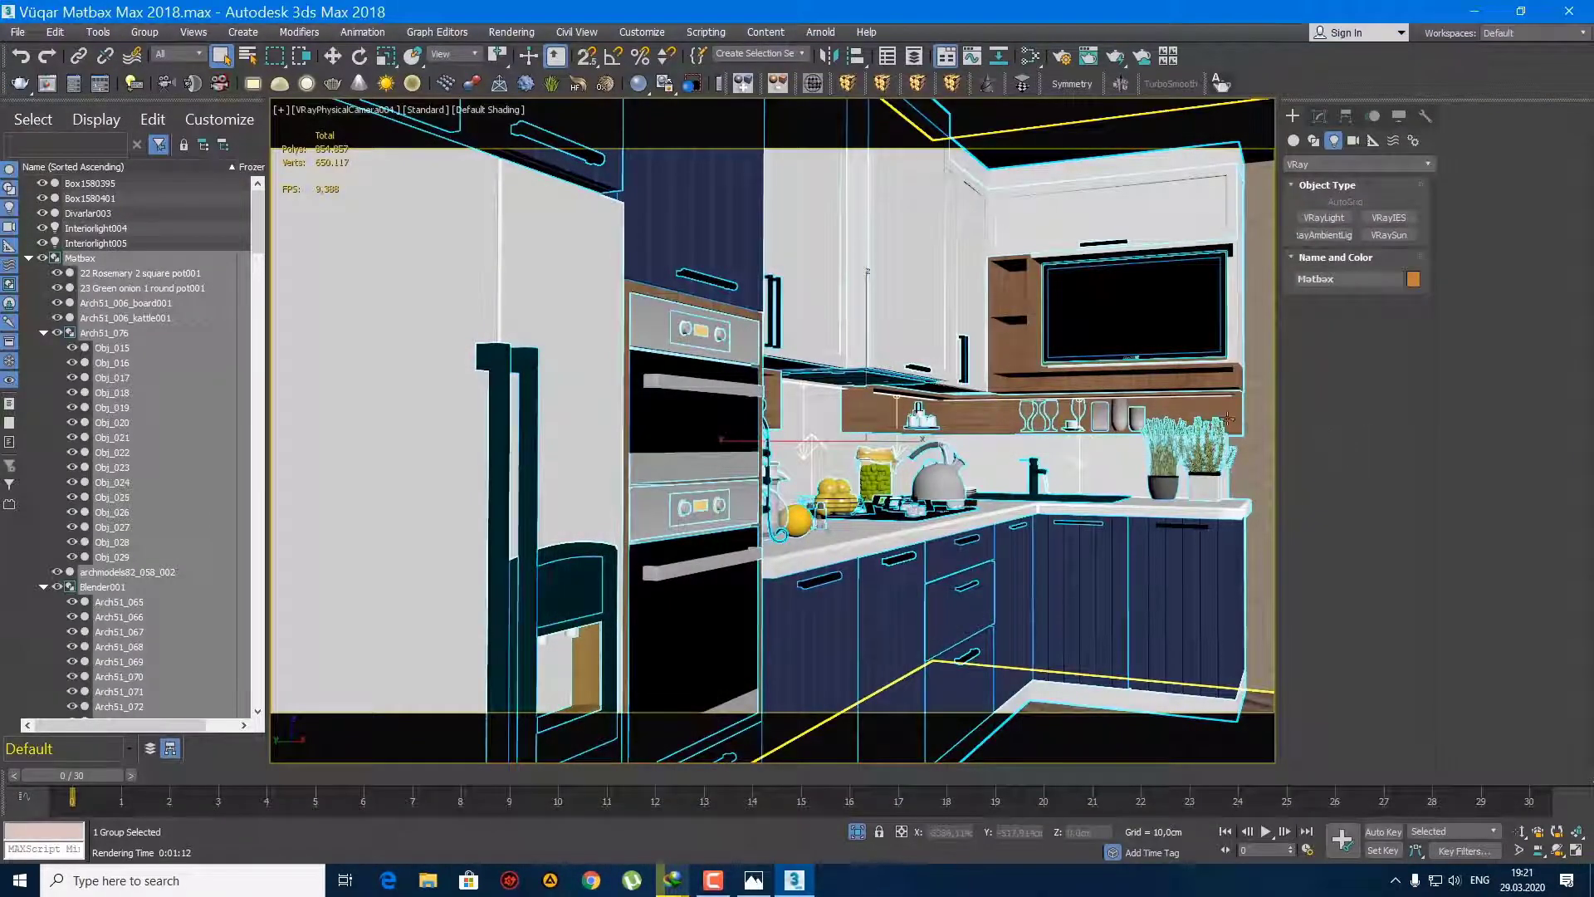
# Step: Open Batch Render and delete all four existing views, View01 to View04, from its list
pyautogui.press('c')
pyautogui.click(885, 291)
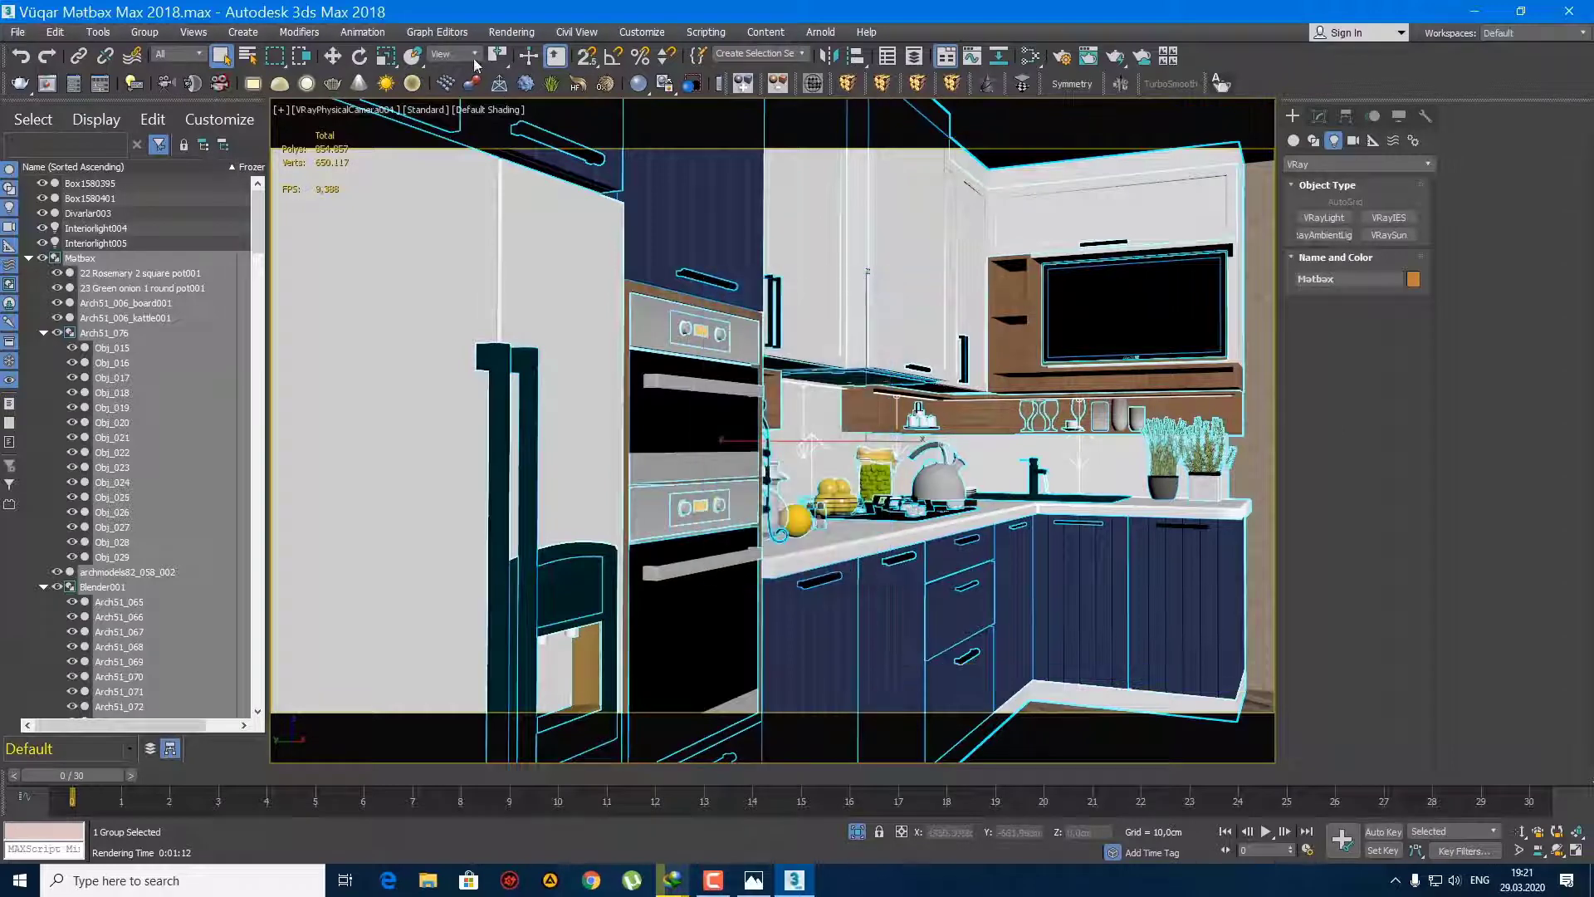
pyautogui.click(512, 32)
pyautogui.click(573, 452)
pyautogui.moveTo(1031, 89); pyautogui.dragTo(829, 74)
pyautogui.click(762, 108)
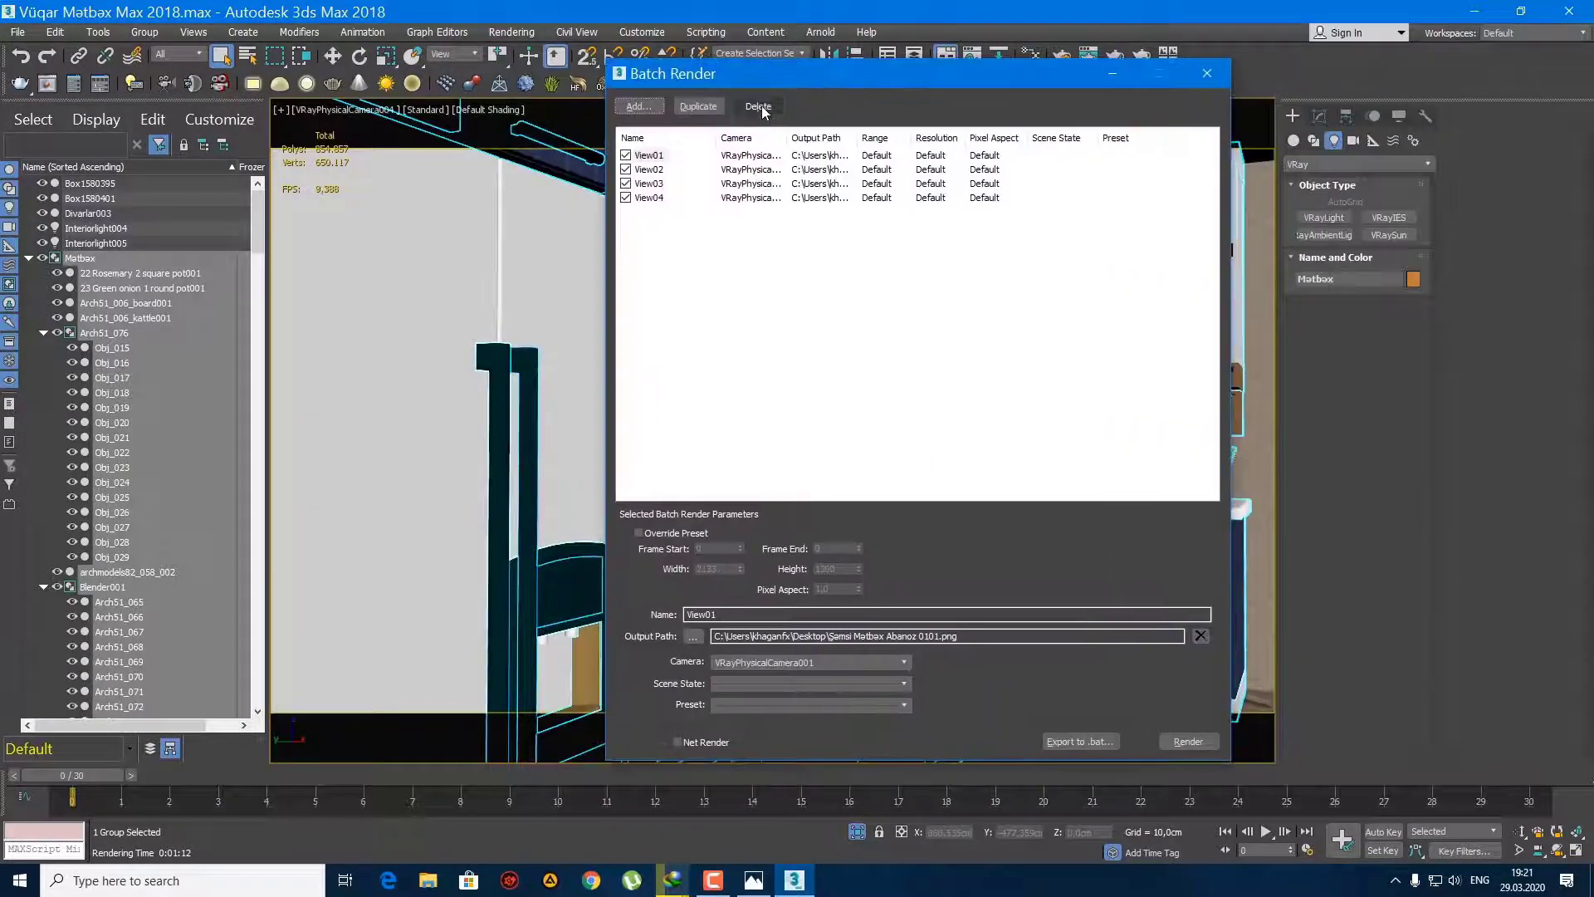
pyautogui.click(762, 108)
pyautogui.click(762, 108)
pyautogui.click(762, 108)
# Step: Add a batch render view using VRayPhysicalCamera001 and choose the Desktop and PNG format for its output file
pyautogui.click(639, 107)
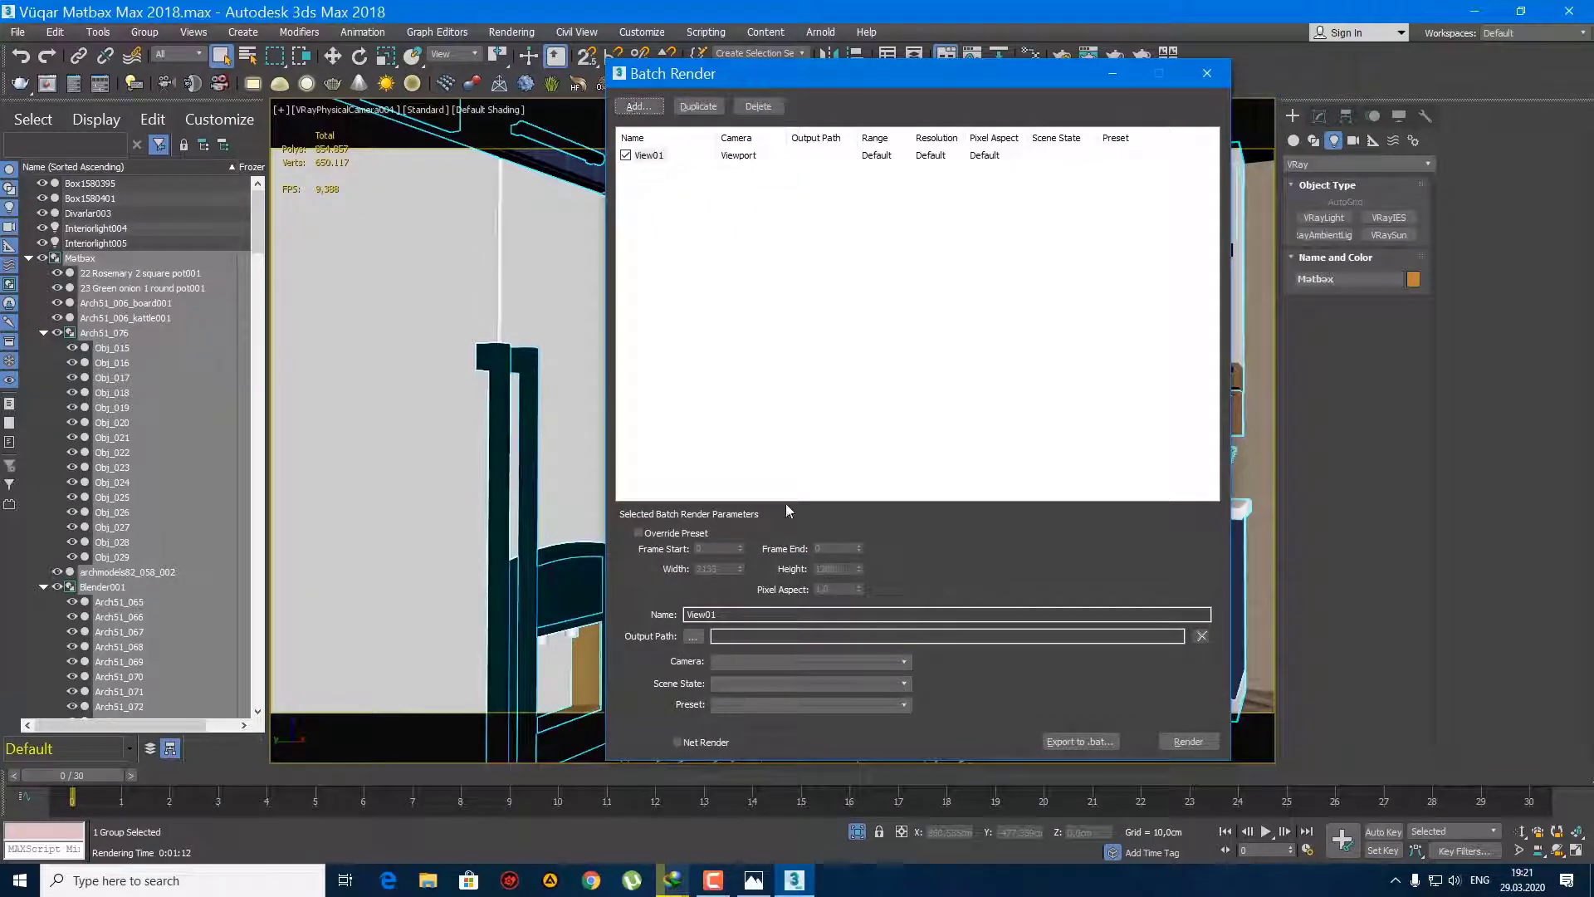
pyautogui.click(824, 662)
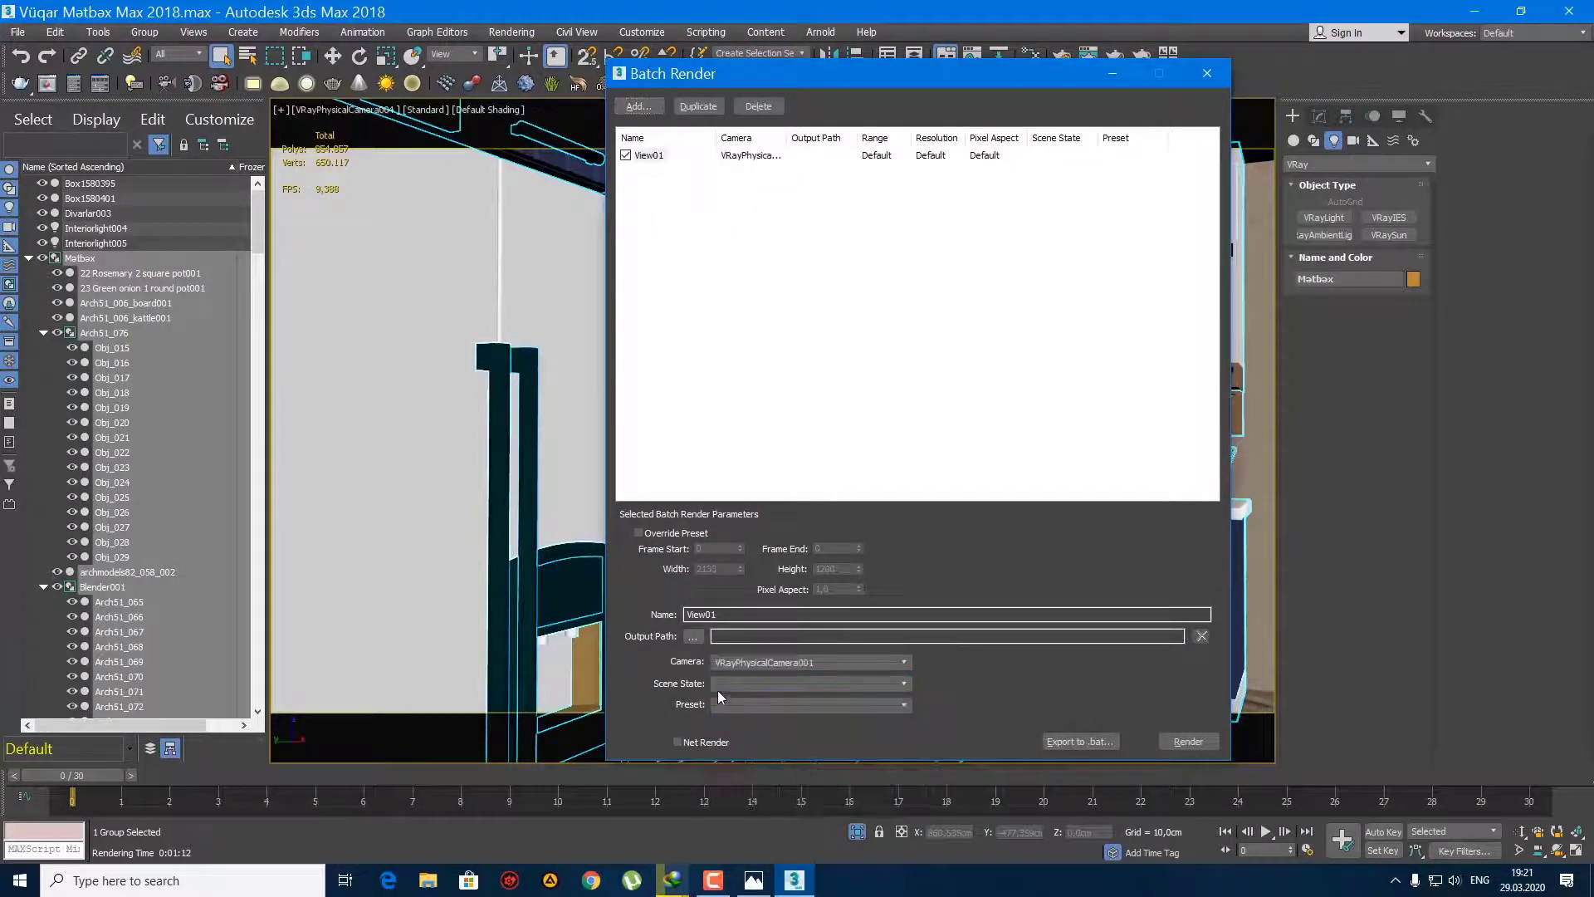
pyautogui.click(807, 777)
pyautogui.click(696, 638)
pyautogui.click(407, 282)
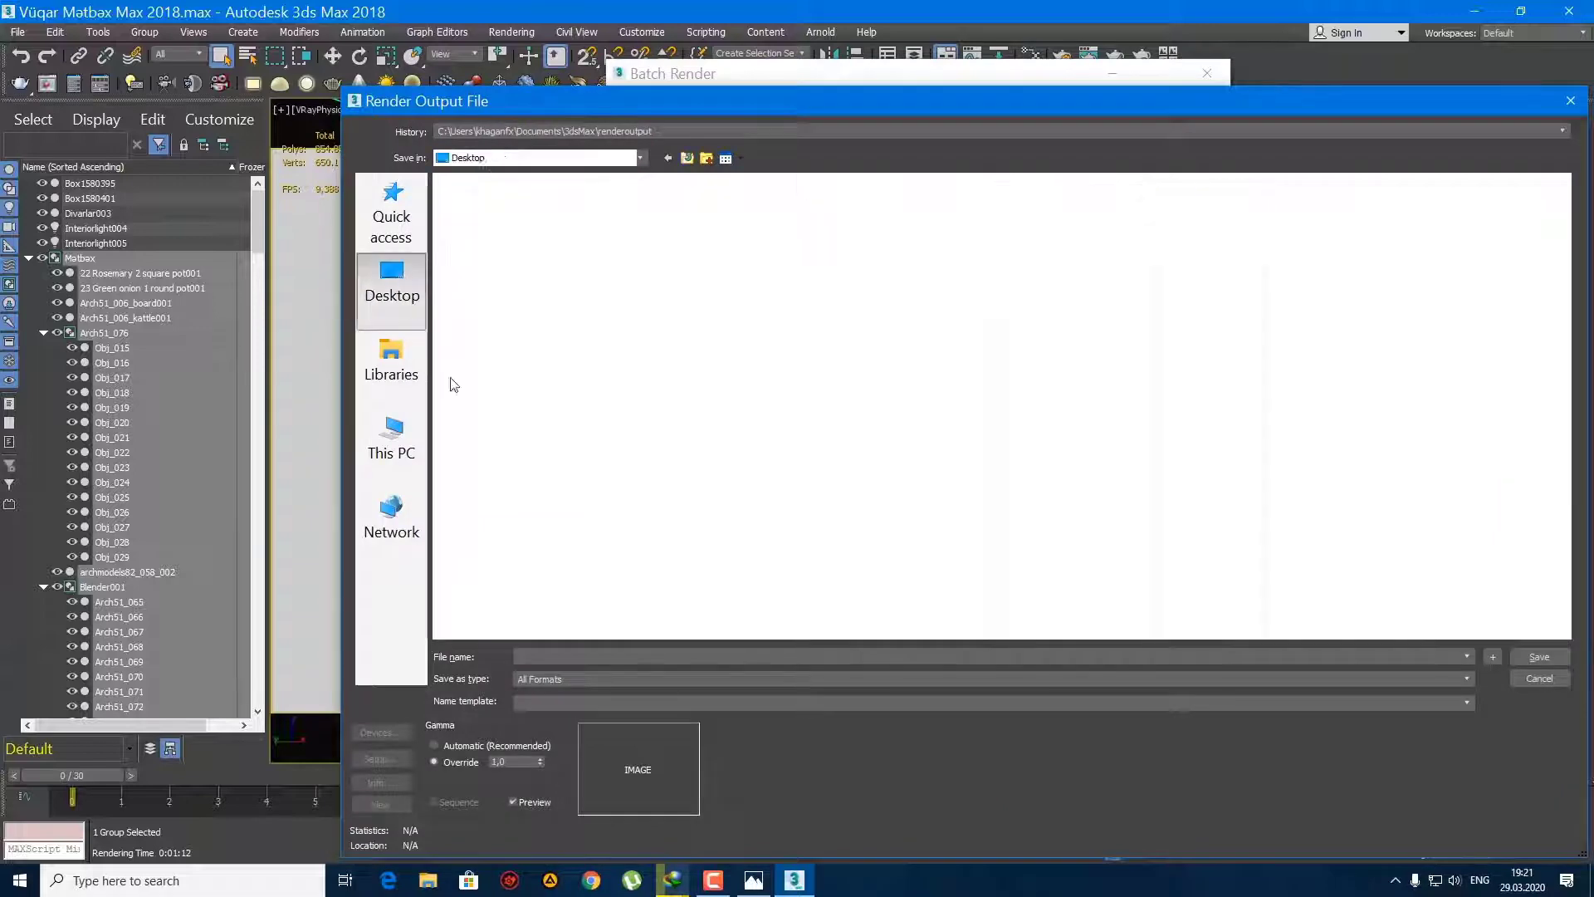
pyautogui.click(574, 676)
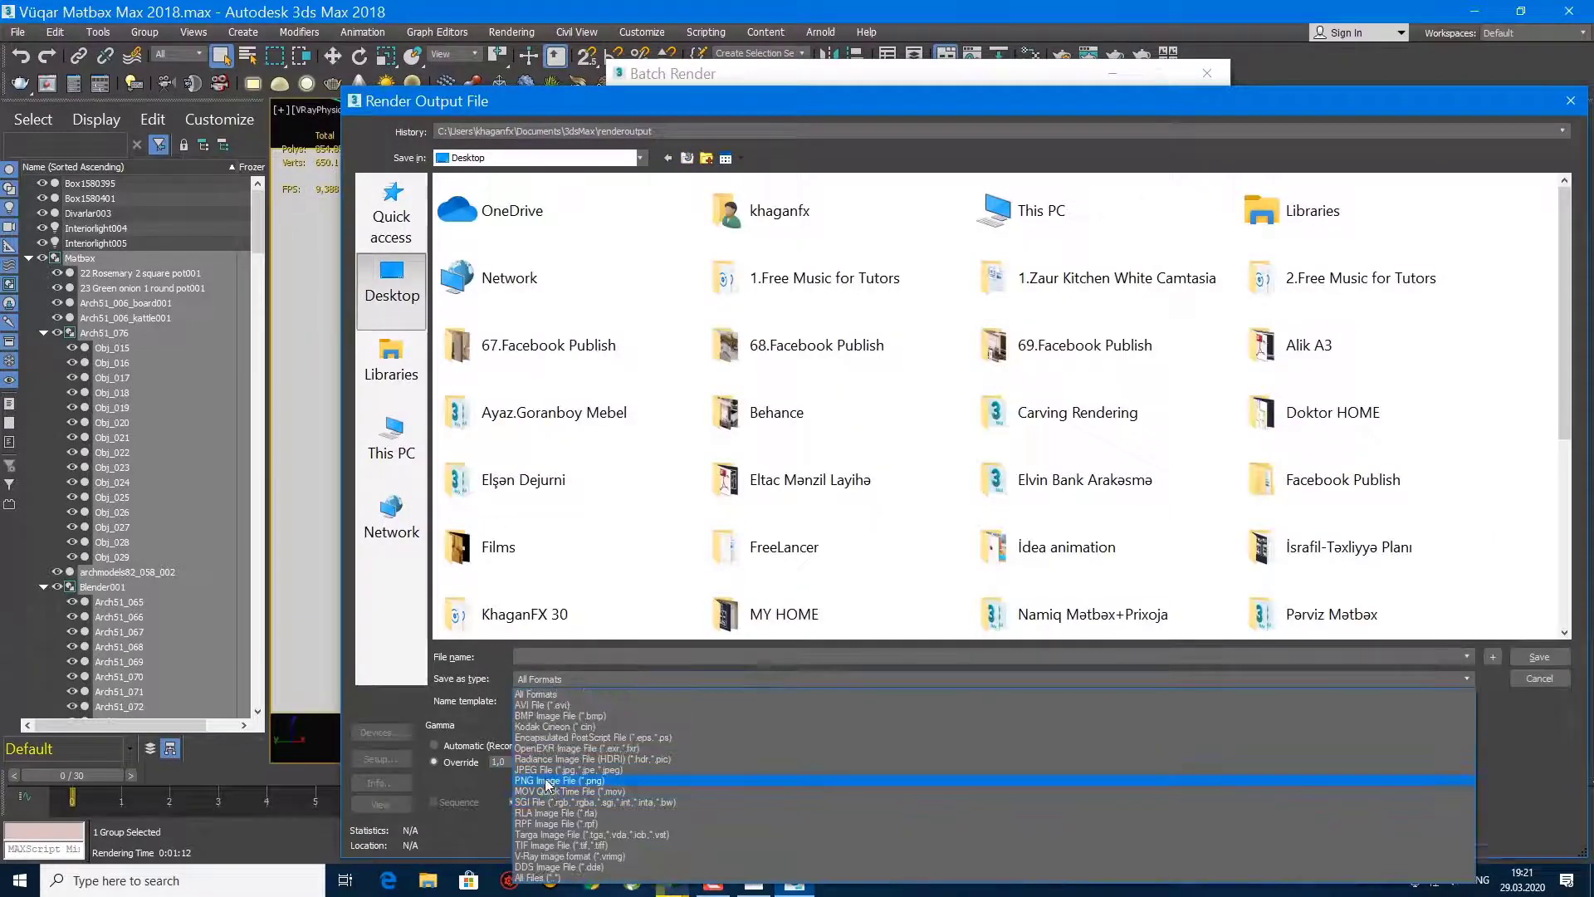
pyautogui.click(546, 780)
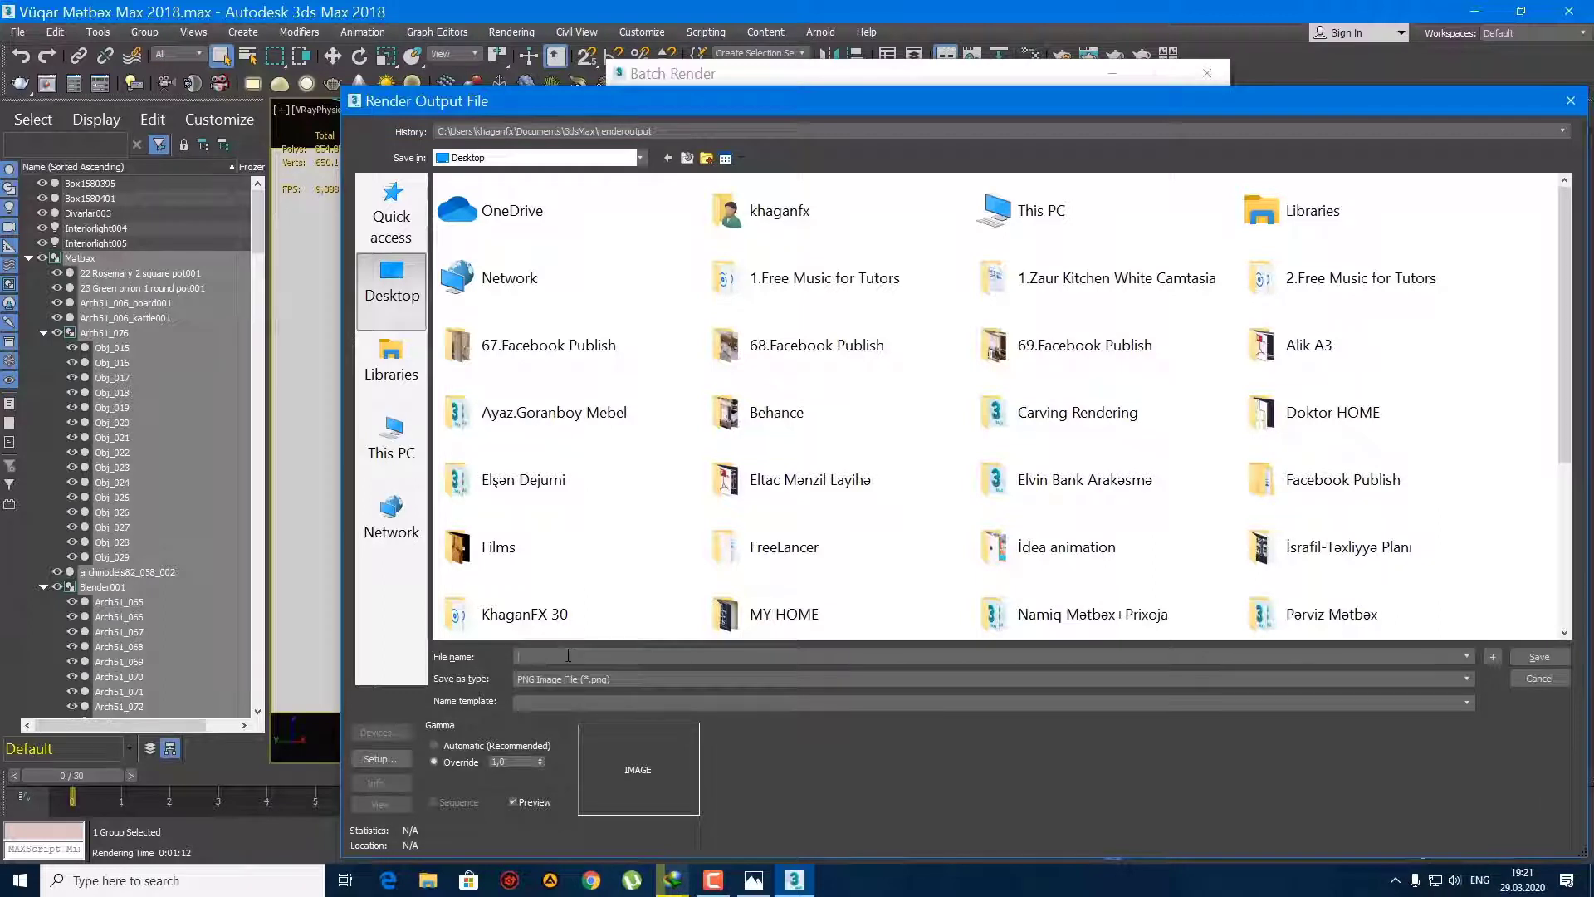
# Step: Name the output file with the client's first name followed by "Mətbəx 0101" and save it with the offered PNG configuration
pyautogui.write('V')
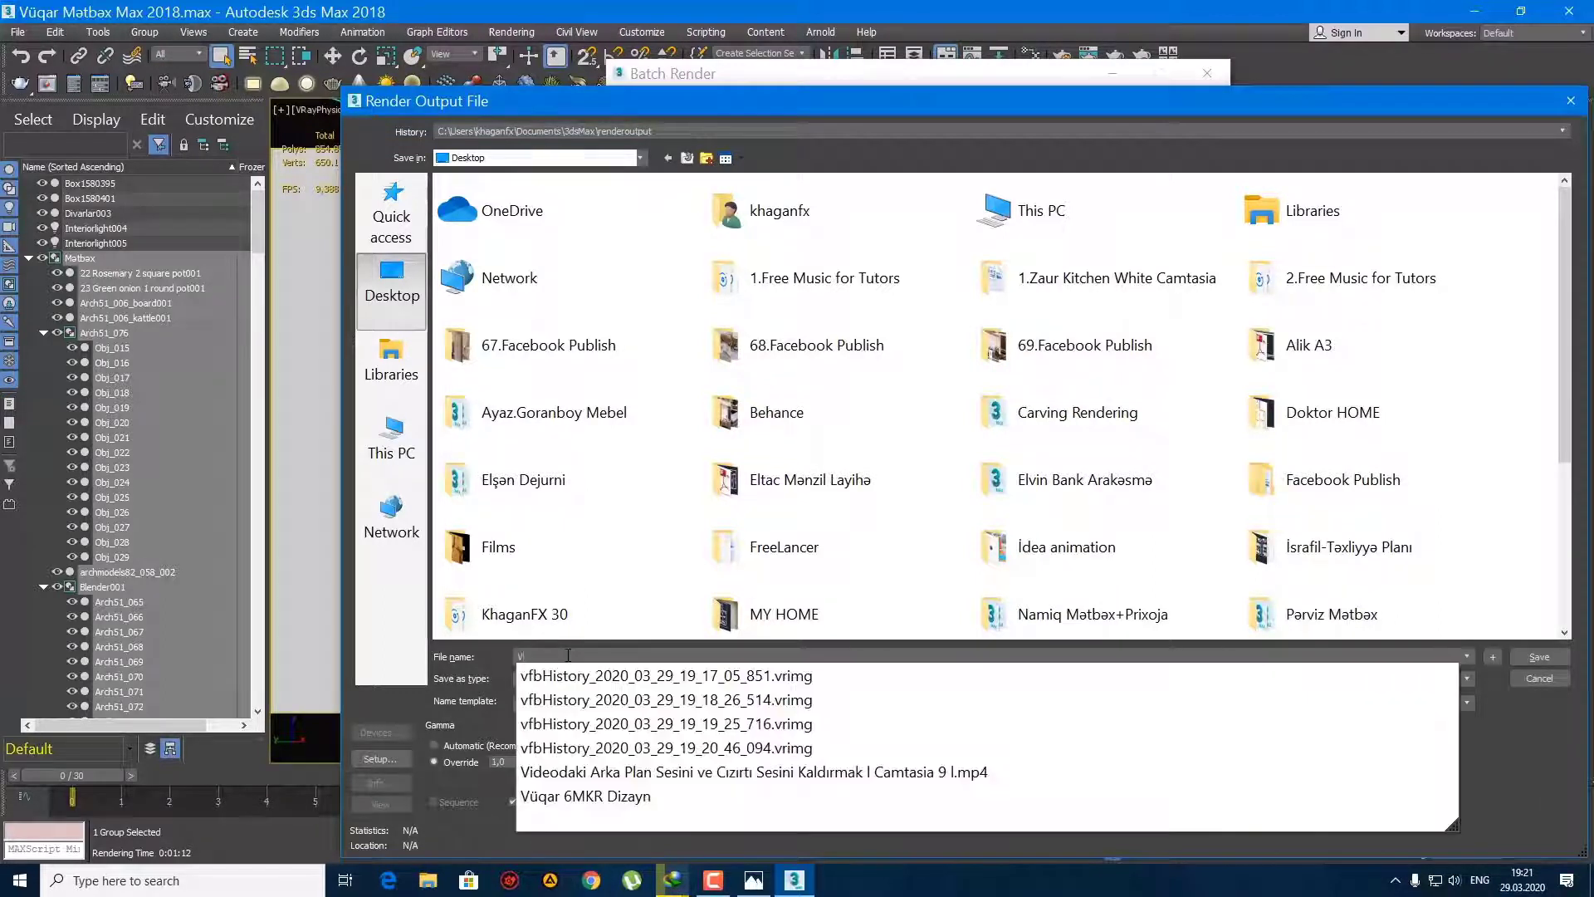
pyautogui.write('u')
pyautogui.press('BackSpace')
pyautogui.press('BackSpace')
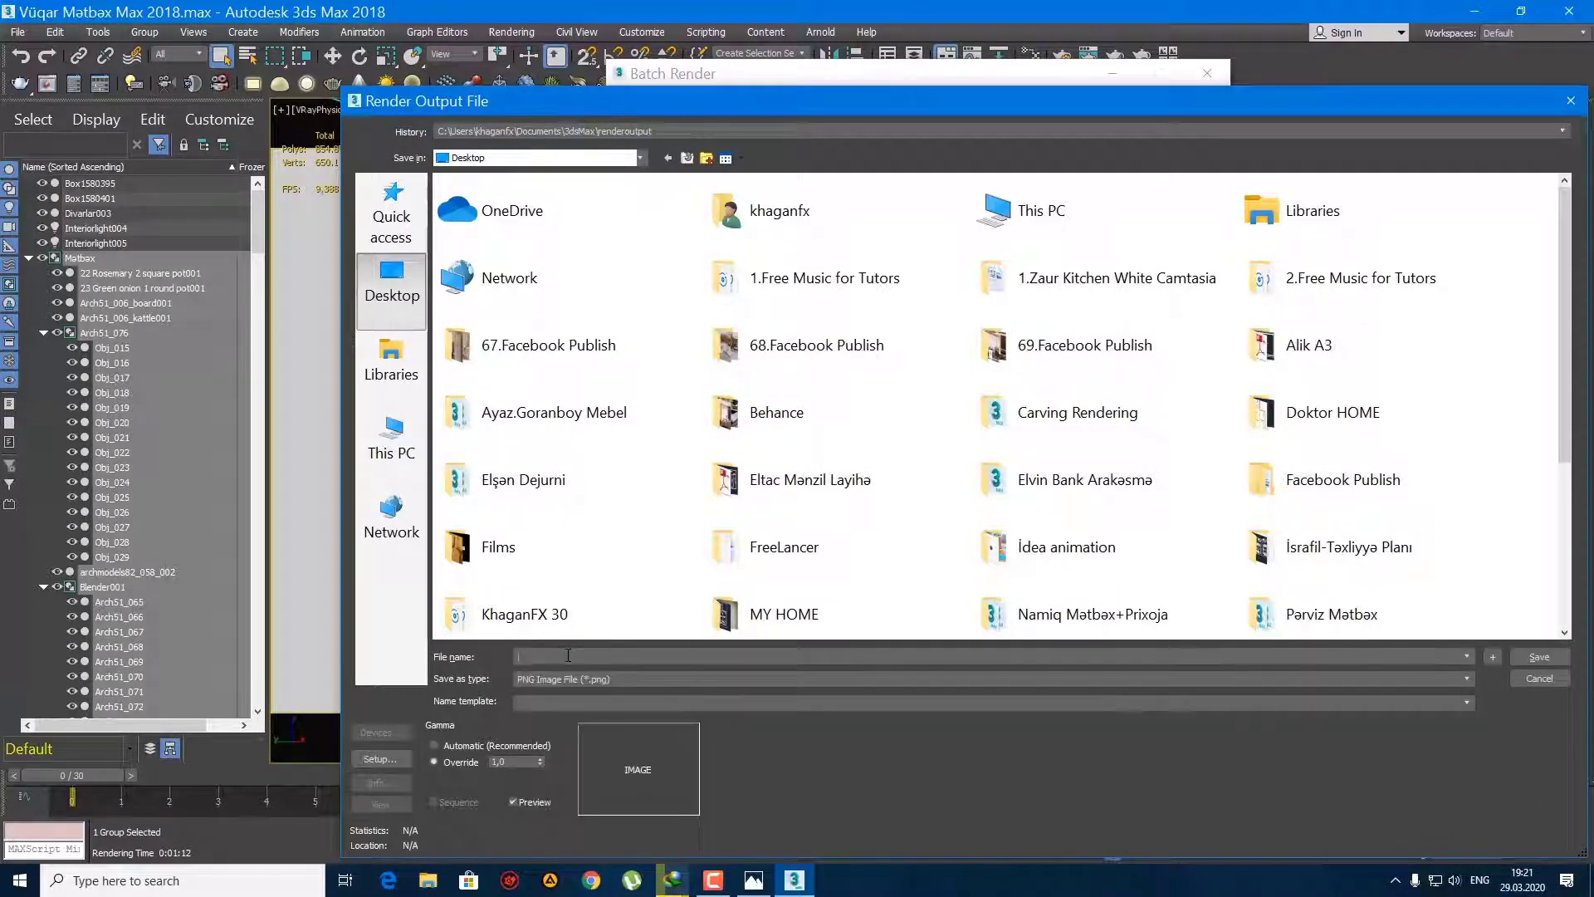
pyautogui.hotkey('alt', 'shift')
pyautogui.write('Vüqa')
pyautogui.press('BackSpace')
pyautogui.press('BackSpace')
pyautogui.press('BackSpace')
pyautogui.write('ü')
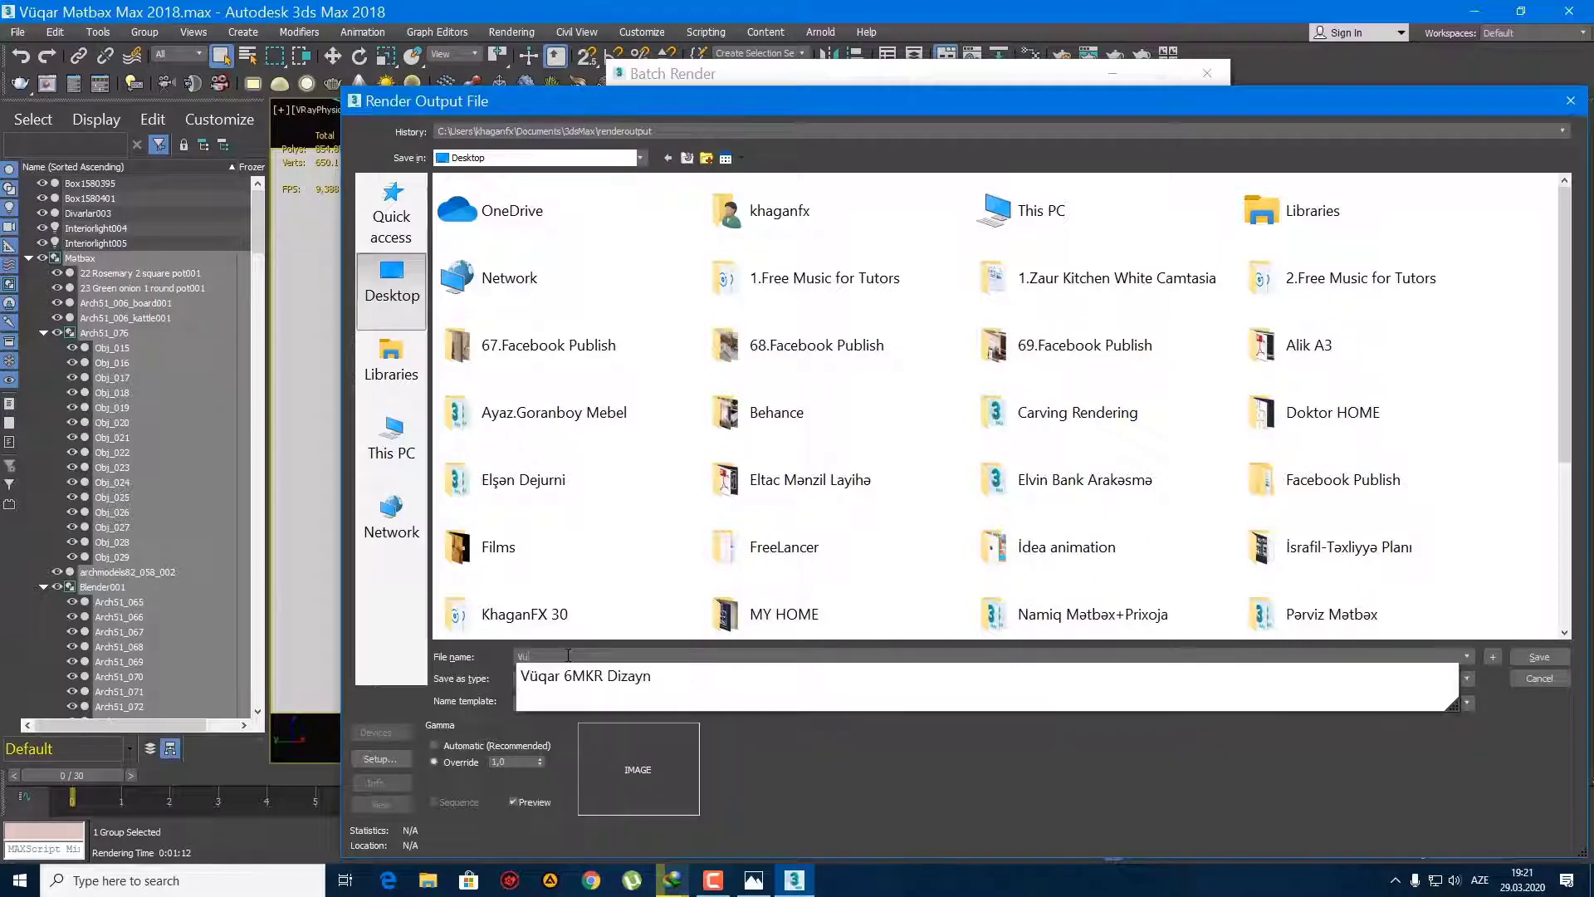
pyautogui.write('qar')
pyautogui.press('Down')
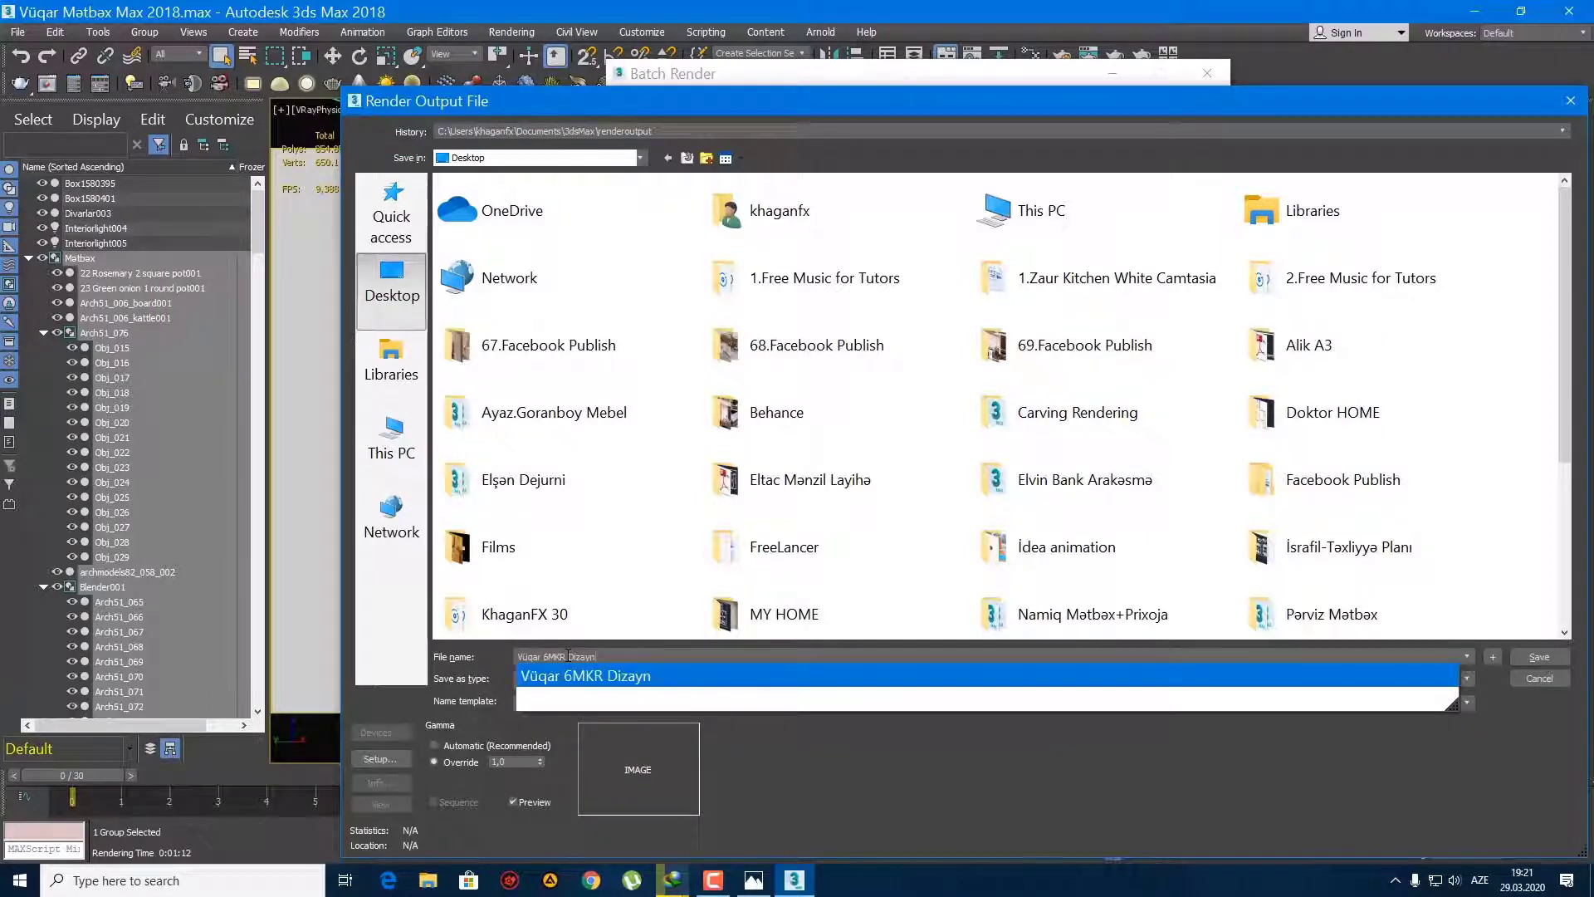
pyautogui.press('Return')
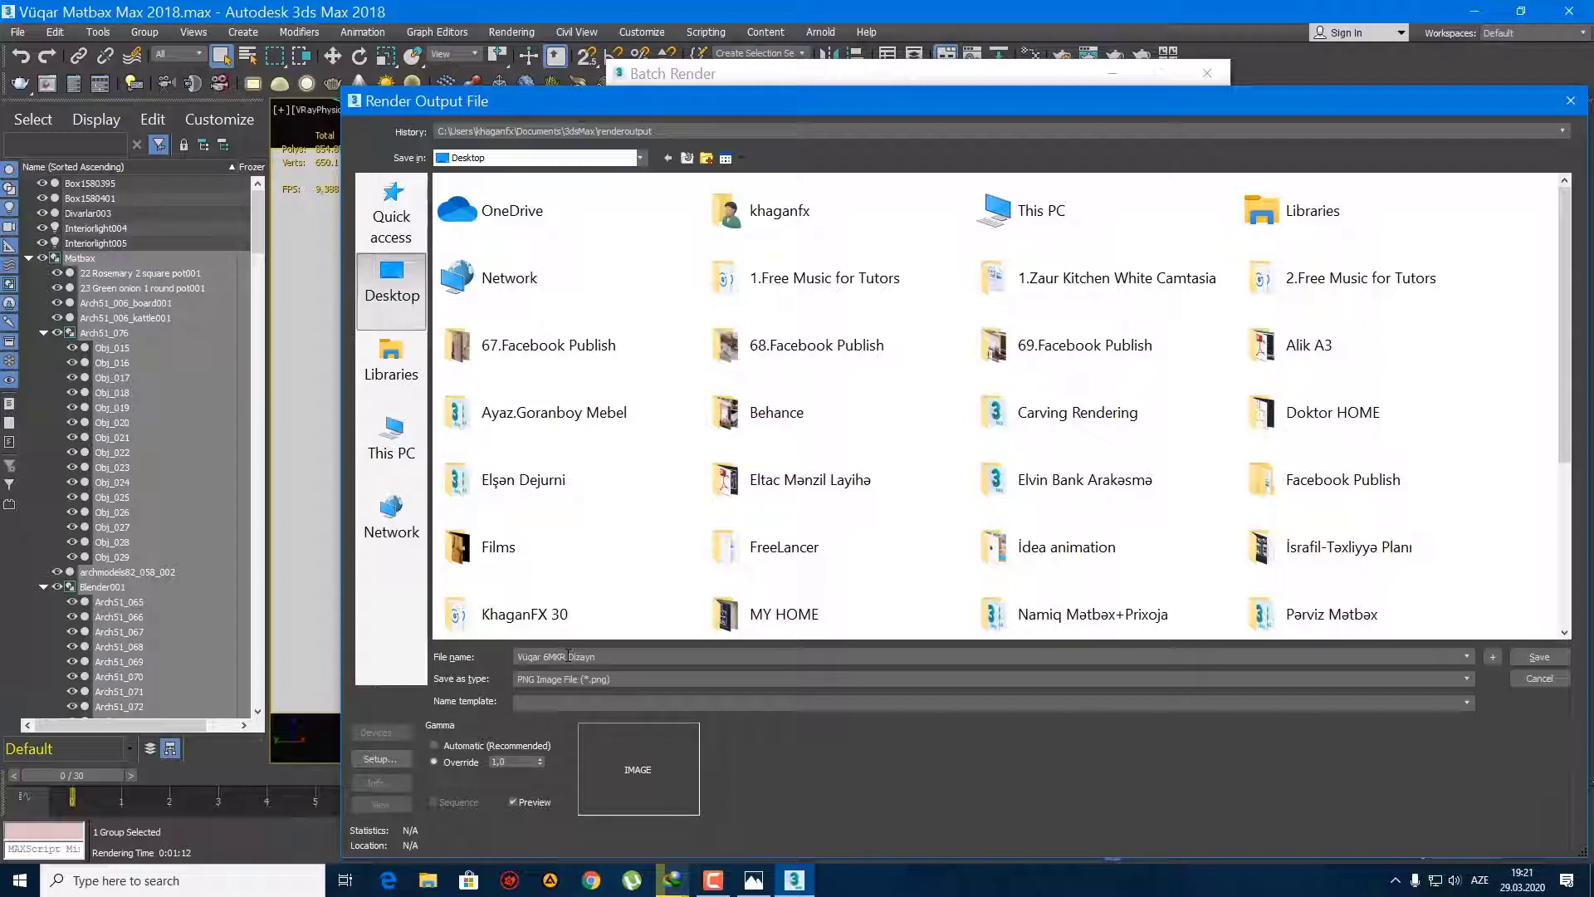
pyautogui.press('BackSpace')
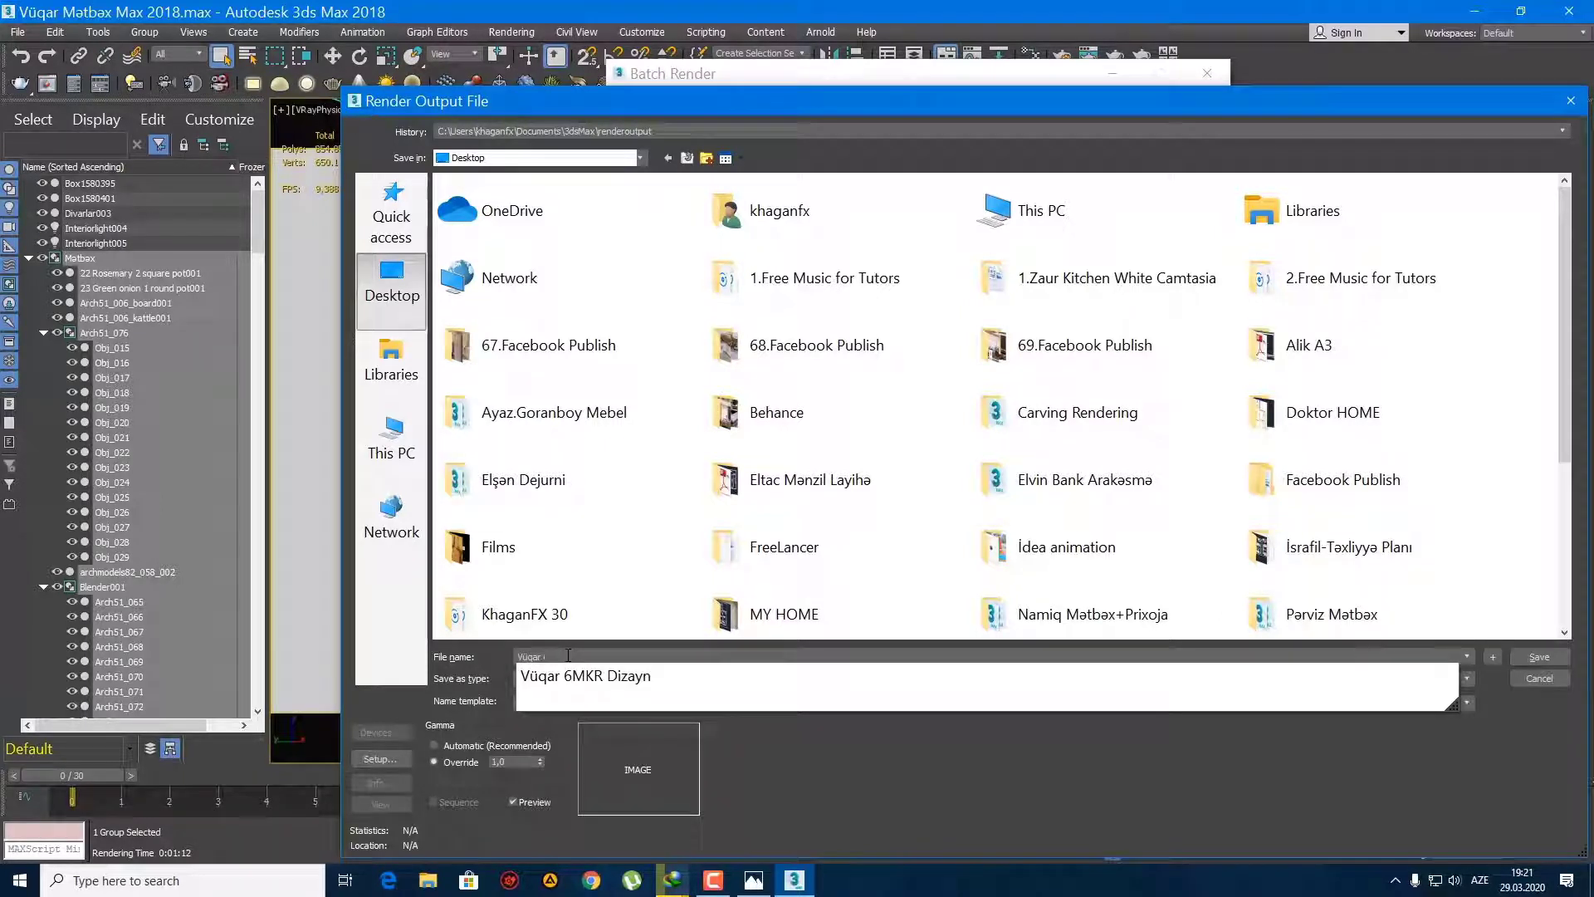
pyautogui.write('Mətbəx 0001')
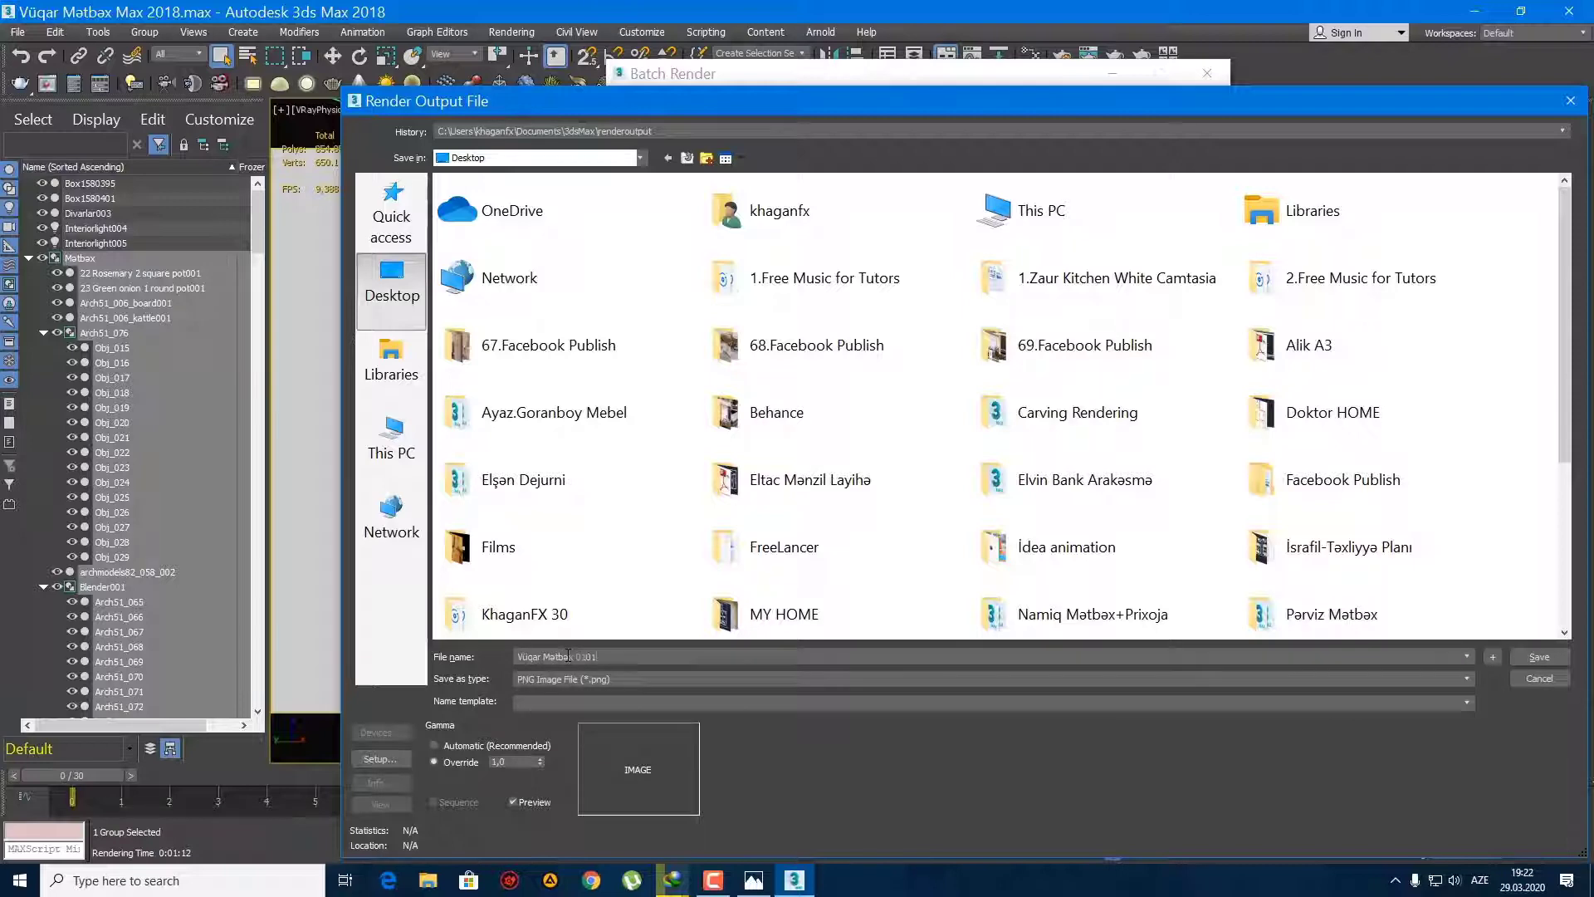
pyautogui.press('Return')
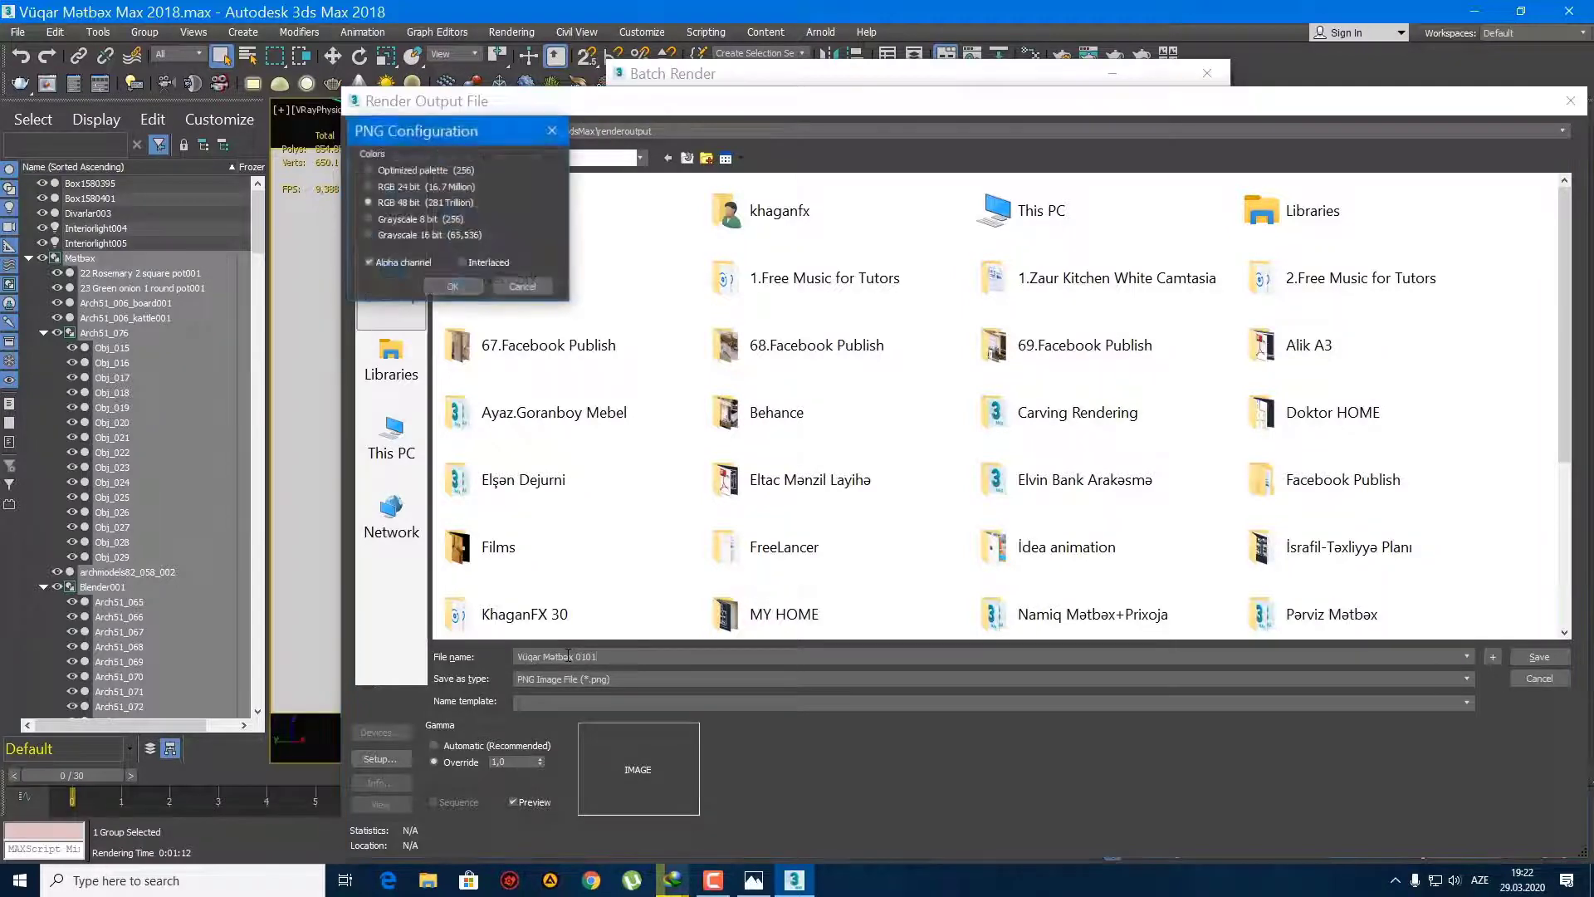
pyautogui.press('Return')
# Step: Duplicate the batch view as View02, assign VRayPhysicalCamera002 and change its output file number to 0202
pyautogui.click(698, 106)
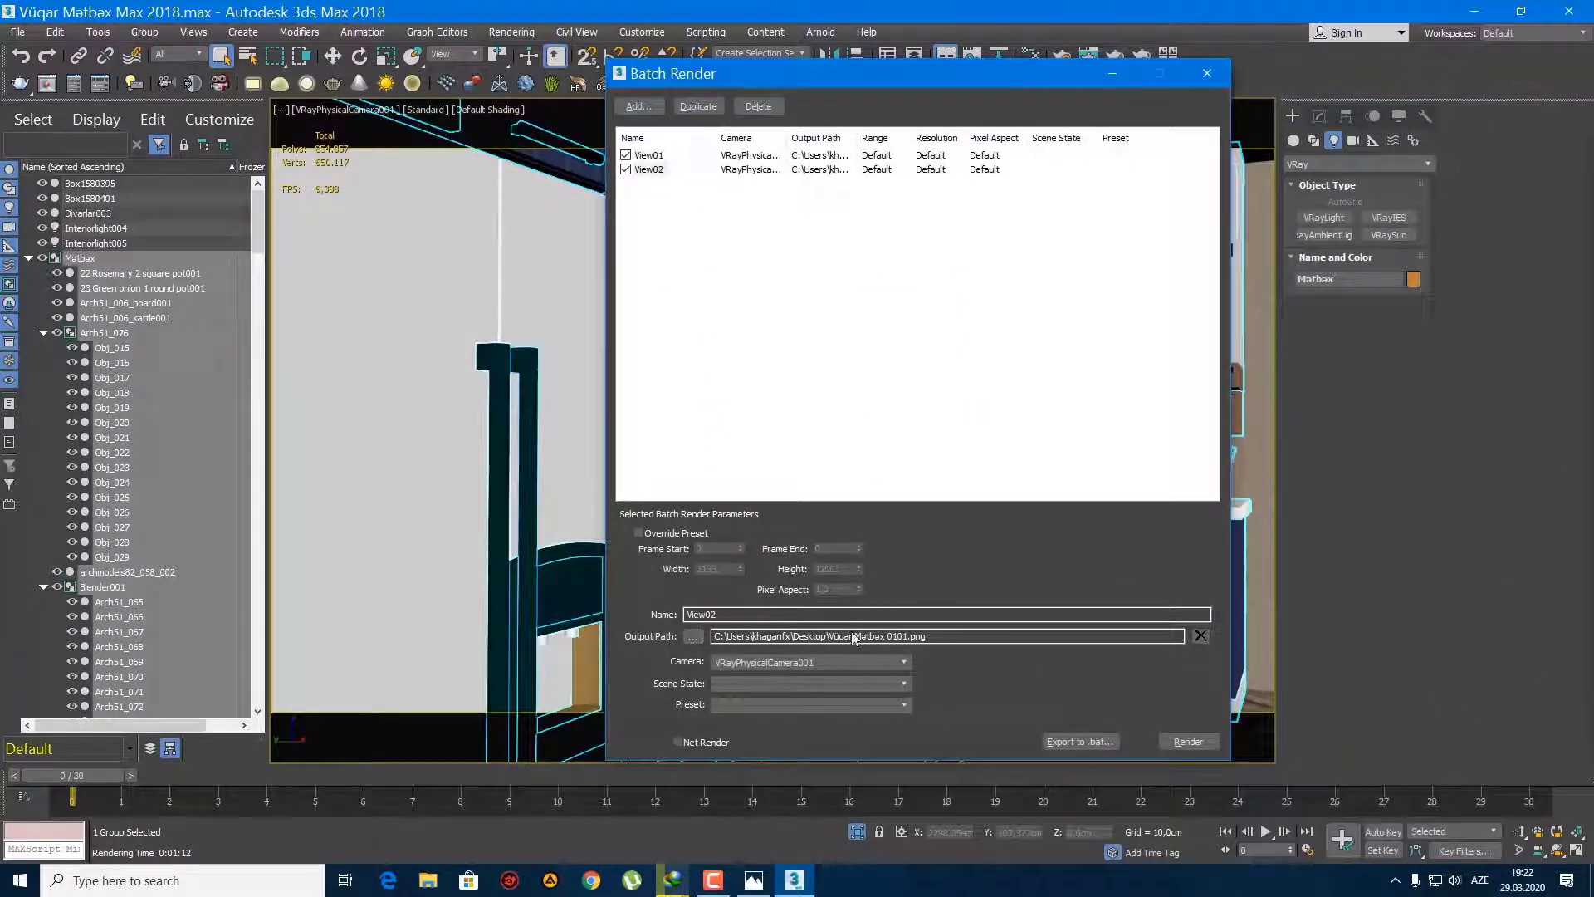
pyautogui.click(829, 662)
pyautogui.click(820, 784)
pyautogui.click(693, 637)
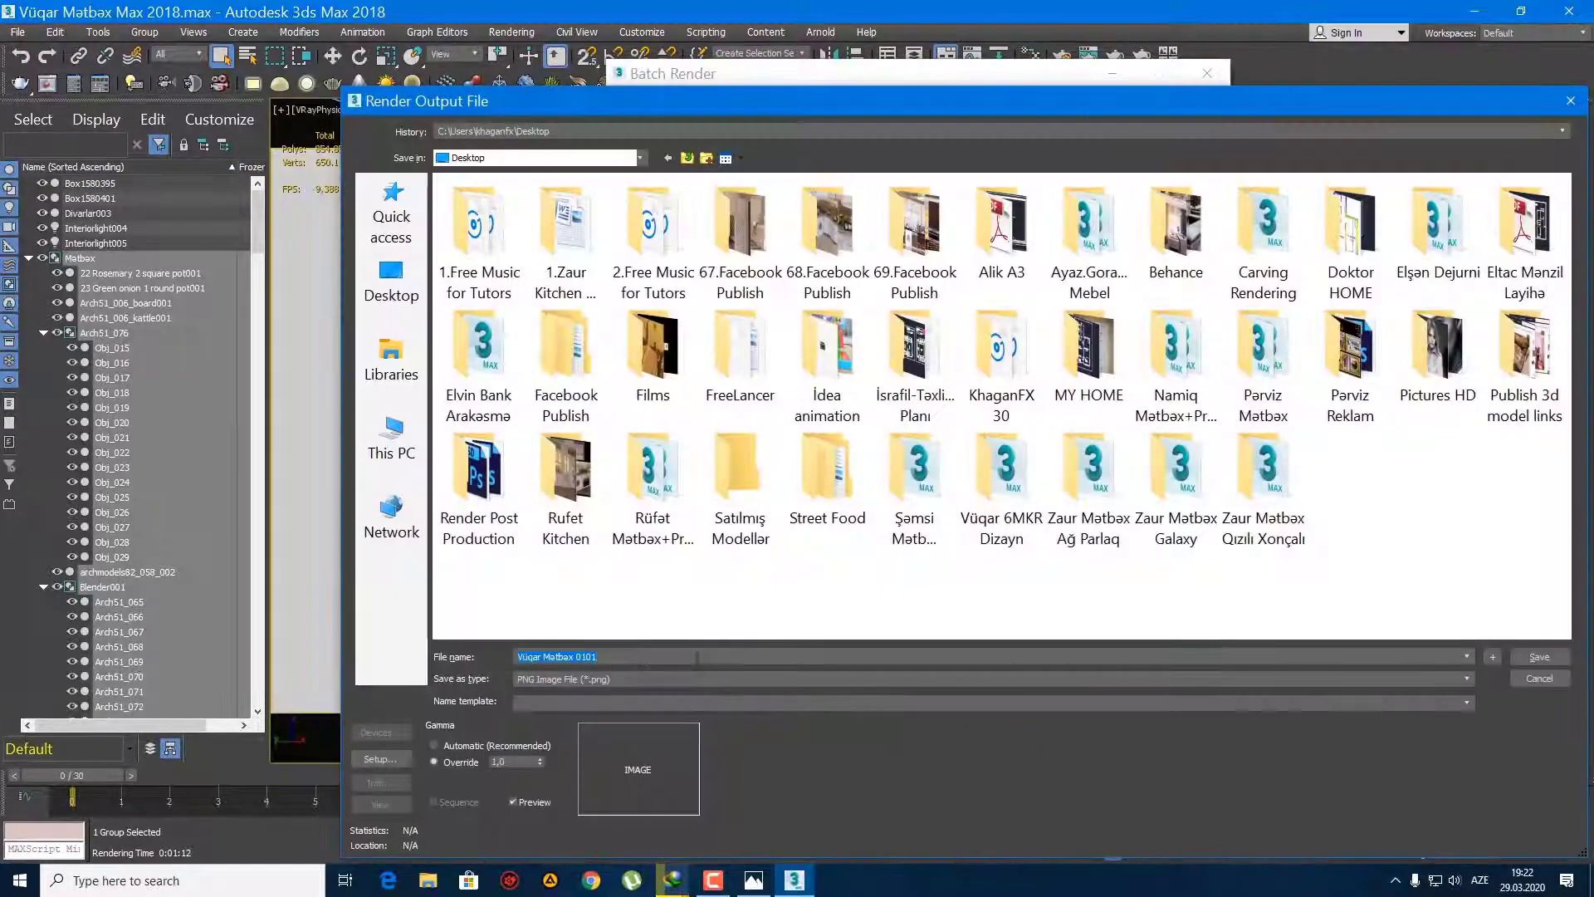
pyautogui.write('0202')
pyautogui.press('Return')
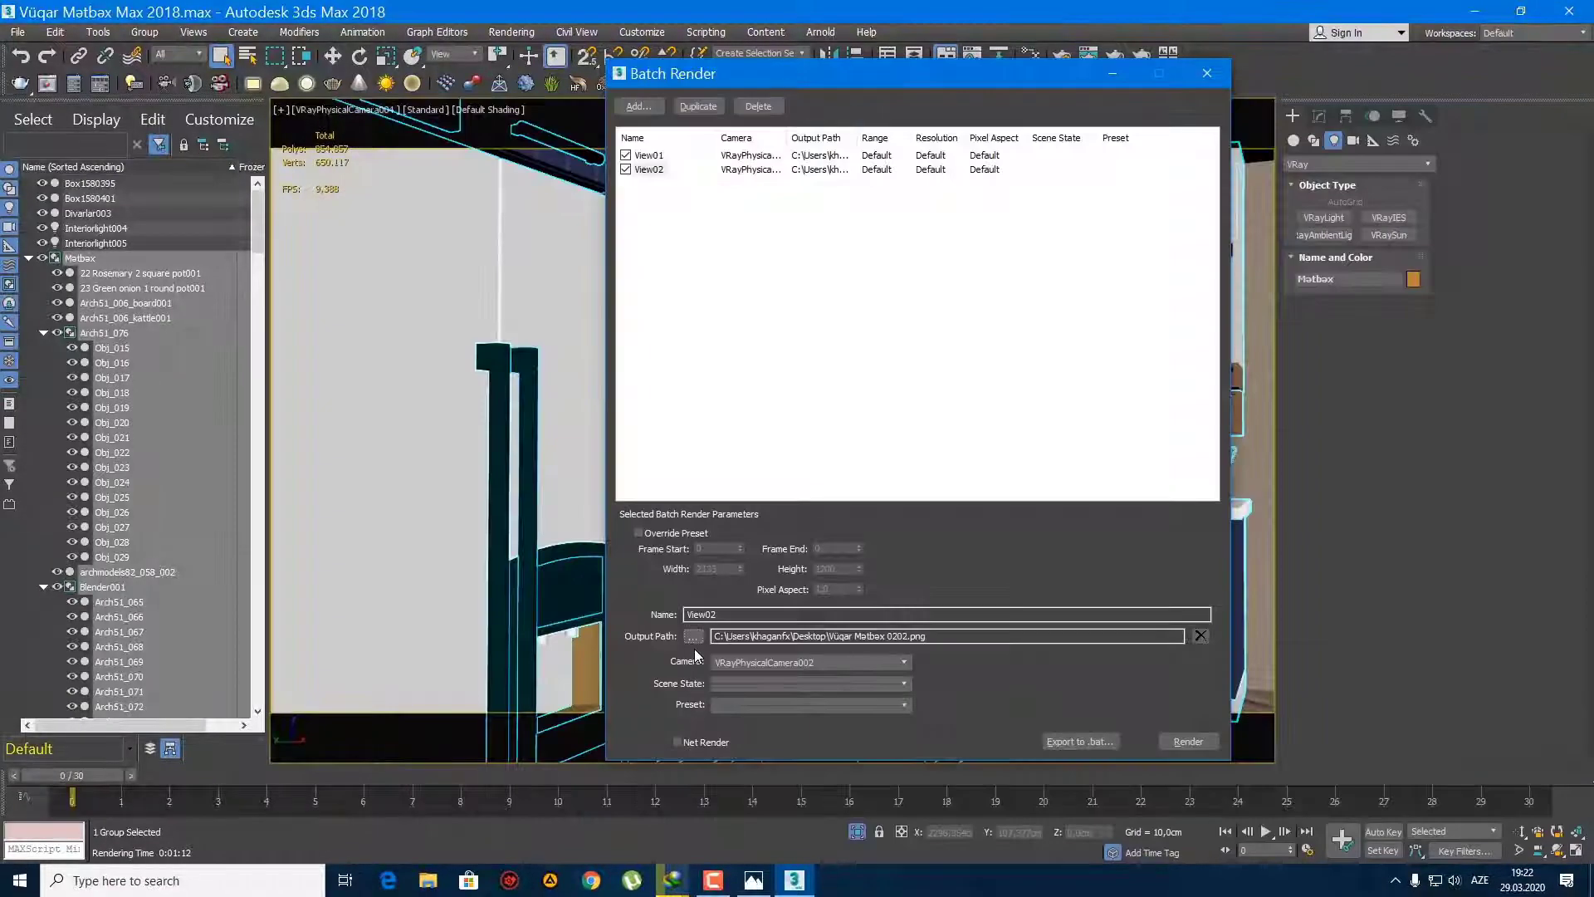
# Step: Duplicate View02 as View03, assign VRayPhysicalCamera003 and change its output file number to 0303
pyautogui.click(699, 107)
pyautogui.click(823, 663)
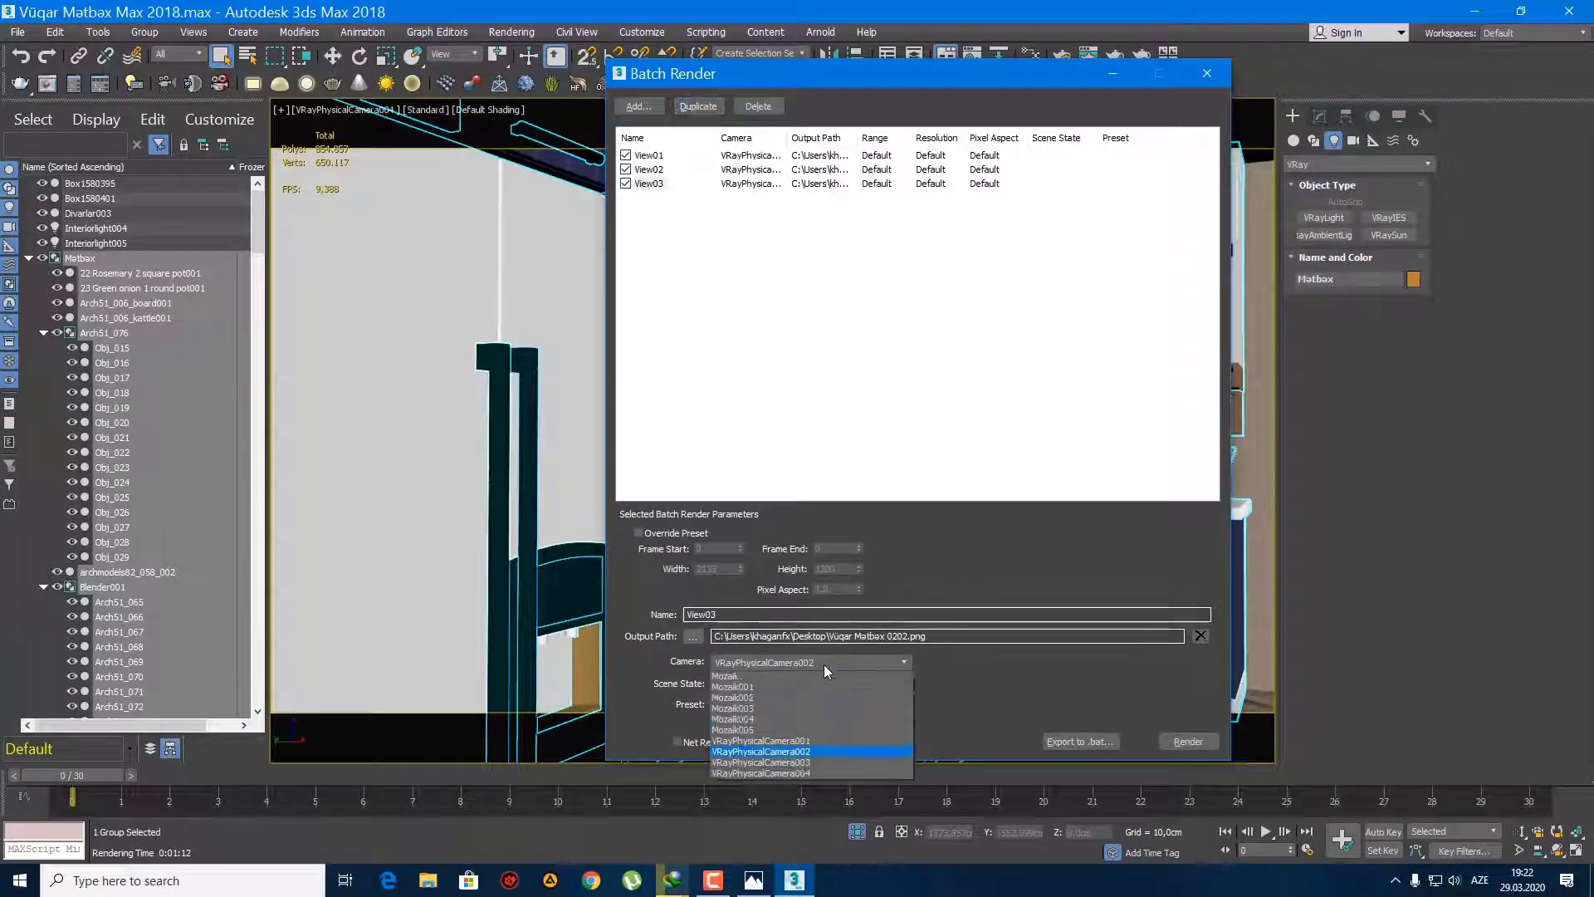
pyautogui.click(810, 796)
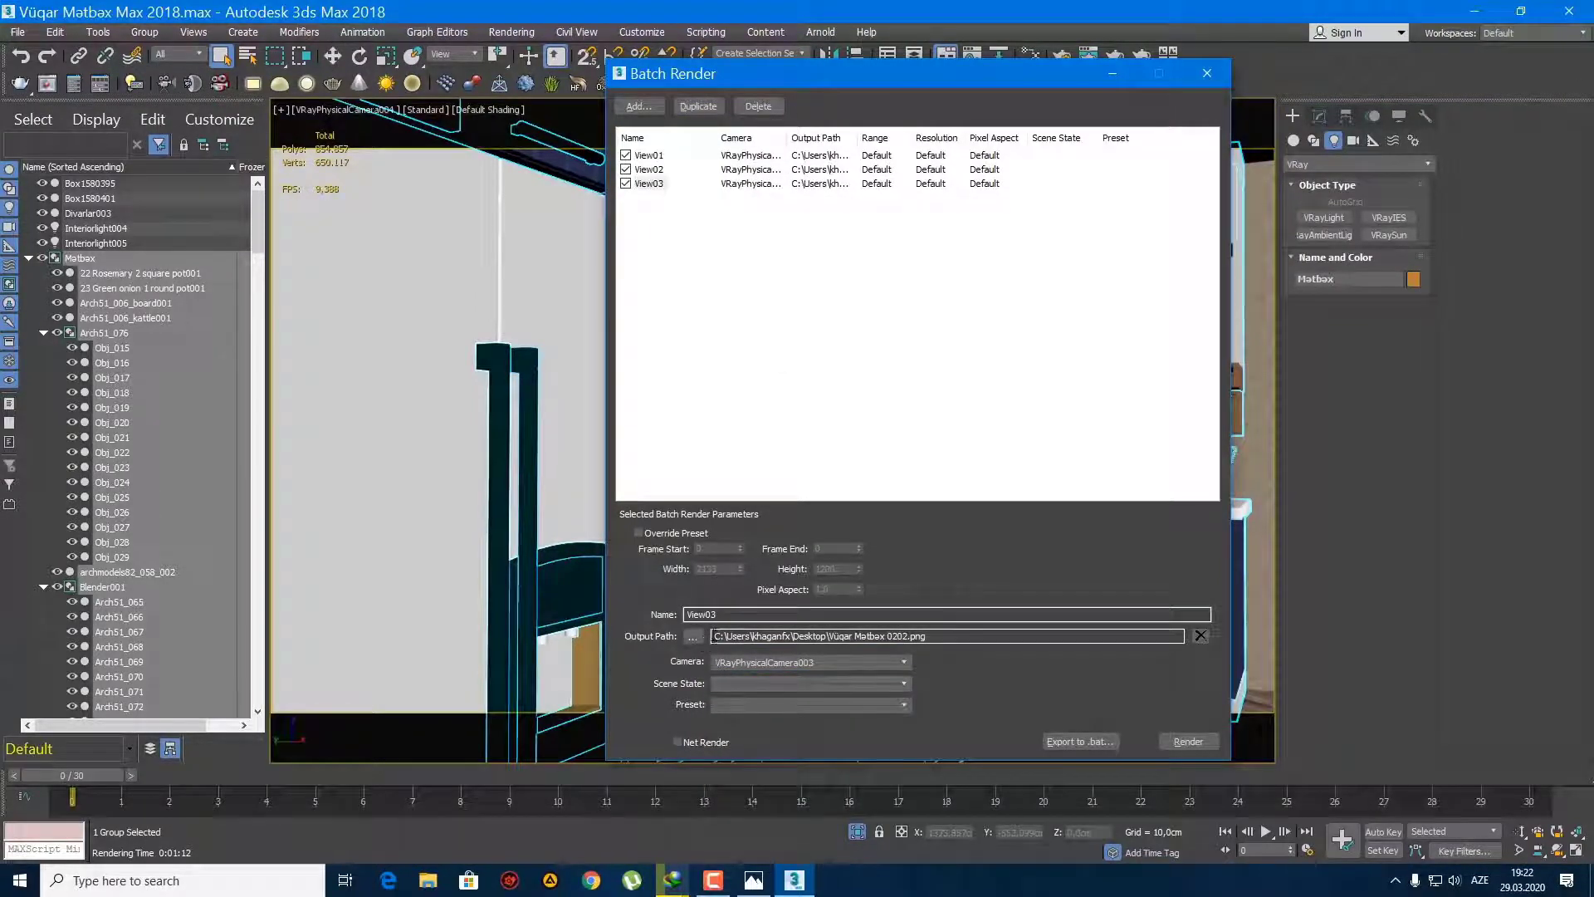
pyautogui.click(694, 636)
pyautogui.doubleClick(740, 656)
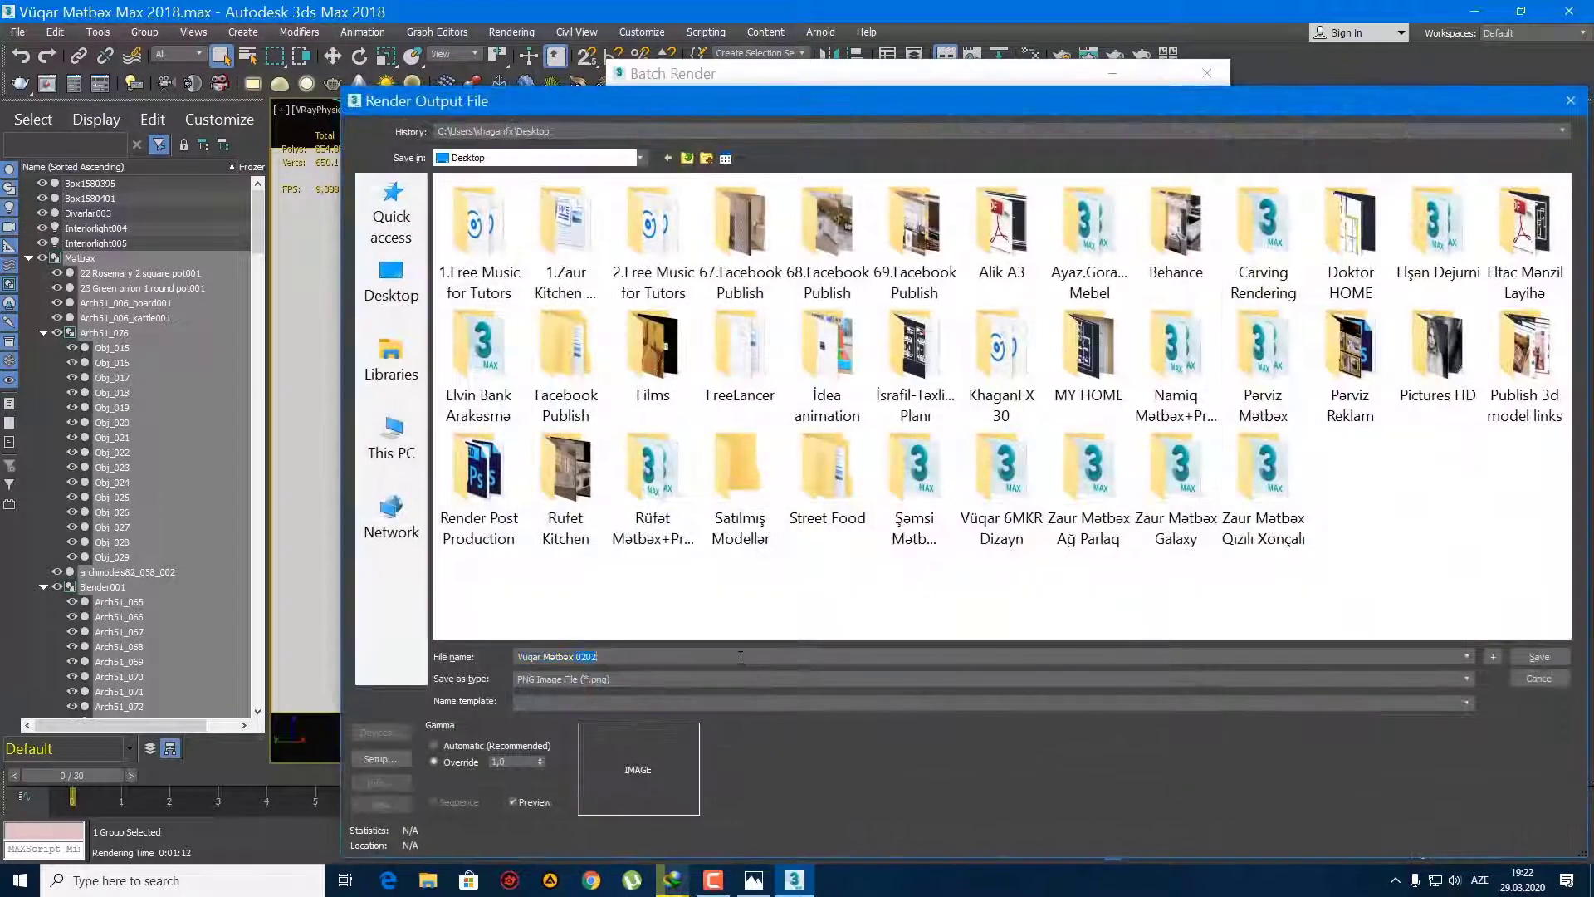
pyautogui.press('Return')
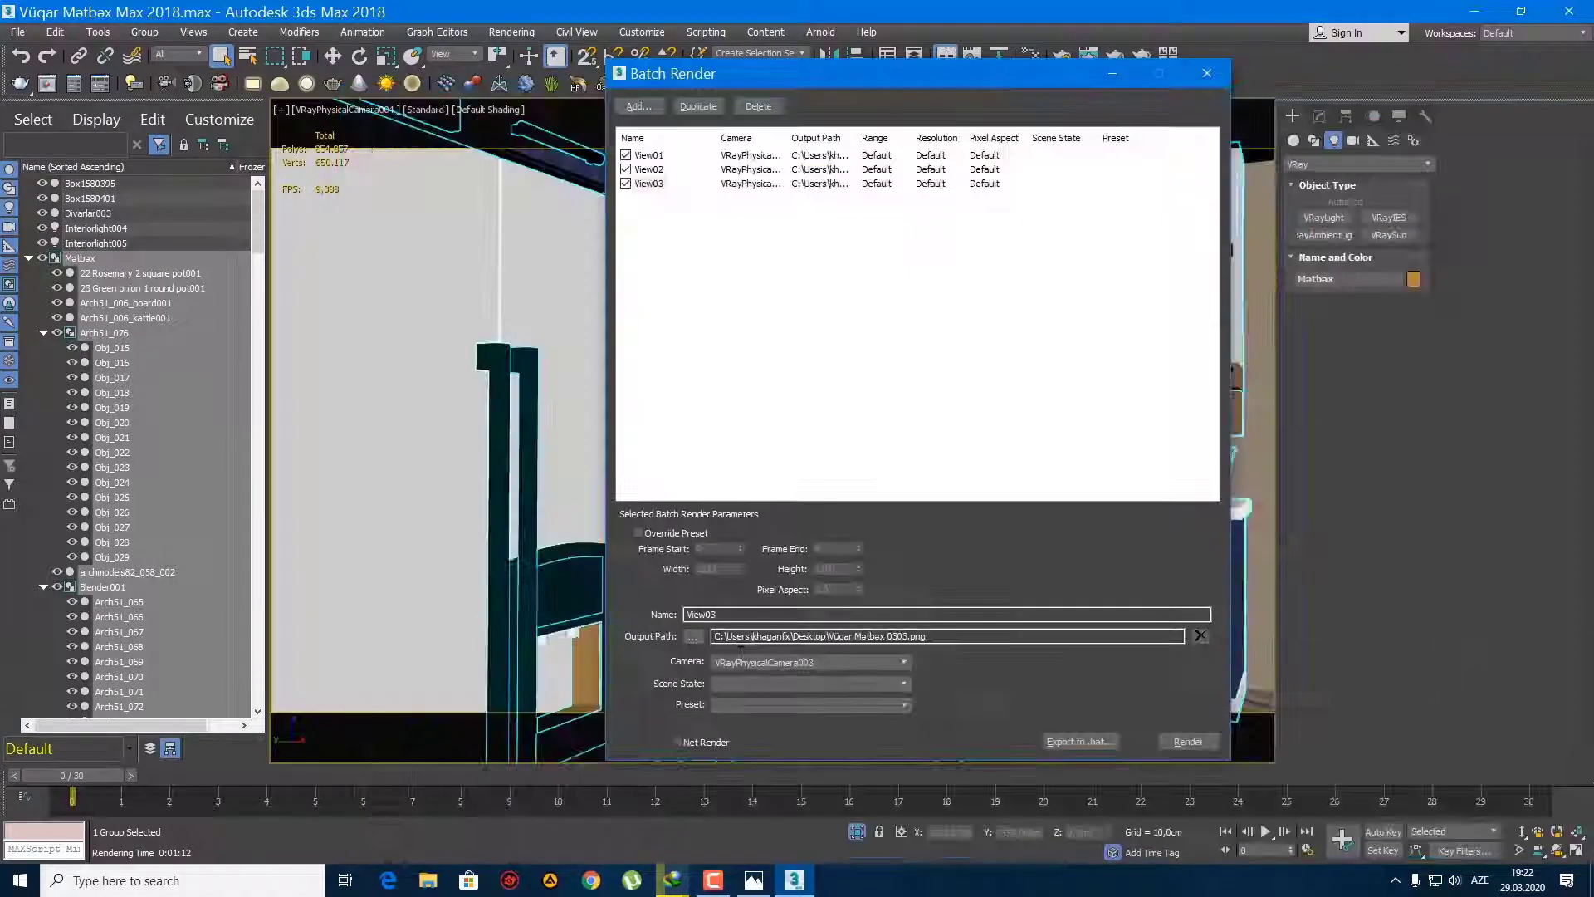
# Step: Duplicate View03 as View04, assign VRayPhysicalCamera004 and change its output file number to 0404
pyautogui.click(699, 106)
pyautogui.click(840, 663)
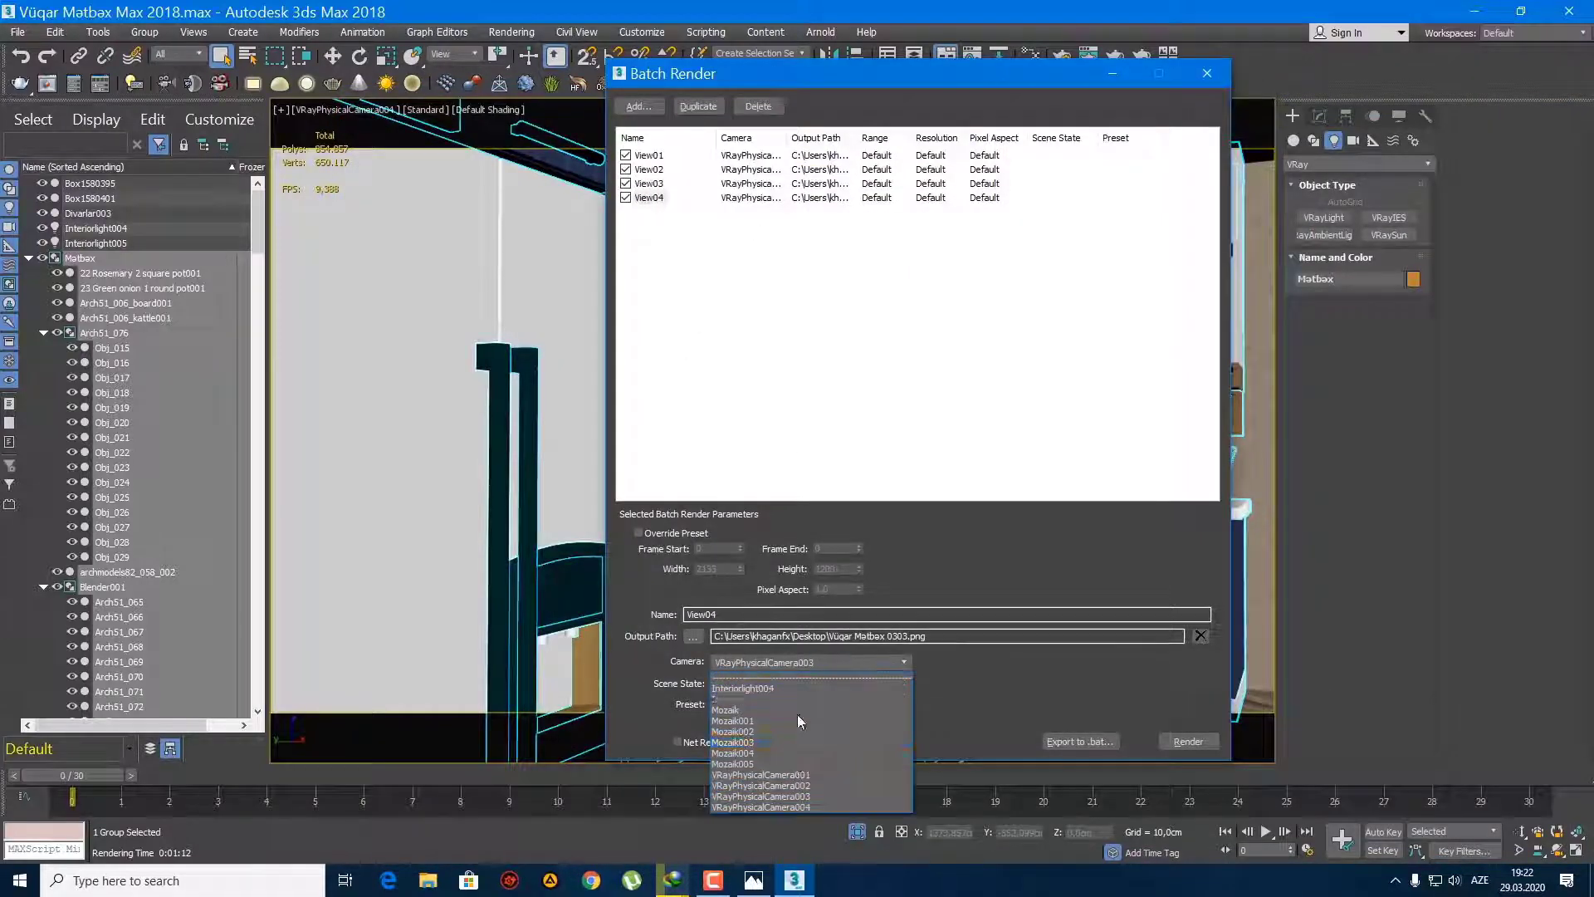
pyautogui.click(802, 805)
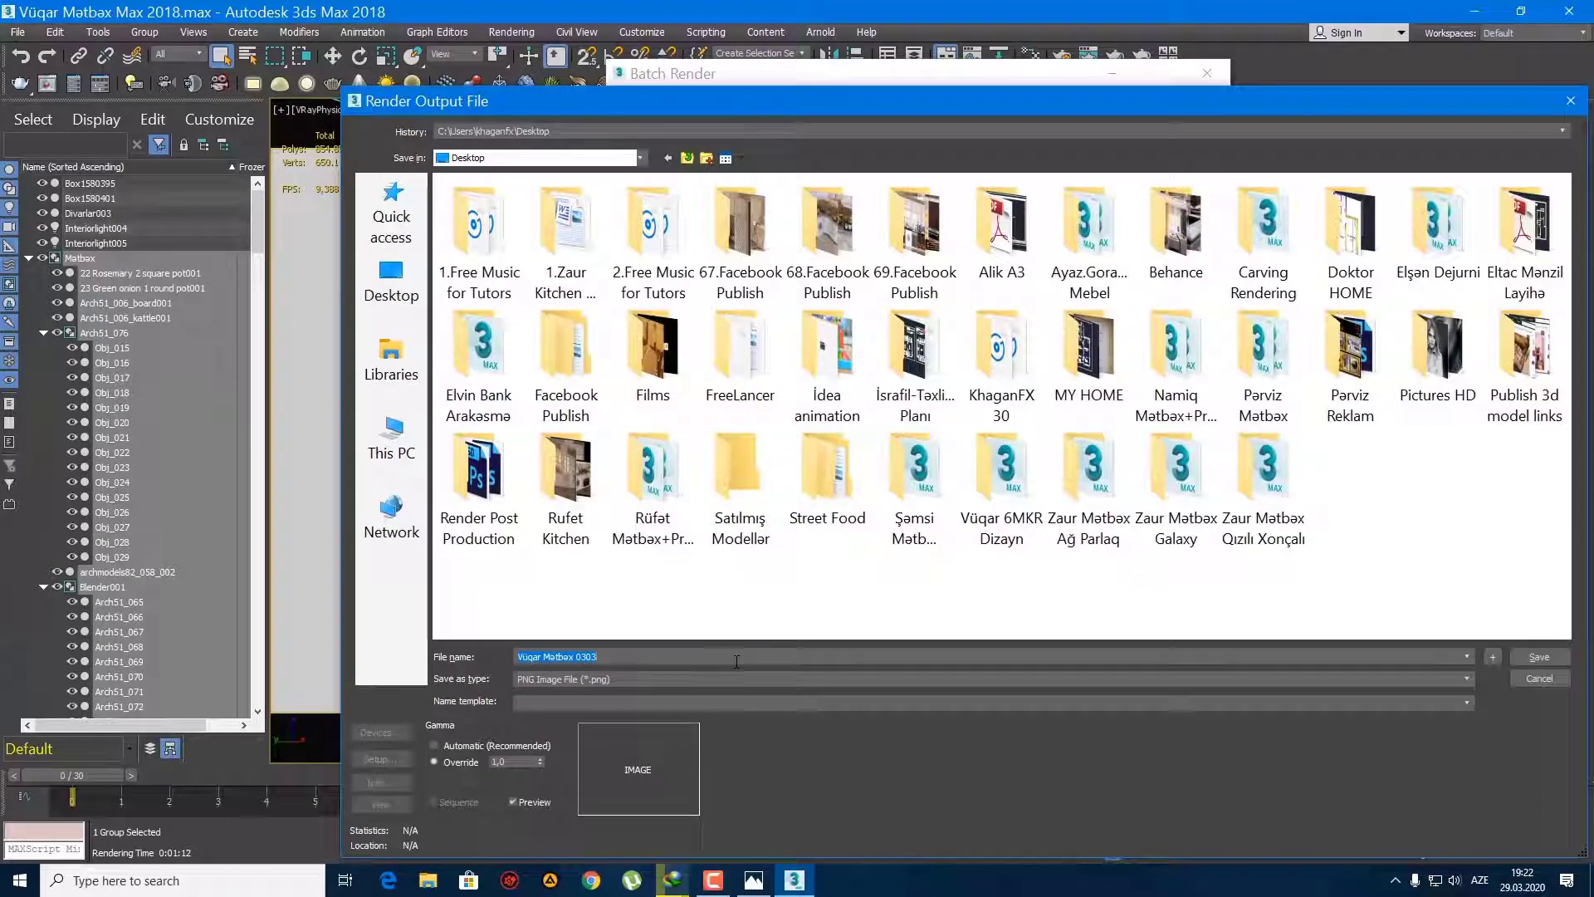
pyautogui.doubleClick(739, 657)
pyautogui.press('Return')
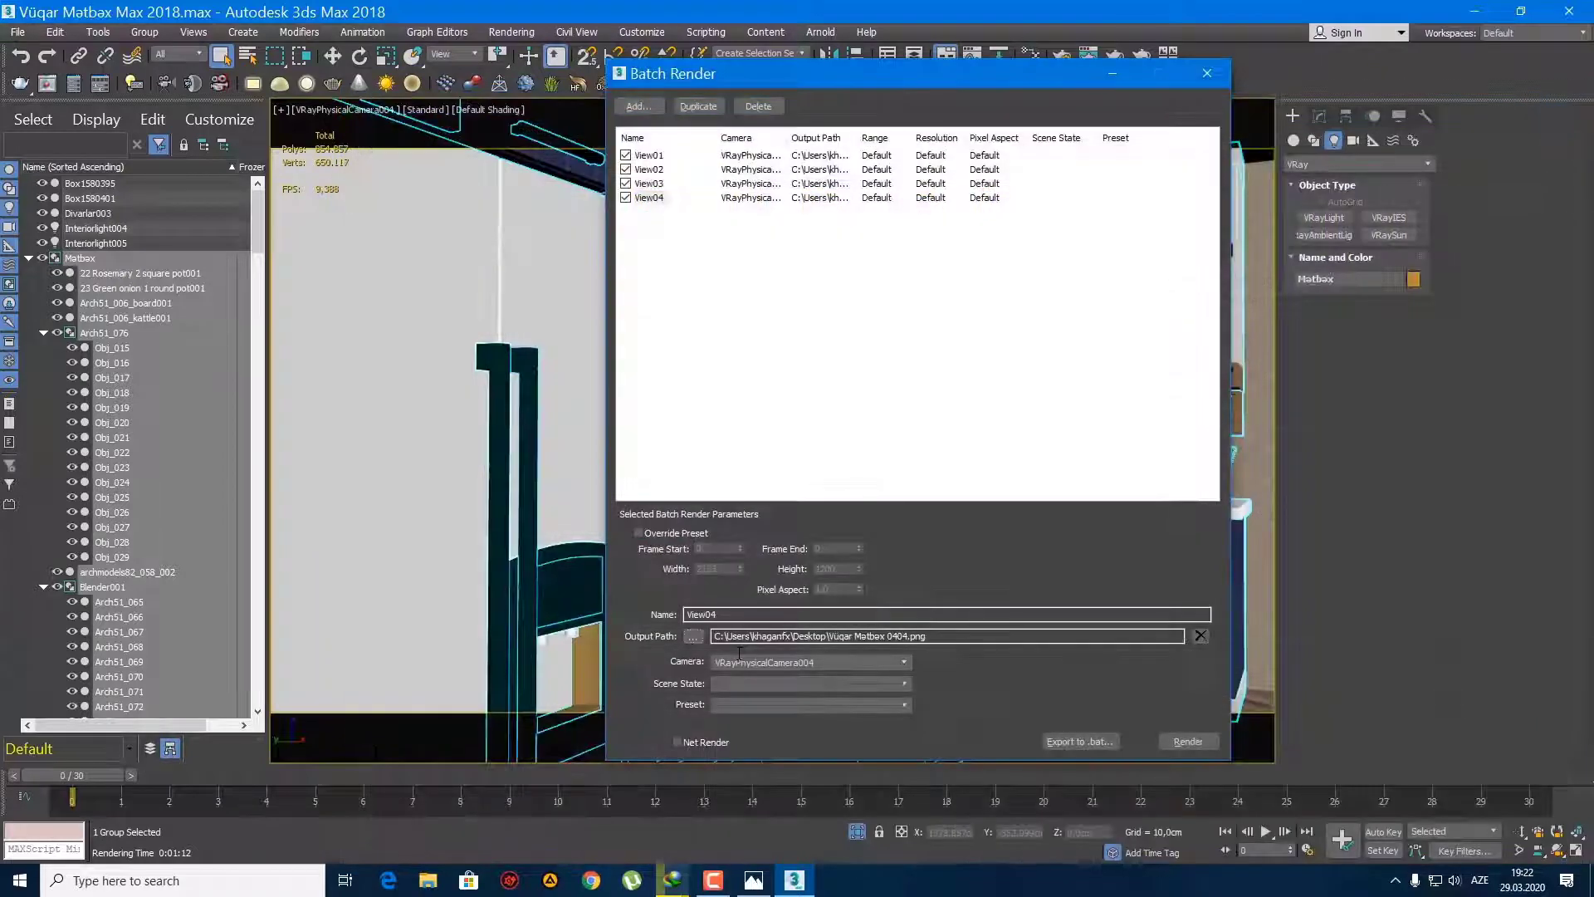
# Step: In the V-Ray render setup, set the bucket image sampler's max subdivs to 12 and noise threshold to 0,004
pyautogui.click(510, 32)
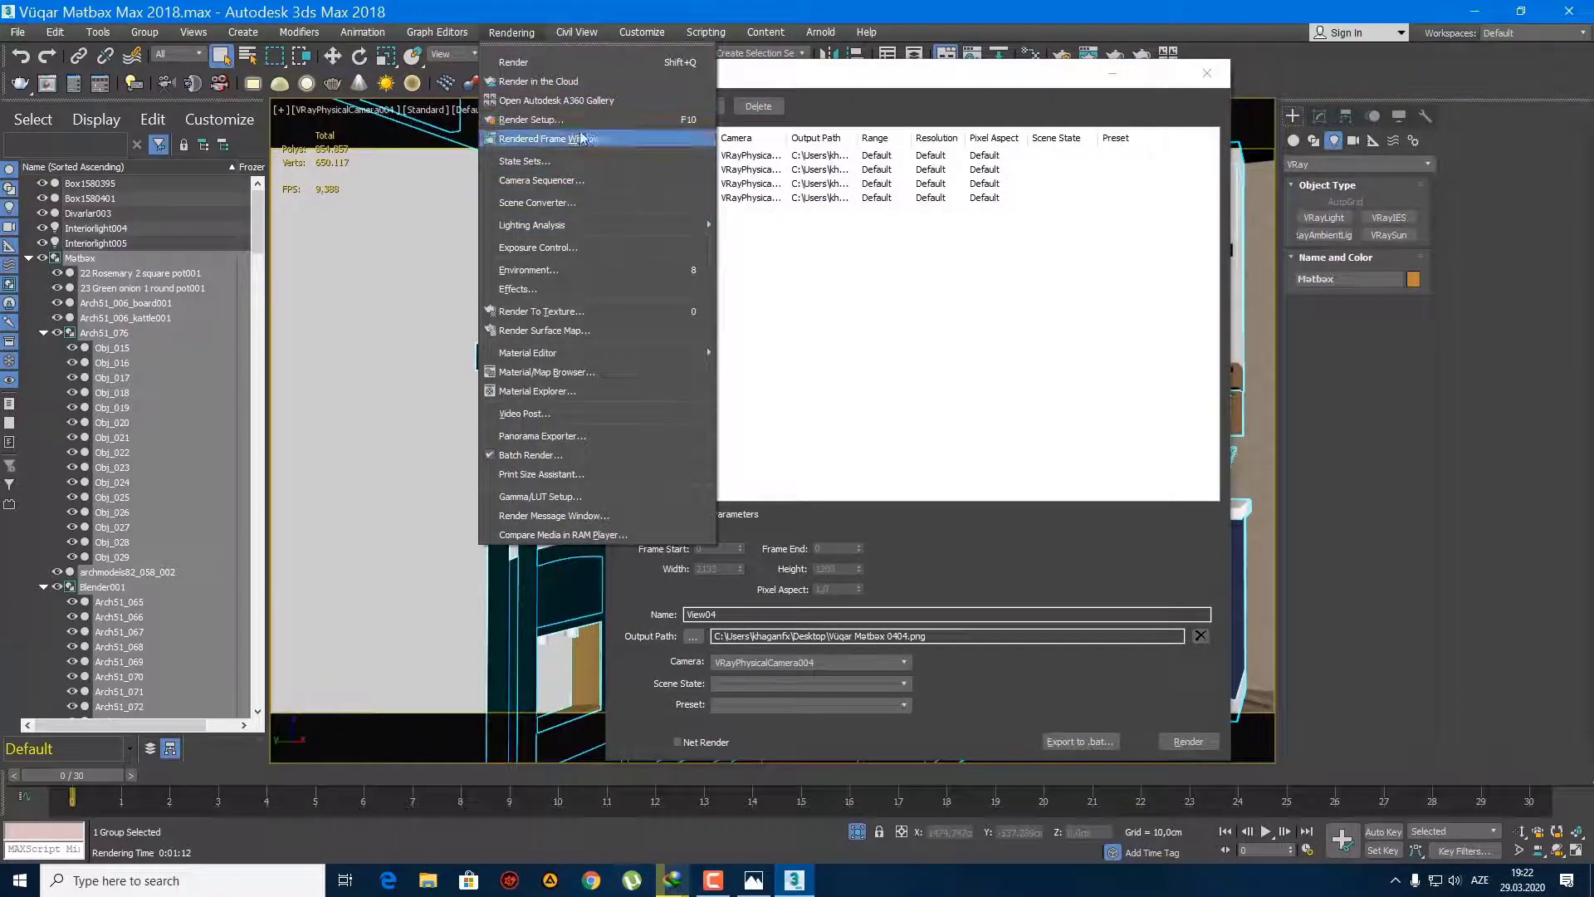
pyautogui.click(580, 123)
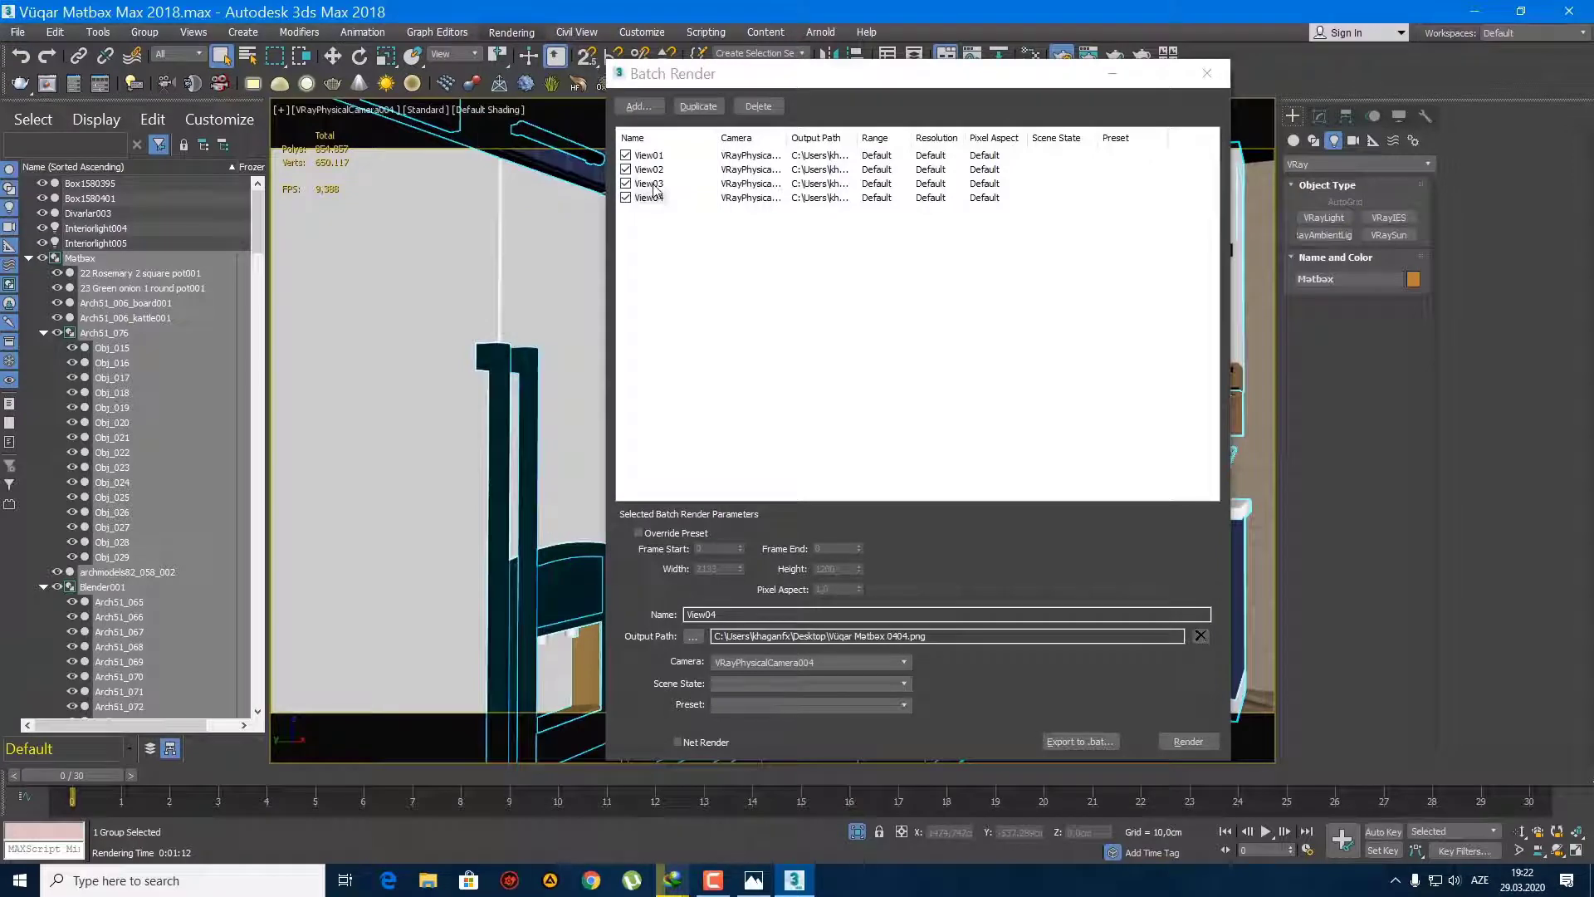
pyautogui.moveTo(501, 52); pyautogui.dragTo(433, 45)
pyautogui.click(365, 171)
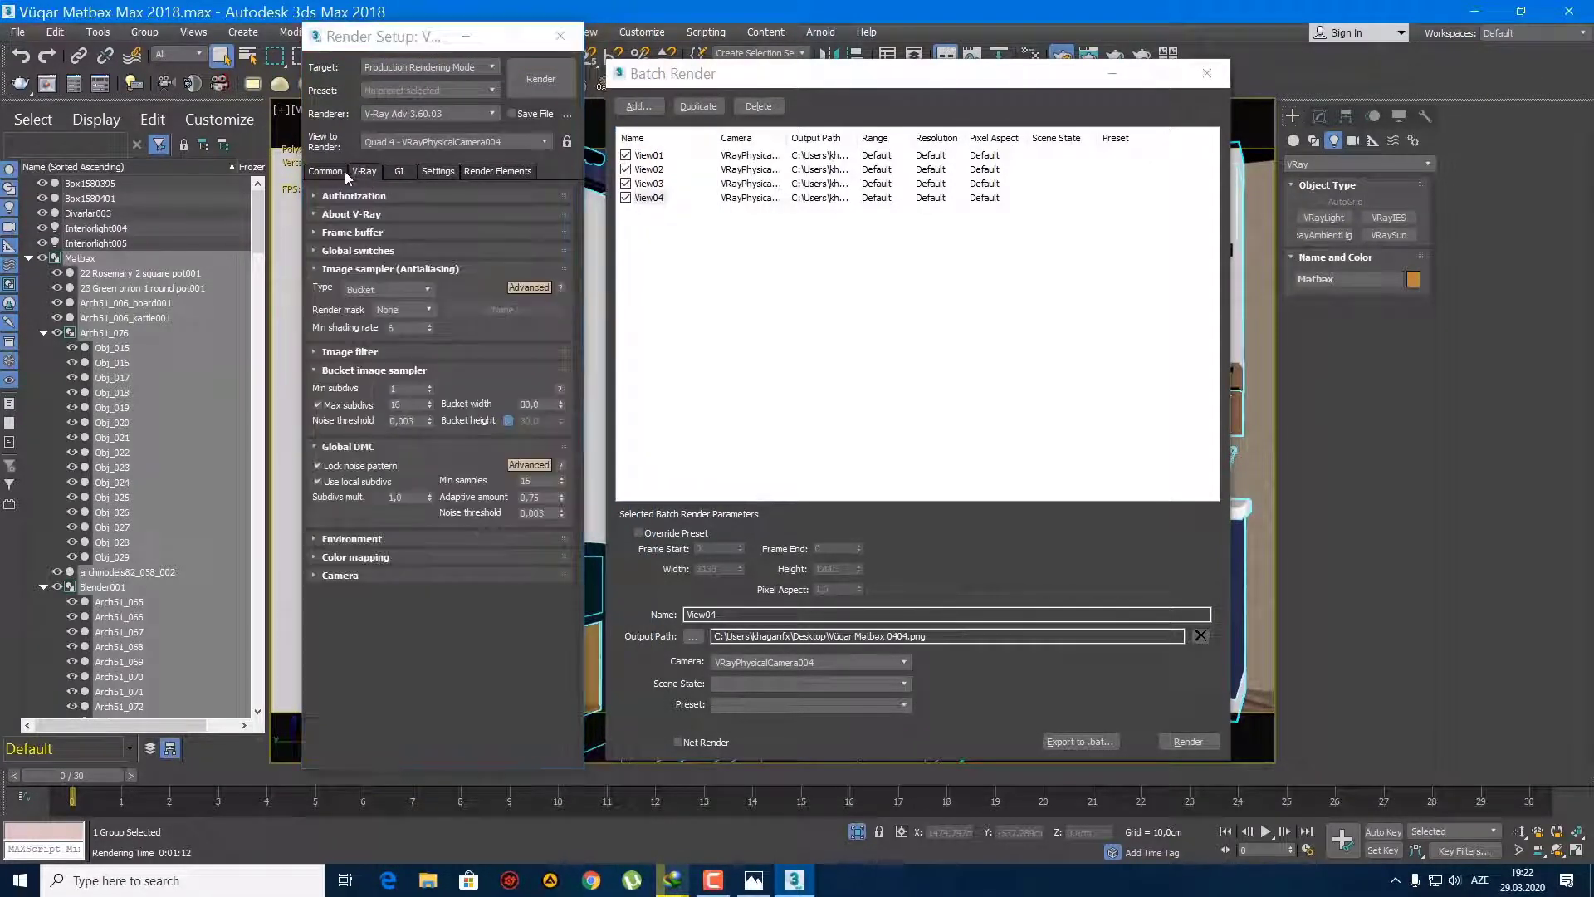
pyautogui.doubleClick(404, 405)
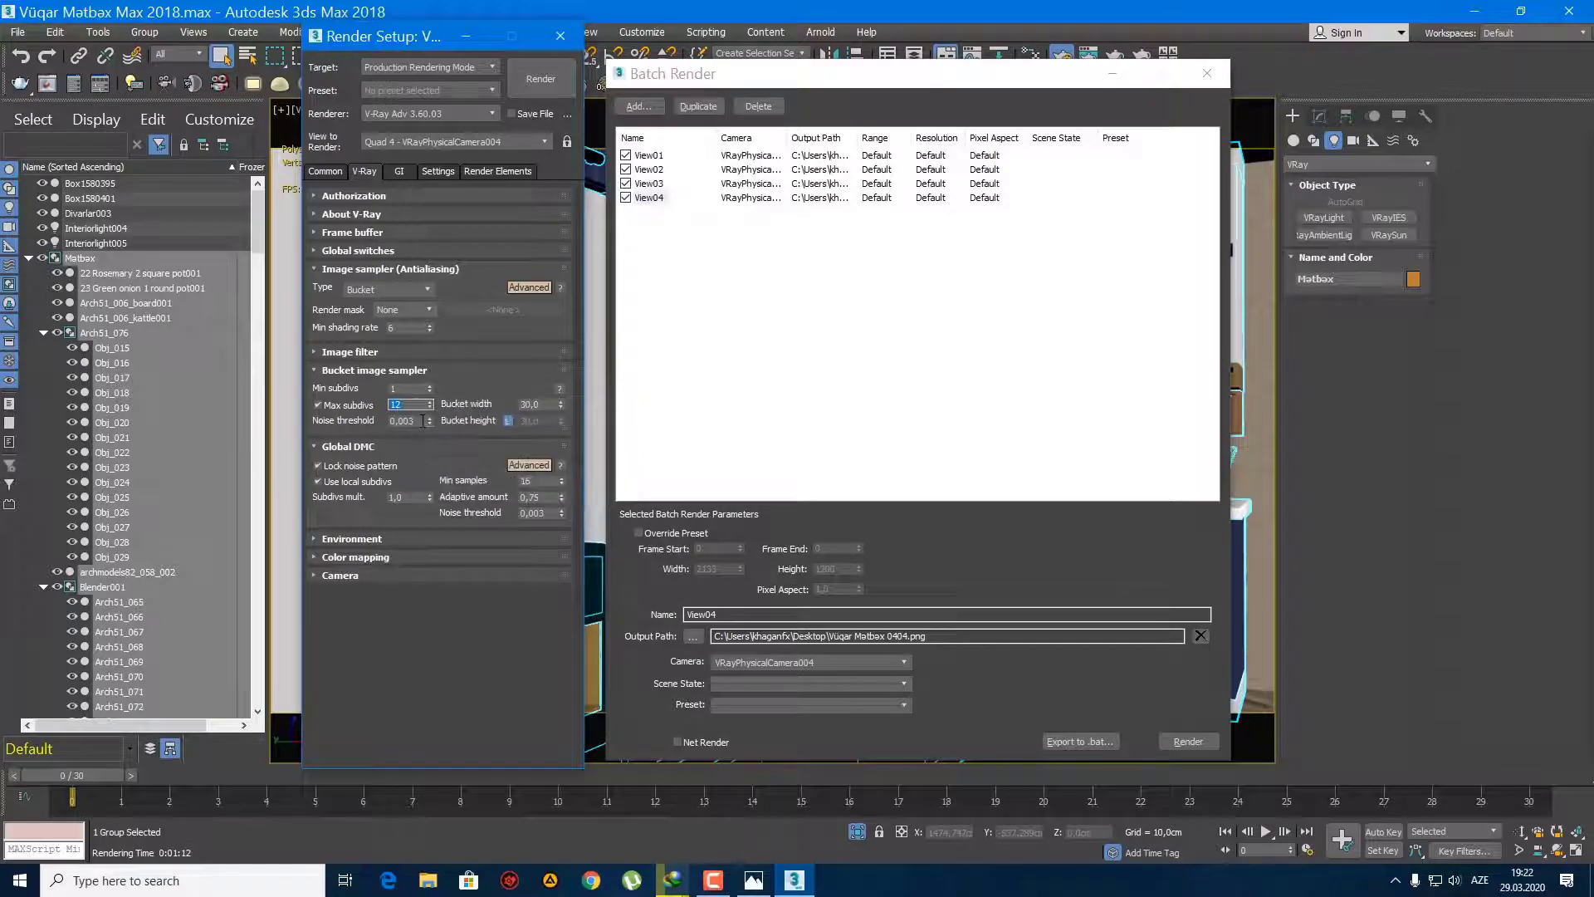
pyautogui.click(421, 420)
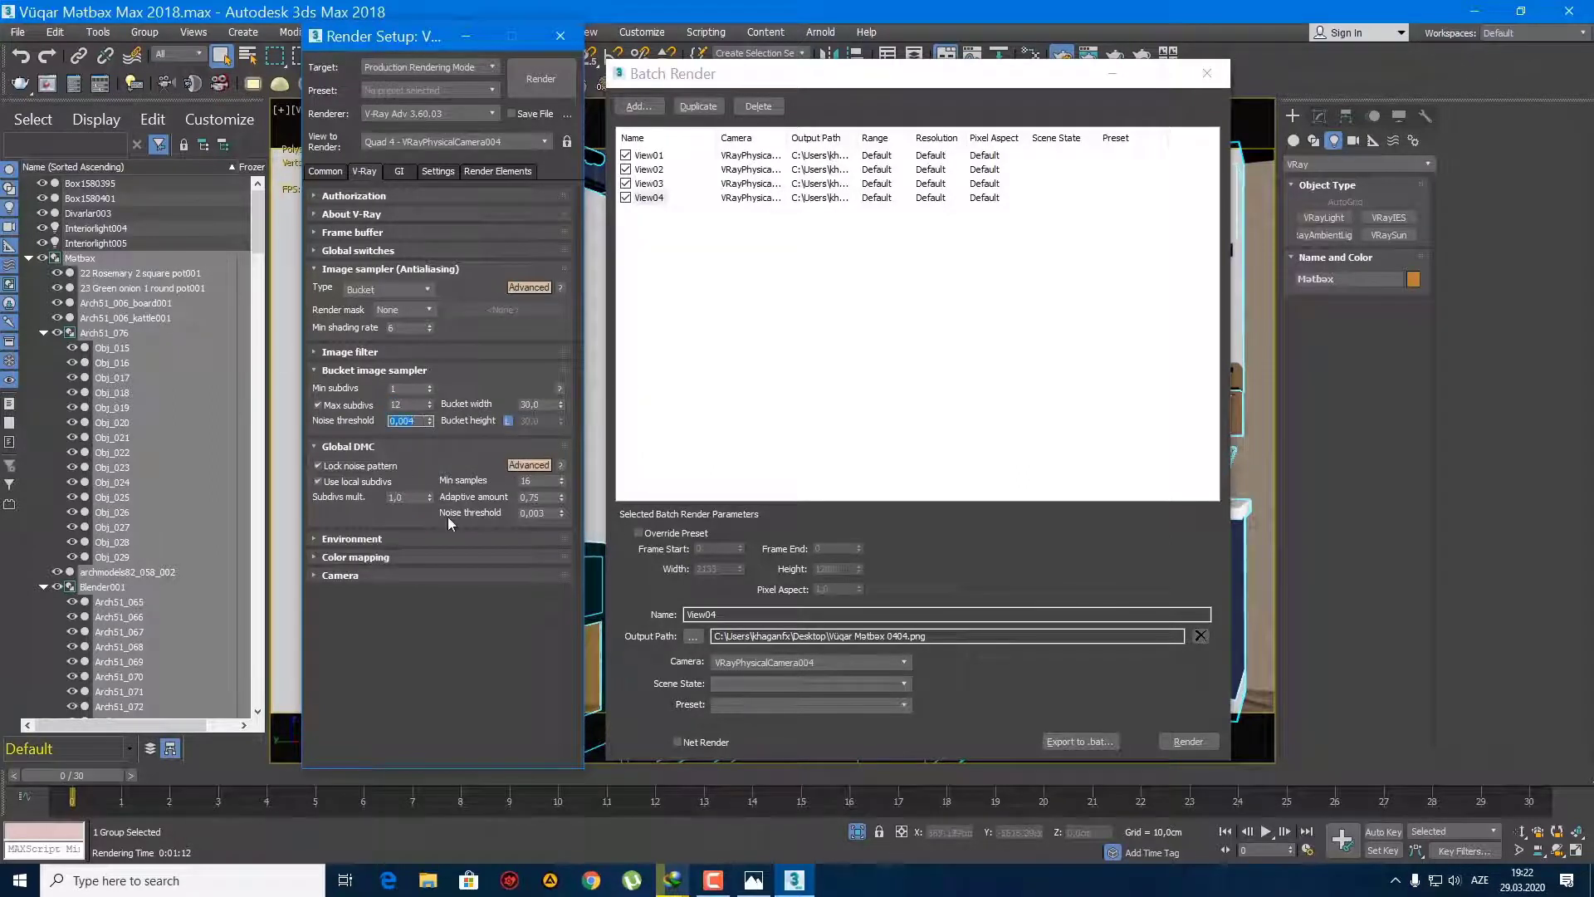
# Step: Set the Global DMC noise threshold to 0,004 and the adaptive amount to 0,85
pyautogui.click(555, 511)
pyautogui.click(549, 496)
pyautogui.write('0,85')
pyautogui.press('Return')
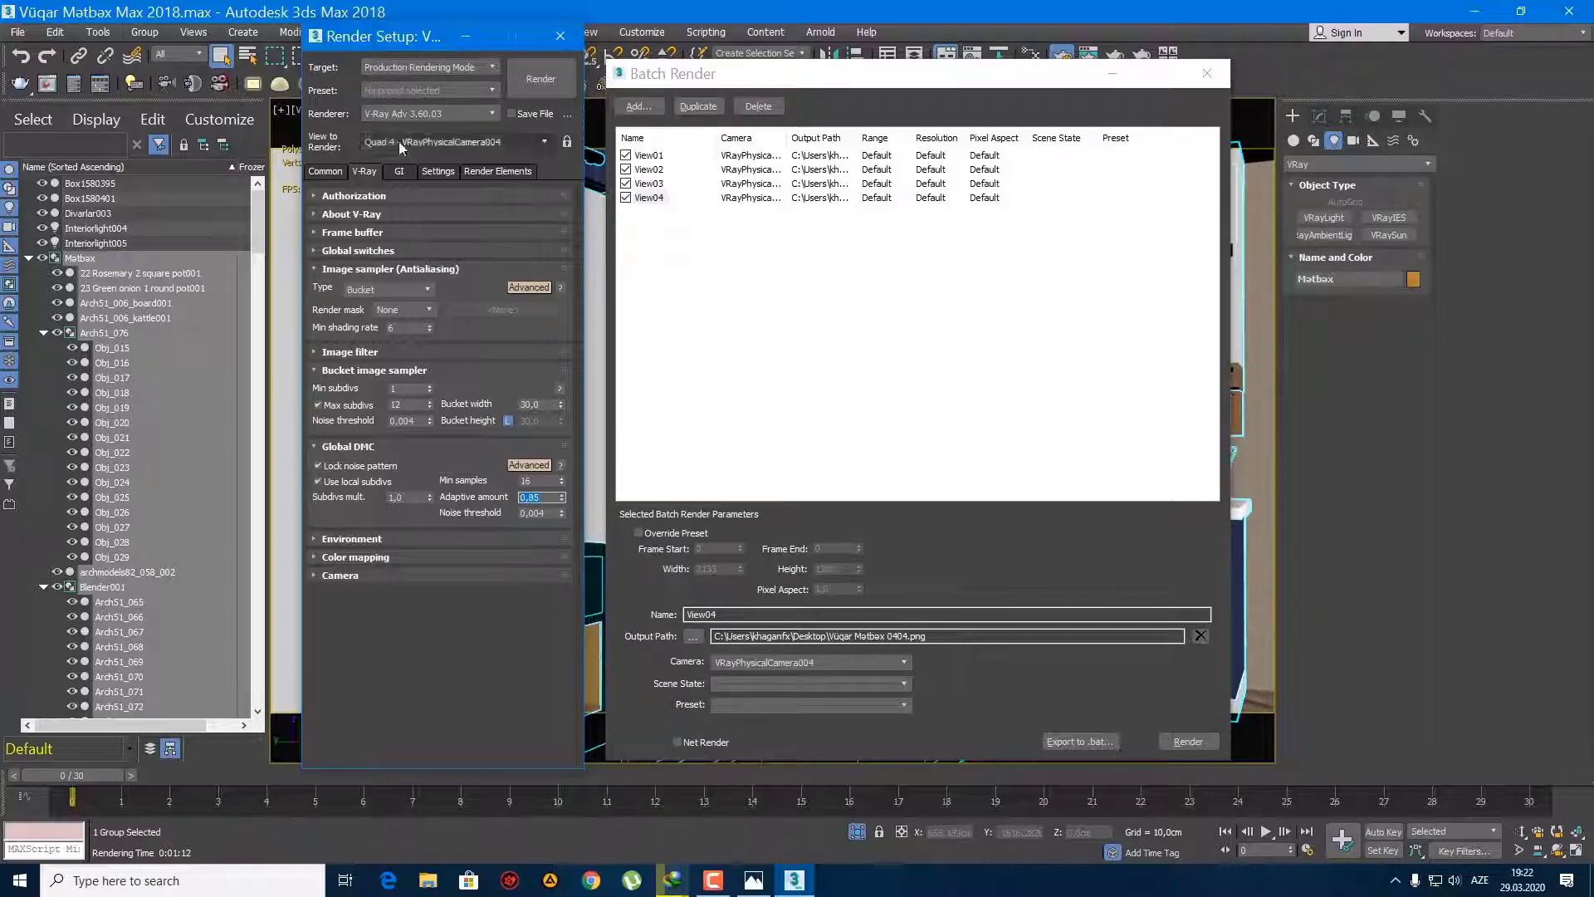
# Step: Set the light cache subdivs to 800 in the GI settings and return to the batch render window
pyautogui.click(399, 171)
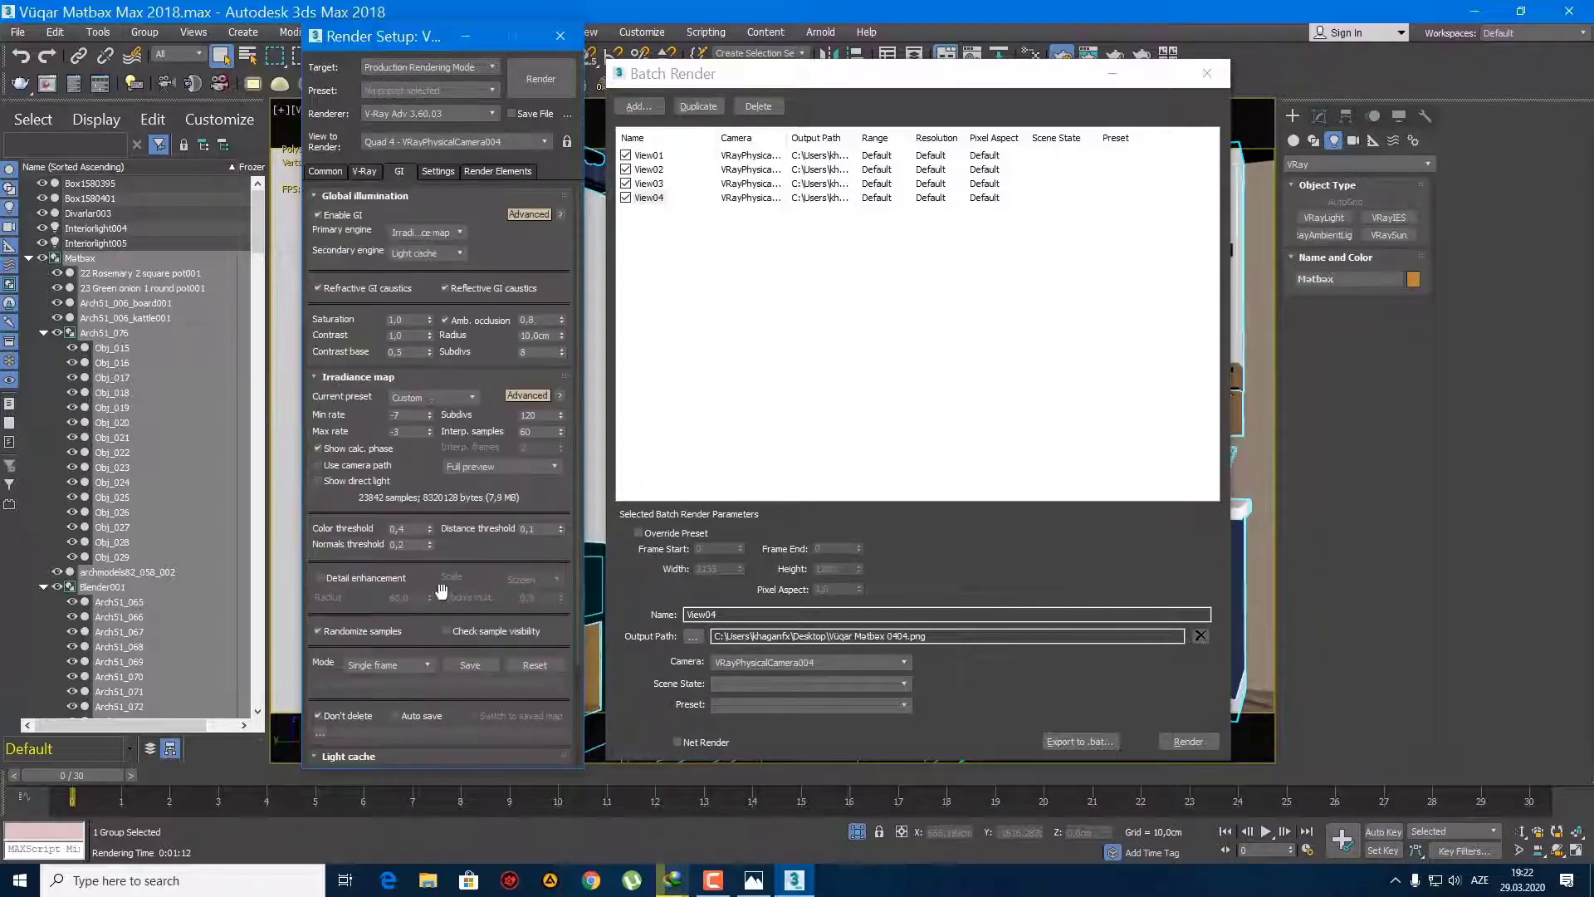
pyautogui.moveTo(434, 598); pyautogui.dragTo(441, 416)
pyautogui.doubleClick(415, 649)
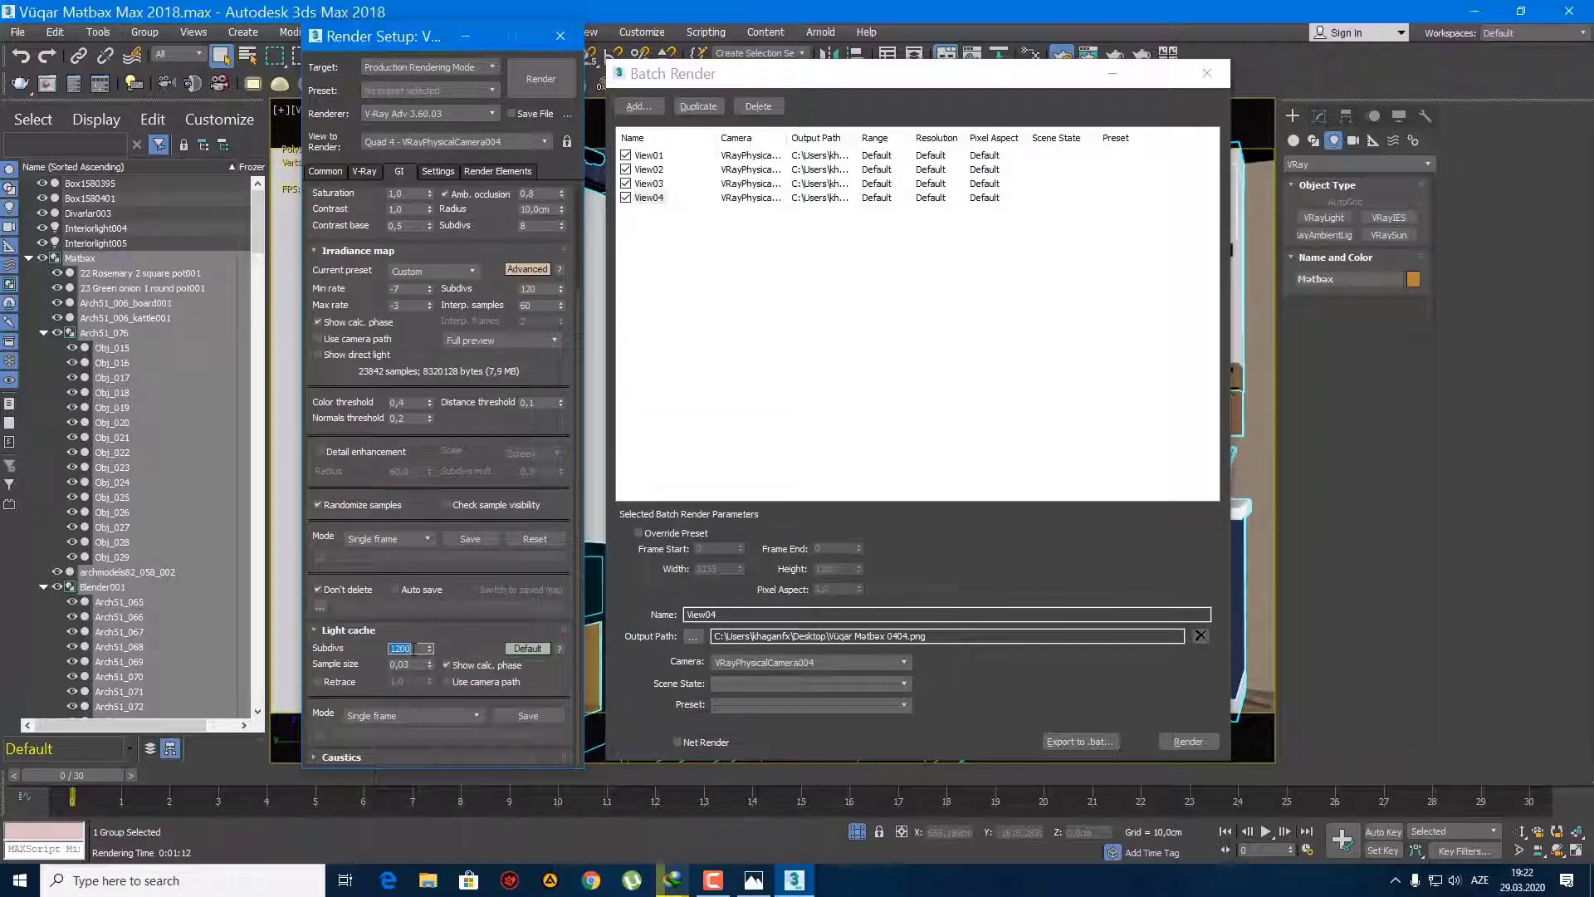
pyautogui.write('800')
pyautogui.click(1083, 701)
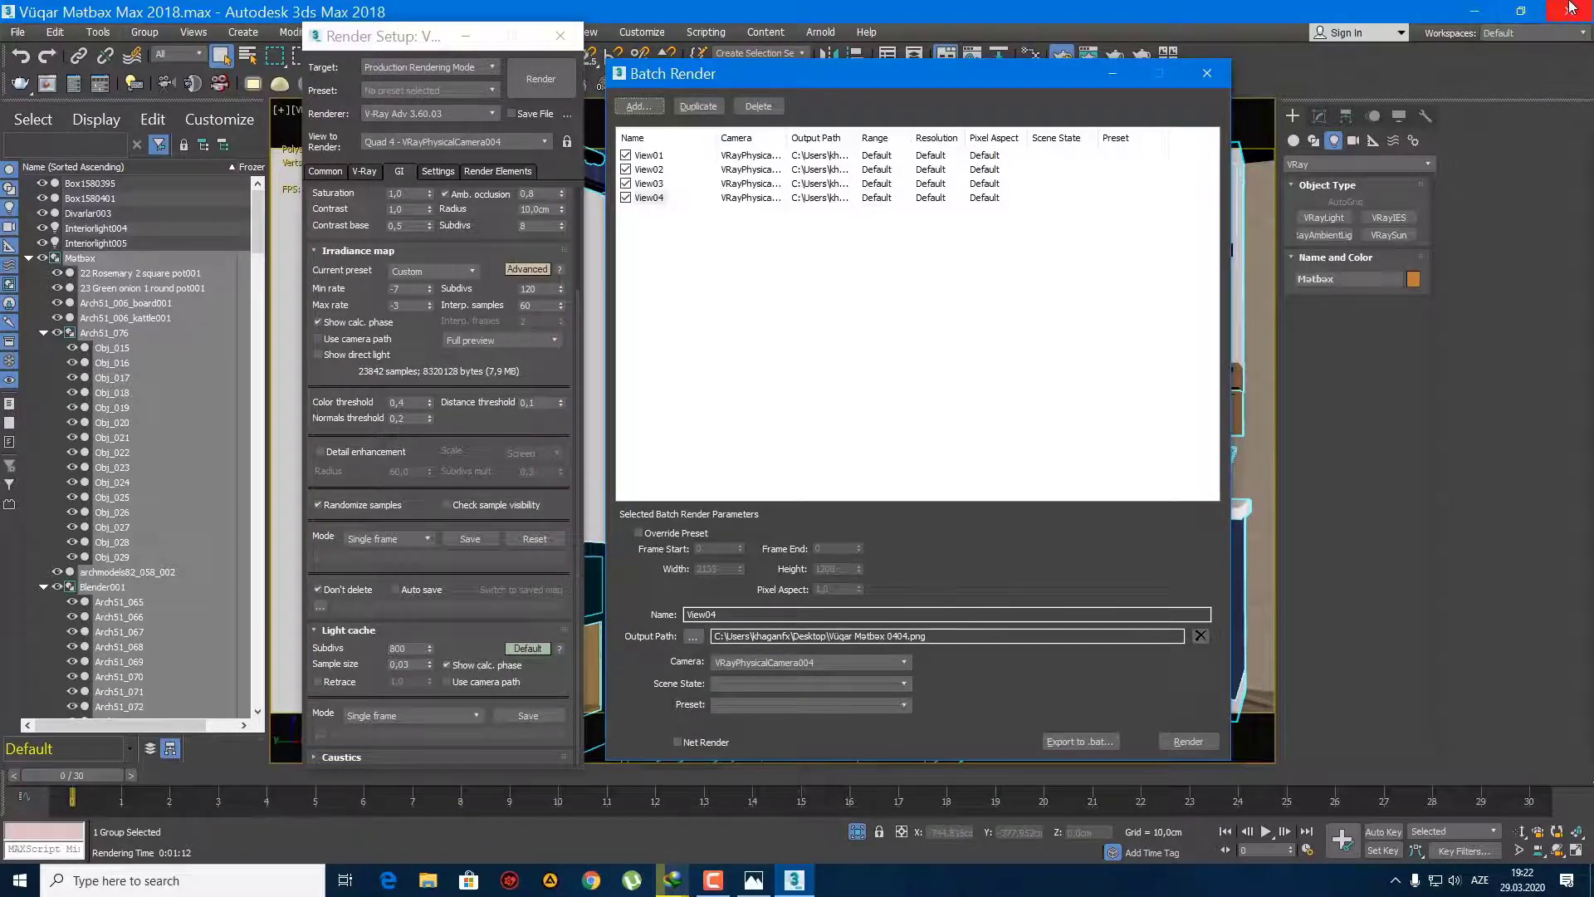
# Step: Start the batch render of all four views and bring the V-Ray frame buffer forward, with the whole image in view
pyautogui.click(1198, 741)
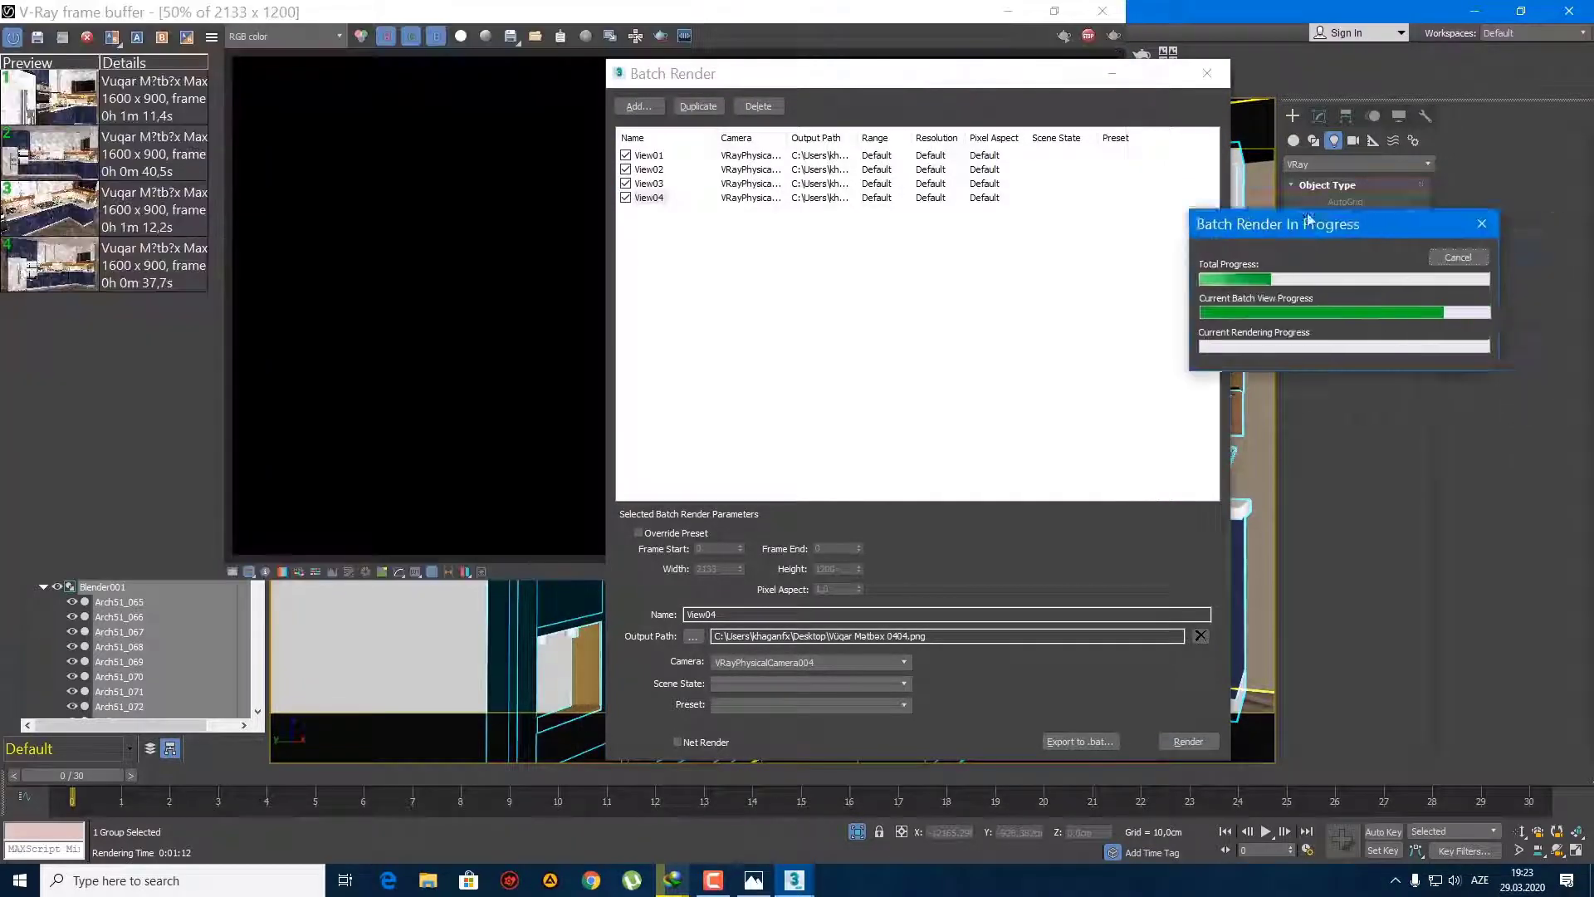
pyautogui.moveTo(1347, 226); pyautogui.dragTo(1366, 123)
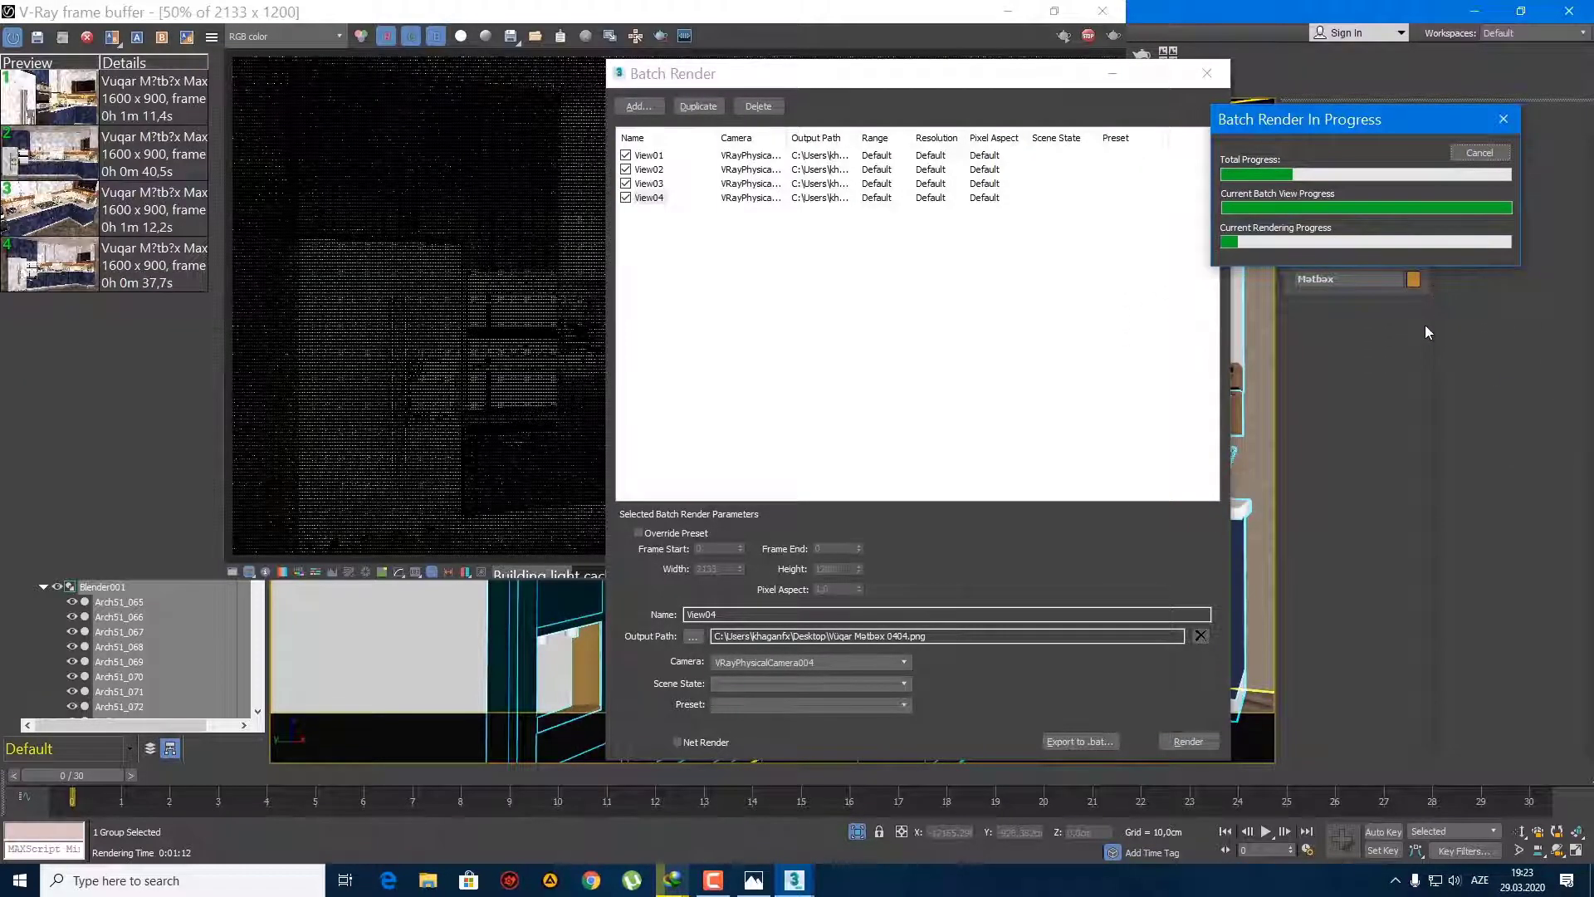
pyautogui.doubleClick(465, 245)
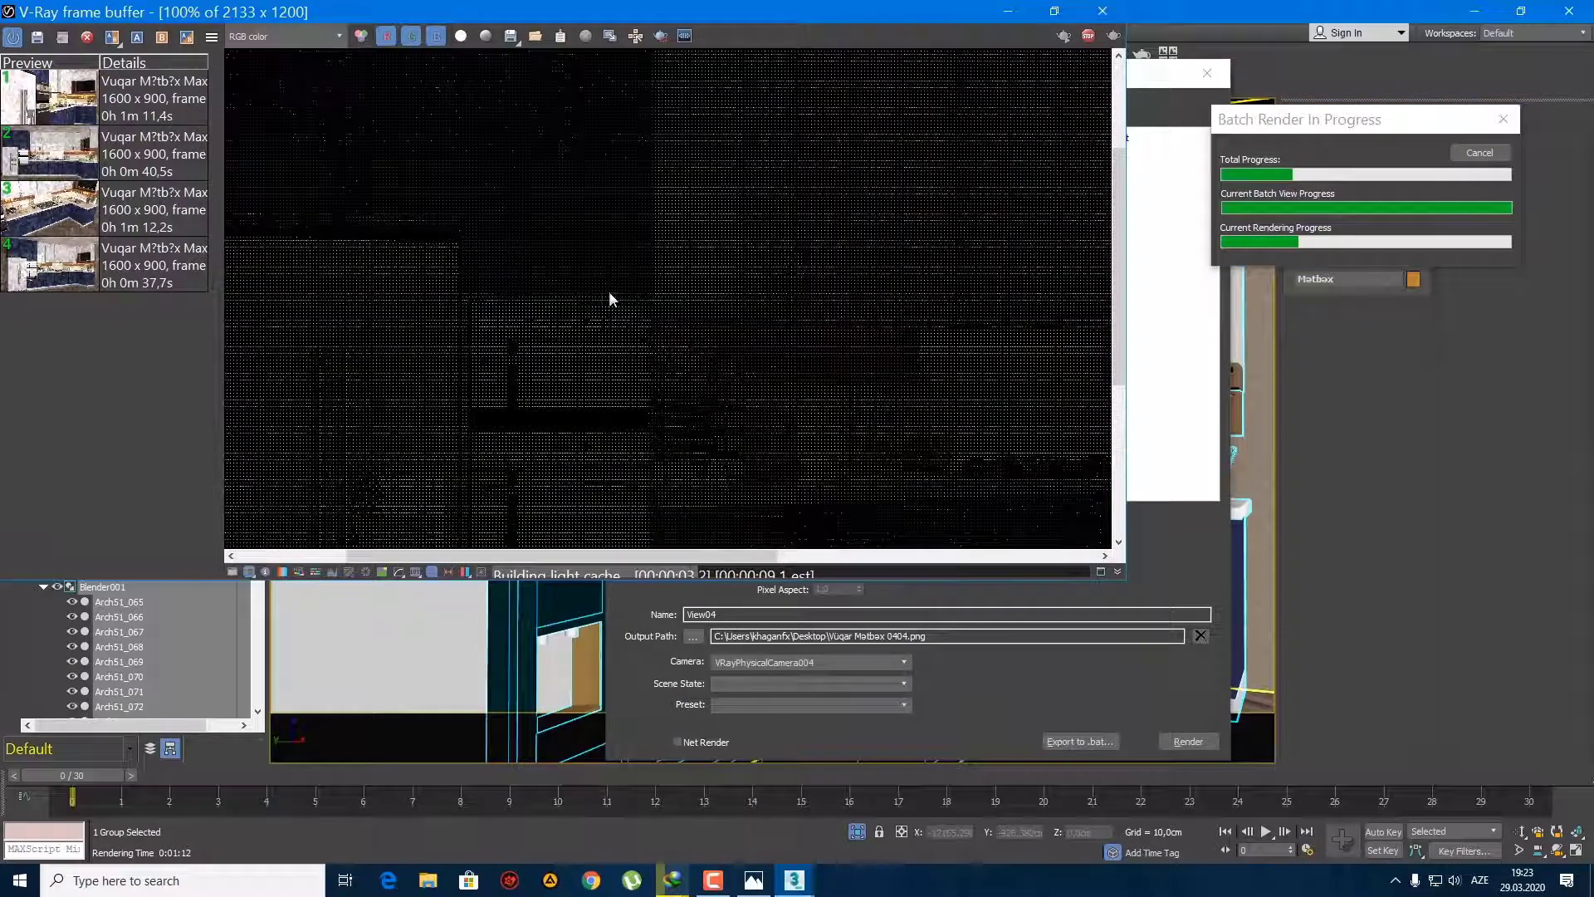
pyautogui.scroll(-2, 614, 299)
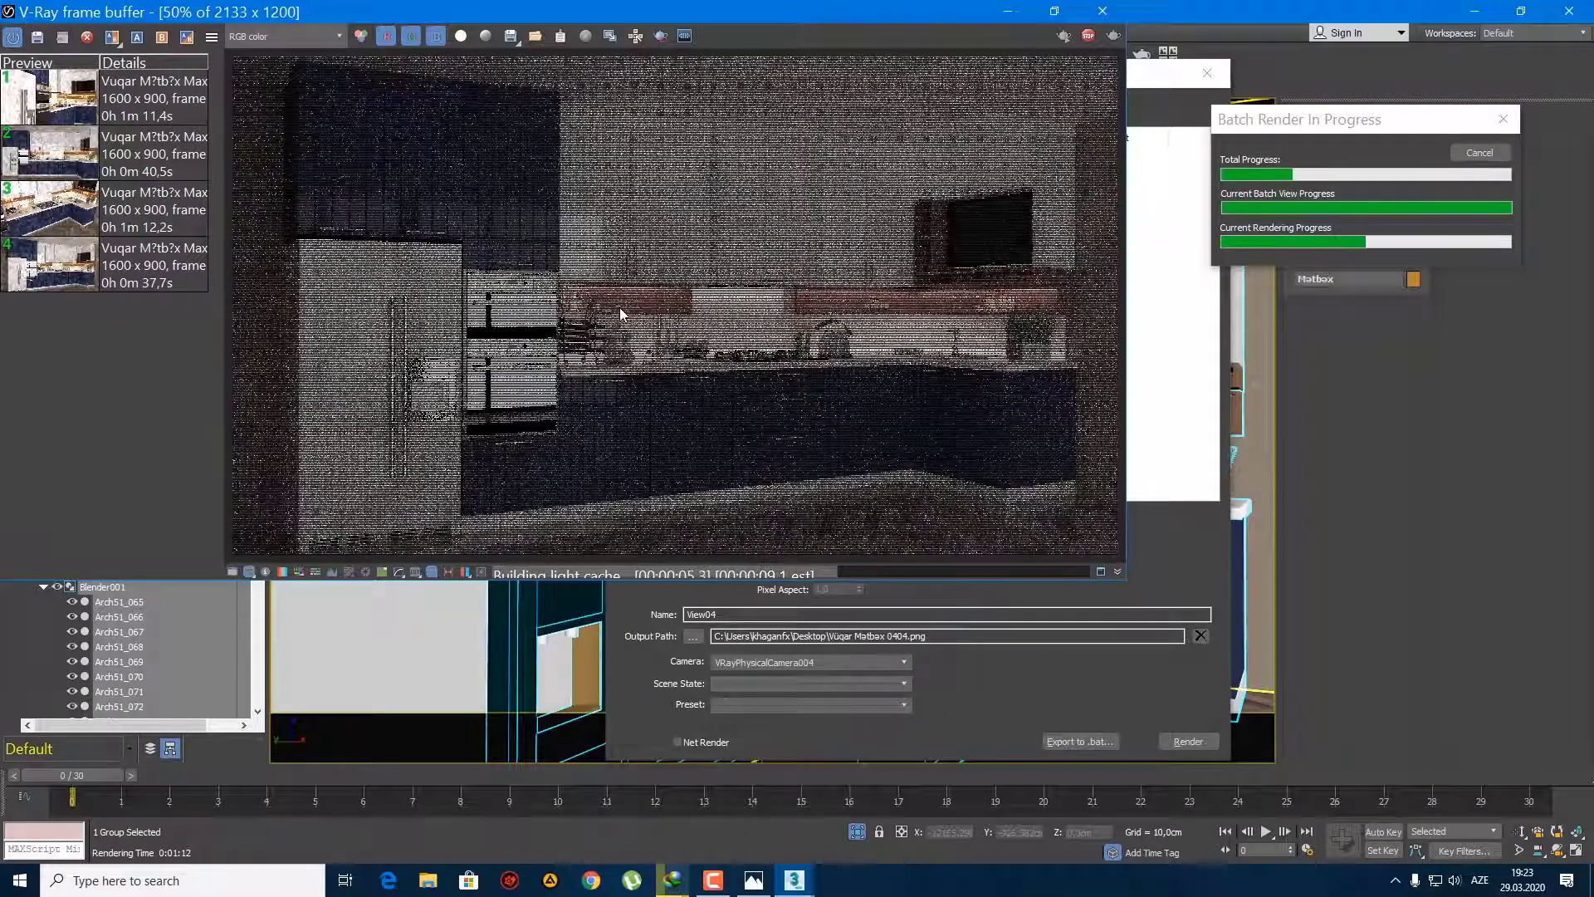